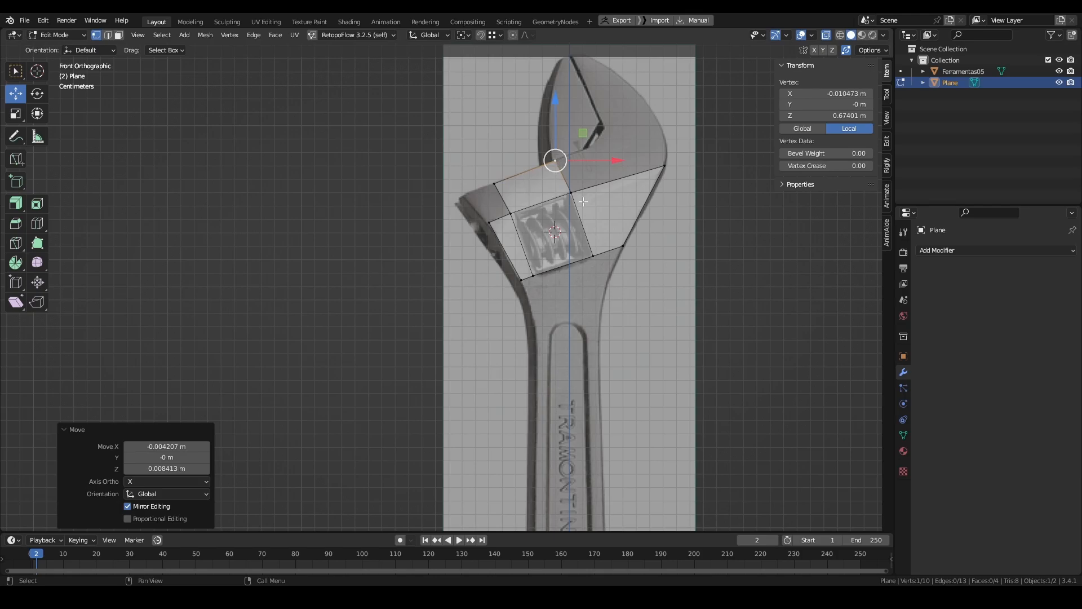
# - Use Poly Build to extrude quads from the wrench head's lower edge down along the handle outline in the reference image
pyautogui.keyDown('shift'); pyautogui.moveTo(588, 199); pyautogui.dragTo(556, 222, button='middle'); pyautogui.keyUp('shift')
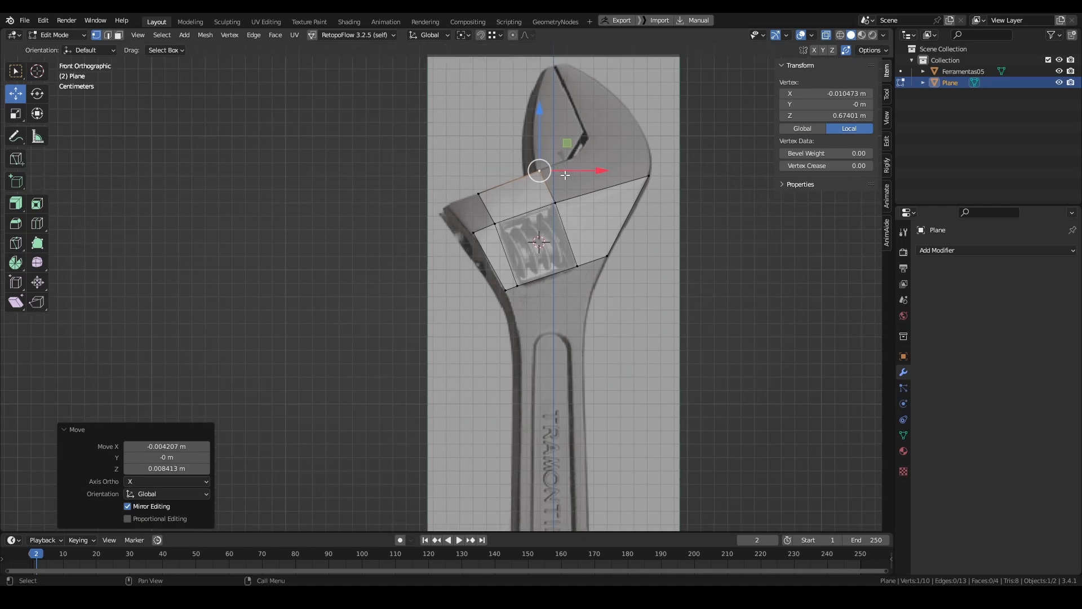
pyautogui.click(39, 243)
pyautogui.moveTo(487, 209); pyautogui.dragTo(462, 219)
pyautogui.scroll(4, 511, 289)
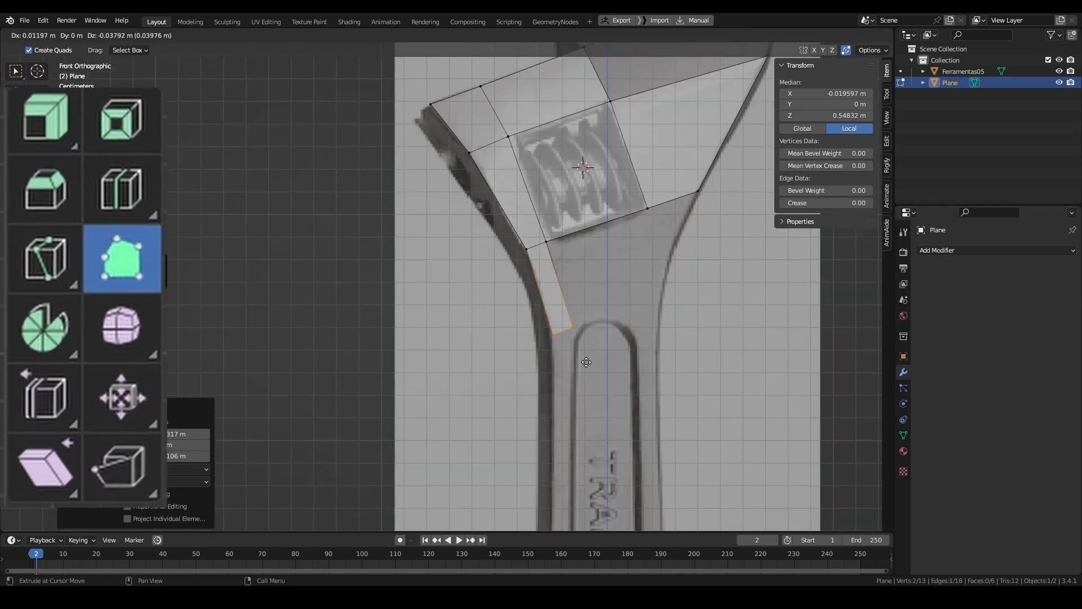
pyautogui.keyDown('shift'); pyautogui.moveTo(569, 423); pyautogui.dragTo(563, 169, button='middle'); pyautogui.keyUp('shift')
pyautogui.scroll(-4, 552, 282)
pyautogui.moveTo(553, 211); pyautogui.dragTo(556, 265)
pyautogui.moveTo(594, 226); pyautogui.dragTo(626, 216)
# - Build further quads with Poly Build to fill the neck and trace the fixed jaw over the reference image
pyautogui.keyDown('shift'); pyautogui.moveTo(626, 225); pyautogui.dragTo(569, 412, button='middle'); pyautogui.keyUp('shift')
pyautogui.moveTo(576, 426); pyautogui.dragTo(560, 438)
pyautogui.moveTo(517, 266); pyautogui.dragTo(558, 253)
pyautogui.moveTo(603, 298); pyautogui.dragTo(581, 210)
pyautogui.moveTo(580, 209); pyautogui.dragTo(546, 170)
pyautogui.scroll(1, 541, 271)
pyautogui.keyDown('shift'); pyautogui.moveTo(429, 304); pyautogui.dragTo(508, 249, button='middle'); pyautogui.keyUp('shift')
pyautogui.click(486, 284)
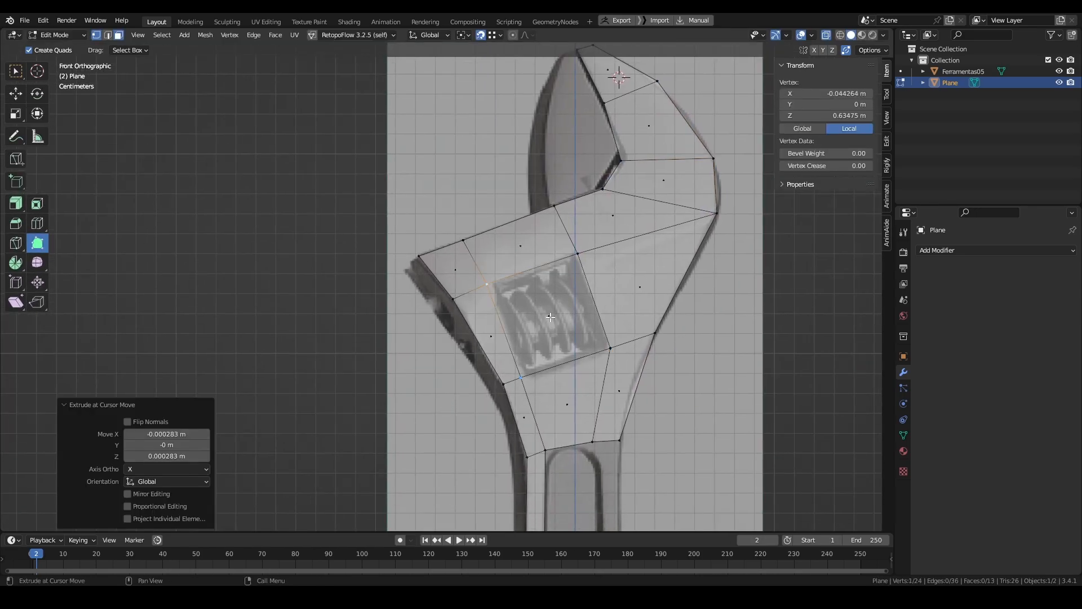
# - Fill the square adjusting-screw opening in the wrench head with a face and inset that face slightly
pyautogui.click(551, 318)
pyautogui.press('3')
pyautogui.press('x')
pyautogui.press('f')
pyautogui.keyDown('shift'); pyautogui.moveTo(573, 383); pyautogui.dragTo(593, 316, button='middle'); pyautogui.keyUp('shift')
pyautogui.scroll(-1, 592, 316)
pyautogui.scroll(1, 593, 316)
pyautogui.hotkey('ctrl', 'z')
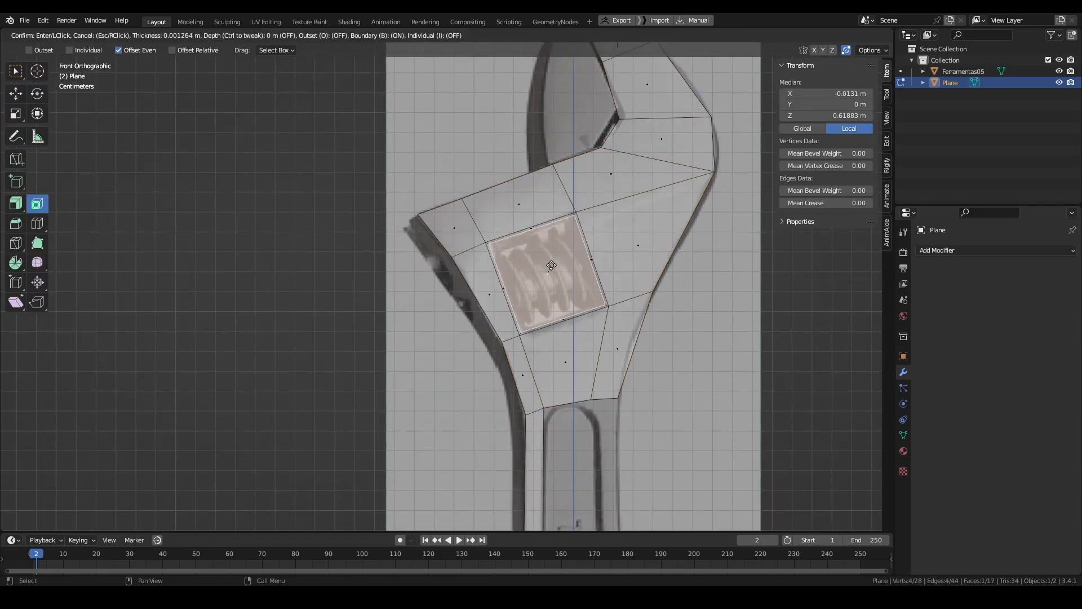
pyautogui.moveTo(549, 268); pyautogui.dragTo(549, 267)
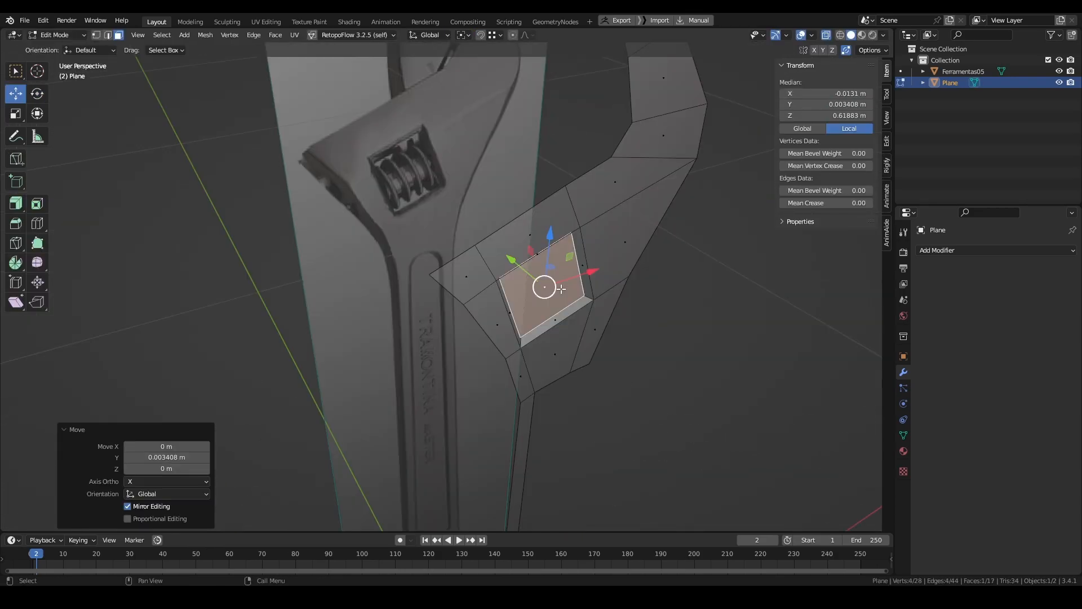
# - Delete the recessed inner face of the screw opening and move the whole mesh about -0.0094 m along Y
pyautogui.press('x')
pyautogui.click(560, 290)
pyautogui.moveTo(562, 288); pyautogui.dragTo(612, 302, button='middle')
pyautogui.scroll(-2, 611, 257)
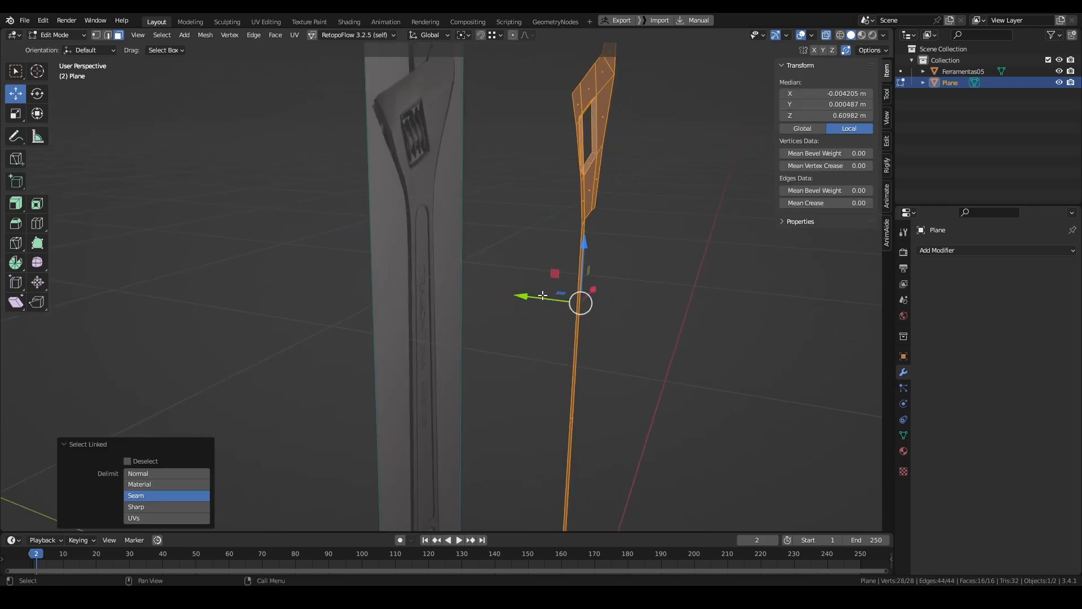
pyautogui.press('g')
pyautogui.press('y')
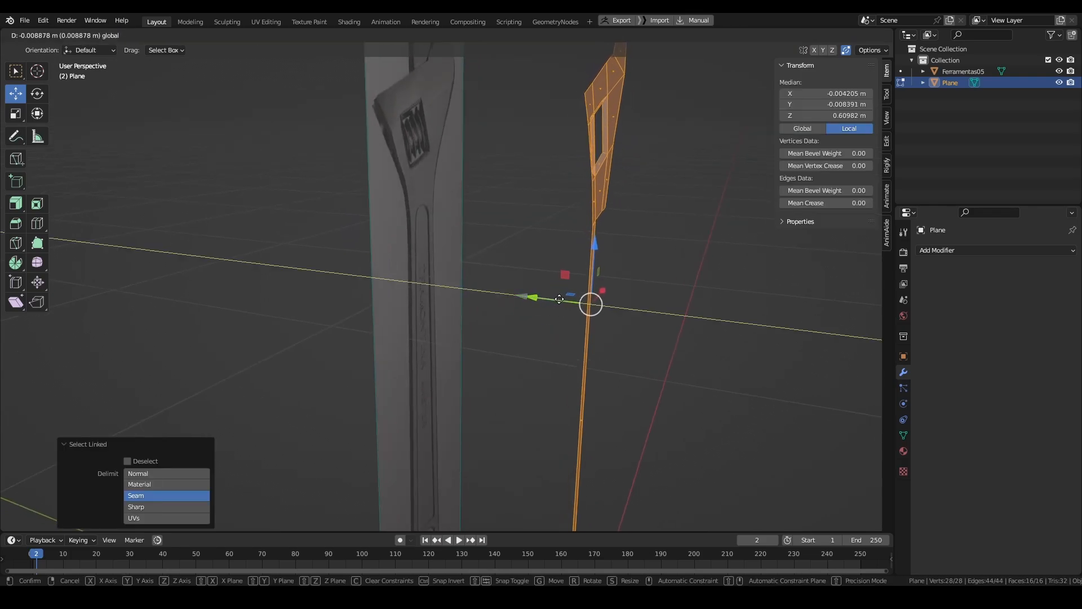
pyautogui.press('Return')
# - Add a Mirror modifier to the wrench mesh with the X axis off and the Y axis on
pyautogui.click(965, 250)
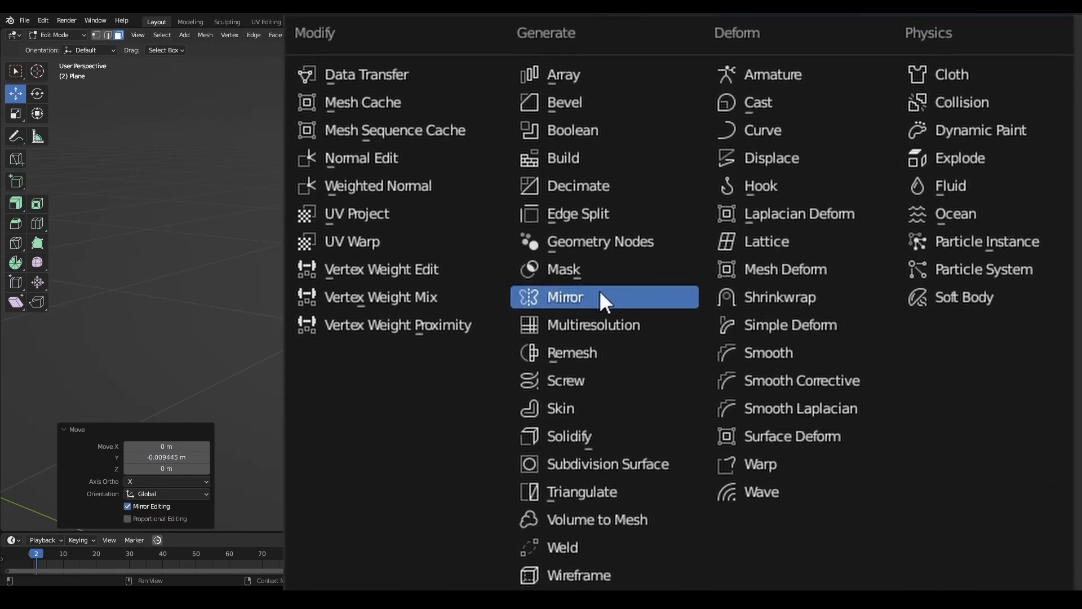
pyautogui.click(863, 380)
pyautogui.click(992, 285)
pyautogui.click(1020, 285)
# - Extrude the neck's remaining lower edges down the handle to just above the hanging hole and align them with the reference
pyautogui.moveTo(726, 315); pyautogui.dragTo(644, 350, button='middle')
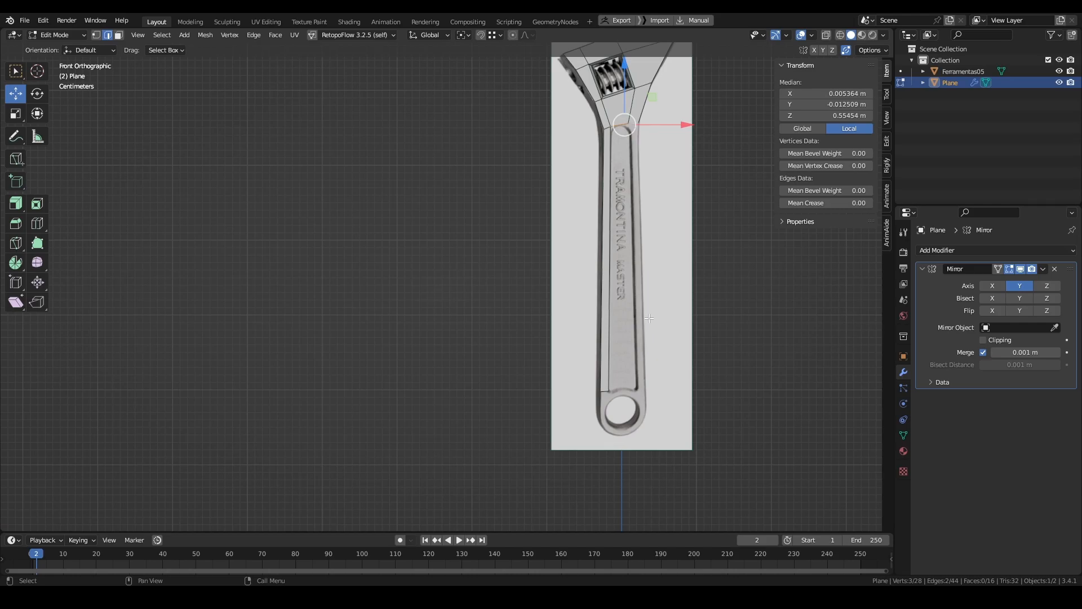
pyautogui.press('e')
pyautogui.click(665, 425)
pyautogui.hotkey('shift', 'Tab')
pyautogui.moveTo(500, 336); pyautogui.dragTo(681, 422)
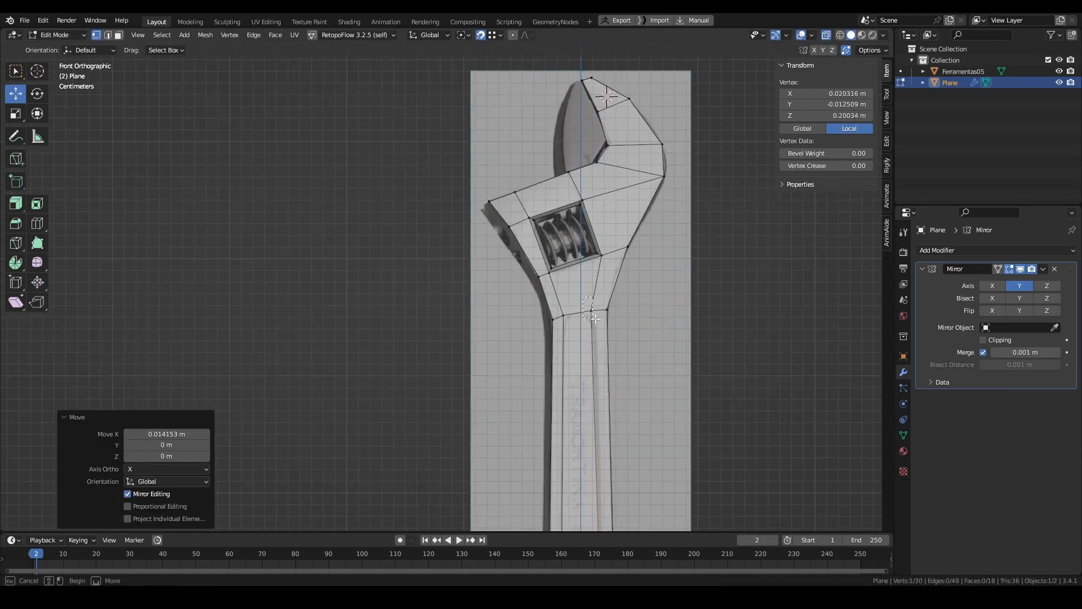
pyautogui.scroll(-1, 670, 278)
pyautogui.hotkey('alt', 'a')
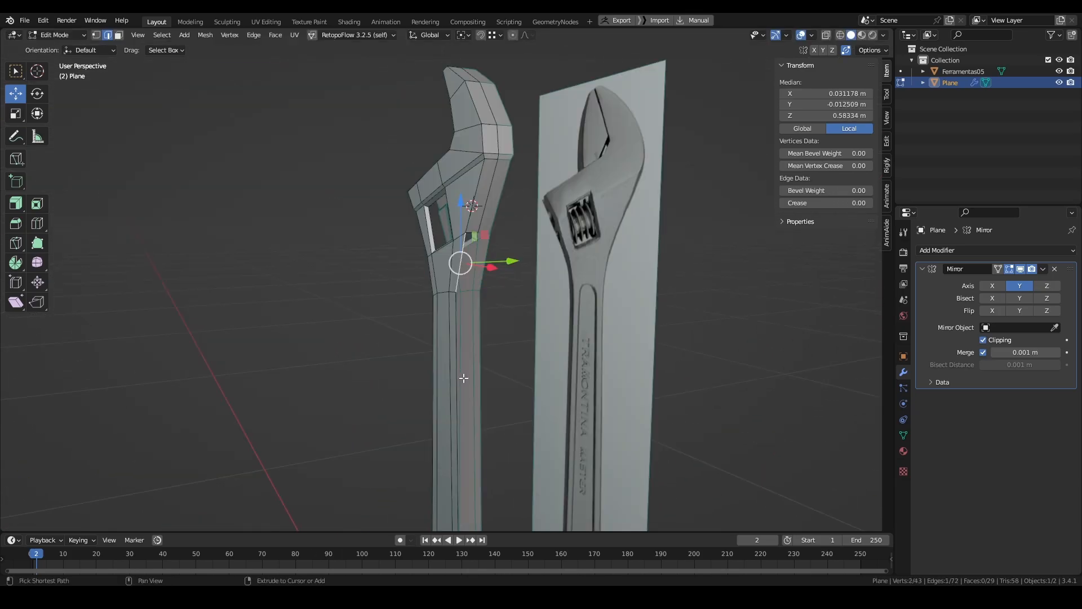
# - Extrude the handle's bottom edges down past the hanging hole in the reference image
pyautogui.keyDown('ctrl'); pyautogui.click(464, 377); pyautogui.keyUp('ctrl')
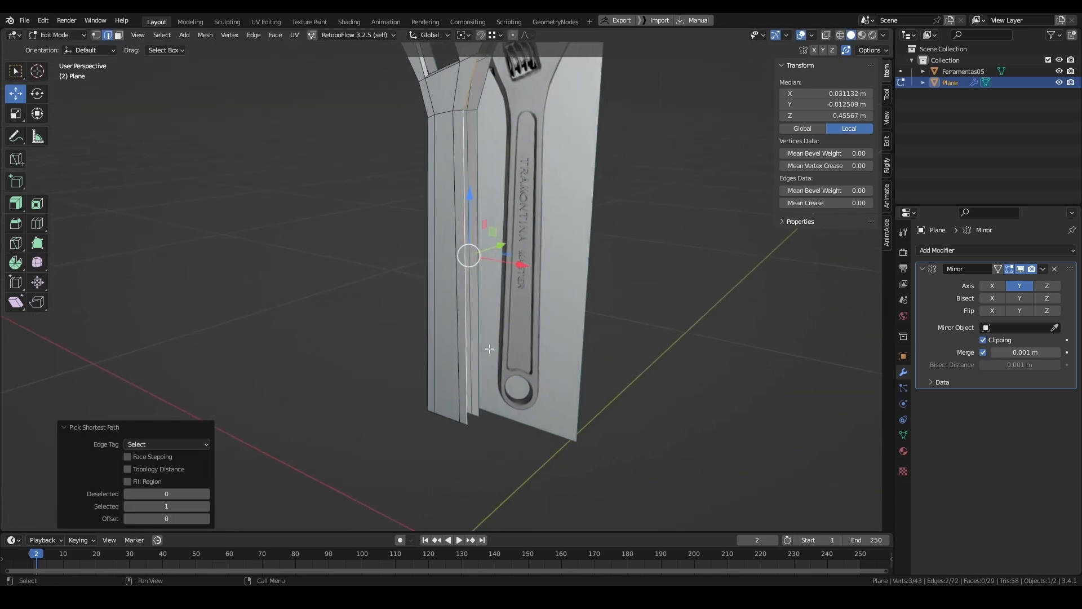
pyautogui.keyDown('shift'); pyautogui.moveTo(470, 418); pyautogui.dragTo(472, 325, button='middle'); pyautogui.keyUp('shift')
pyautogui.keyDown('ctrl'); pyautogui.moveTo(472, 325); pyautogui.dragTo(473, 304, button='middle'); pyautogui.keyUp('ctrl')
pyautogui.moveTo(373, 377); pyautogui.dragTo(533, 454)
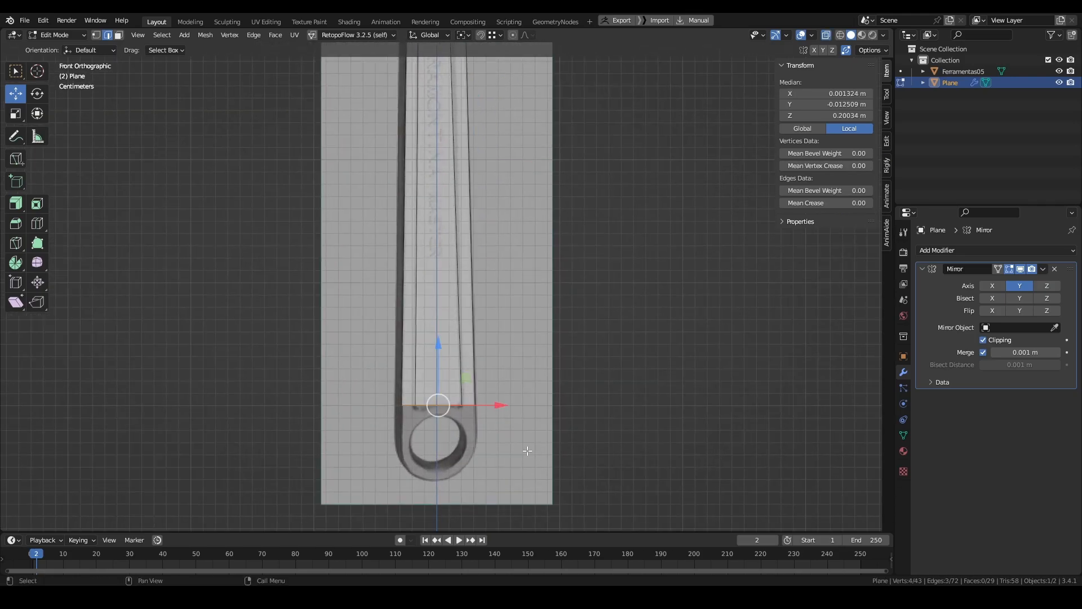
pyautogui.keyDown('shift'); pyautogui.moveTo(480, 434); pyautogui.dragTo(501, 345, button='middle'); pyautogui.keyUp('shift')
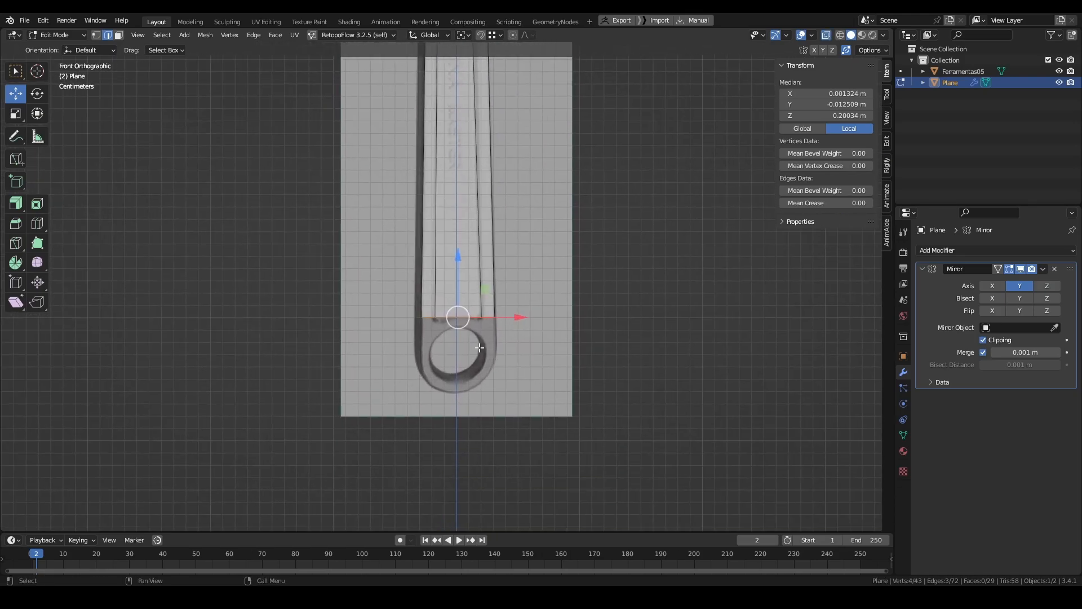
pyautogui.click(466, 416)
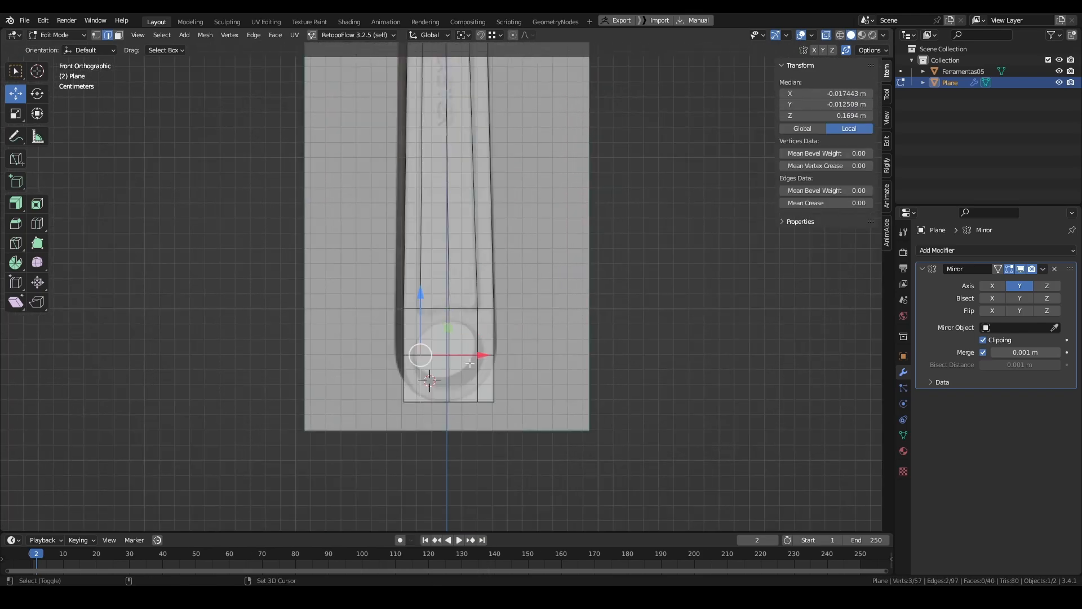
# - Remove the extra inner edges around the hanging hole and bevel the two bottom corner vertices with width 0.0573 m and 2 segments
pyautogui.rightClick(470, 362)
pyautogui.click(458, 409)
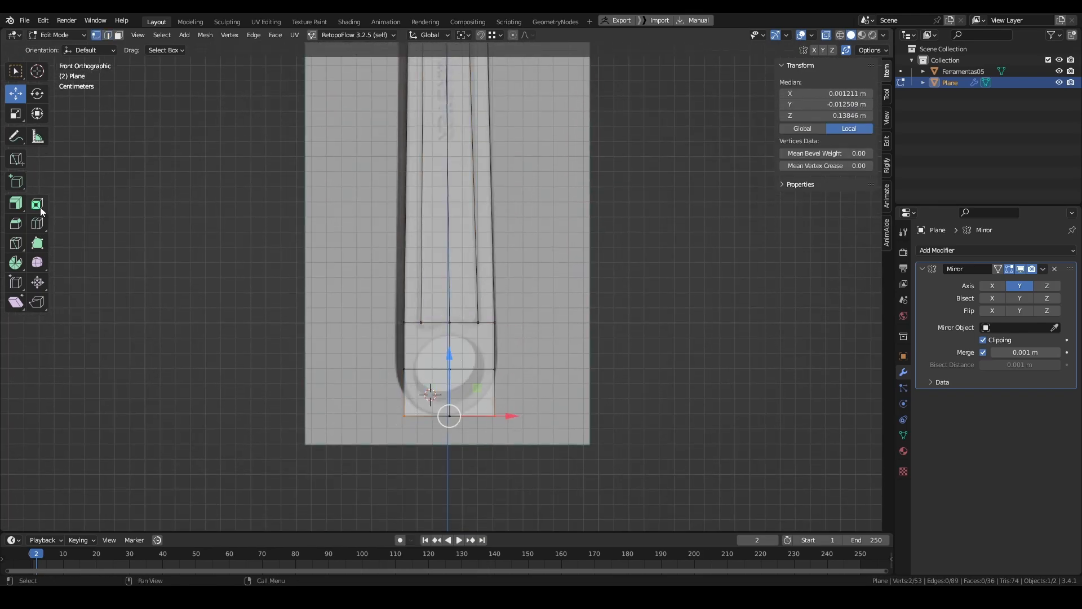
pyautogui.keyDown('shift'); pyautogui.moveTo(447, 407); pyautogui.dragTo(452, 417, button='middle'); pyautogui.keyUp('shift')
pyautogui.moveTo(454, 427); pyautogui.dragTo(484, 378)
pyautogui.click(204, 359)
pyautogui.keyDown('shift'); pyautogui.moveTo(403, 389); pyautogui.dragTo(402, 357, button='middle'); pyautogui.keyUp('shift')
pyautogui.keyDown('ctrl'); pyautogui.moveTo(402, 357); pyautogui.dragTo(401, 354, button='middle'); pyautogui.keyUp('ctrl')
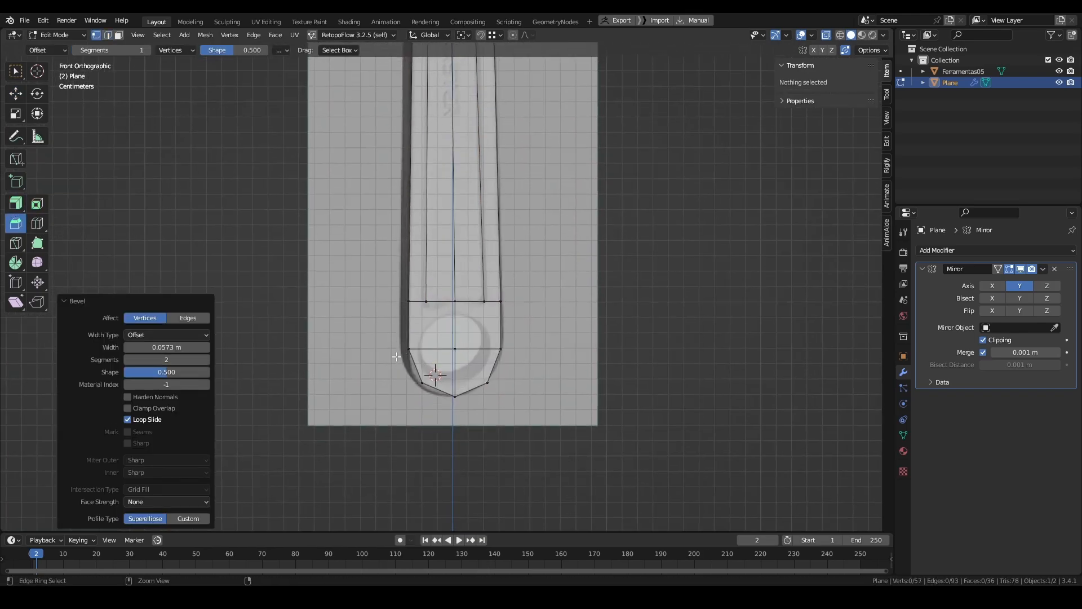
# - Connect vertices at the handle's rounded end to form an inner ring of edges around the hanging hole
pyautogui.click(15, 97)
pyautogui.click(409, 349)
pyautogui.keyDown('shift'); pyautogui.click(455, 396); pyautogui.keyUp('shift')
pyautogui.rightClick(483, 361)
pyautogui.click(460, 205)
pyautogui.keyDown('shift'); pyautogui.click(490, 295); pyautogui.keyUp('shift')
pyautogui.rightClick(476, 295)
pyautogui.click(454, 205)
pyautogui.rightClick(500, 335)
# - Slide the inner vertices beneath the hanging hole along their edges to match its lower rim
pyautogui.click(491, 348)
pyautogui.press('g')
pyautogui.press('g')
pyautogui.click(439, 324)
pyautogui.rightClick(483, 297)
pyautogui.click(465, 349)
pyautogui.press('g')
pyautogui.press('g')
pyautogui.click(488, 326)
# - Slide the inner vertices beside and above the hanging hole to follow its outline
pyautogui.keyDown('ctrl'); pyautogui.moveTo(486, 326); pyautogui.dragTo(481, 276, button='middle'); pyautogui.keyUp('ctrl')
pyautogui.click(415, 286)
pyautogui.press('g')
pyautogui.press('g')
pyautogui.click(398, 289)
pyautogui.click(415, 200)
pyautogui.press('g')
pyautogui.press('g')
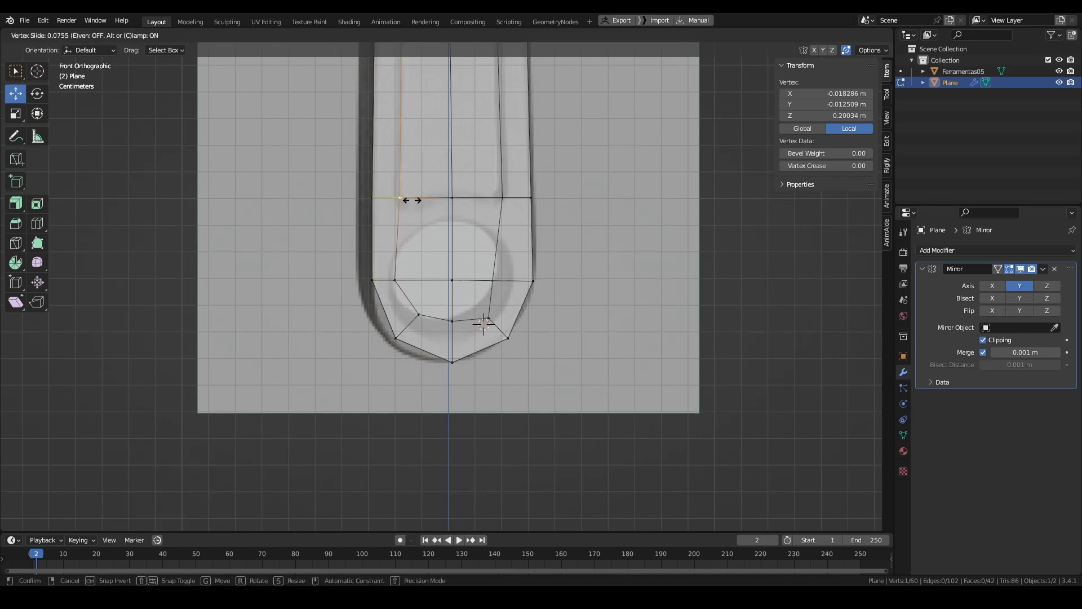
pyautogui.click(511, 280)
# - Inset the four faces covering the hanging hole by 0.00293 m and remove the inner faces to open it
pyautogui.press('3')
pyautogui.scroll(-1, 445, 310)
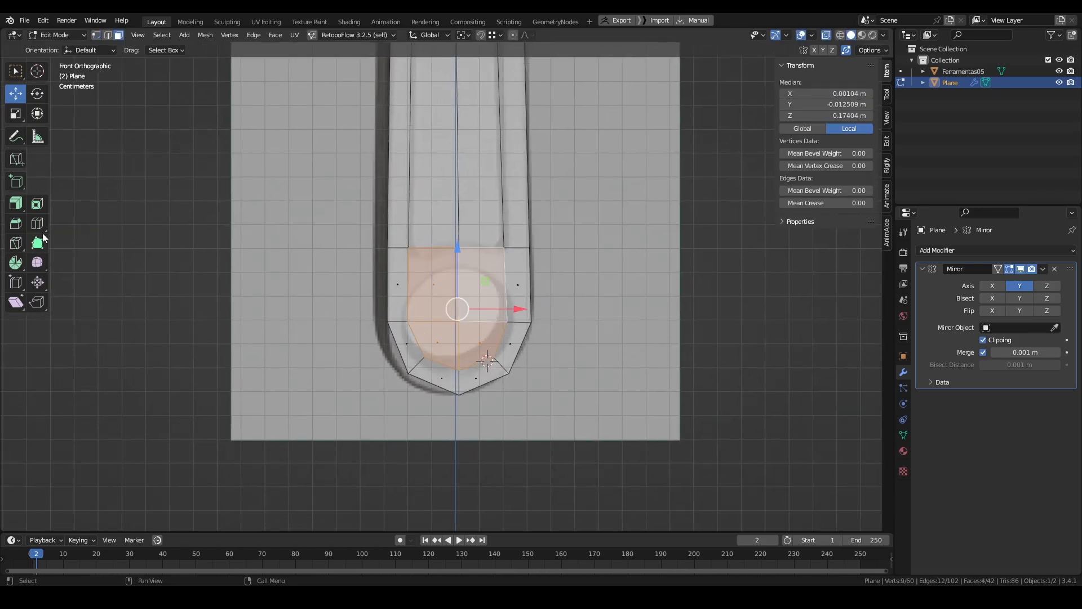
pyautogui.click(464, 303)
pyautogui.rightClick(485, 291)
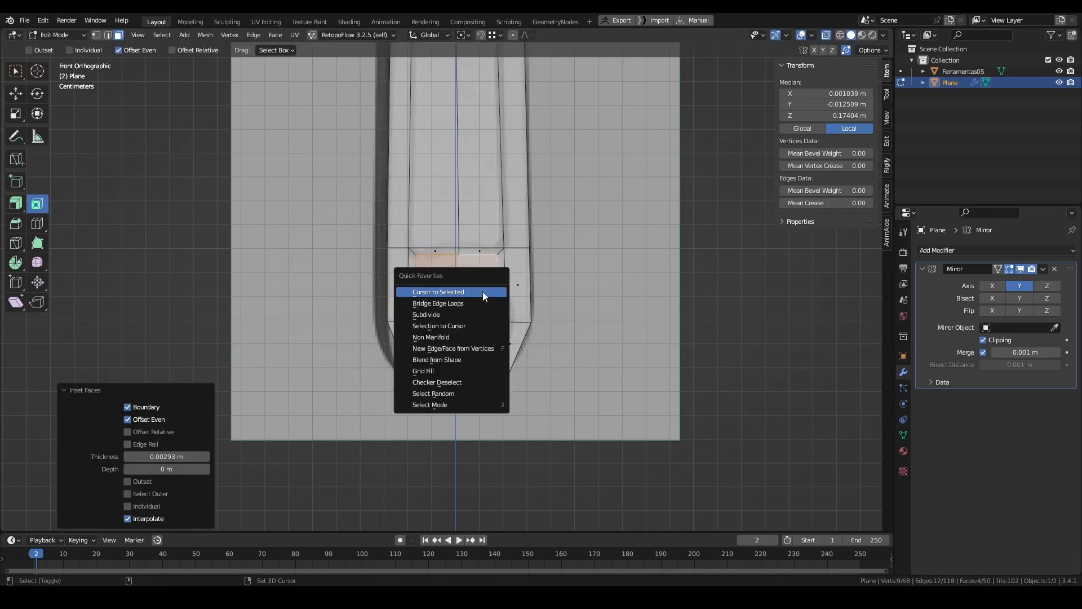
pyautogui.rightClick(433, 267)
pyautogui.click(491, 289)
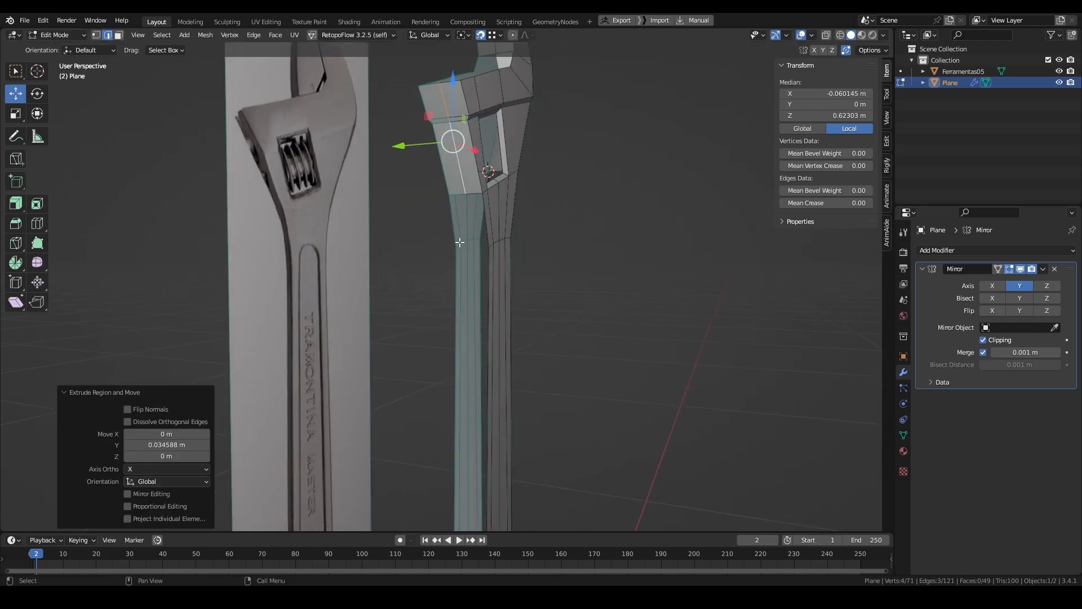
# - Select the handle's outer border edges with the hanging-hole loop and extrude them along Y to the mirror plane
pyautogui.moveTo(460, 242); pyautogui.dragTo(516, 353, button='middle')
pyautogui.keyDown('ctrl'); pyautogui.click(467, 338); pyautogui.keyUp('ctrl')
pyautogui.keyDown('ctrl'); pyautogui.click(474, 244); pyautogui.keyUp('ctrl')
pyautogui.keyDown('alt'); pyautogui.keyDown('shift'); pyautogui.click(452, 319); pyautogui.keyUp('shift'); pyautogui.keyUp('alt')
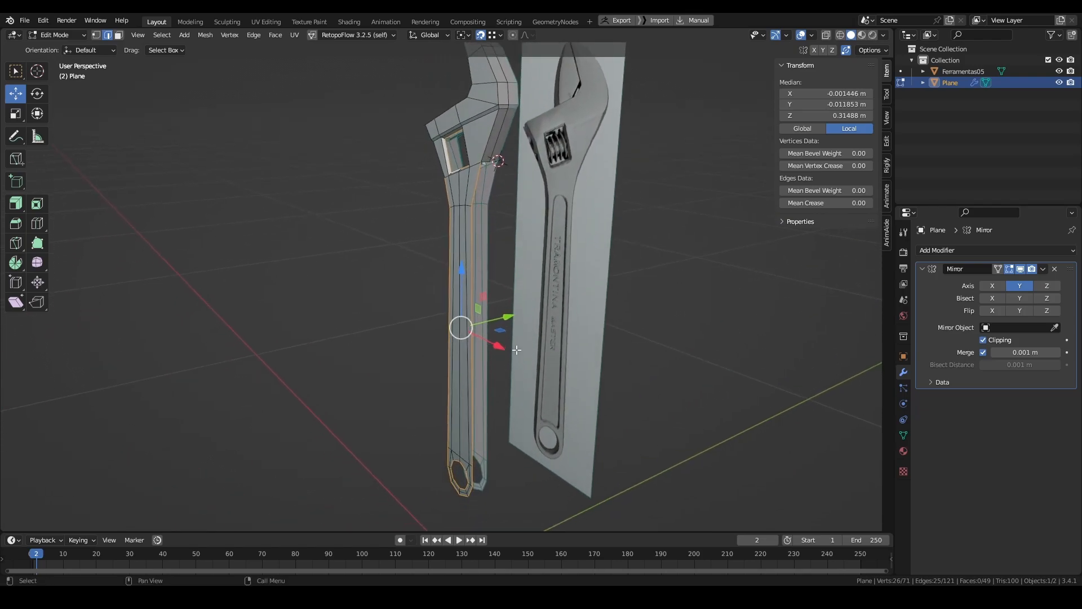
pyautogui.click(555, 327)
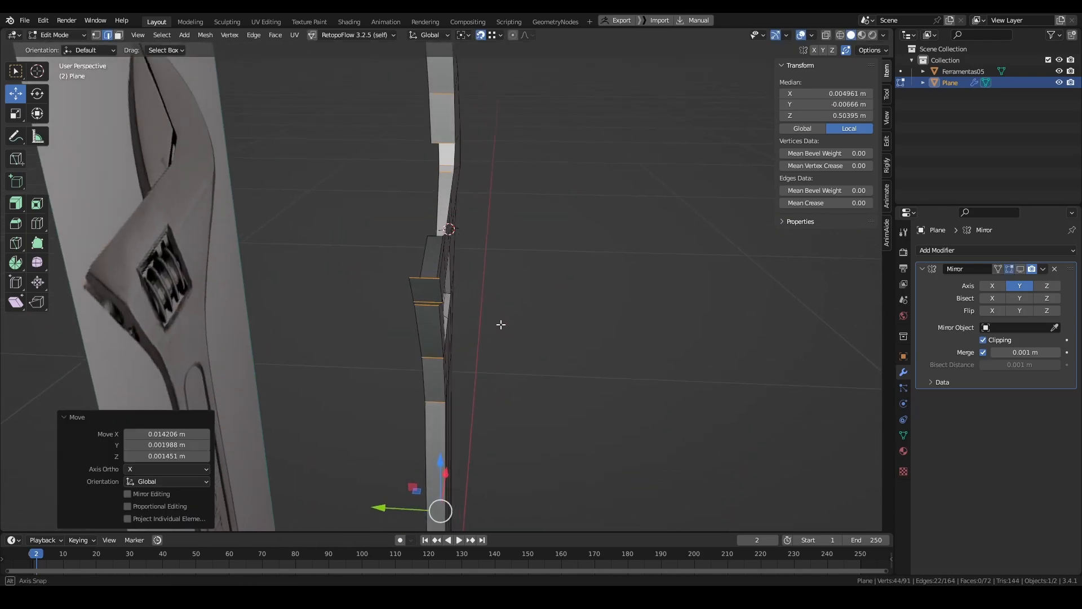
# - Add a loop cut along the wrench's side walls with snapping switched off
pyautogui.moveTo(502, 323); pyautogui.dragTo(510, 327, button='middle')
pyautogui.click(37, 223)
pyautogui.click(444, 137)
pyautogui.hotkey('ctrl', 'z')
pyautogui.click(480, 34)
pyautogui.moveTo(444, 137); pyautogui.dragTo(449, 139)
pyautogui.click(16, 94)
# - Select the run of edges along the wrench's side wall, apply an edge command to it, and deselect everything
pyautogui.moveTo(419, 239); pyautogui.dragTo(507, 265, button='middle')
pyautogui.moveTo(378, 230); pyautogui.dragTo(414, 234, button='middle')
pyautogui.click(391, 174)
pyautogui.keyDown('ctrl'); pyautogui.click(479, 345); pyautogui.keyUp('ctrl')
pyautogui.moveTo(479, 341); pyautogui.dragTo(453, 228, button='middle')
pyautogui.rightClick(455, 225)
pyautogui.click(455, 224)
pyautogui.hotkey('alt', 'a')
# - Extrude the edge at the upper corner of the head's jaw slide 0.005599 m along Y with snapping on
pyautogui.moveTo(501, 253); pyautogui.dragTo(570, 248, button='middle')
pyautogui.keyDown('shift'); pyautogui.moveTo(507, 112); pyautogui.dragTo(490, 254, button='middle'); pyautogui.keyUp('shift')
pyautogui.click(483, 214)
pyautogui.hotkey('shift', 'Tab')
pyautogui.press('e')
pyautogui.press('y')
pyautogui.click(465, 227)
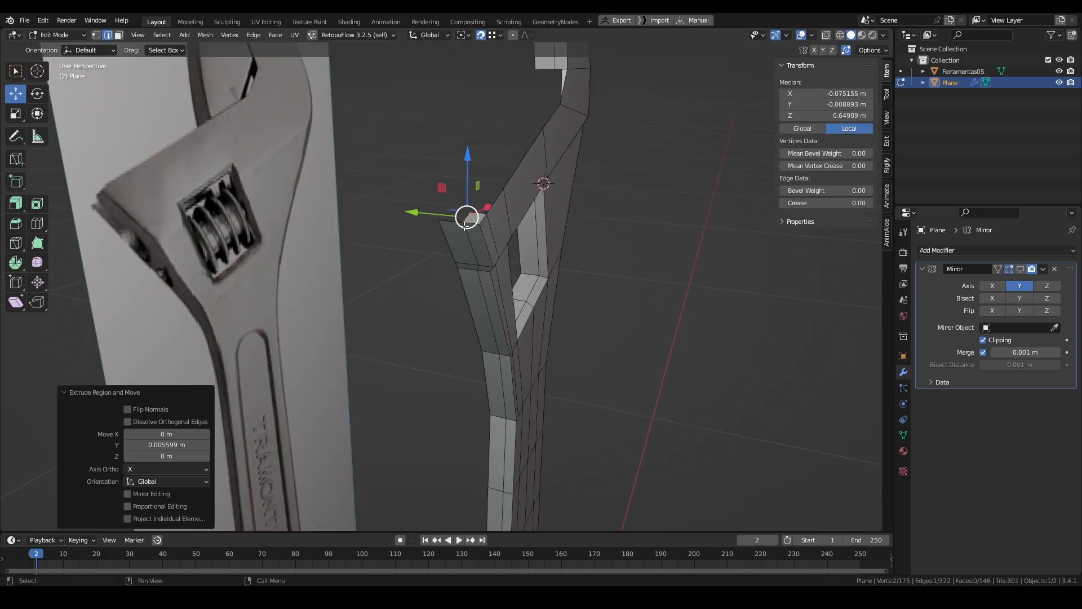
# - Toggle the Mirror modifier's clipping and viewport display, and extrude the edge path along the jaw rim in Y
pyautogui.click(982, 339)
pyautogui.click(1020, 269)
pyautogui.moveTo(541, 225); pyautogui.dragTo(597, 265, button='middle')
pyautogui.click(495, 281)
pyautogui.keyDown('ctrl'); pyautogui.click(604, 127); pyautogui.keyUp('ctrl')
pyautogui.press('e')
pyautogui.press('y')
# - Slide the first vertex of the newly extruded jaw rim along its edge into line
pyautogui.moveTo(564, 175); pyautogui.dragTo(580, 254, button='middle')
pyautogui.press('1')
pyautogui.click(575, 226)
pyautogui.press('g')
pyautogui.press('g')
pyautogui.click(564, 169)
# - Slide the neighbouring pair of jaw-rim vertices along their edges to even out the new faces
pyautogui.moveTo(563, 169); pyautogui.dragTo(570, 213, button='middle')
pyautogui.click(549, 171)
pyautogui.keyDown('shift'); pyautogui.click(538, 165); pyautogui.keyUp('shift')
pyautogui.press('g')
pyautogui.press('g')
pyautogui.click(555, 186)
pyautogui.press('g')
pyautogui.click(530, 194)
# - Add loop cuts across the wrench head and just below the fixed jaw's tip
pyautogui.moveTo(432, 191); pyautogui.dragTo(527, 236, button='middle')
pyautogui.moveTo(527, 237); pyautogui.dragTo(597, 231, button='middle')
pyautogui.click(37, 223)
pyautogui.click(482, 211)
pyautogui.moveTo(482, 212); pyautogui.dragTo(434, 348, button='middle')
pyautogui.moveTo(535, 155); pyautogui.dragTo(530, 146)
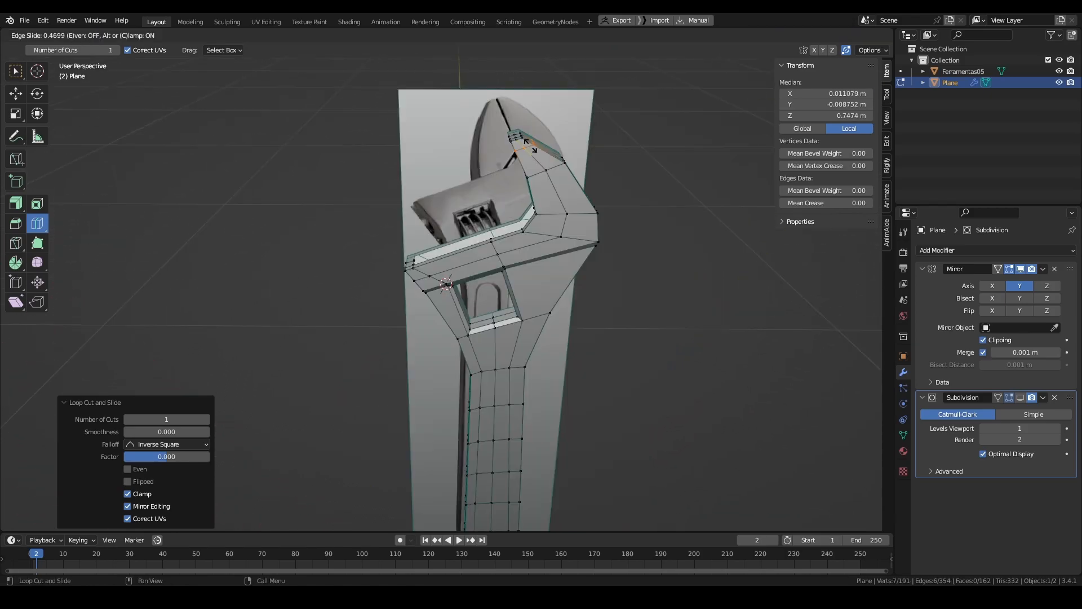
pyautogui.click(525, 133)
pyautogui.moveTo(526, 133); pyautogui.dragTo(453, 257, button='middle')
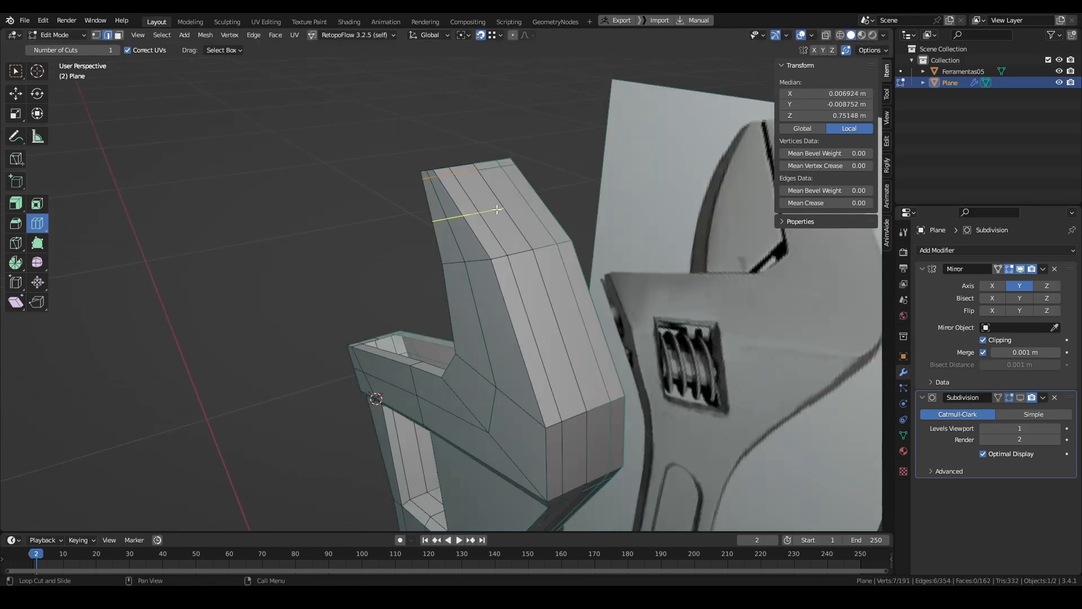
# - Select the centre strip of faces along the fixed jaw's outer back and move it outward along its normal
pyautogui.keyDown('ctrl'); pyautogui.click(581, 339); pyautogui.keyUp('ctrl')
pyautogui.moveTo(582, 338); pyautogui.dragTo(545, 227, button='middle')
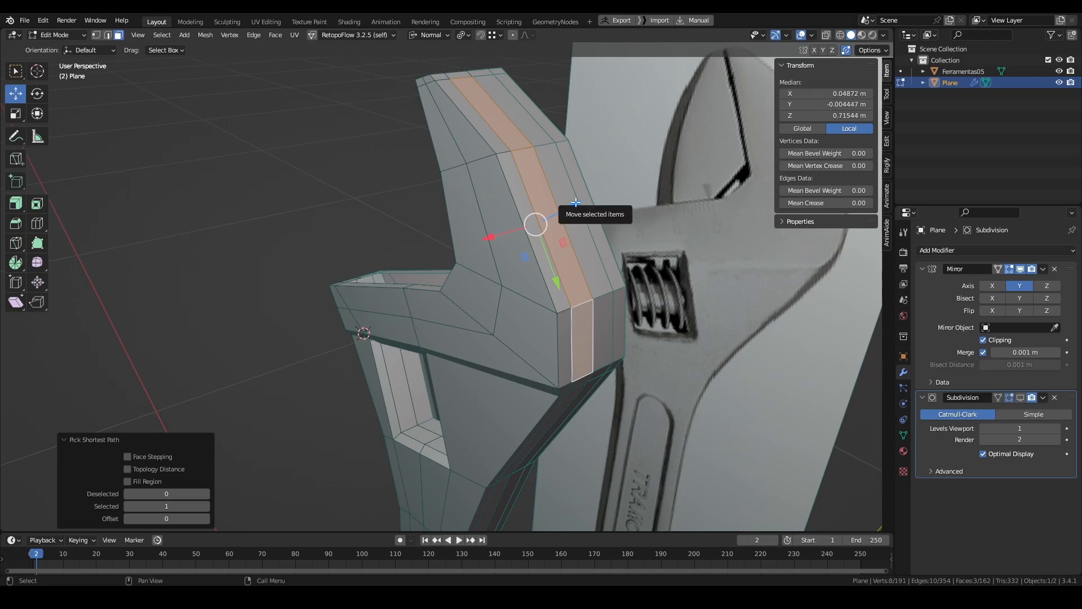
pyautogui.moveTo(575, 203); pyautogui.dragTo(583, 198)
pyautogui.rightClick(582, 198)
pyautogui.keyDown('shift'); pyautogui.click(567, 407); pyautogui.keyUp('shift')
pyautogui.keyDown('shift'); pyautogui.click(581, 383); pyautogui.keyUp('shift')
pyautogui.moveTo(583, 312); pyautogui.dragTo(591, 316)
pyautogui.moveTo(590, 316); pyautogui.dragTo(541, 338, button='middle')
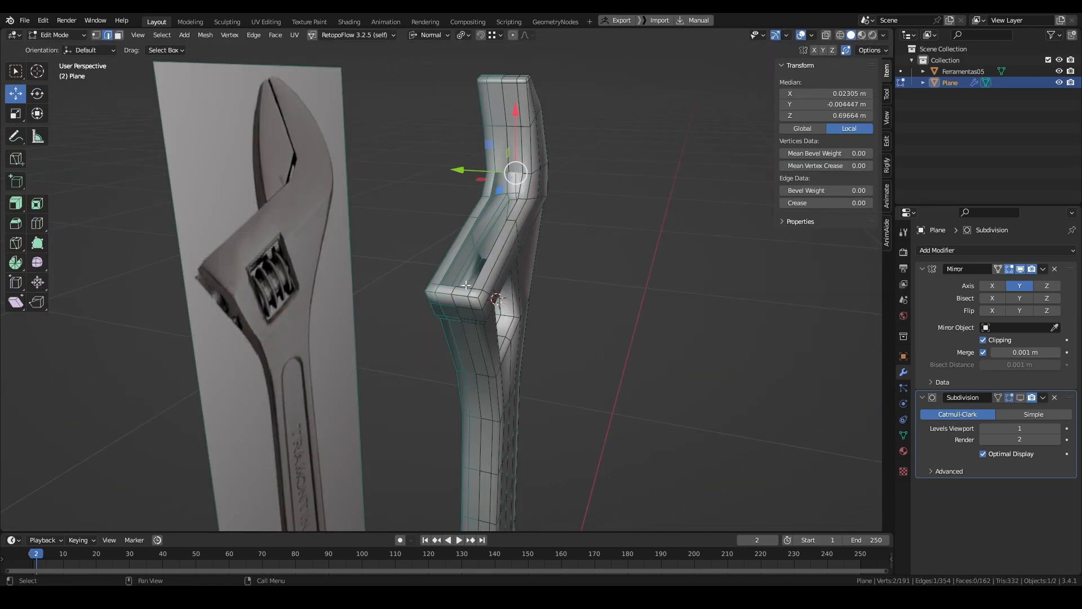
# - Extrude the edge path along the jaw's open channel in Y to the mirror plane and save the file
pyautogui.keyDown('ctrl'); pyautogui.click(467, 286); pyautogui.keyUp('ctrl')
pyautogui.moveTo(467, 285); pyautogui.dragTo(592, 209, button='middle')
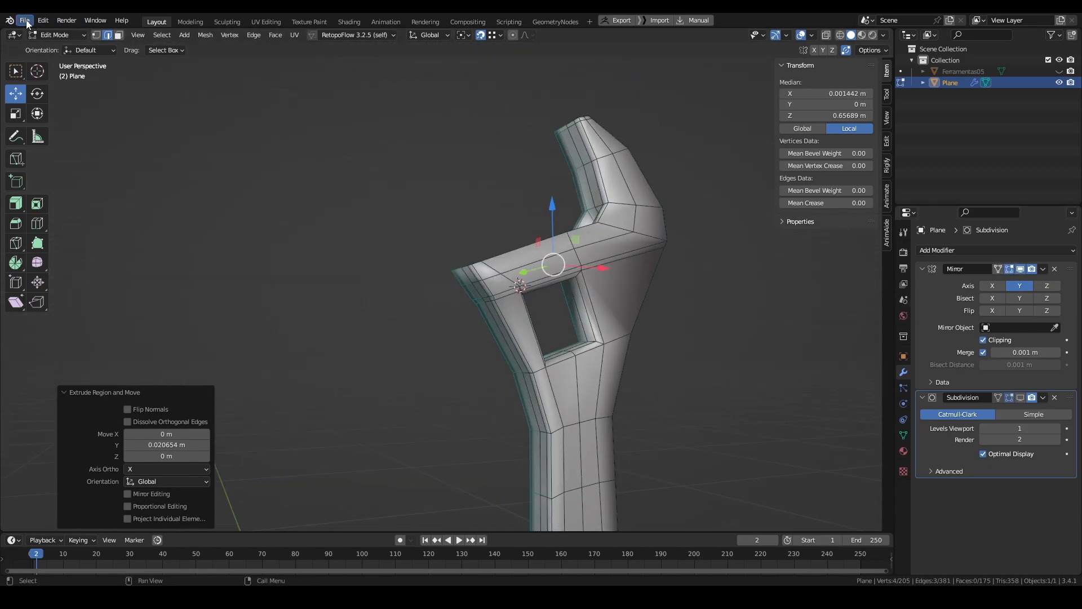
pyautogui.hotkey('ctrl', 's')
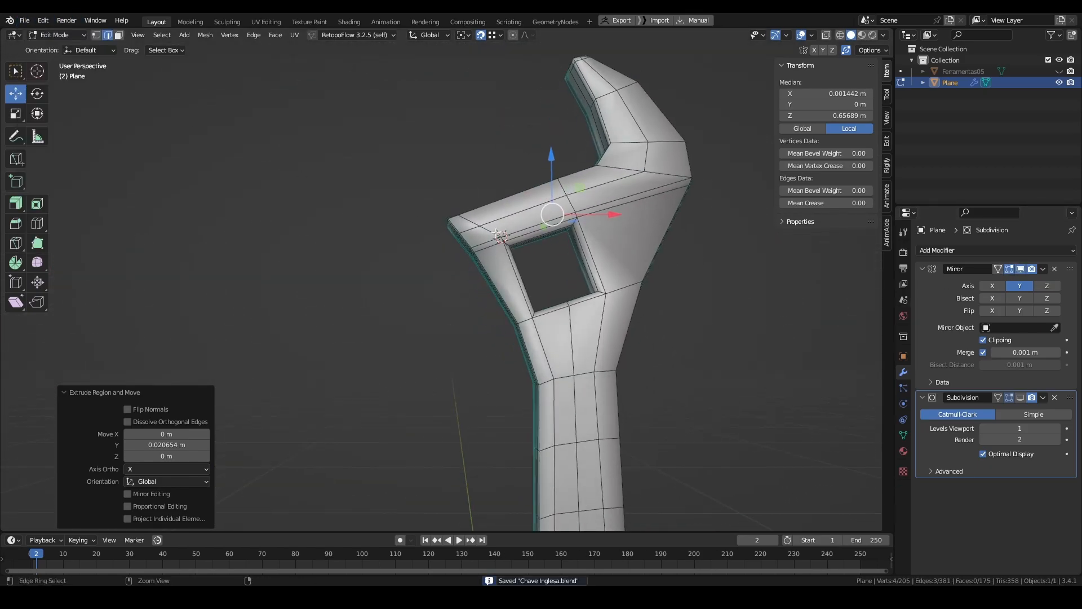
pyautogui.scroll(-5, 522, 284)
pyautogui.keyDown('ctrl'); pyautogui.moveTo(526, 253); pyautogui.dragTo(586, 247, button='middle'); pyautogui.keyUp('ctrl')
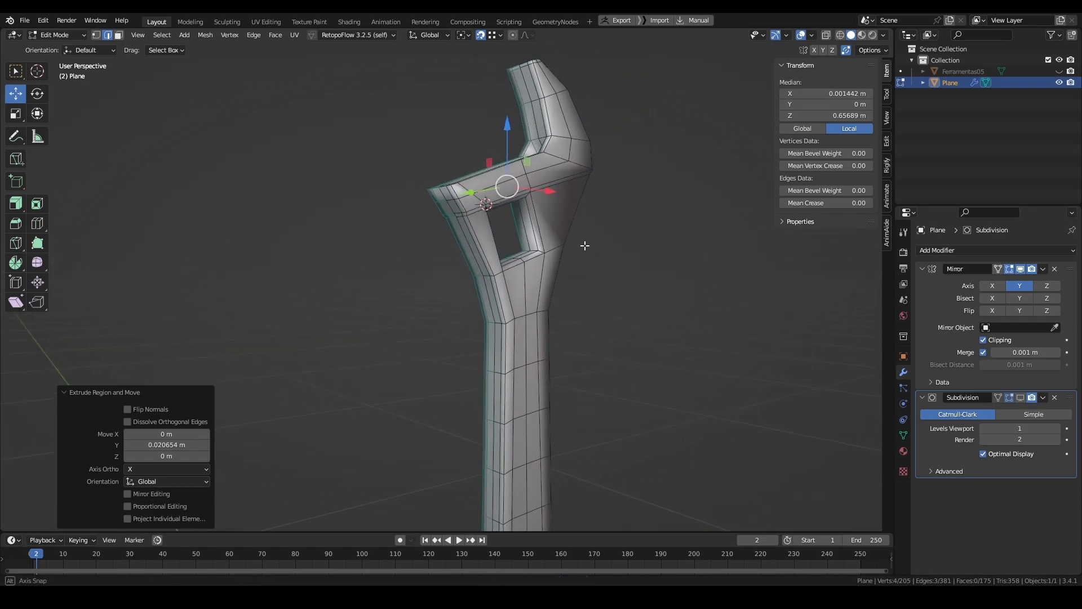
pyautogui.moveTo(511, 240); pyautogui.dragTo(420, 302, button='middle')
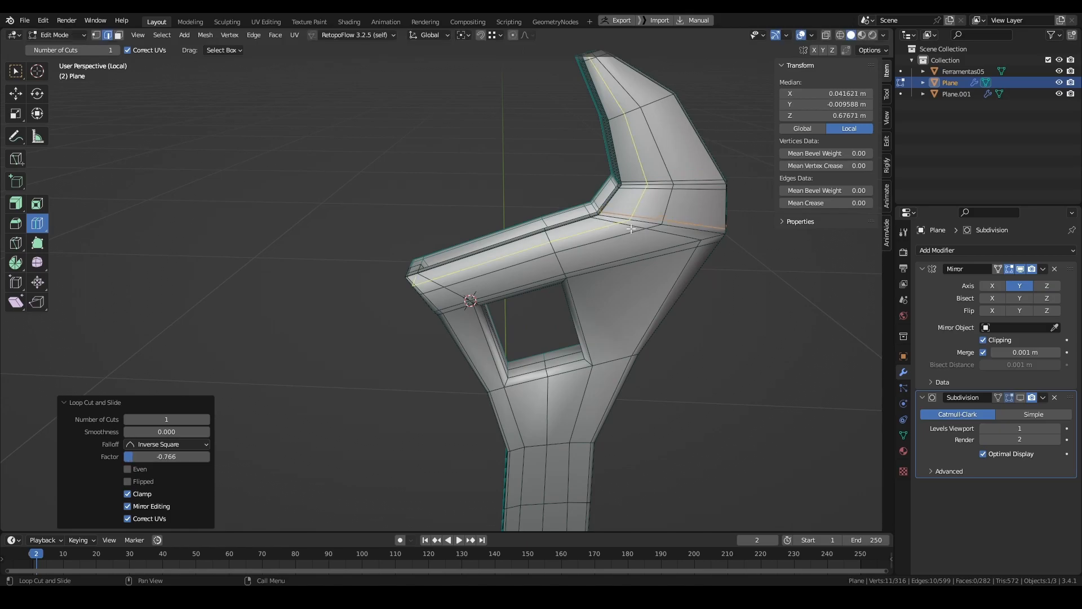
# - Turn on Auto Merge Vertices and merge the surplus loop vertices at the fixed jaw's base into their neighbours
pyautogui.moveTo(624, 227); pyautogui.dragTo(416, 176, button='middle')
pyautogui.click(100, 35)
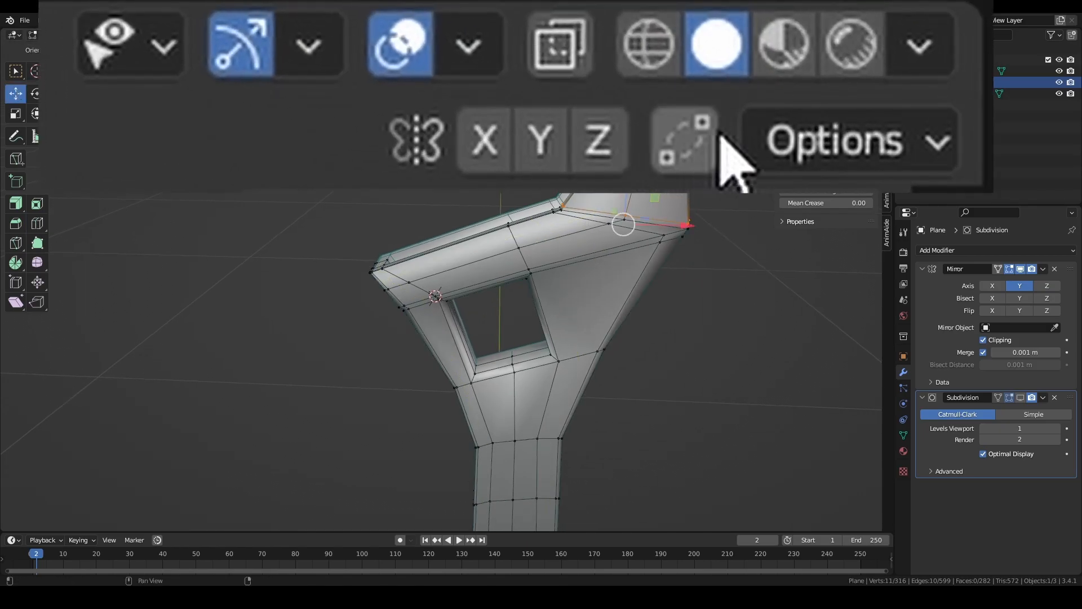
pyautogui.hotkey('alt', 'z')
pyautogui.keyDown('ctrl'); pyautogui.moveTo(582, 258); pyautogui.dragTo(585, 261); pyautogui.keyUp('ctrl')
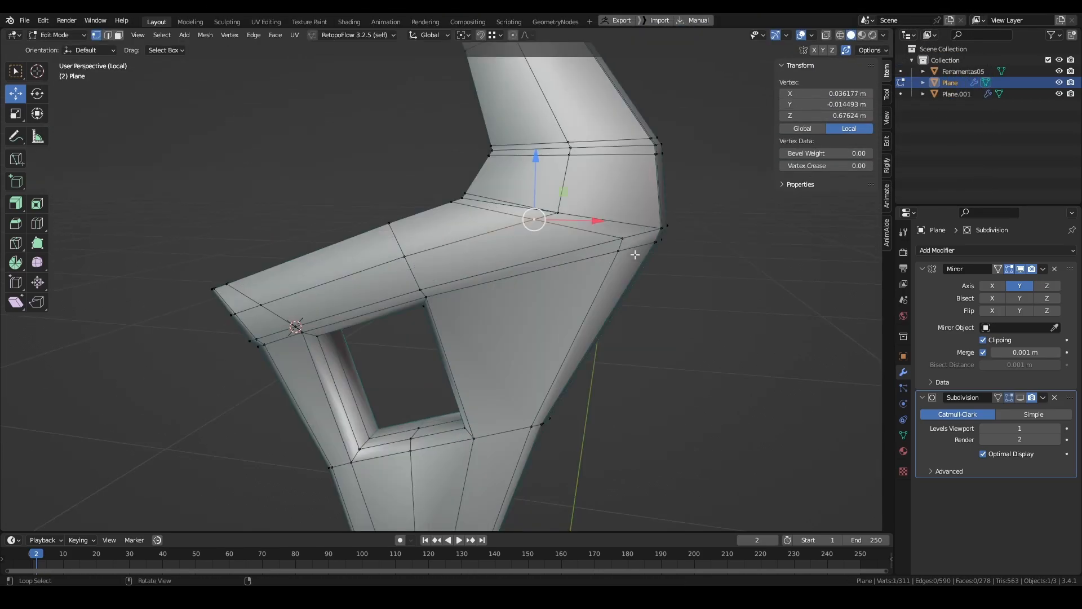
# - Select the ring of edges running from the fixed jaw's tip down its side to the base and subdivide them
pyautogui.moveTo(635, 255); pyautogui.dragTo(618, 319, button='middle')
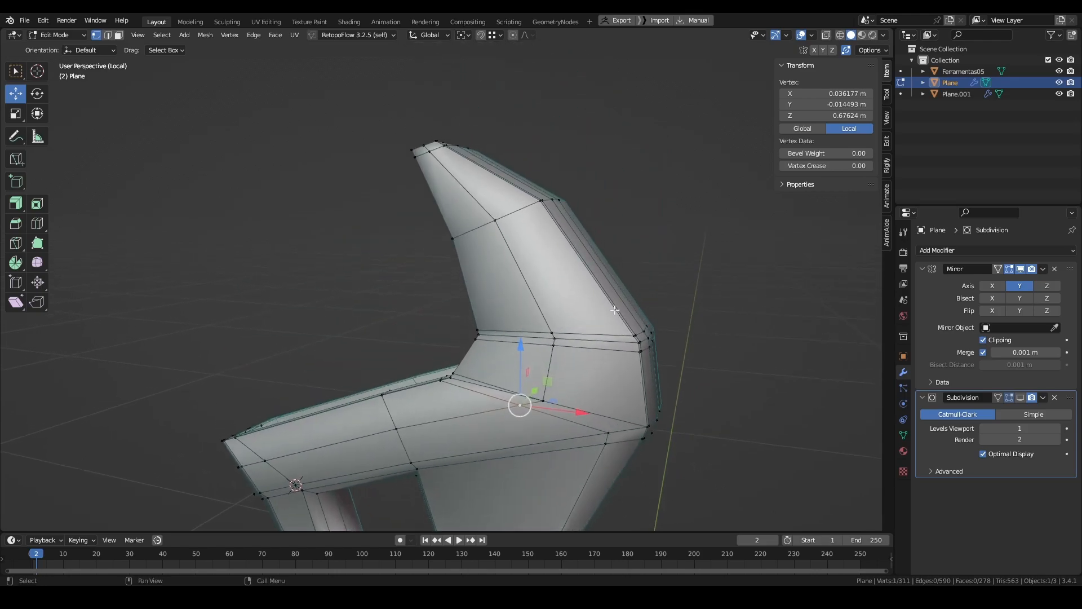
pyautogui.moveTo(462, 171); pyautogui.dragTo(455, 155, button='middle')
pyautogui.click(454, 155)
pyautogui.keyDown('ctrl'); pyautogui.click(529, 224); pyautogui.keyUp('ctrl')
pyautogui.moveTo(526, 232); pyautogui.dragTo(533, 195, button='middle')
pyautogui.keyDown('ctrl'); pyautogui.click(566, 254); pyautogui.keyUp('ctrl')
pyautogui.keyDown('ctrl'); pyautogui.click(578, 312); pyautogui.keyUp('ctrl')
pyautogui.rightClick(577, 309)
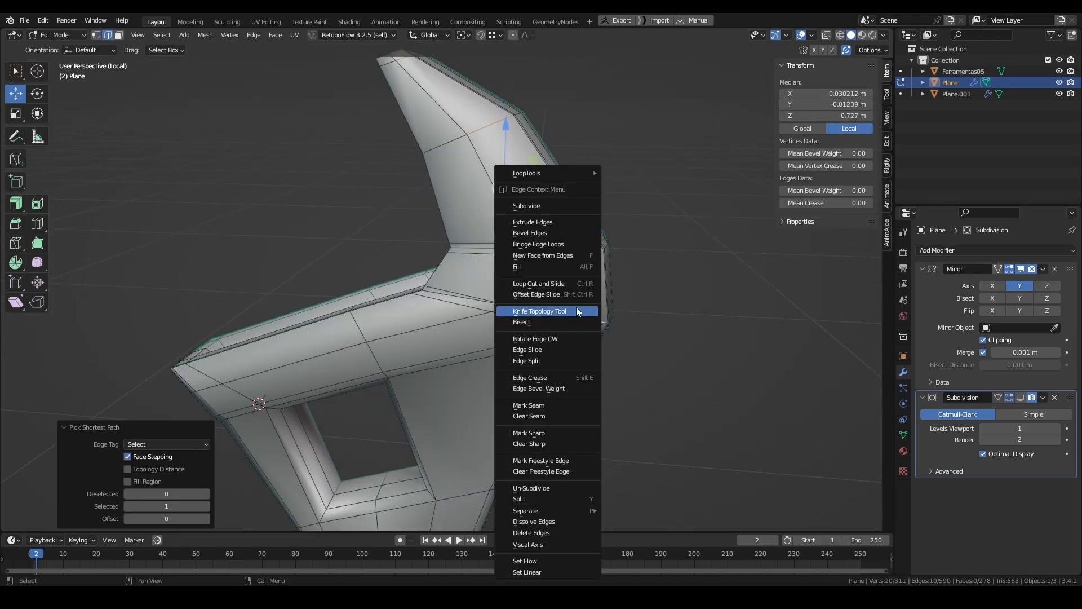
pyautogui.click(555, 206)
# - Join two vertices at the fixed jaw's base with Connect Vertex Path and merge the surplus vertex at the end
pyautogui.keyDown('shift'); pyautogui.click(573, 331); pyautogui.keyUp('shift')
pyautogui.rightClick(572, 332)
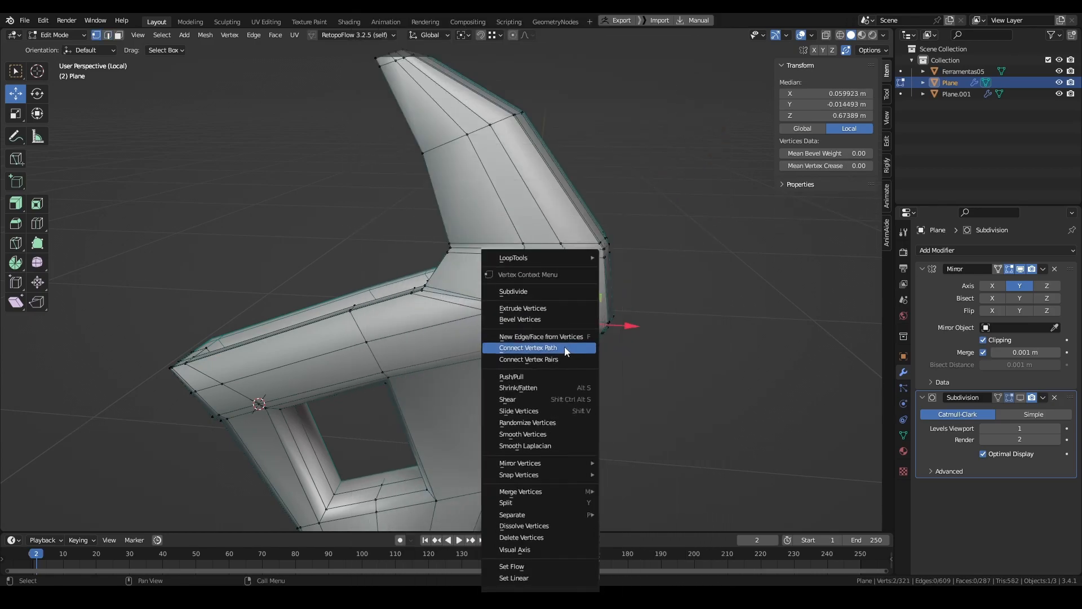
pyautogui.scroll(-6, 435, 273)
pyautogui.press('m')
pyautogui.click(435, 272)
# - Slide the new vertices around the fixed jaw's tip along their edges to tidy the rim
pyautogui.keyDown('ctrl'); pyautogui.moveTo(364, 279); pyautogui.dragTo(374, 319, button='middle'); pyautogui.keyUp('ctrl')
pyautogui.press('g')
pyautogui.press('g')
pyautogui.click(389, 317)
pyautogui.keyDown('shift'); pyautogui.click(422, 264); pyautogui.keyUp('shift')
pyautogui.press('g')
pyautogui.press('g')
pyautogui.click(451, 255)
pyautogui.click(496, 243)
pyautogui.press('g')
pyautogui.press('g')
pyautogui.click(534, 241)
# - Select the vertex path across the fixed jaw's side from its outer corner and slide it along the edges
pyautogui.click(505, 237)
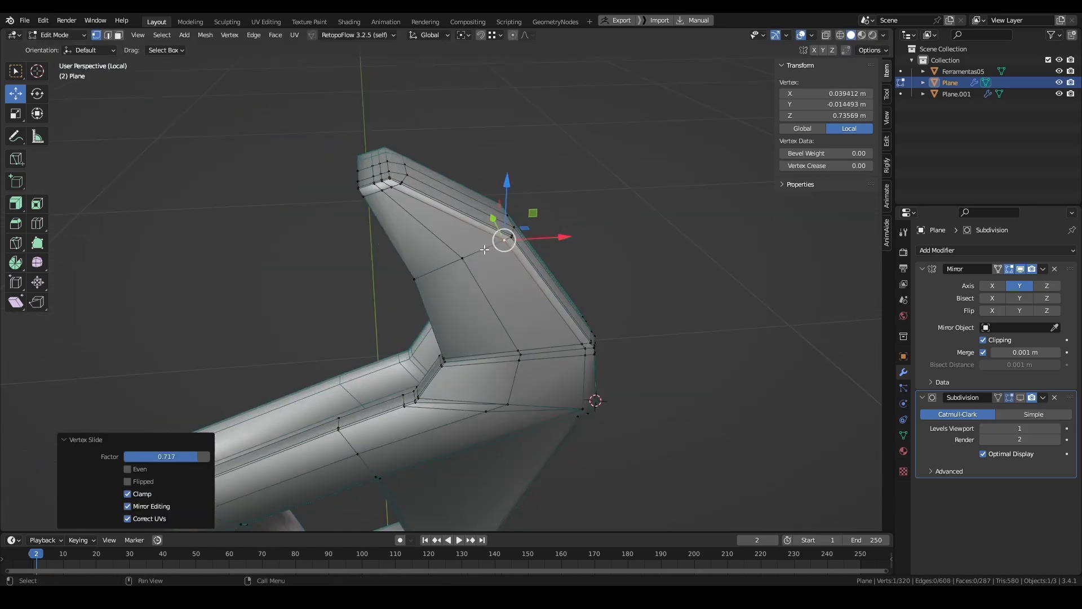
pyautogui.keyDown('ctrl'); pyautogui.click(485, 285); pyautogui.keyUp('ctrl')
pyautogui.press('g')
pyautogui.press('g')
pyautogui.click(488, 321)
# - Slide the crosswise edge paths at the fixed jaw's bend onto the neighbouring loop to merge them
pyautogui.click(565, 304)
pyautogui.keyDown('ctrl'); pyautogui.click(690, 300); pyautogui.keyUp('ctrl')
pyautogui.press('g')
pyautogui.press('g')
pyautogui.click(696, 307)
pyautogui.moveTo(665, 315); pyautogui.dragTo(654, 311, button='middle')
pyautogui.click(503, 307)
pyautogui.keyDown('ctrl'); pyautogui.click(692, 313); pyautogui.keyUp('ctrl')
pyautogui.press('g')
pyautogui.press('g')
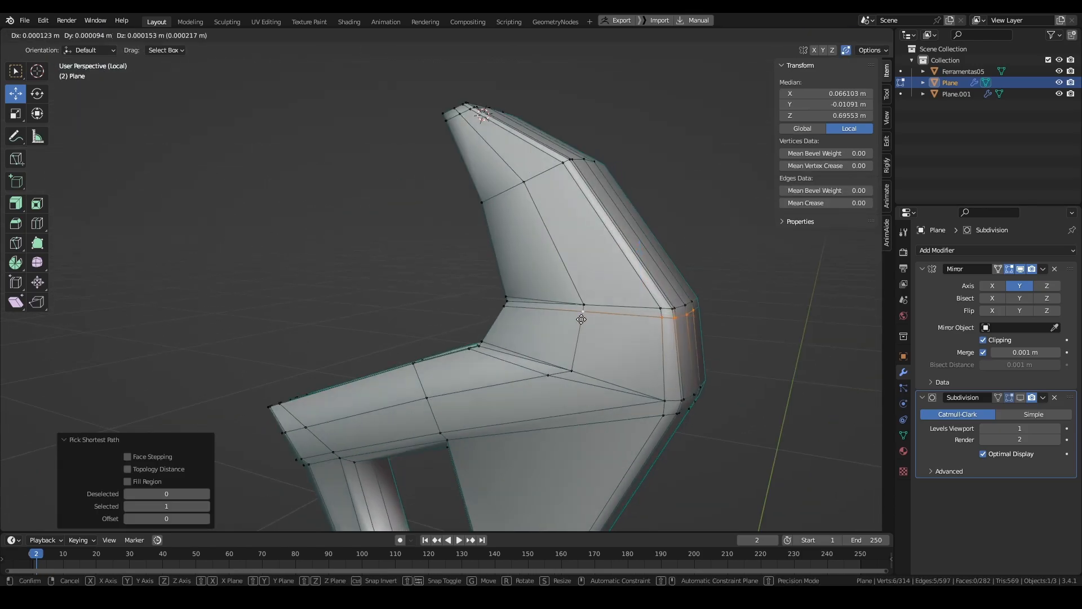
pyautogui.click(580, 319)
# - Dissolve the surplus edge running from the fixed jaw's inner corner across its side
pyautogui.moveTo(581, 327); pyautogui.dragTo(620, 316, button='middle')
pyautogui.click(555, 337)
pyautogui.click(629, 334)
pyautogui.click(488, 316)
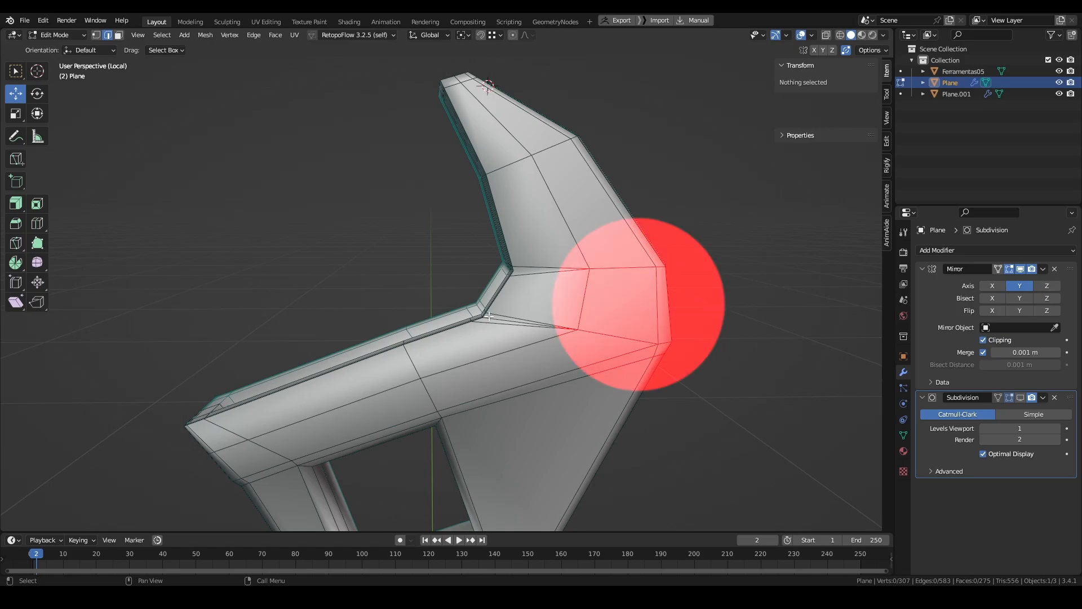
pyautogui.click(500, 319)
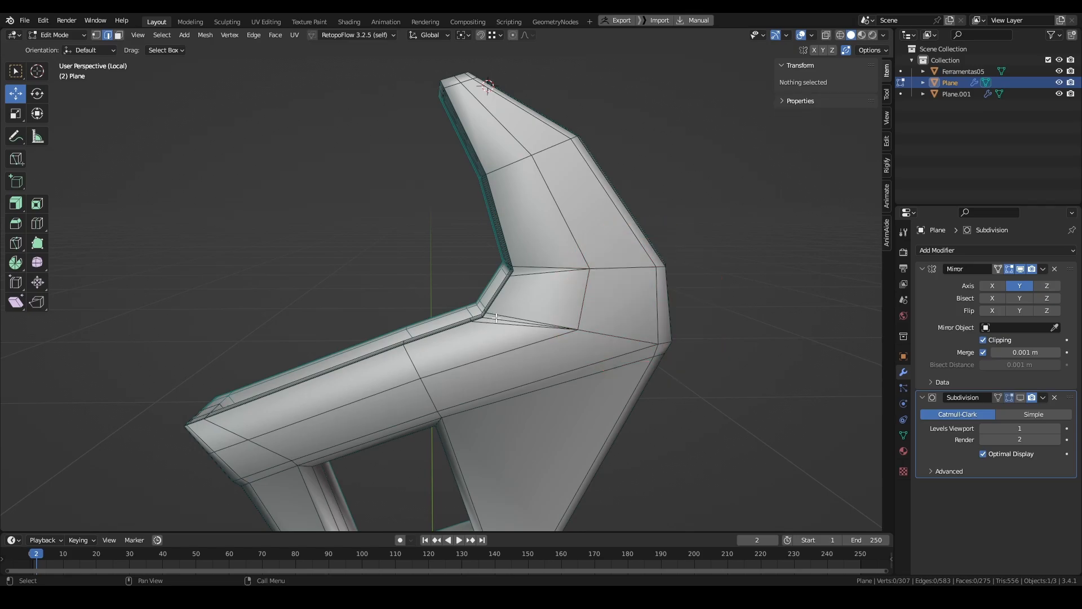
pyautogui.press('x')
pyautogui.click(499, 319)
# - Add loop cuts at the fixed jaw's inner corner and along the channel rim, then check the mesh in Object Mode
pyautogui.moveTo(499, 319); pyautogui.dragTo(614, 325, button='middle')
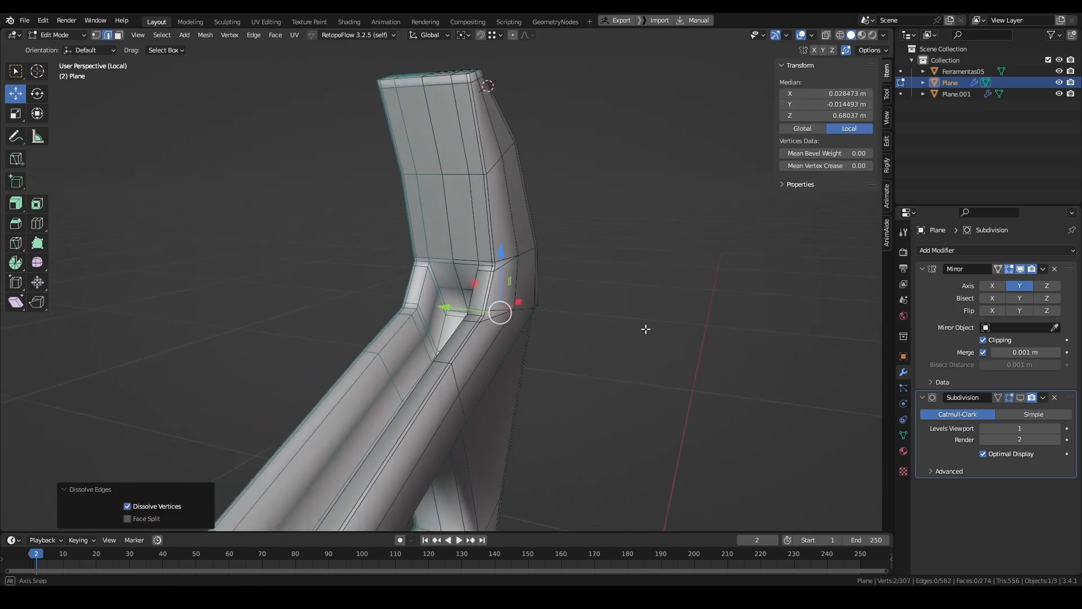
pyautogui.click(37, 223)
pyautogui.moveTo(479, 248); pyautogui.dragTo(489, 248)
pyautogui.moveTo(440, 355); pyautogui.dragTo(474, 349, button='middle')
pyautogui.moveTo(459, 360); pyautogui.dragTo(468, 362)
pyautogui.moveTo(502, 361); pyautogui.dragTo(481, 301, button='middle')
pyautogui.press('Tab')
pyautogui.hotkey('shift', 'alt', 'z')
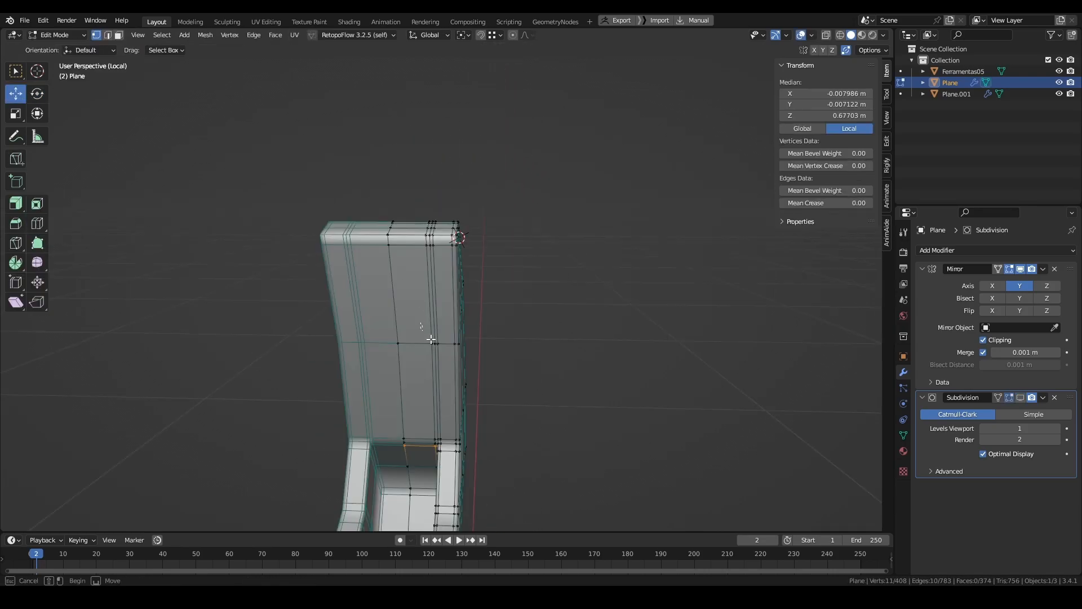
# - Merge vertices on the fixed jaw's inner face and remove the surplus edge near its base
pyautogui.click(431, 338)
pyautogui.press('m')
pyautogui.click(433, 342)
pyautogui.click(441, 431)
pyautogui.press('x')
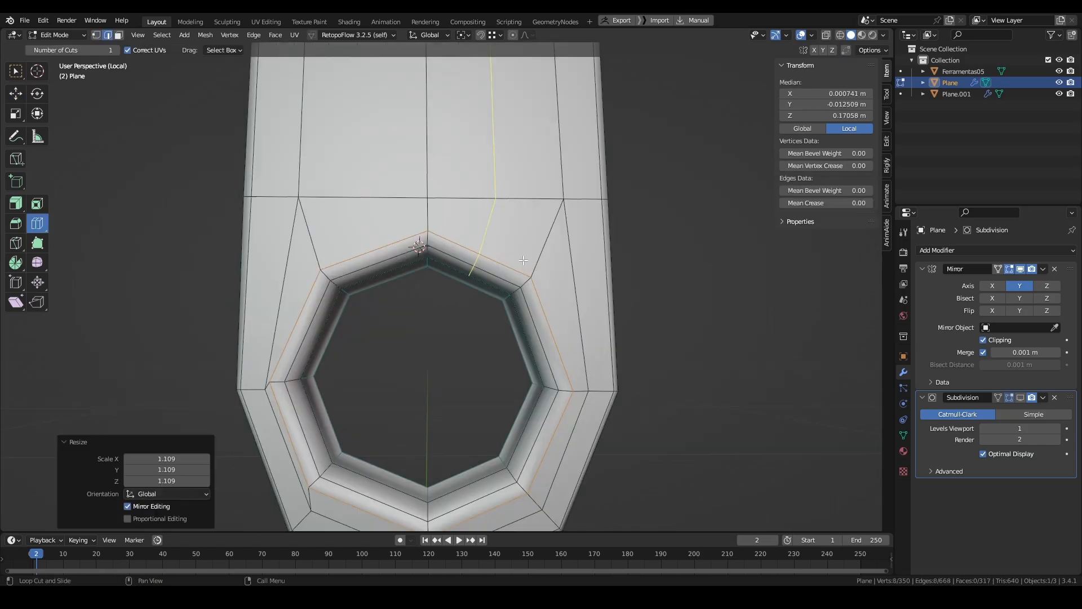
# - Undo the last scaling and add a loop cut around the handle's hanging hole, slid close to its rim
pyautogui.moveTo(523, 260); pyautogui.dragTo(374, 394, button='middle')
pyautogui.hotkey('ctrl', 'z')
pyautogui.hotkey('ctrl', 'z')
pyautogui.moveTo(366, 430); pyautogui.dragTo(367, 424)
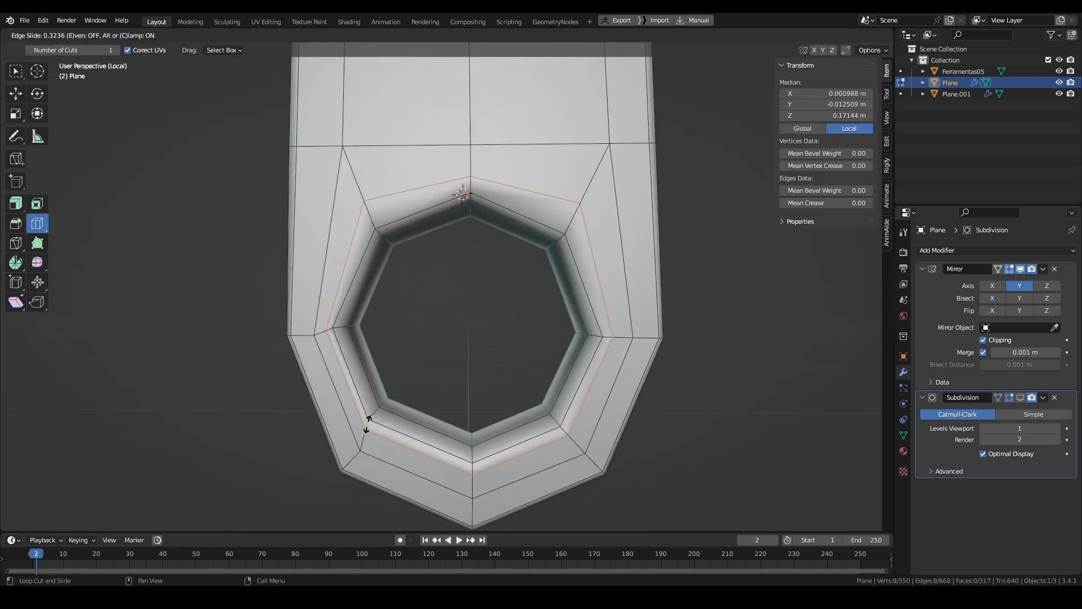
# - Slide the upper vertices of the loop around the hanging hole inward so they follow the hole's rim
pyautogui.hotkey('shift', 'space')
pyautogui.press('g')
pyautogui.click(368, 211)
pyautogui.keyDown('ctrl'); pyautogui.click(575, 215); pyautogui.keyUp('ctrl')
pyautogui.press('g')
pyautogui.press('g')
pyautogui.click(573, 223)
pyautogui.press('g')
pyautogui.press('g')
pyautogui.click(370, 220)
pyautogui.press('g')
pyautogui.press('g')
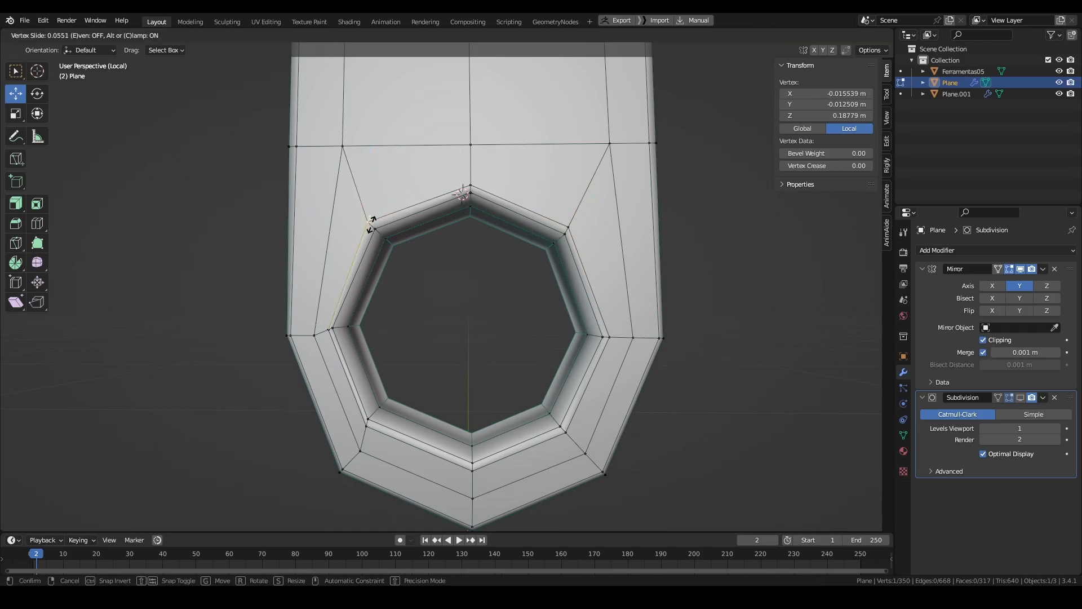
pyautogui.click(370, 222)
# - Add a loop cut across the wrench head and subdivide the edges along the adjustment window's lower rim
pyautogui.moveTo(370, 222); pyautogui.dragTo(395, 236, button='middle')
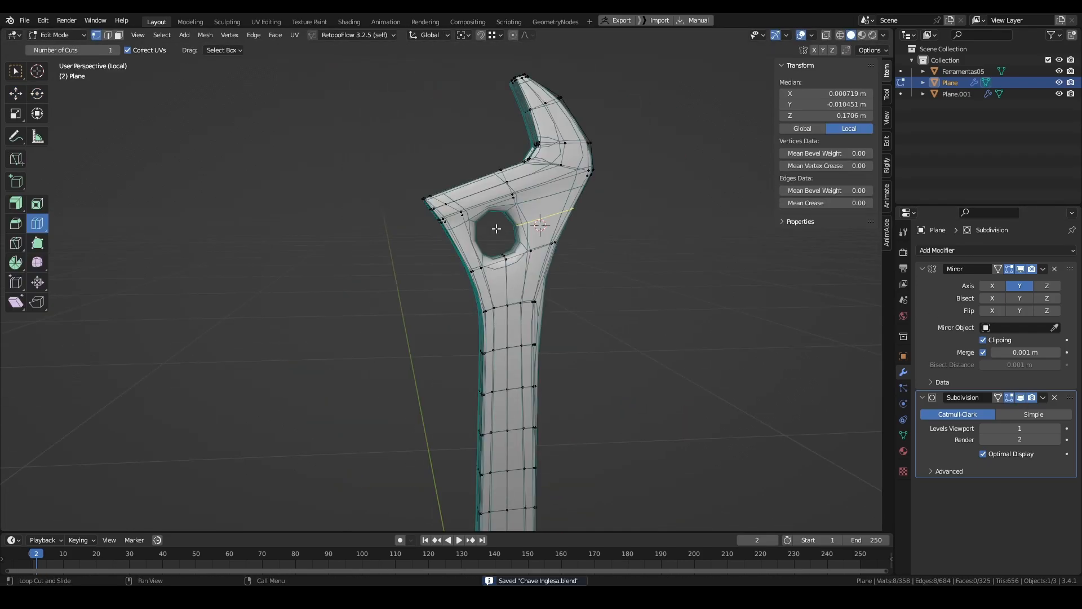
pyautogui.moveTo(486, 172); pyautogui.dragTo(498, 182)
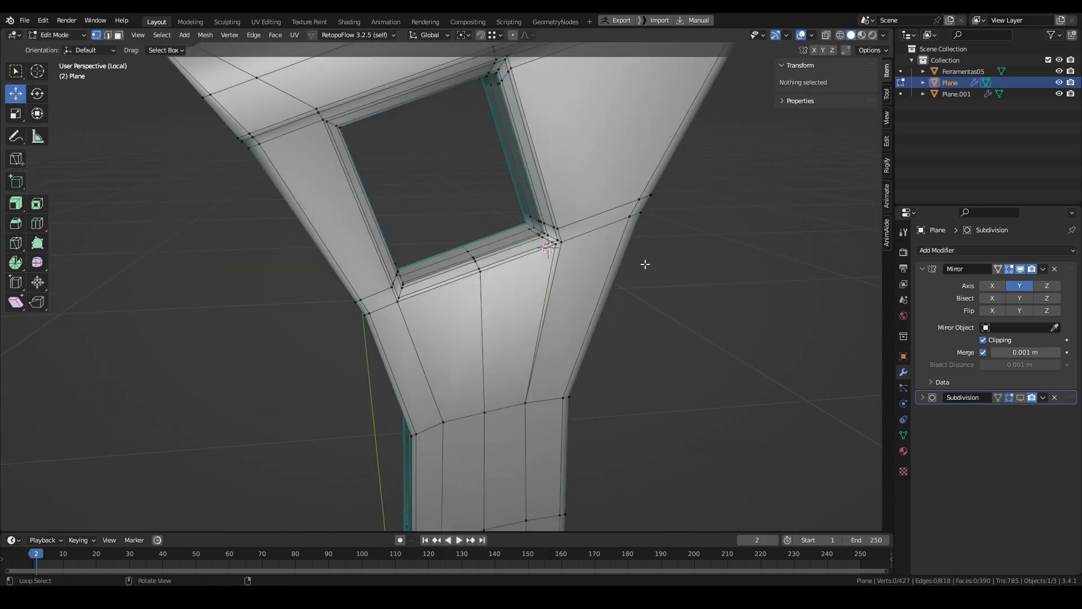
pyautogui.click(676, 160)
pyautogui.moveTo(676, 160); pyautogui.dragTo(665, 235, button='middle')
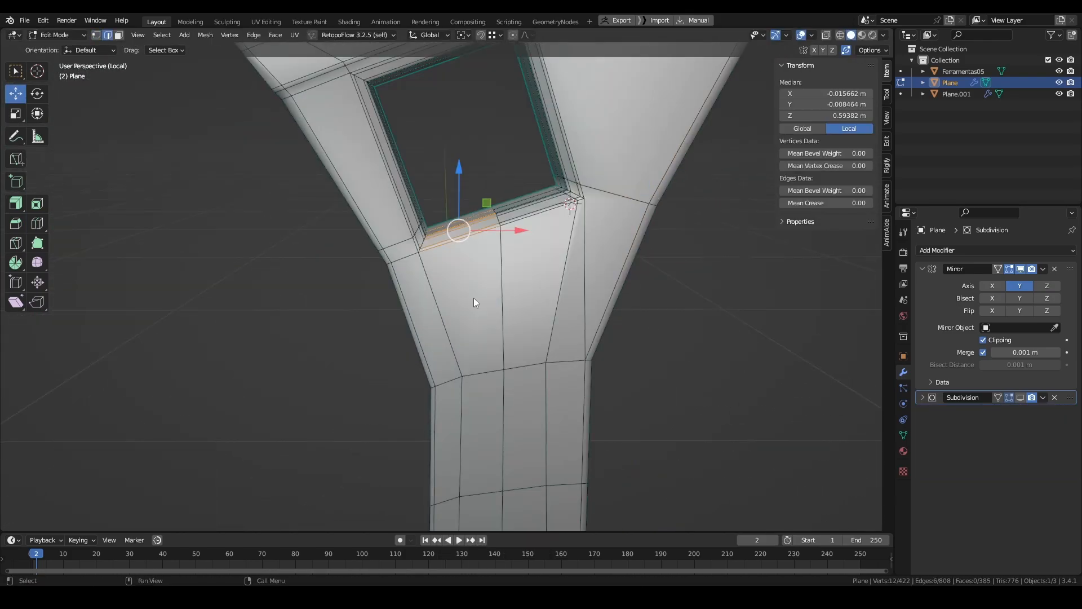
pyautogui.rightClick(456, 359)
pyautogui.click(455, 360)
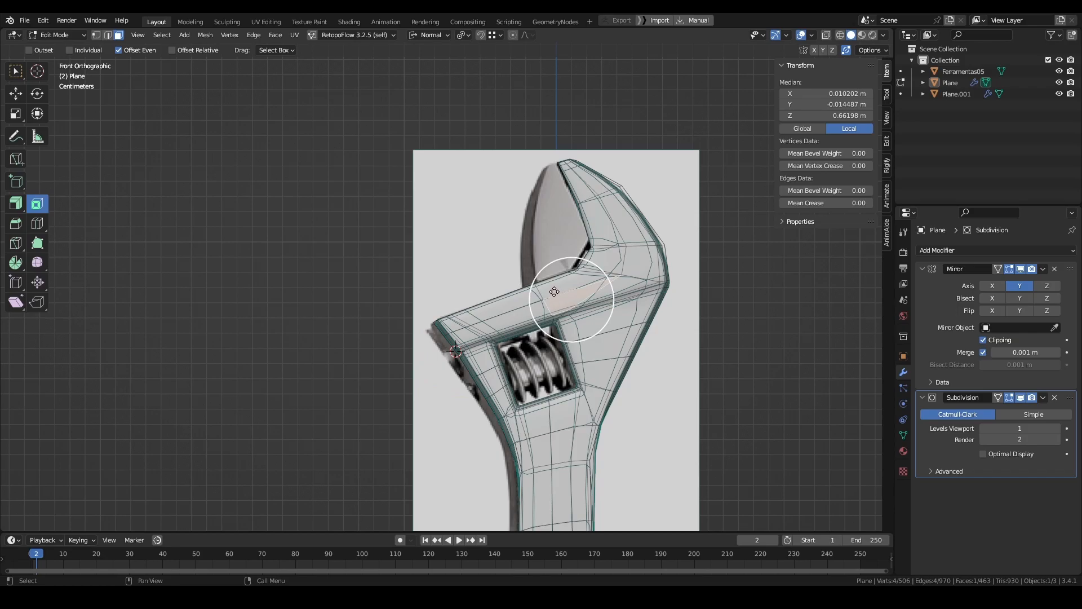
# - Place the duplicated face beside the fixed jaw, separate it into its own object and start editing that object
pyautogui.click(497, 247)
pyautogui.click(508, 246)
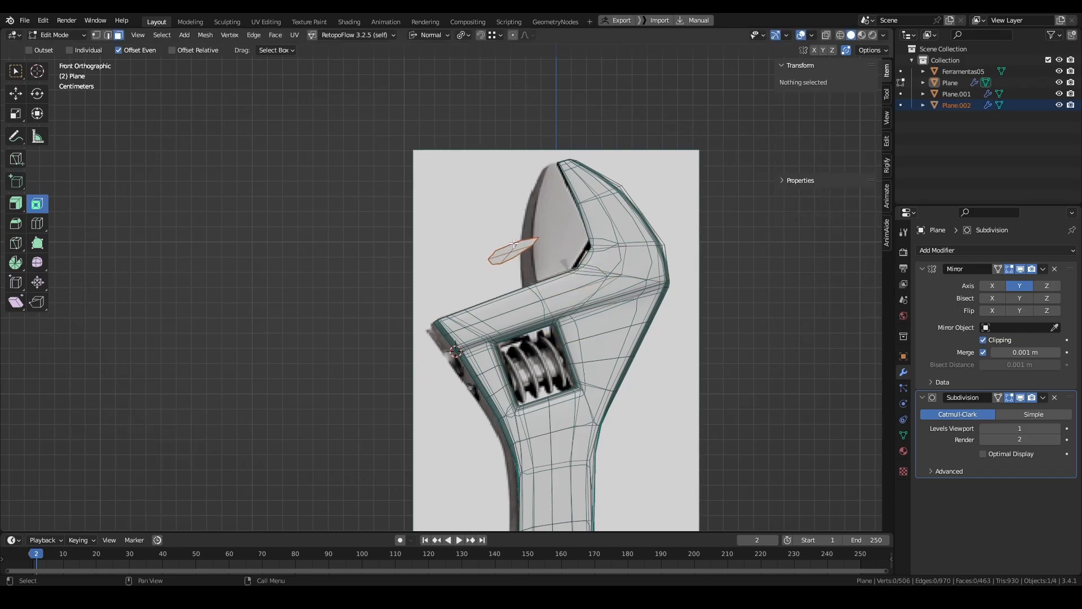
pyautogui.press('Tab')
pyautogui.click(524, 242)
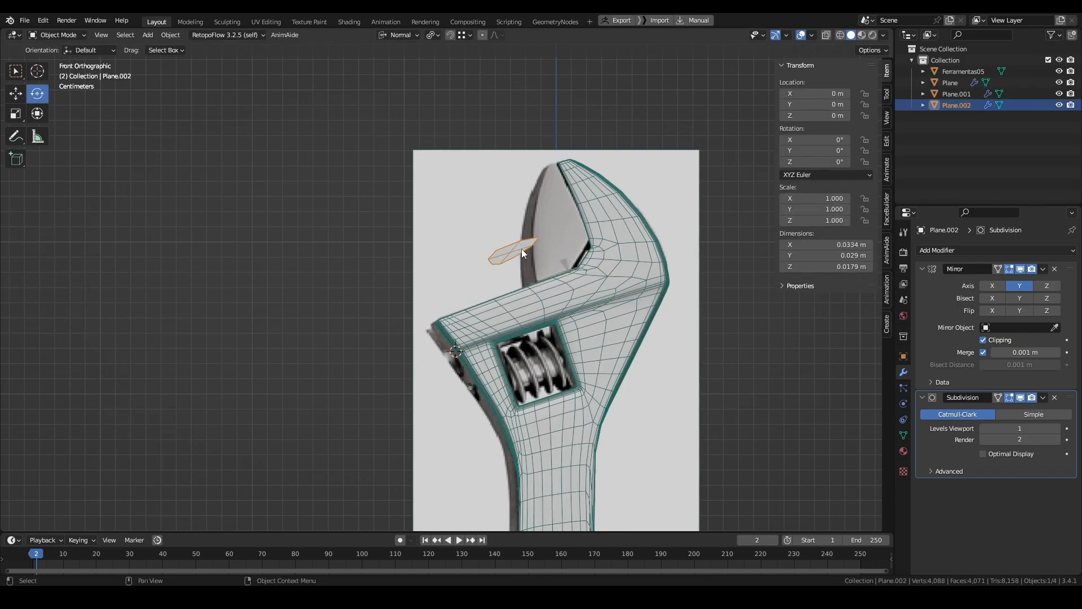
pyautogui.press('Tab')
# - Fit the separated face to the movable jaw in the reference and extrude its top edge up along the outline
pyautogui.scroll(1, 522, 248)
pyautogui.click(547, 249)
pyautogui.press('g')
pyautogui.click(555, 243)
pyautogui.click(1020, 397)
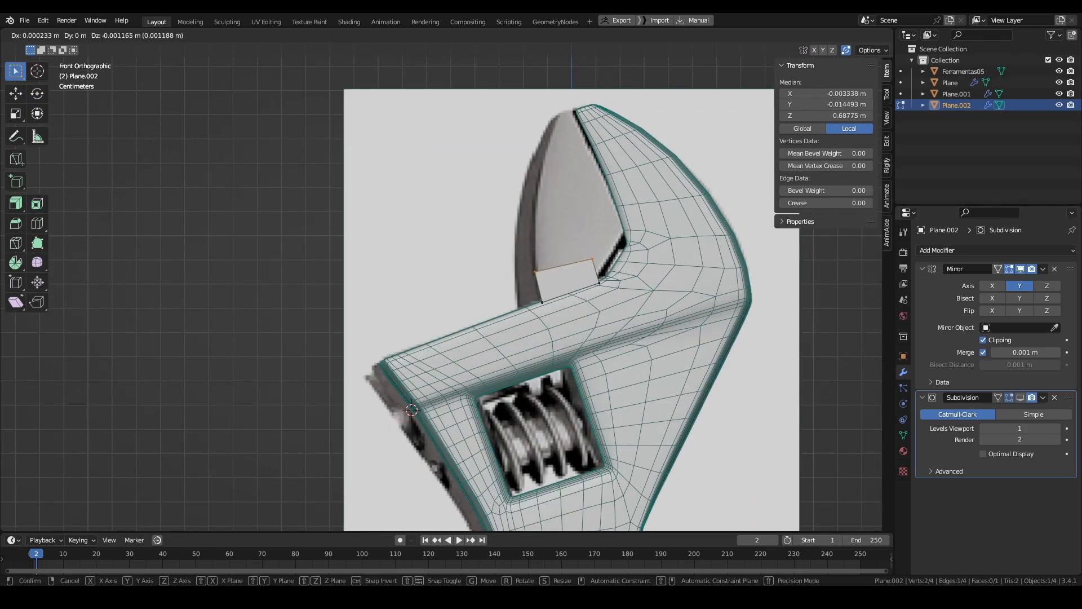
pyautogui.press('e')
pyautogui.press('e')
pyautogui.scroll(2, 534, 340)
pyautogui.press('g')
pyautogui.click(534, 339)
# - Extrude the movable jaw's outline edges in Y to the mirror plane, and extrude the inner face of its underside
pyautogui.moveTo(534, 339); pyautogui.dragTo(613, 258, button='middle')
pyautogui.keyDown('alt'); pyautogui.keyDown('shift'); pyautogui.click(577, 357); pyautogui.keyUp('shift'); pyautogui.keyUp('alt')
pyautogui.moveTo(577, 357); pyautogui.dragTo(652, 319, button='middle')
pyautogui.press('e')
pyautogui.click(16, 93)
pyautogui.moveTo(541, 248); pyautogui.dragTo(492, 223)
pyautogui.moveTo(575, 316); pyautogui.dragTo(658, 231, button='middle')
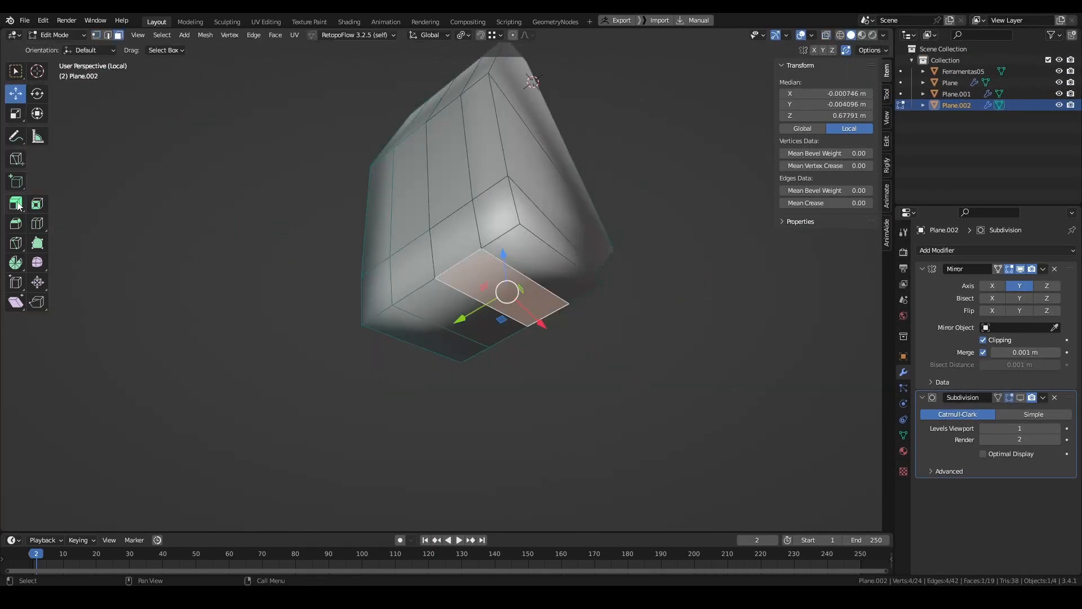
pyautogui.moveTo(522, 341); pyautogui.dragTo(512, 303)
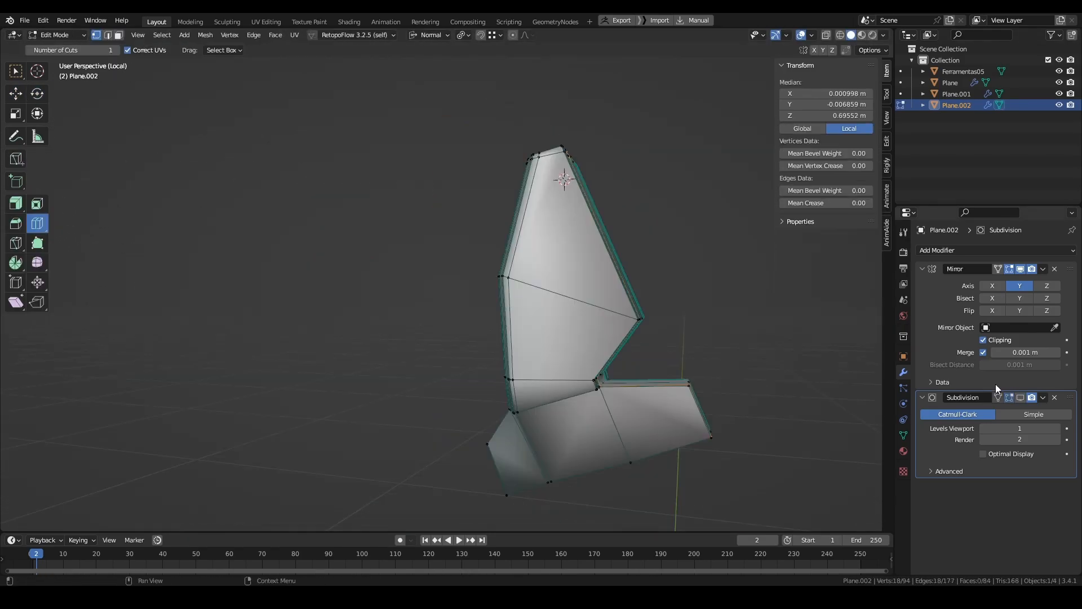
# - Select the edges across the movable jaw's tip, side and inner corner and subdivide them
pyautogui.moveTo(671, 276); pyautogui.dragTo(625, 257, button='middle')
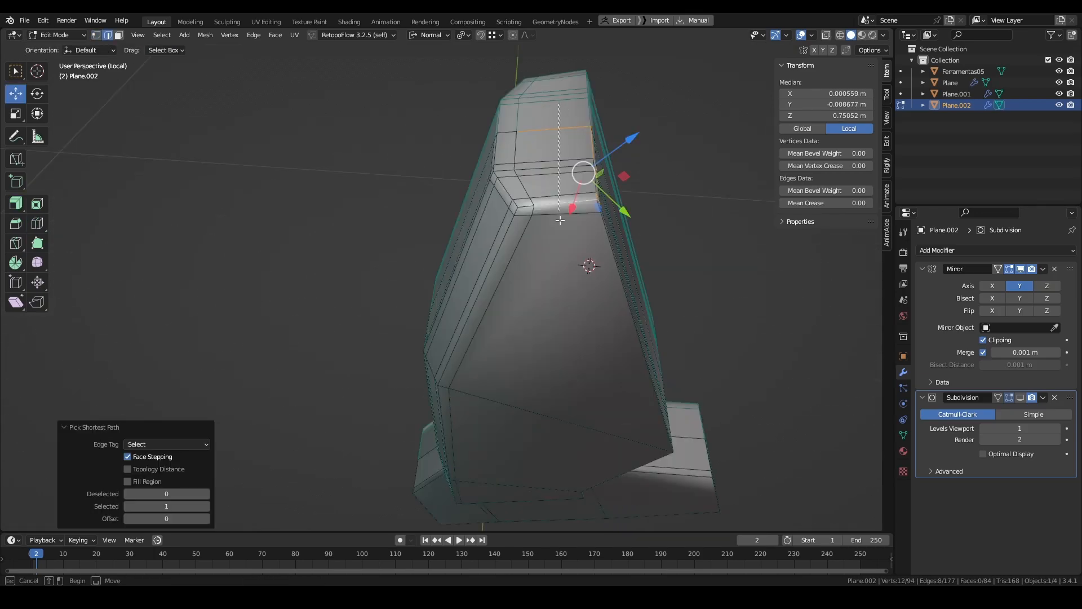
pyautogui.keyDown('shift'); pyautogui.click(621, 424); pyautogui.keyUp('shift')
pyautogui.moveTo(620, 425); pyautogui.dragTo(698, 343, button='middle')
pyautogui.keyDown('ctrl'); pyautogui.keyDown('alt'); pyautogui.keyDown('shift'); pyautogui.click(615, 340); pyautogui.keyUp('shift'); pyautogui.keyUp('alt'); pyautogui.keyUp('ctrl')
pyautogui.rightClick(605, 337)
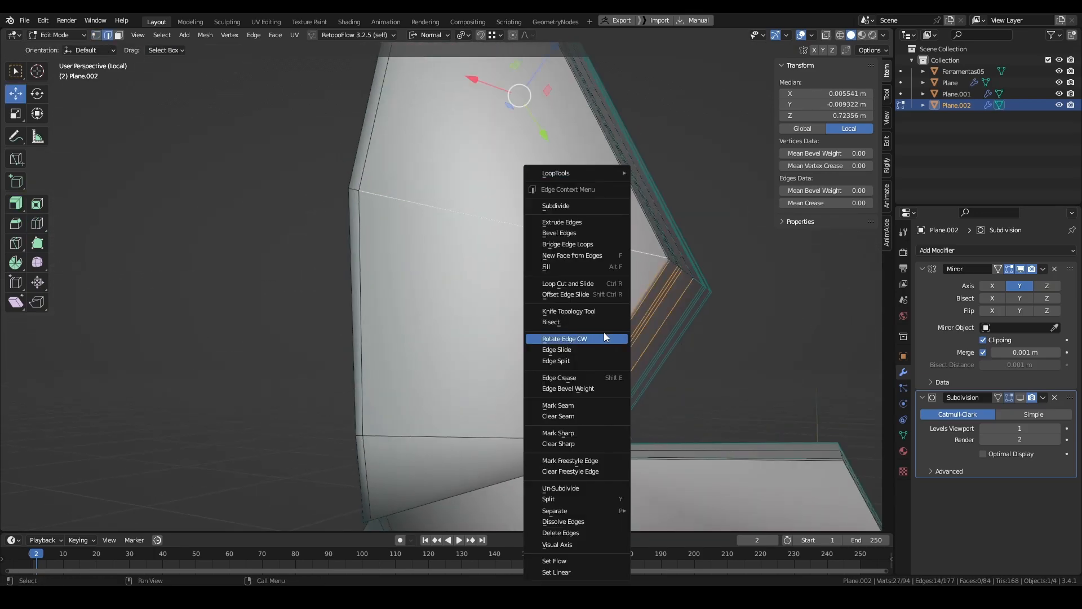
pyautogui.click(572, 206)
pyautogui.moveTo(571, 210); pyautogui.dragTo(573, 246, button='middle')
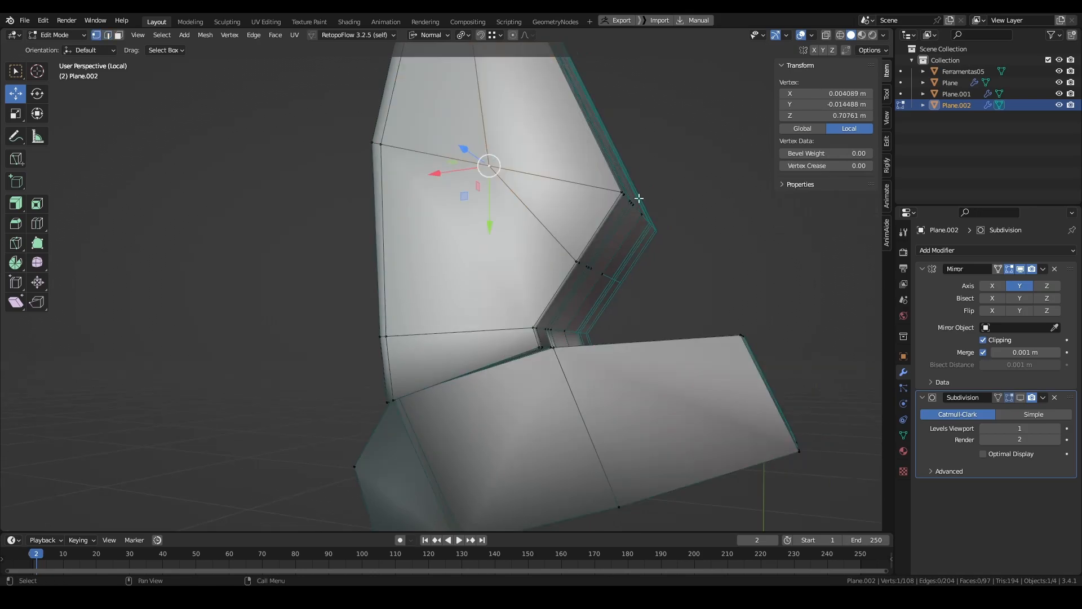
# - Enable Auto Merge Vertices and slide the new vertices on the movable jaw's side along their edges toward the gripping face
pyautogui.click(850, 54)
pyautogui.press('g')
pyautogui.press('g')
pyautogui.click(744, 356)
pyautogui.moveTo(693, 294); pyautogui.dragTo(678, 290, button='middle')
pyautogui.moveTo(674, 241); pyautogui.dragTo(638, 248)
pyautogui.moveTo(638, 248); pyautogui.dragTo(691, 307, button='middle')
pyautogui.press('g')
pyautogui.press('g')
pyautogui.click(669, 232)
# - Select the edge path over the movable jaw's tip and slide it toward the gripping side by a factor of about -0.79
pyautogui.click(540, 139)
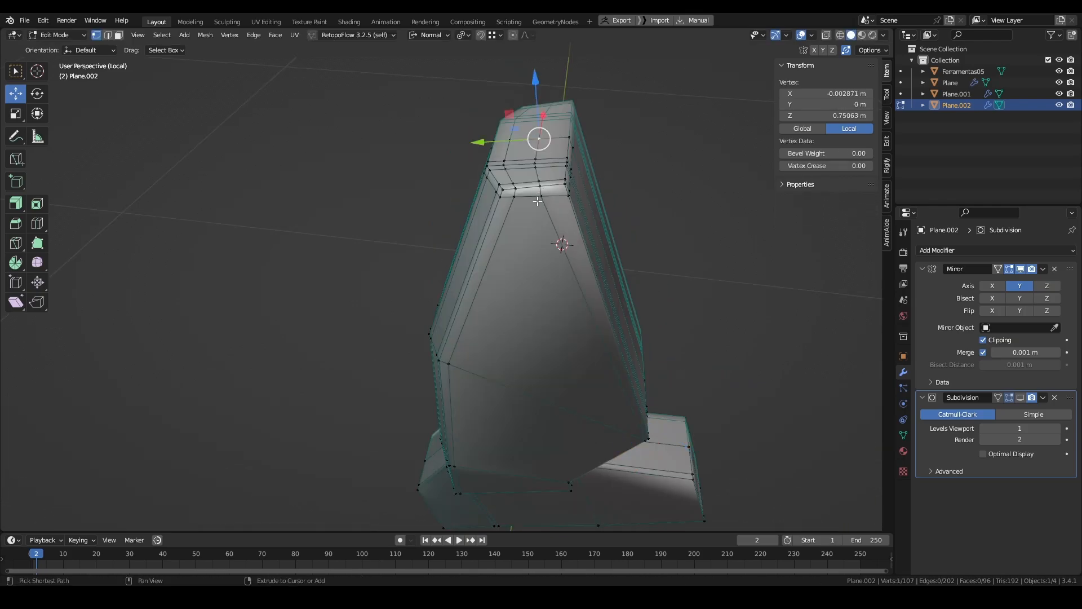
pyautogui.keyDown('ctrl'); pyautogui.click(544, 196); pyautogui.keyUp('ctrl')
pyautogui.press('g')
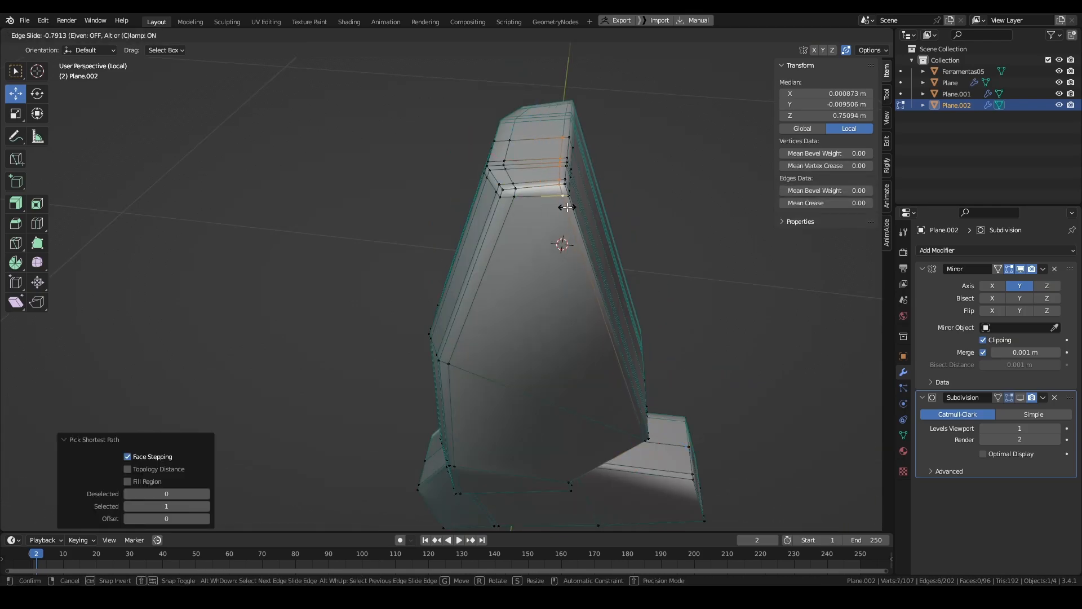
pyautogui.click(567, 207)
# - Add two horizontal loop cuts around the lower end of the movable jaw, just above its sliding base
pyautogui.moveTo(567, 206); pyautogui.dragTo(592, 180, button='middle')
pyautogui.keyDown('shift'); pyautogui.moveTo(606, 276); pyautogui.dragTo(555, 129, button='middle'); pyautogui.keyUp('shift')
pyautogui.hotkey('ctrl', 'r')
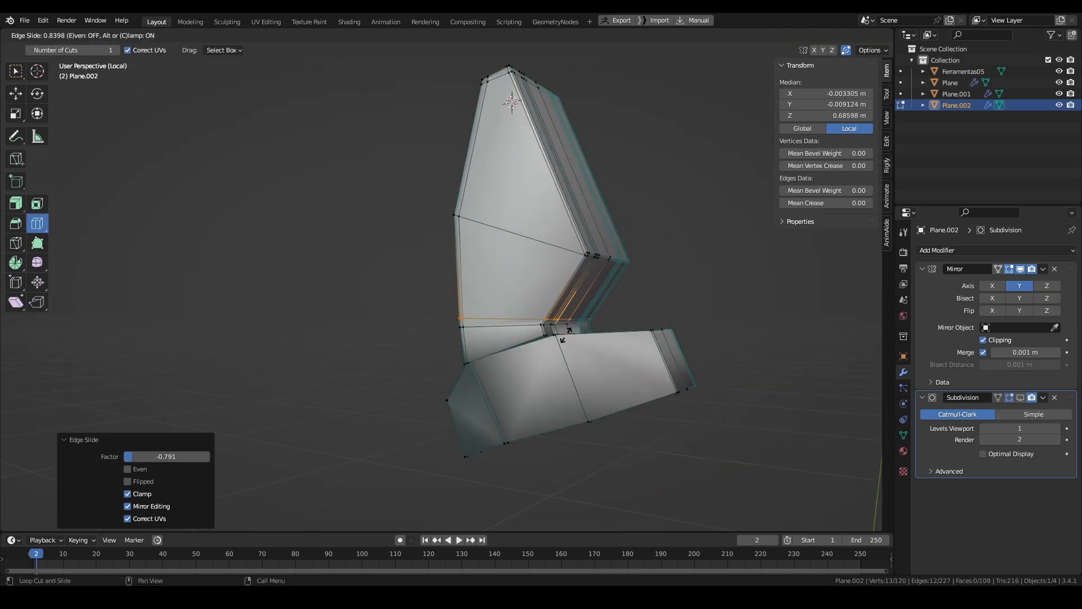
pyautogui.moveTo(566, 335); pyautogui.dragTo(565, 339)
pyautogui.moveTo(565, 338); pyautogui.dragTo(626, 326, button='middle')
pyautogui.scroll(3, 564, 333)
pyautogui.moveTo(468, 338); pyautogui.dragTo(466, 319)
# - Select the new loop's vertices on the movable jaw's back and slide them down along their edges
pyautogui.hotkey('shift', 'space')
pyautogui.press('g')
pyautogui.moveTo(478, 292); pyautogui.dragTo(678, 270, button='middle')
pyautogui.moveTo(360, 278); pyautogui.dragTo(422, 303)
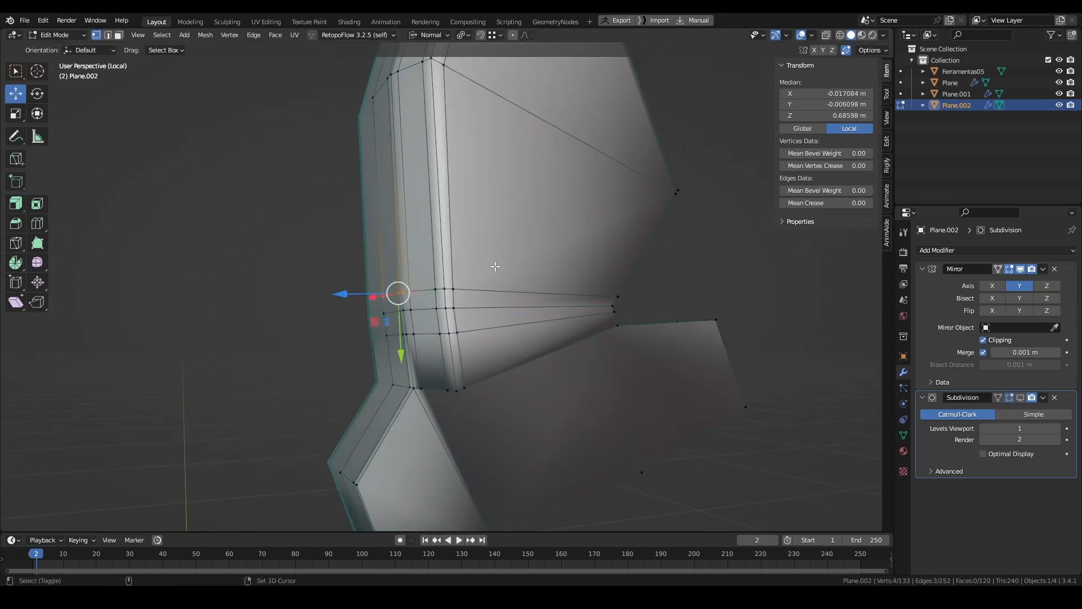
pyautogui.press('g')
pyautogui.press('g')
pyautogui.click(468, 416)
pyautogui.press('g')
pyautogui.press('g')
pyautogui.click(483, 219)
# - Dissolve the surplus edges of the extra loop at the movable jaw's lower end
pyautogui.moveTo(483, 220); pyautogui.dragTo(569, 248, button='middle')
pyautogui.press('2')
pyautogui.click(605, 302)
pyautogui.press('x')
pyautogui.press('Escape')
pyautogui.press('x')
pyautogui.click(587, 347)
# - Subdivide the ring of edges across the movable jaw's side face and sliding base with one cut
pyautogui.moveTo(587, 348); pyautogui.dragTo(550, 321, button='middle')
pyautogui.click(37, 224)
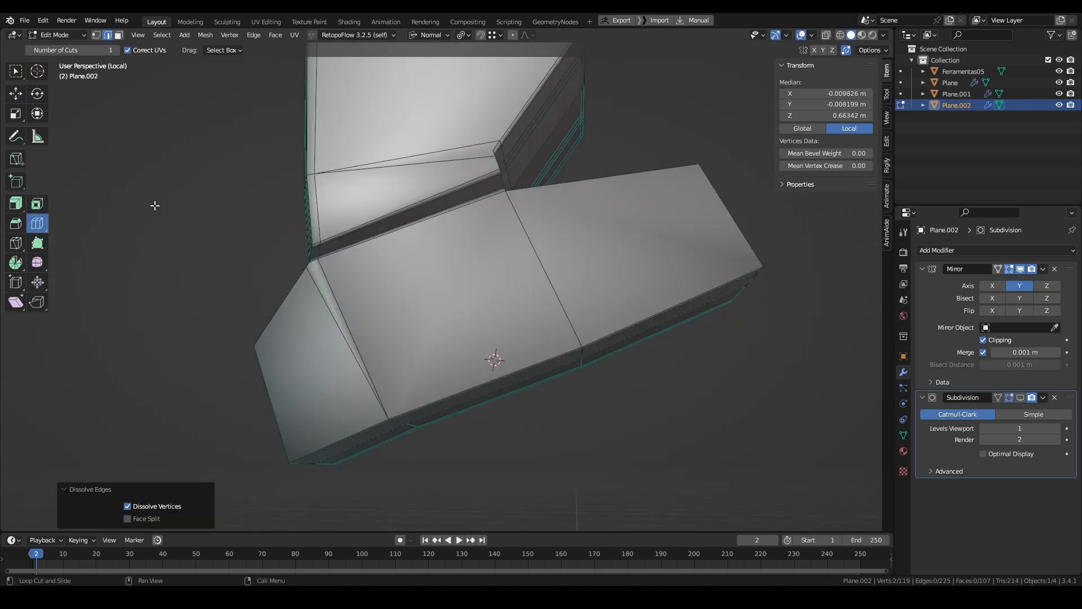
pyautogui.moveTo(477, 205); pyautogui.dragTo(486, 282, button='middle')
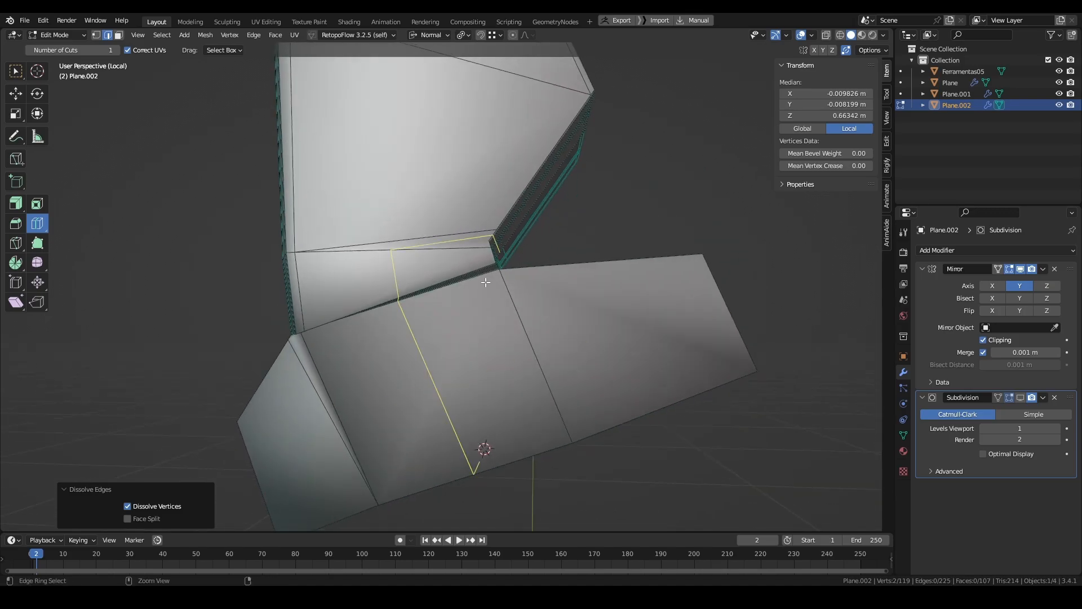
pyautogui.moveTo(485, 282)
pyautogui.keyDown('ctrl'); pyautogui.mouseDown(button='middle')
pyautogui.moveTo(489, 333)
pyautogui.moveTo(509, 298)
pyautogui.moveTo(499, 292)
pyautogui.mouseUp(button='middle'); pyautogui.keyUp('ctrl')
pyautogui.hotkey('shift', 'space')
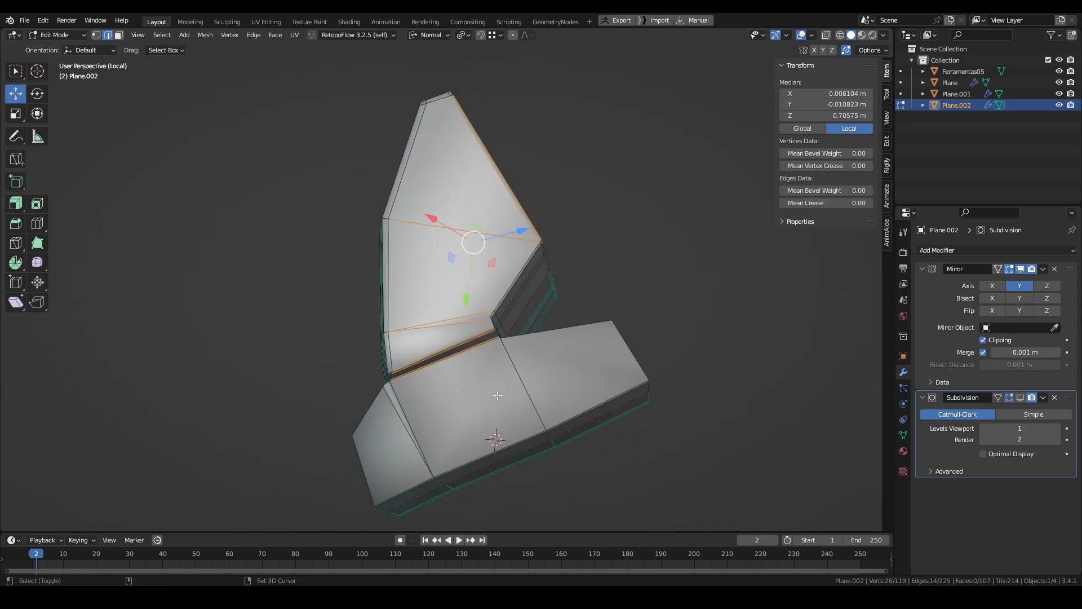
pyautogui.keyDown('shift'); pyautogui.click(496, 450); pyautogui.keyUp('shift')
pyautogui.rightClick(496, 387)
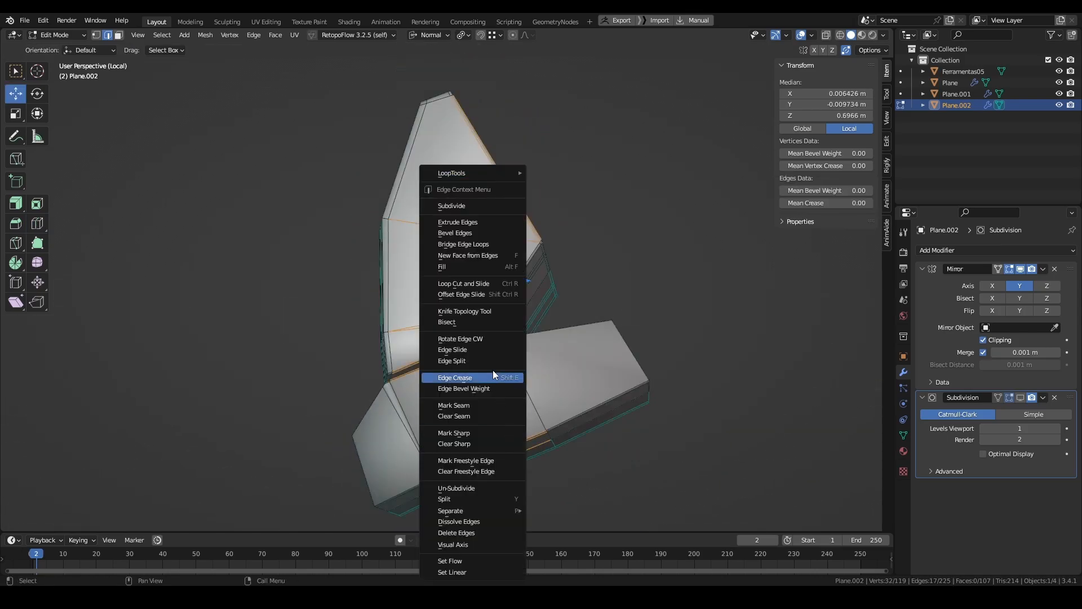
pyautogui.click(466, 207)
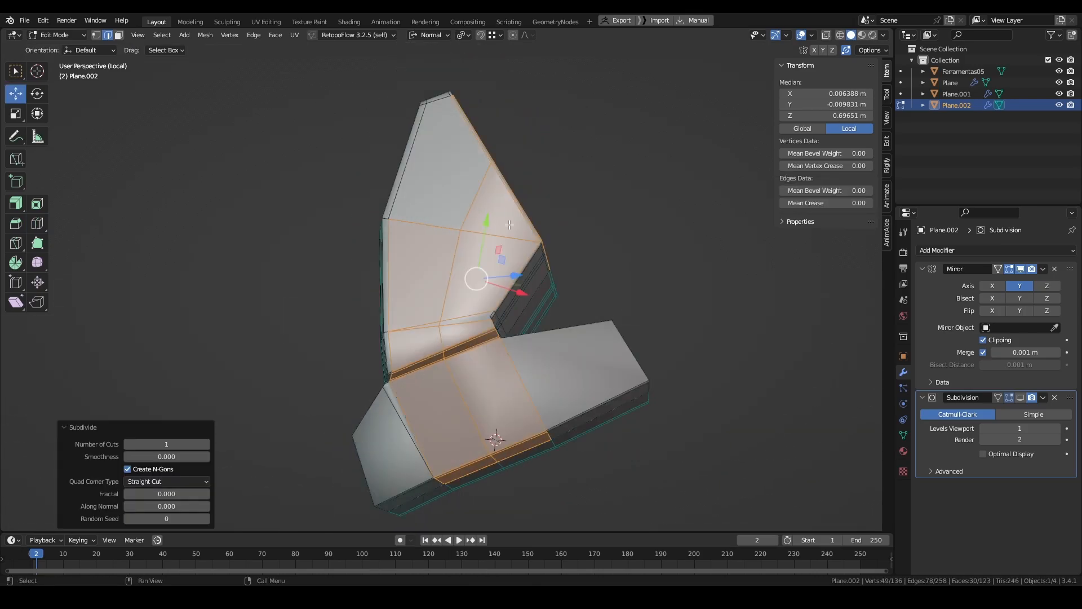
# - Slide the upper vertices of the new cut along their edges to the movable jaw's protruding corner on the gripping side
pyautogui.moveTo(513, 298); pyautogui.dragTo(514, 262, button='middle')
pyautogui.moveTo(526, 184); pyautogui.dragTo(484, 247, button='middle')
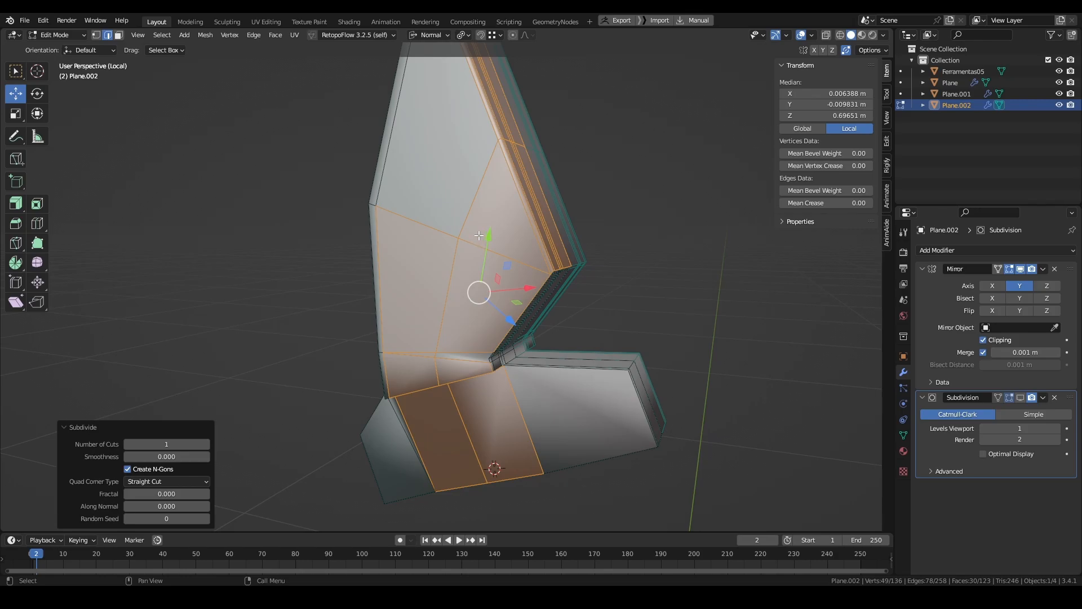
pyautogui.press('1')
pyautogui.click(467, 236)
pyautogui.press('g')
pyautogui.press('g')
pyautogui.click(554, 88)
pyautogui.moveTo(596, 100); pyautogui.dragTo(496, 142)
pyautogui.press('g')
pyautogui.press('g')
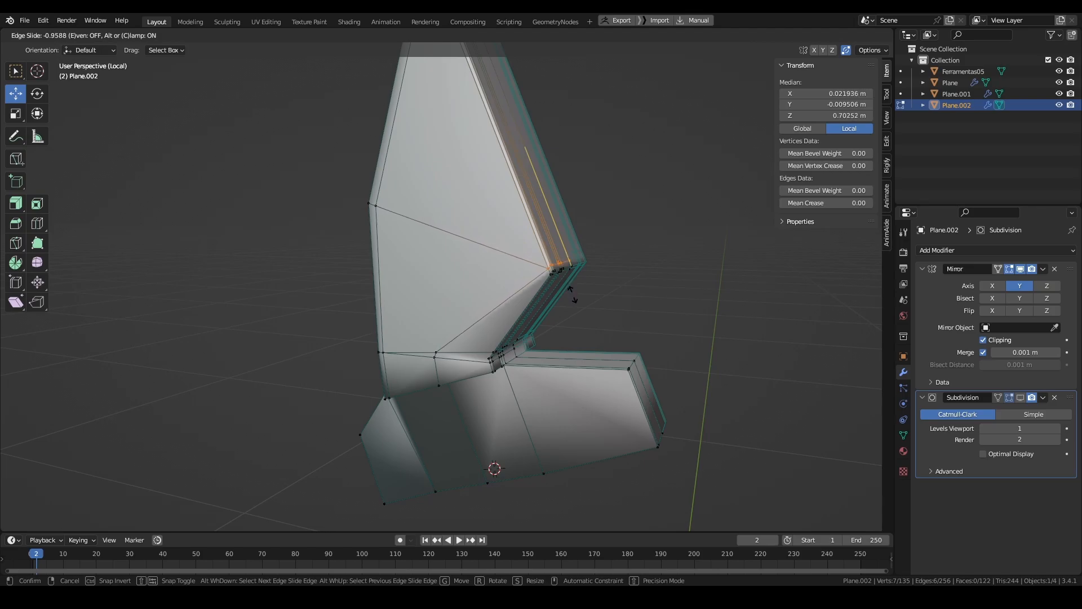
pyautogui.click(573, 295)
# - Slide the new cut's lower vertex by a factor of 1, and its edge path across the base toward the notch by about -0.83
pyautogui.keyDown('shift'); pyautogui.moveTo(442, 355); pyautogui.dragTo(491, 197, button='middle'); pyautogui.keyUp('shift')
pyautogui.click(475, 267)
pyautogui.press('g')
pyautogui.press('g')
pyautogui.click(477, 286)
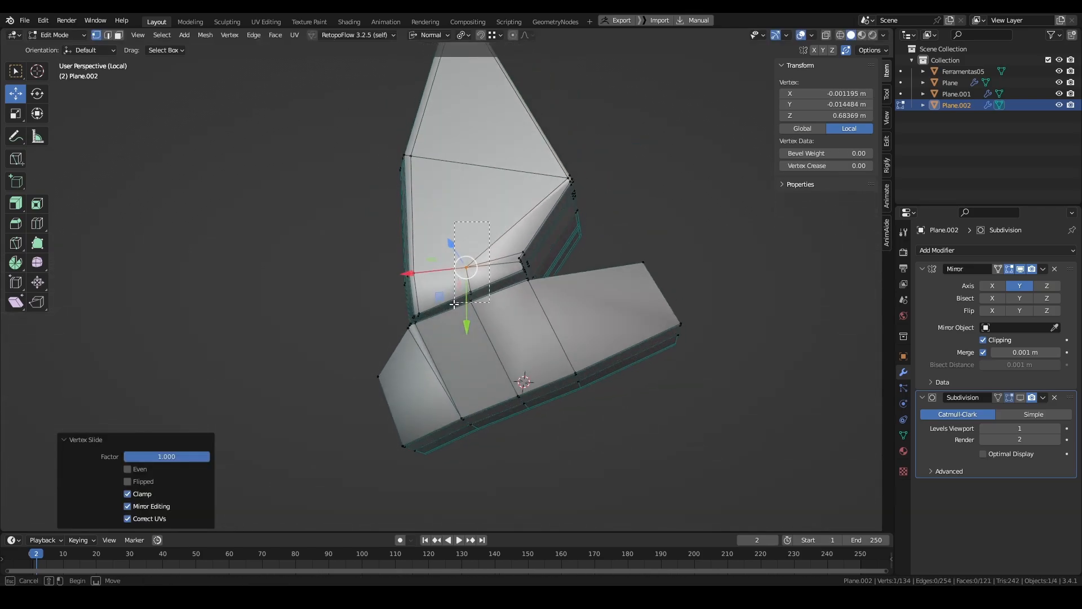
pyautogui.keyDown('ctrl'); pyautogui.click(473, 301); pyautogui.keyUp('ctrl')
pyautogui.press('g')
pyautogui.press('g')
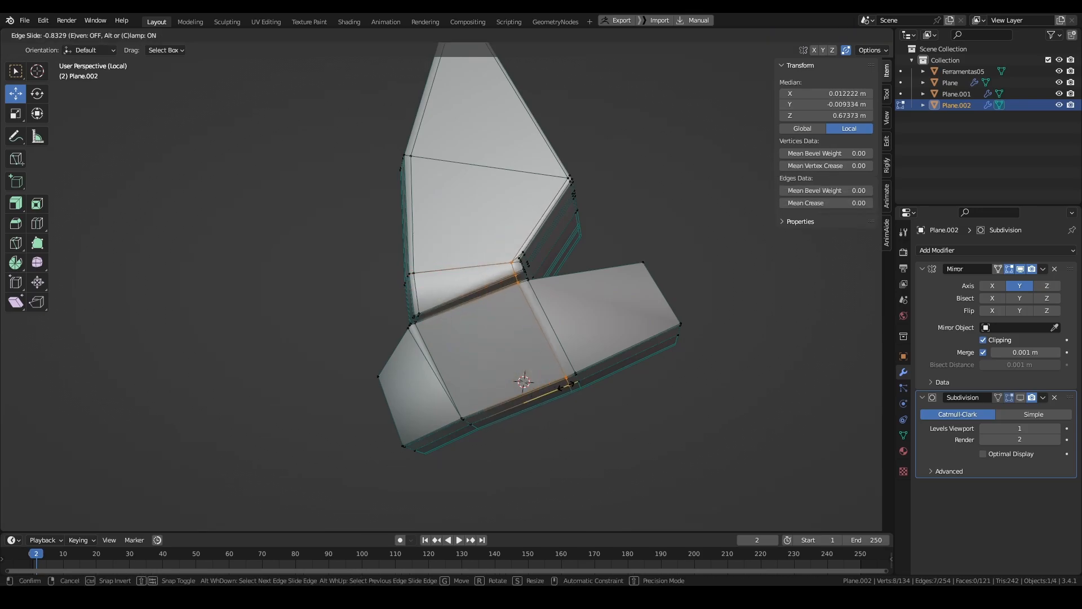
pyautogui.click(566, 386)
# - Slide the remaining edge paths around the notch above the sliding base onto their neighbouring edges, using a factor of 1
pyautogui.moveTo(549, 267); pyautogui.dragTo(546, 247, button='middle')
pyautogui.scroll(5, 544, 246)
pyautogui.keyDown('shift'); pyautogui.click(514, 282); pyautogui.keyUp('shift')
pyautogui.scroll(-2, 516, 282)
pyautogui.moveTo(568, 379); pyautogui.dragTo(486, 331, button='middle')
pyautogui.press('g')
pyautogui.press('g')
pyautogui.click(605, 362)
pyautogui.click(585, 325)
pyautogui.keyDown('ctrl'); pyautogui.click(651, 364); pyautogui.keyUp('ctrl')
pyautogui.press('g')
pyautogui.press('g')
pyautogui.click(687, 333)
# - Add a loop cut on the sliding base beside the notch, slide it close to the existing edge, and dissolve the surplus edges
pyautogui.moveTo(558, 294); pyautogui.dragTo(500, 300)
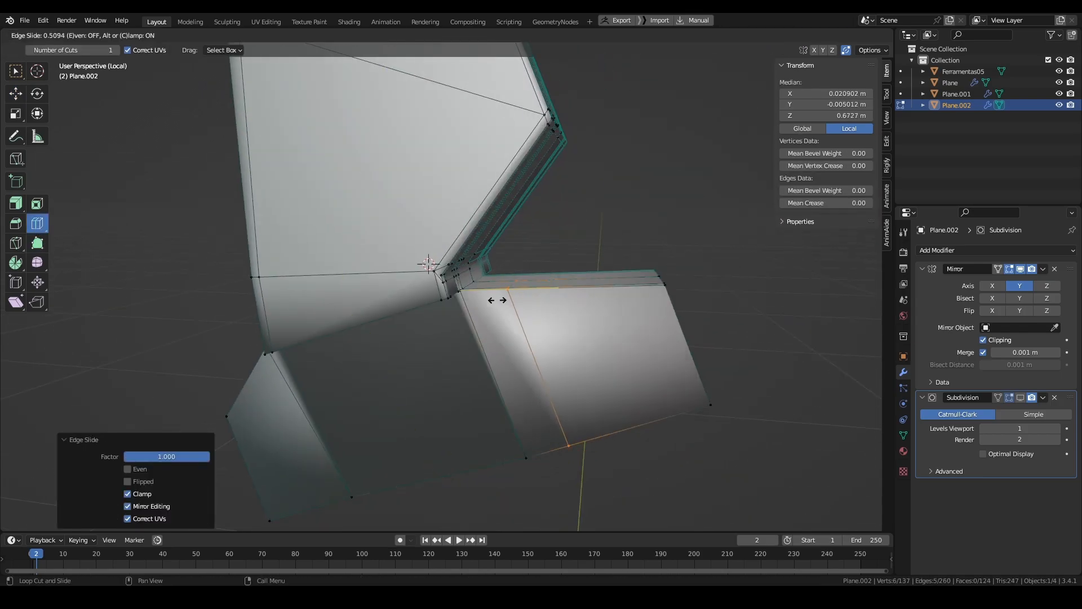
pyautogui.moveTo(463, 304); pyautogui.dragTo(459, 305)
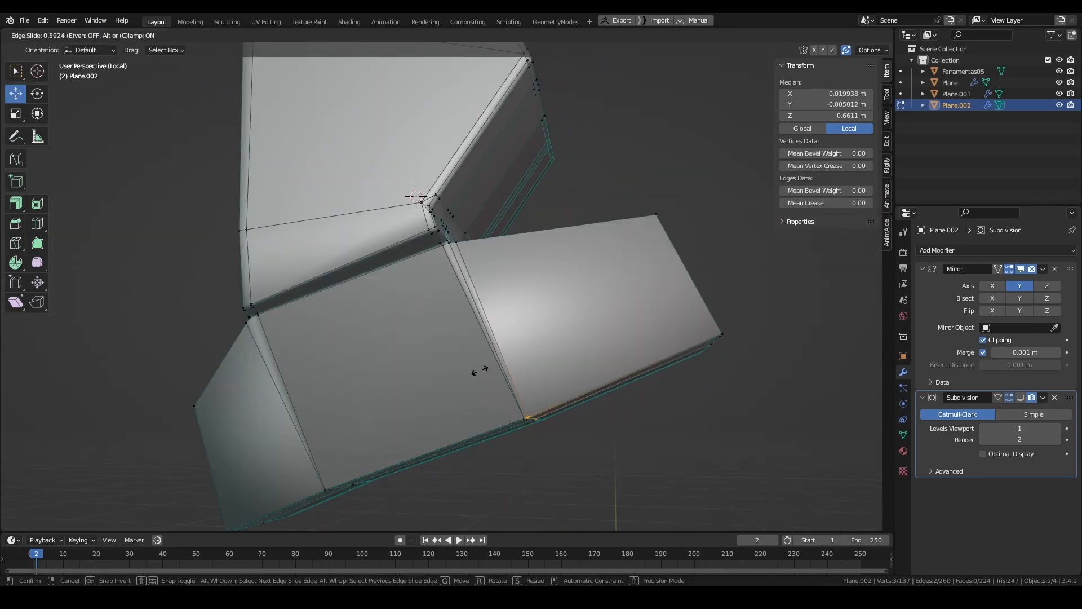
pyautogui.click(480, 371)
pyautogui.press('x')
pyautogui.click(458, 285)
# - Select the ring of upright edges around the movable jaw's sliding base and subdivide them with several cuts
pyautogui.moveTo(458, 285); pyautogui.dragTo(327, 362, button='middle')
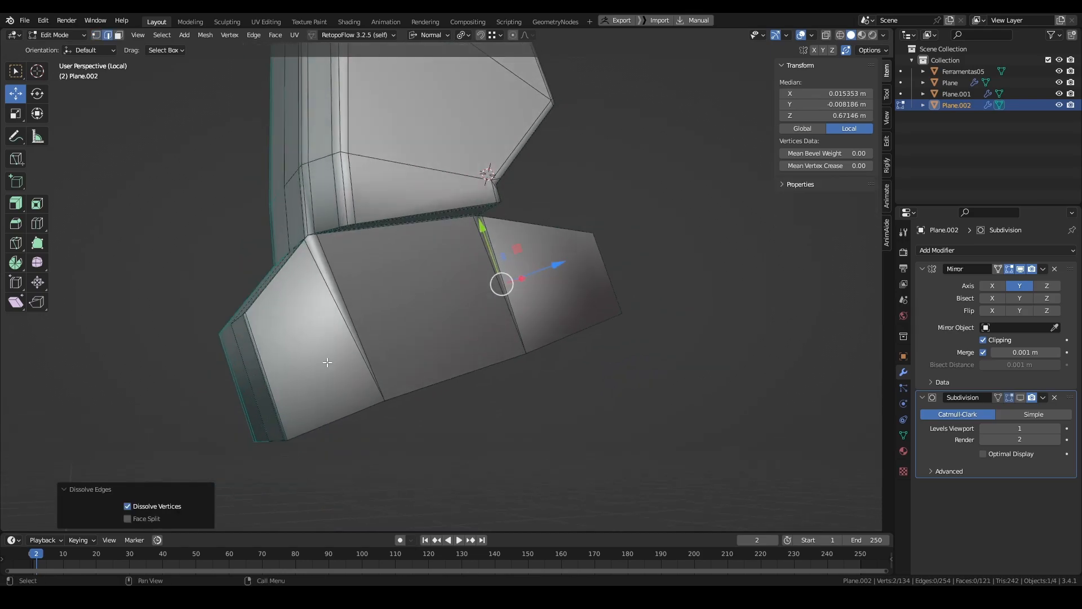
pyautogui.keyDown('alt'); pyautogui.click(218, 363); pyautogui.keyUp('alt')
pyautogui.moveTo(394, 313); pyautogui.dragTo(406, 326, button='middle')
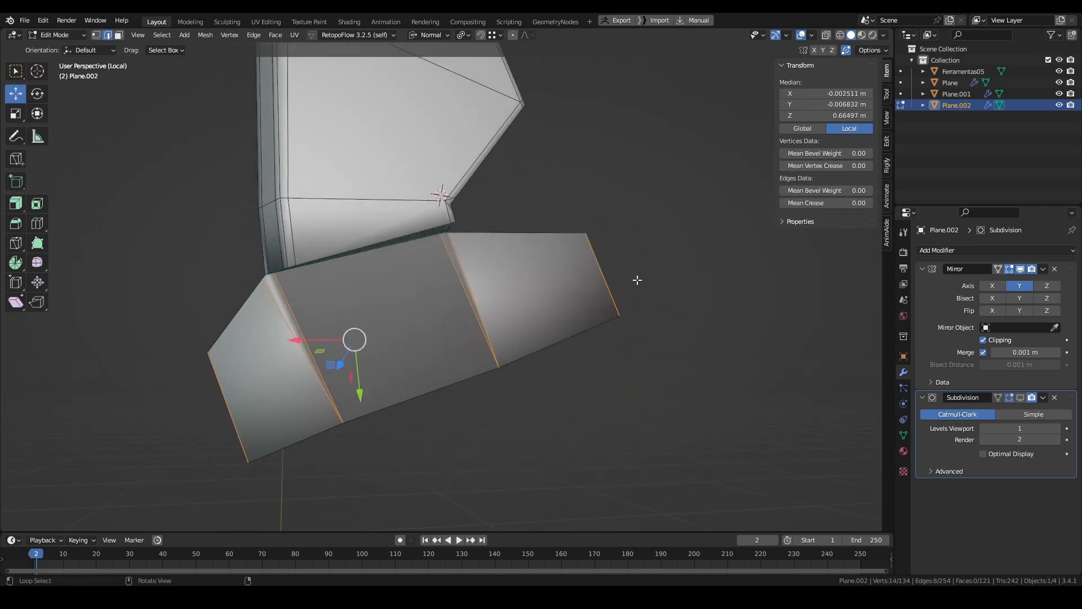
pyautogui.moveTo(637, 280); pyautogui.dragTo(693, 229, button='middle')
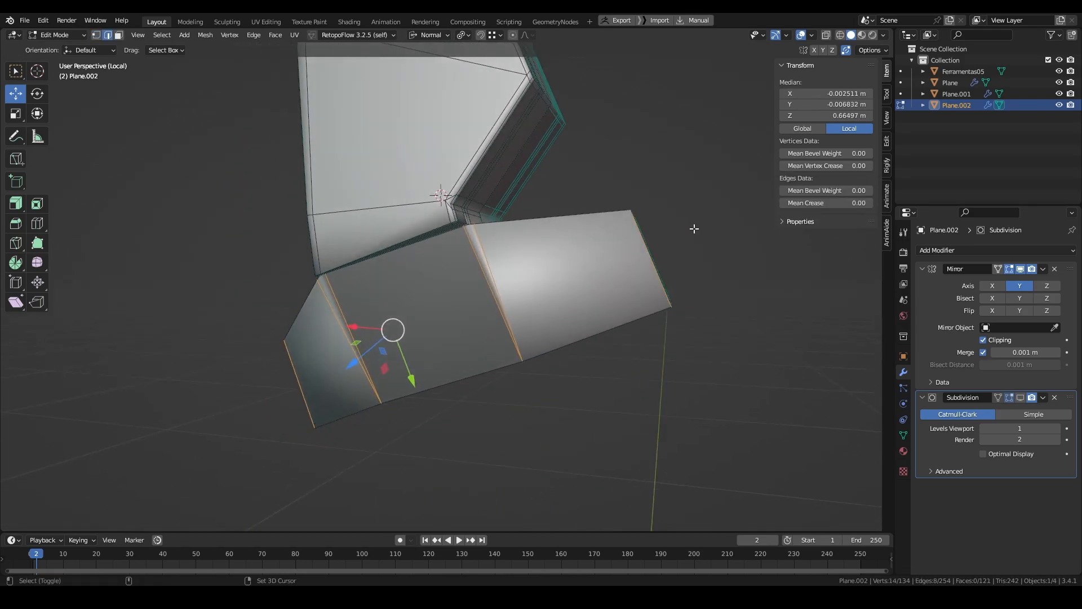
pyautogui.rightClick(597, 224)
pyautogui.click(597, 228)
pyautogui.moveTo(172, 444); pyautogui.dragTo(205, 446)
# - Merge the stray vertices on the movable jaw
pyautogui.moveTo(429, 335); pyautogui.dragTo(385, 287, button='middle')
pyautogui.click(384, 287)
pyautogui.press('m')
pyautogui.click(385, 288)
pyautogui.press('m')
pyautogui.click(544, 324)
# - Add two loop cuts to the movable jaw and check the mesh in Object Mode before resuming editing
pyautogui.moveTo(546, 312); pyautogui.dragTo(445, 315, button='middle')
pyautogui.hotkey('ctrl', 'r')
pyautogui.click(665, 293)
pyautogui.click(739, 289)
pyautogui.hotkey('ctrl', 'r')
pyautogui.click(406, 290)
pyautogui.moveTo(739, 290); pyautogui.dragTo(519, 393, button='middle')
pyautogui.click(405, 290)
pyautogui.press('Tab')
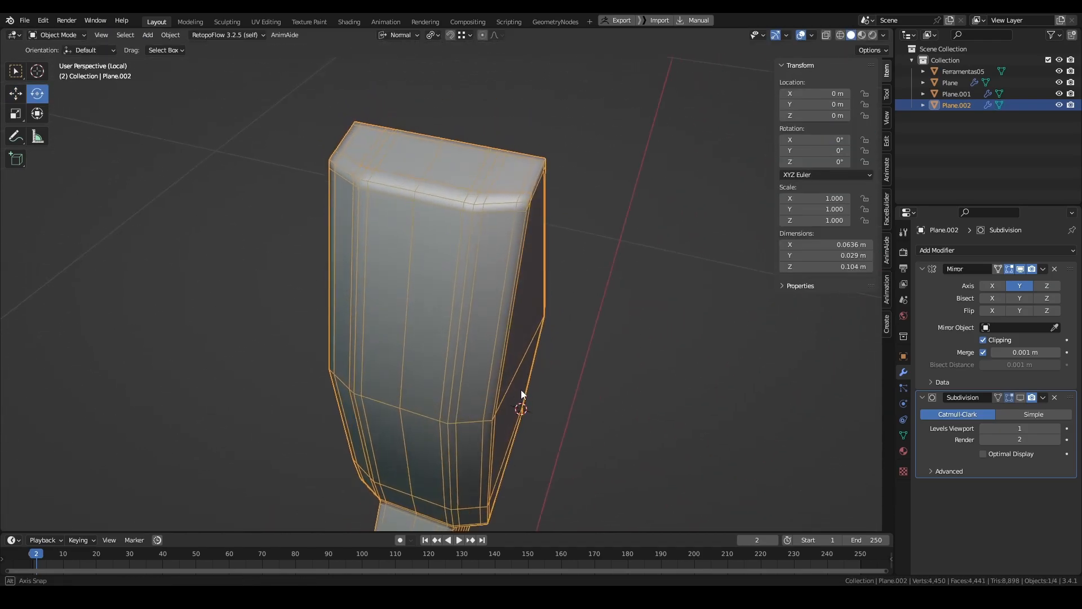
pyautogui.press('Tab')
# - Select the vertical edge path on the jaw's slanted inner face between corner and notch and slide it sideways
pyautogui.click(502, 171)
pyautogui.keyDown('ctrl'); pyautogui.click(496, 246); pyautogui.keyUp('ctrl')
pyautogui.moveTo(496, 245); pyautogui.dragTo(164, 248, button='middle')
pyautogui.keyDown('shift'); pyautogui.moveTo(519, 225); pyautogui.dragTo(495, 176, button='middle'); pyautogui.keyUp('shift')
pyautogui.moveTo(530, 389)
pyautogui.mouseDown(button='middle')
pyautogui.moveTo(560, 357)
pyautogui.moveTo(538, 372)
pyautogui.mouseUp(button='middle')
pyautogui.keyDown('shift'); pyautogui.moveTo(542, 412); pyautogui.dragTo(520, 337, button='middle'); pyautogui.keyUp('shift')
pyautogui.scroll(3, 523, 361)
pyautogui.scroll(2, 526, 313)
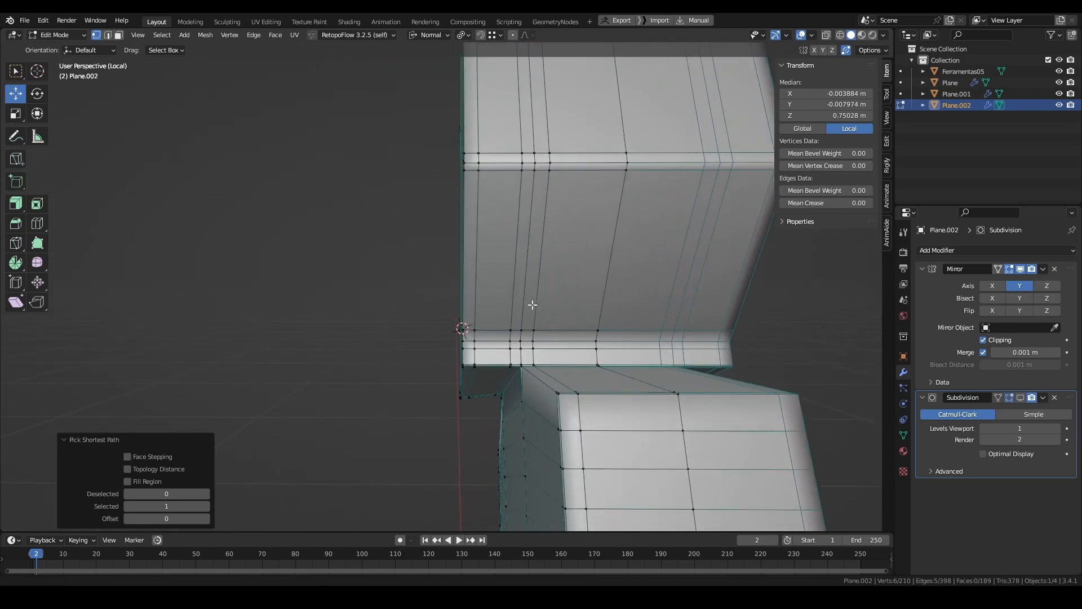
pyautogui.click(545, 353)
pyautogui.keyDown('ctrl'); pyautogui.click(566, 126); pyautogui.keyUp('ctrl')
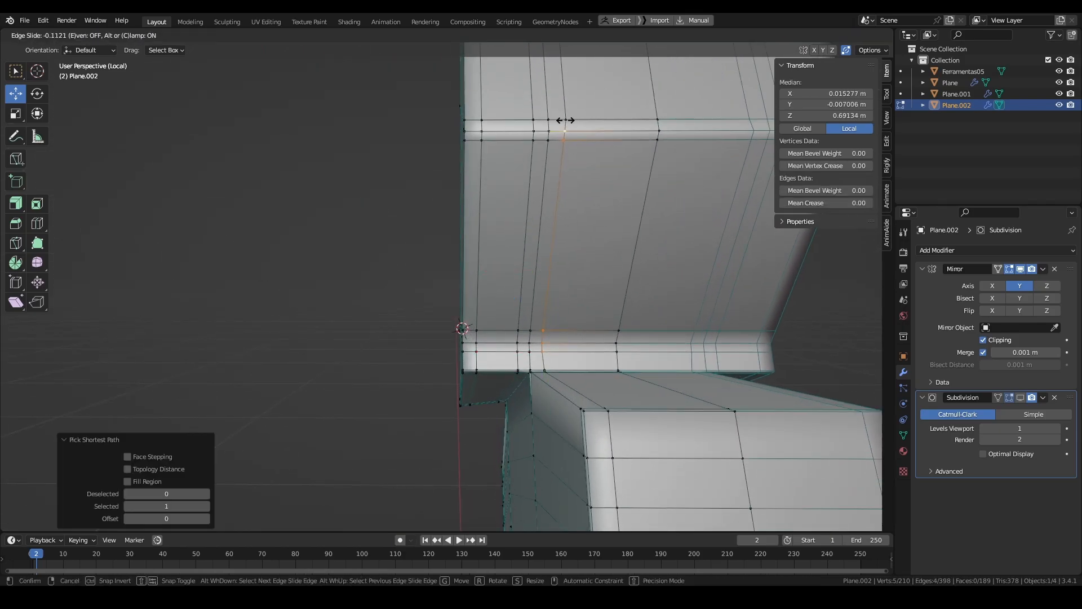
pyautogui.click(558, 130)
# - Slide two more vertical edge paths on the movable jaw onto their neighbouring loops, using a factor of -1 for the back
pyautogui.click(549, 120)
pyautogui.moveTo(549, 127); pyautogui.dragTo(597, 247, button='middle')
pyautogui.keyDown('ctrl'); pyautogui.click(617, 285); pyautogui.keyUp('ctrl')
pyautogui.press('g')
pyautogui.press('g')
pyautogui.click(575, 262)
pyautogui.keyDown('ctrl'); pyautogui.click(499, 236); pyautogui.keyUp('ctrl')
pyautogui.press('g')
pyautogui.press('g')
pyautogui.click(524, 247)
# - Dissolve the two surplus edges at the lower end of the movable jaw
pyautogui.moveTo(527, 248); pyautogui.dragTo(608, 255, button='middle')
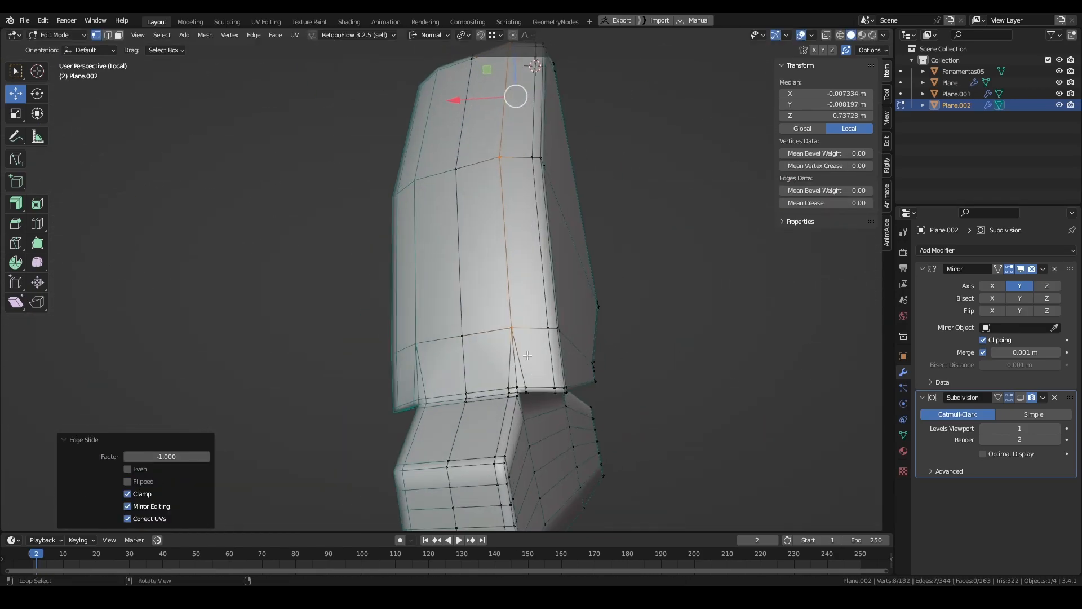
pyautogui.press('2')
pyautogui.click(514, 373)
pyautogui.press('x')
pyautogui.click(514, 376)
pyautogui.moveTo(516, 376); pyautogui.dragTo(594, 364, button='middle')
pyautogui.click(587, 372)
pyautogui.press('x')
pyautogui.click(589, 374)
# - Show the jaw's Subdivision modifier in the viewport, switch to Sculpt Mode, and save the file
pyautogui.click(1020, 397)
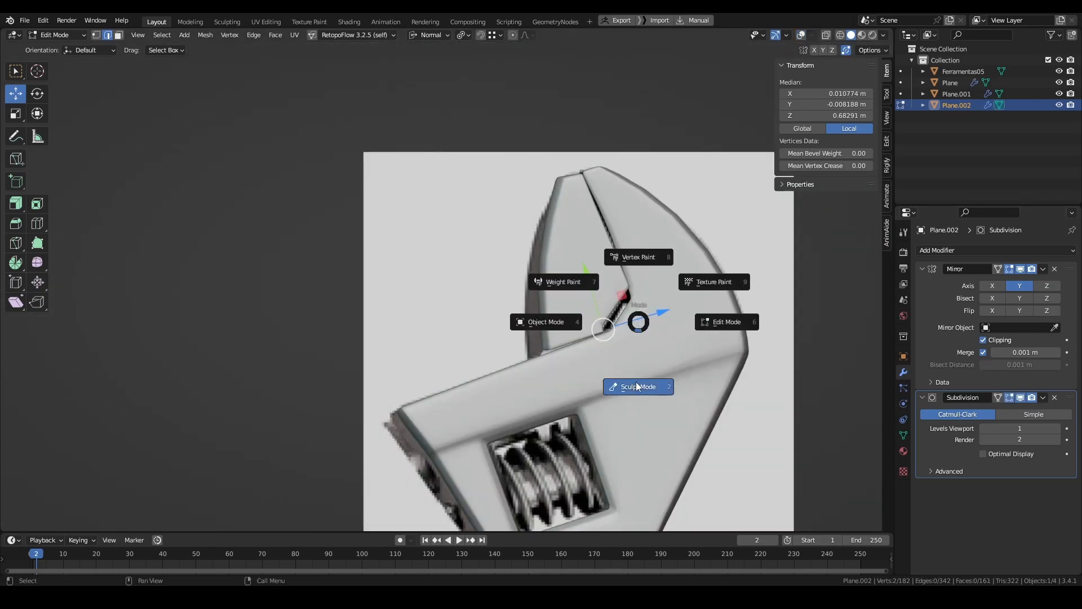
pyautogui.click(639, 386)
pyautogui.hotkey('ctrl', 's')
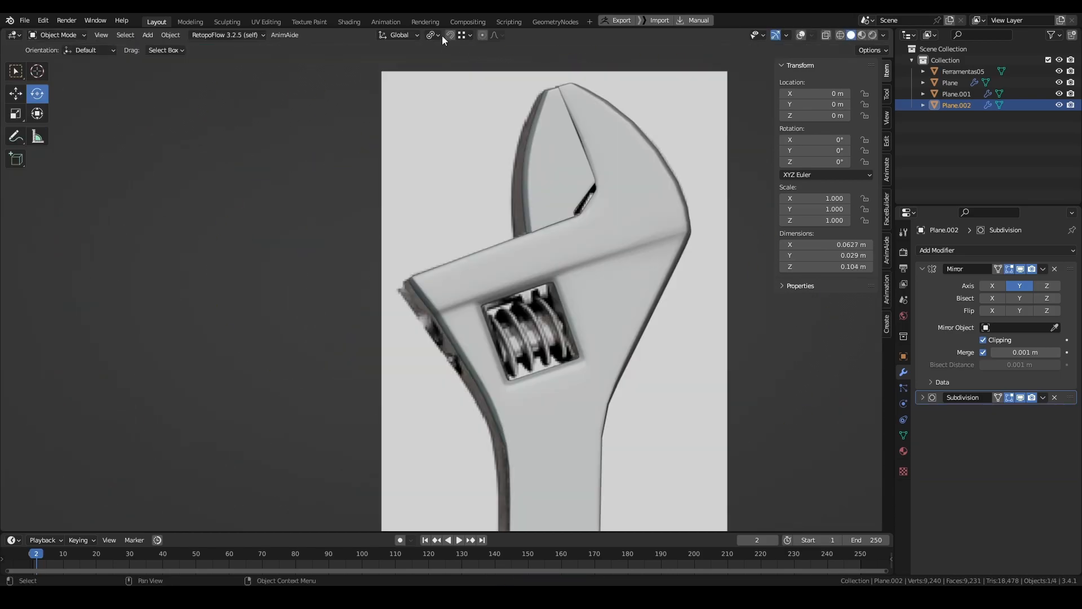
# - Try moving the movable jaw along the body by about -0.06 m in X and -0.021 m in Z
pyautogui.press('g')
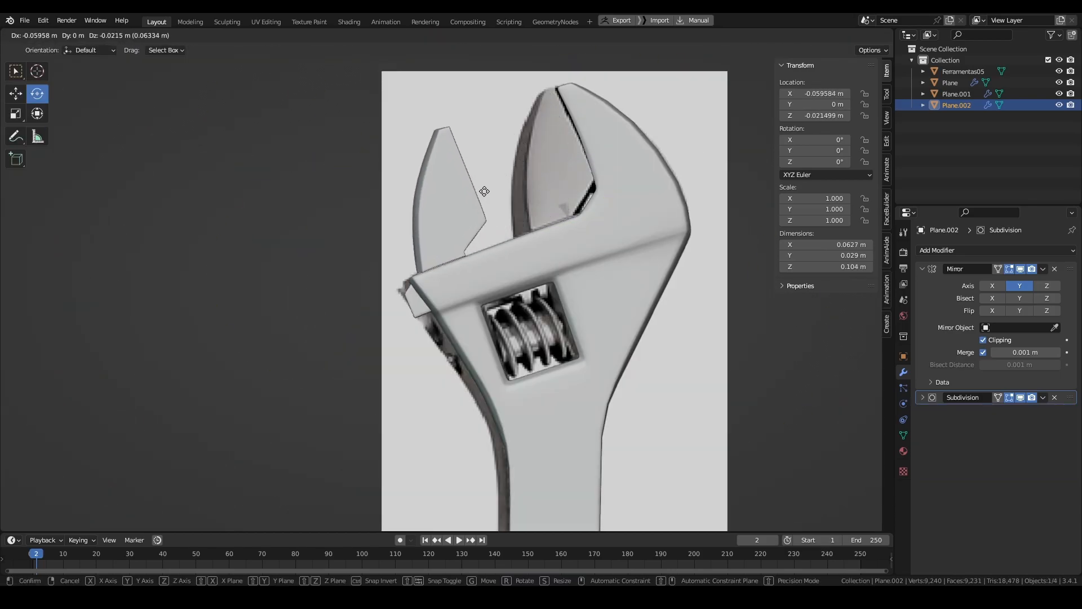
pyautogui.click(484, 191)
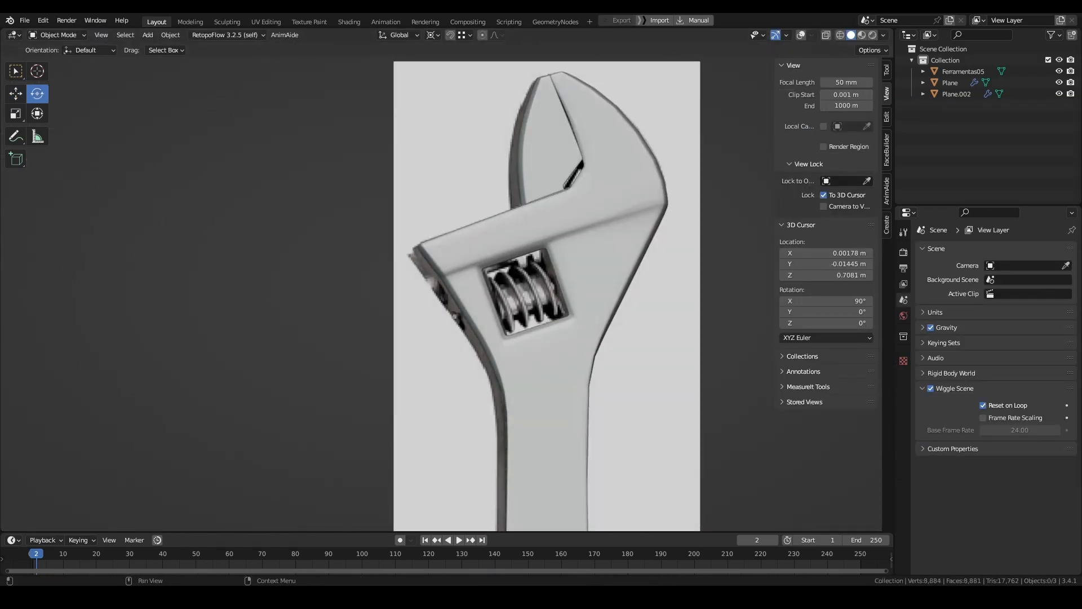
# - Add a cylinder with 12 vertices, a radius of 0.018 m and a depth of 0.037 m for the adjusting screw
pyautogui.hotkey('shift', 'a')
pyautogui.click(636, 321)
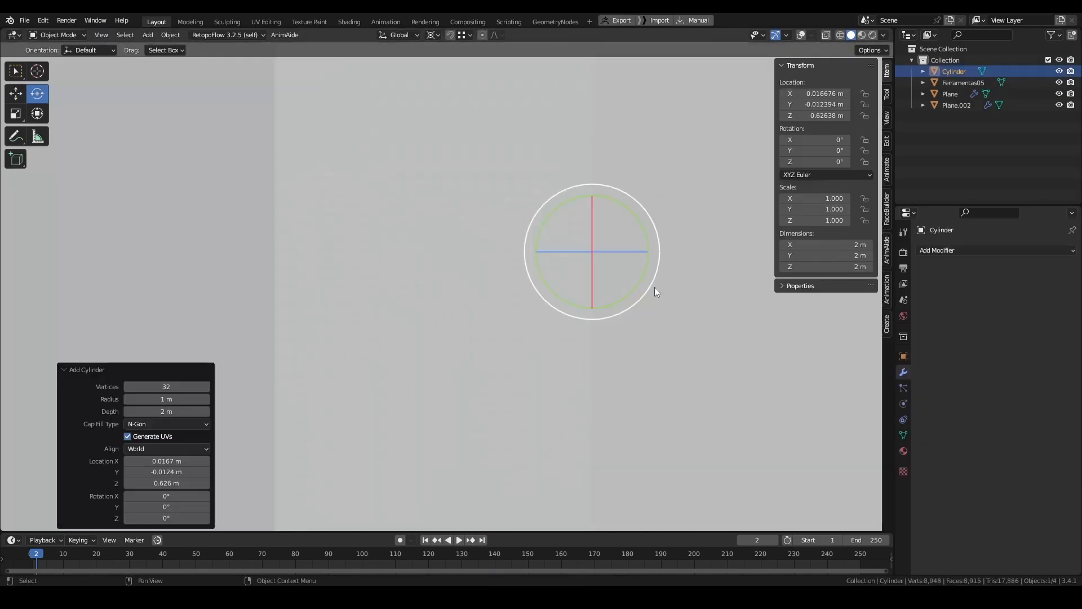
pyautogui.write('12')
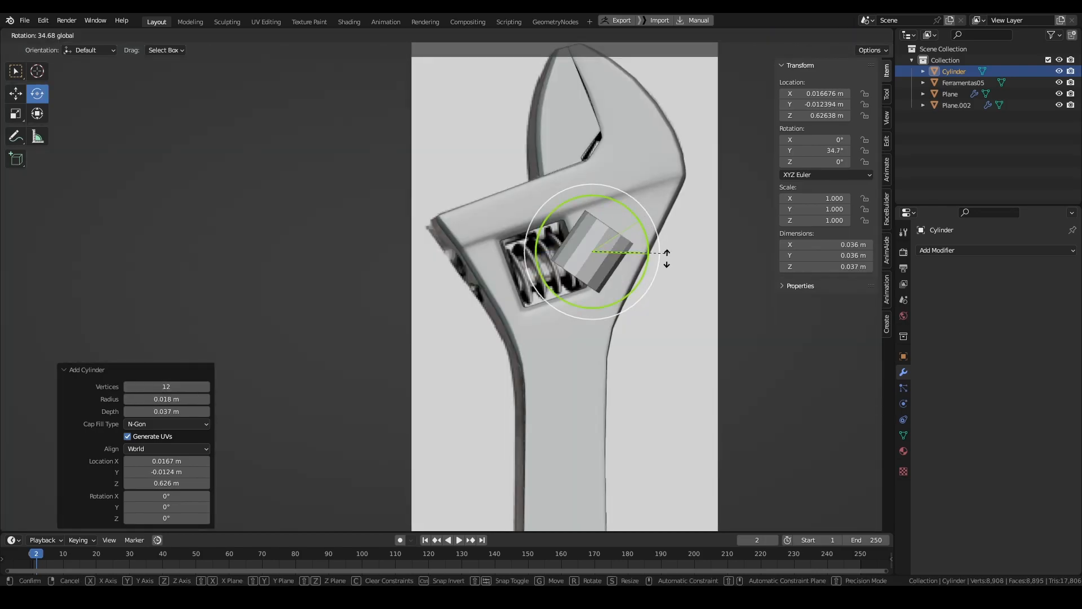
# - Rotate the cylinder 70° about Y, scale its length, and place it in the body's square window
pyautogui.press('s')
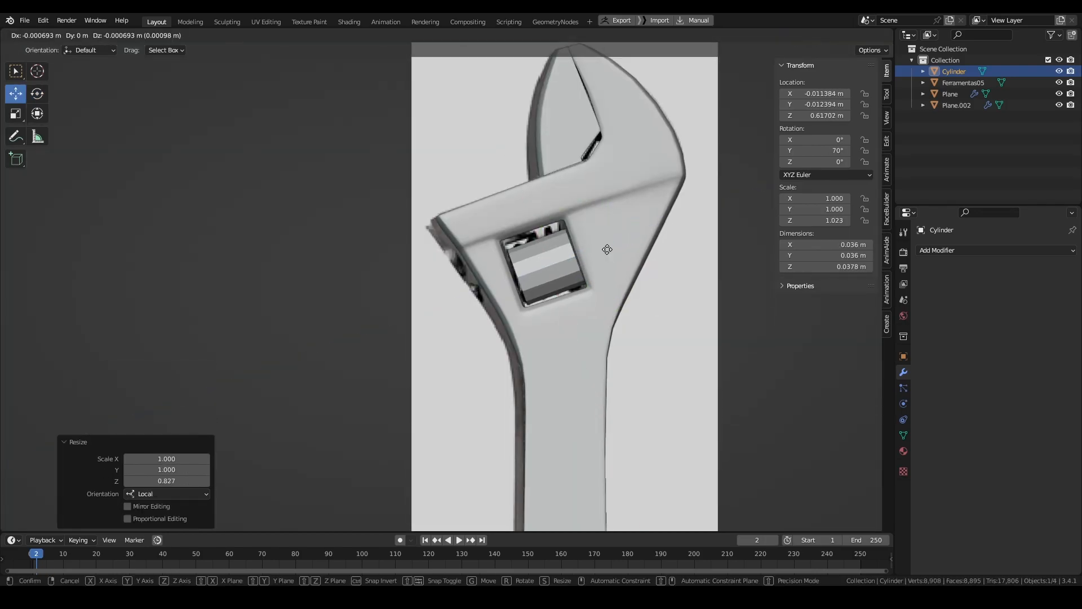
pyautogui.click(605, 249)
# - Add loop cuts around the cylinder along its length
pyautogui.press('ctrl+KP_3')
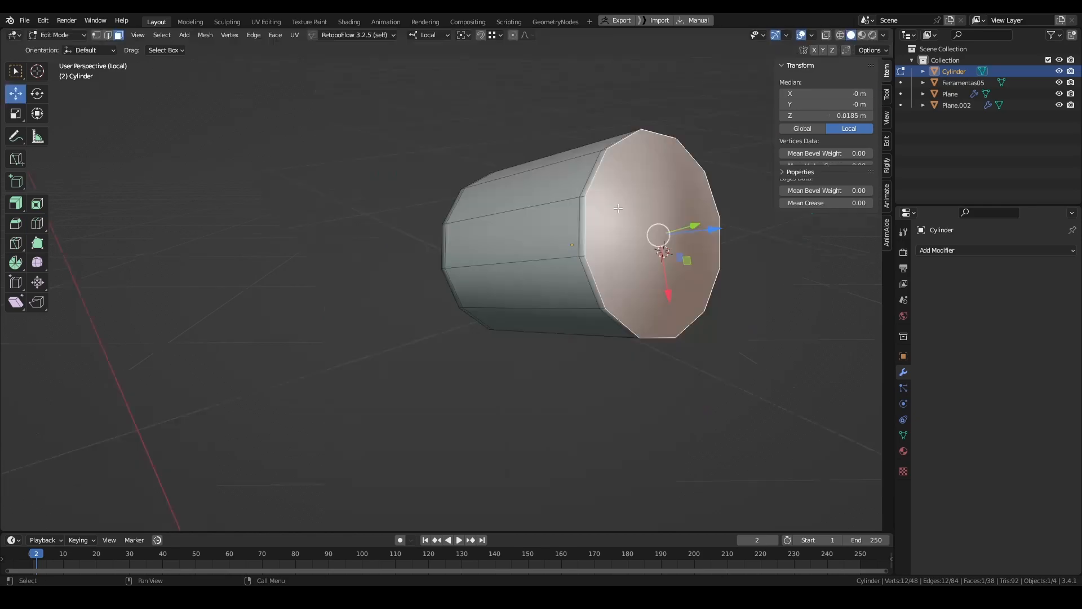
pyautogui.click(37, 223)
pyautogui.moveTo(37, 223); pyautogui.dragTo(717, 232, button='middle')
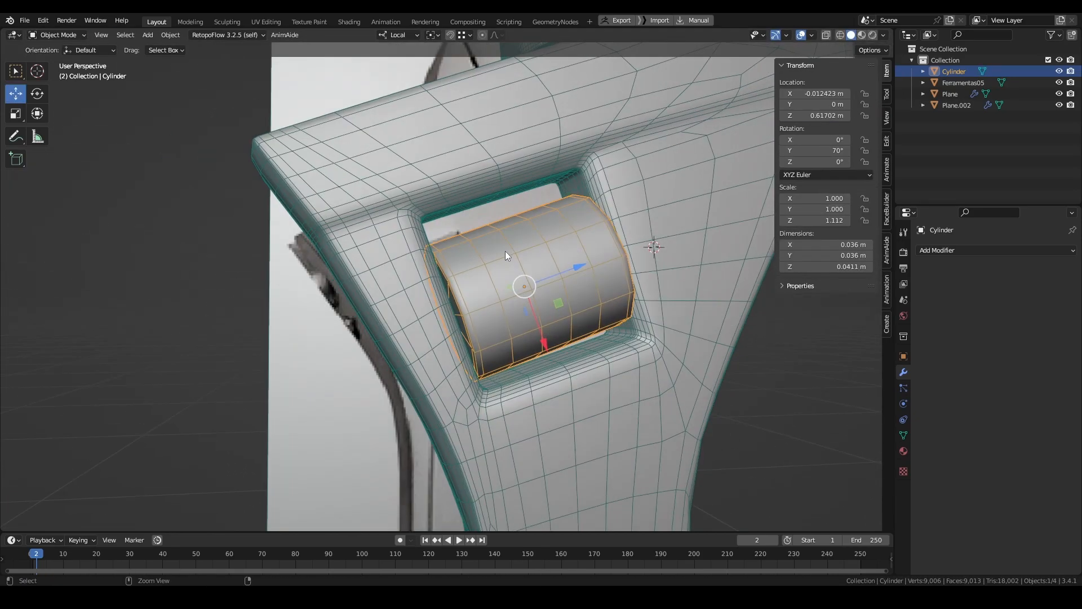
# - Add an Archimedean spiral curve with 10 turns and 8 steps
pyautogui.moveTo(505, 251); pyautogui.dragTo(326, 306, button='middle')
pyautogui.scroll(5, 326, 306)
pyautogui.hotkey('shift', 'a')
pyautogui.moveTo(505, 309)
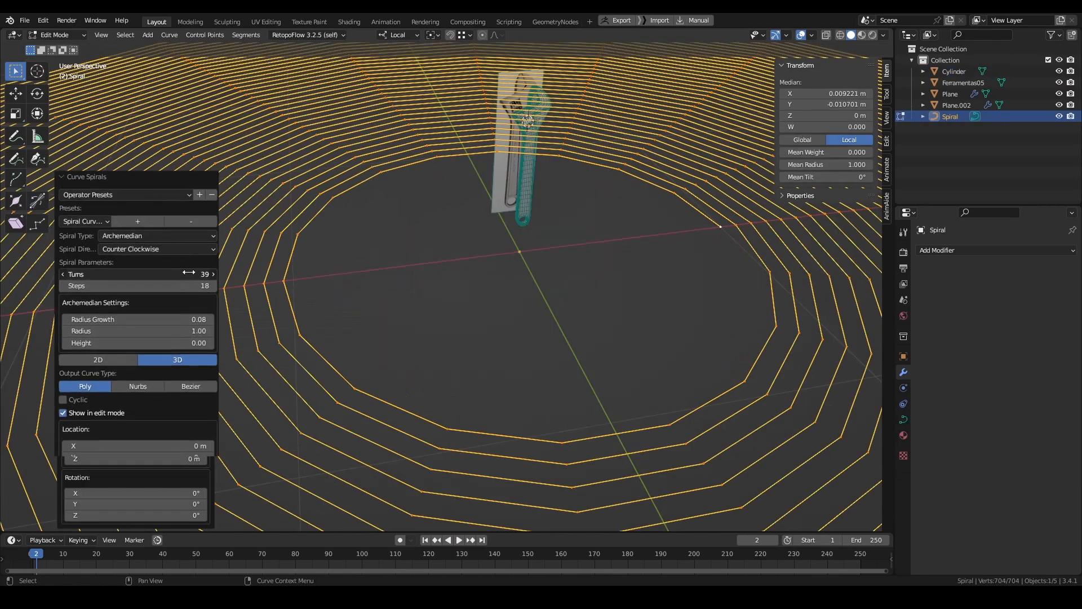
pyautogui.moveTo(261, 241); pyautogui.dragTo(238, 260)
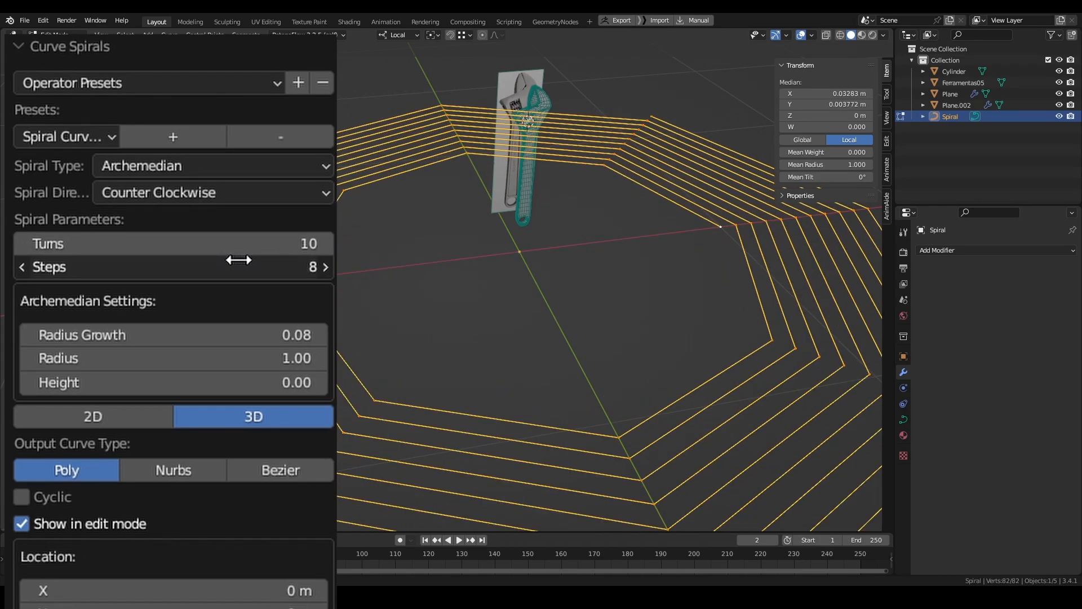
# - Try coarse values for the spiral's radius, height and radius growth, entering 0.1
pyautogui.moveTo(287, 357); pyautogui.dragTo(239, 357)
pyautogui.moveTo(204, 377); pyautogui.dragTo(221, 376)
pyautogui.moveTo(201, 330); pyautogui.dragTo(217, 346)
pyautogui.press('Escape')
pyautogui.click(239, 337)
pyautogui.press('Escape')
pyautogui.moveTo(282, 334); pyautogui.dragTo(293, 346)
pyautogui.write('0.1')
pyautogui.press('Return')
pyautogui.moveTo(248, 382); pyautogui.dragTo(239, 382)
# - Set the spiral's radius growth to 0.00, height to 0.02 and radius to 0.05, and adjust its turns and steps
pyautogui.press('KP_1')
pyautogui.moveTo(238, 336); pyautogui.dragTo(227, 336)
pyautogui.scroll(4, 503, 282)
pyautogui.moveTo(265, 383); pyautogui.dragTo(261, 382)
pyautogui.moveTo(267, 352); pyautogui.dragTo(260, 351)
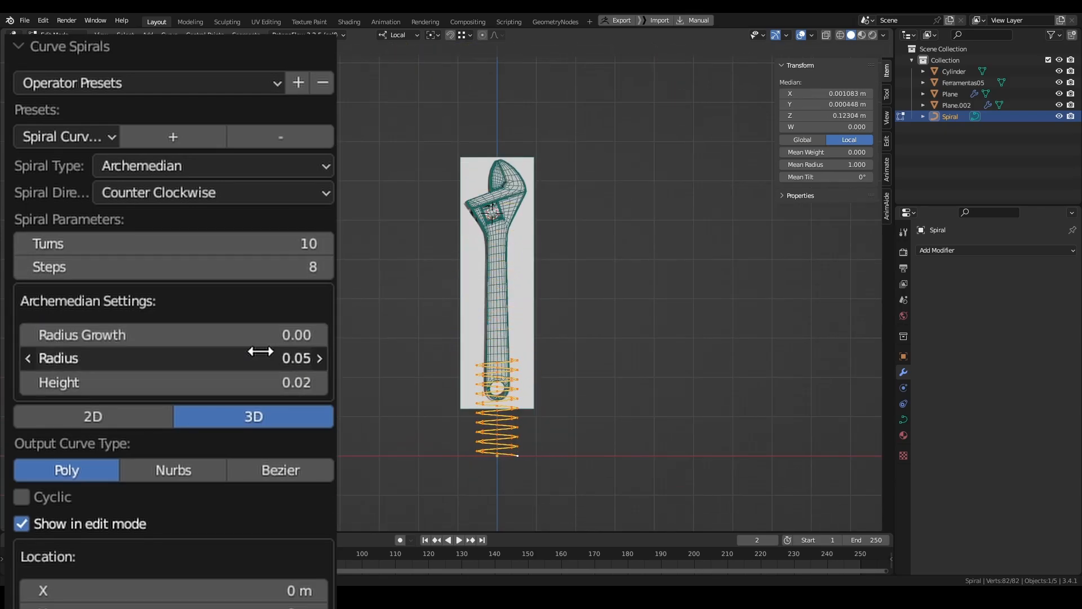
pyautogui.moveTo(287, 243); pyautogui.dragTo(261, 243)
pyautogui.moveTo(297, 267); pyautogui.dragTo(304, 268)
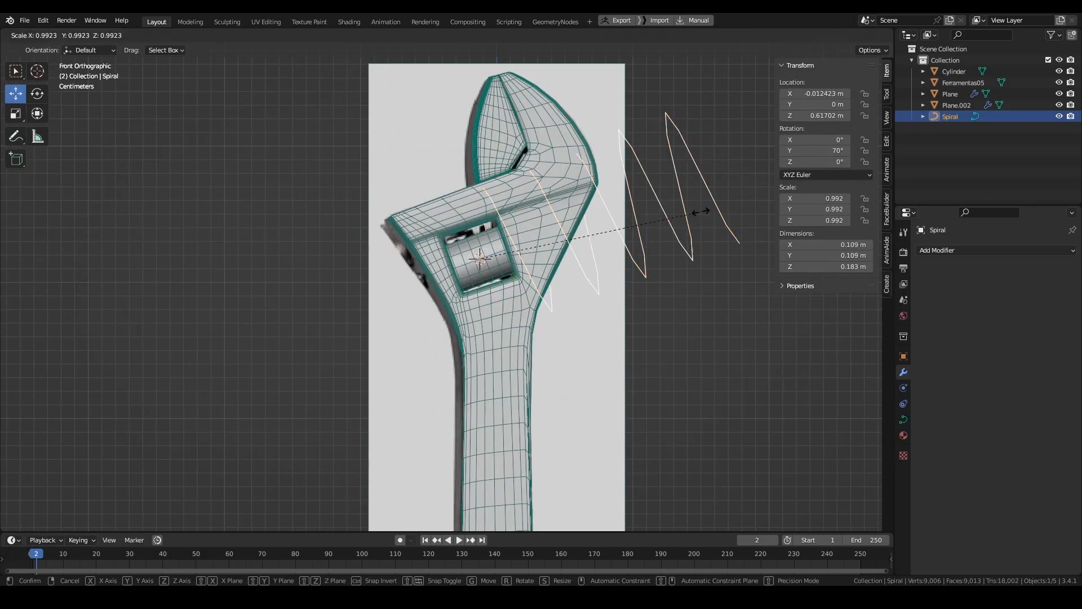
# - Scale the spiral down to 0.373 and compress it along its local Z axis by 0.684 to fit around the cylinder
pyautogui.press('s')
pyautogui.press('z')
pyautogui.press('z')
pyautogui.click(531, 239)
pyautogui.moveTo(532, 239); pyautogui.dragTo(635, 255, button='middle')
pyautogui.scroll(4, 515, 259)
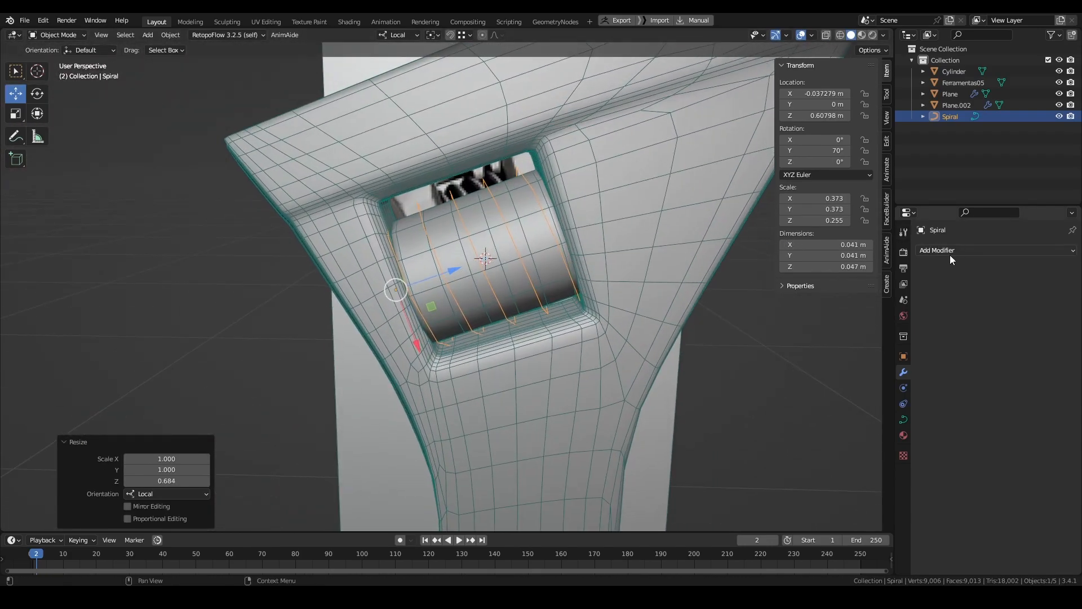
# - Thicken the spiral curve into a round thread by increasing its Bevel Depth
pyautogui.click(904, 418)
pyautogui.scroll(-3, 980, 338)
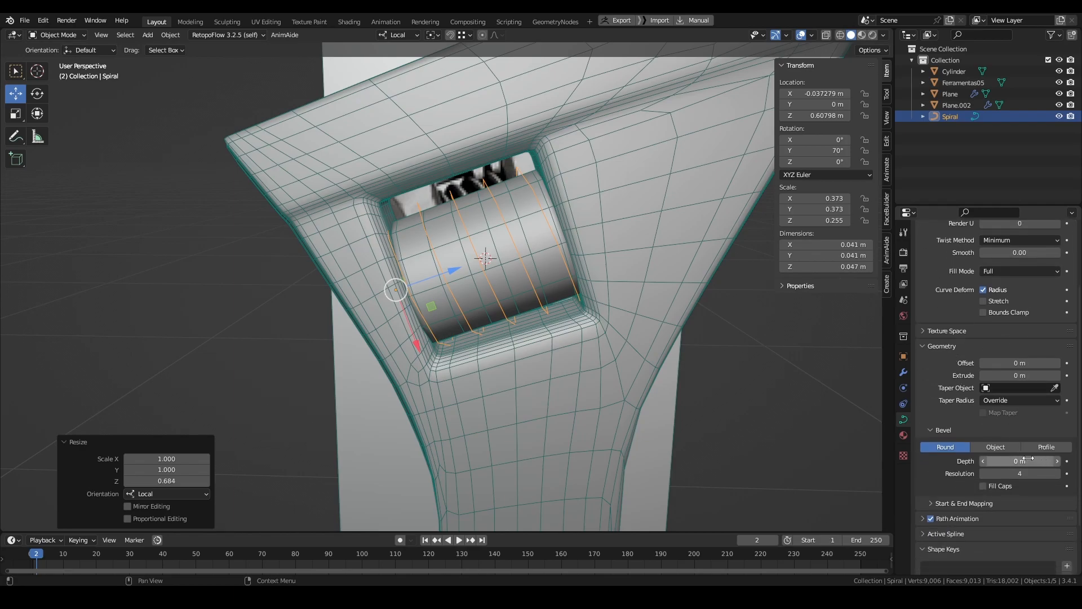
pyautogui.moveTo(1029, 461); pyautogui.dragTo(1055, 461)
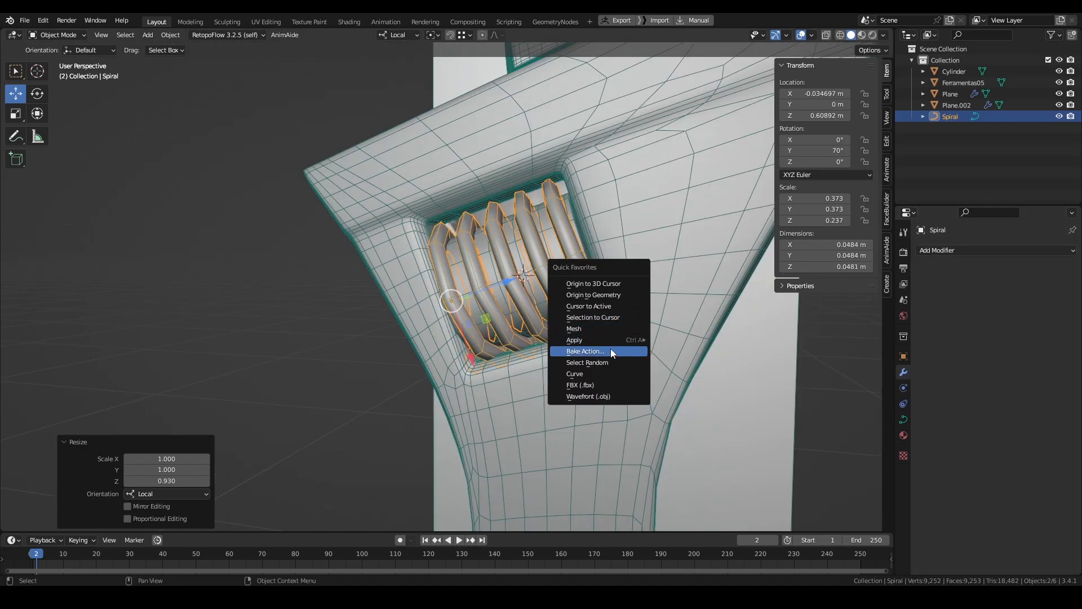
# - Convert the spiral curve to a mesh and add a modifier to it
pyautogui.click(573, 328)
pyautogui.click(995, 250)
pyautogui.click(883, 440)
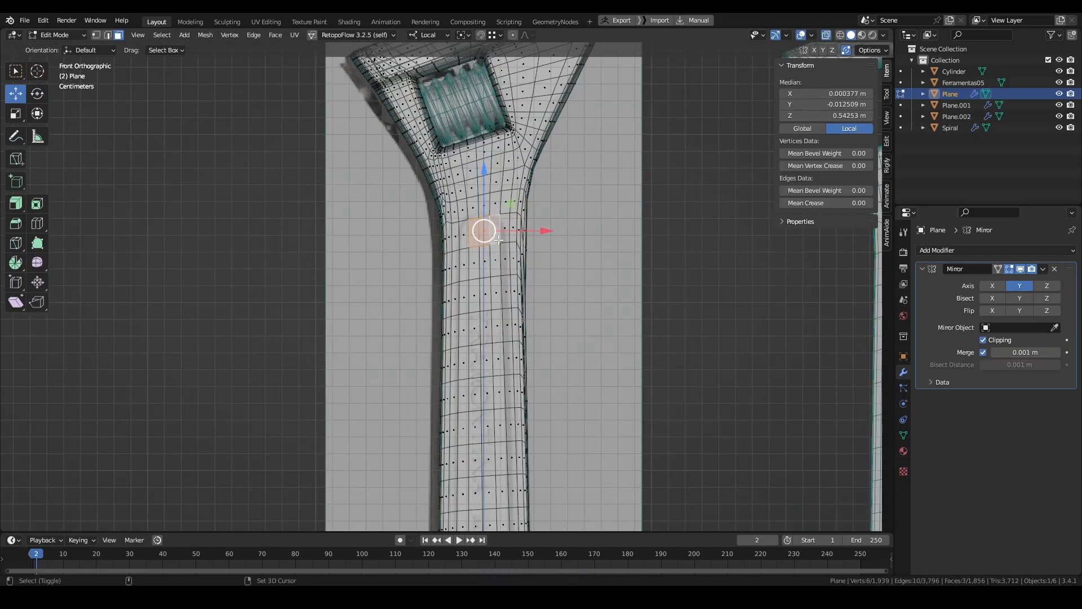
# - Select the elongated recess faces along the handle, move them 0.003566 m along Y and add a loop cut near the recess border
pyautogui.keyDown('ctrl'); pyautogui.click(500, 339); pyautogui.keyUp('ctrl')
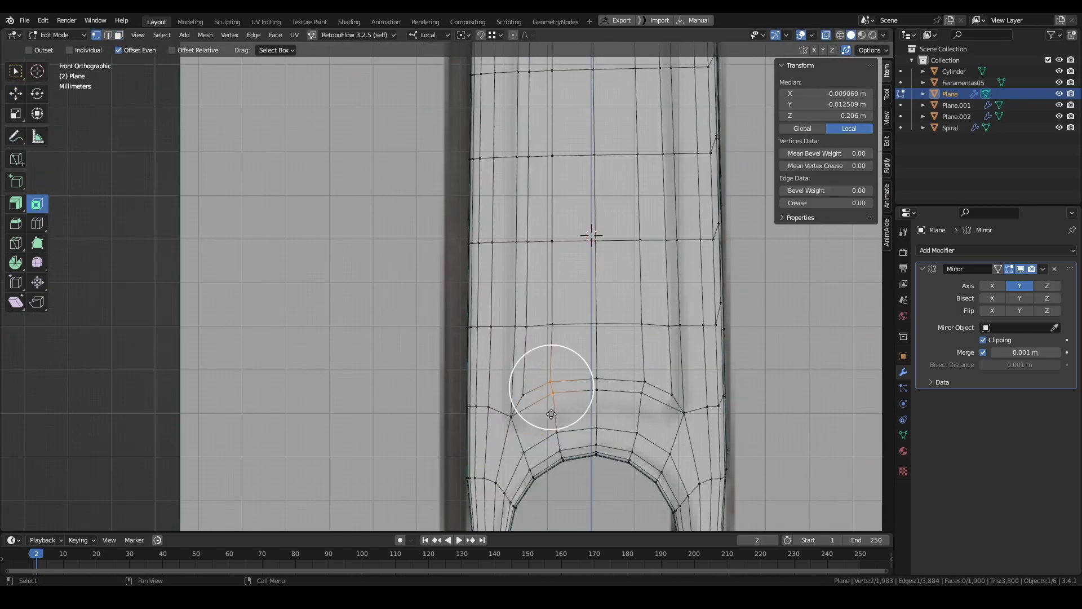
pyautogui.press('3')
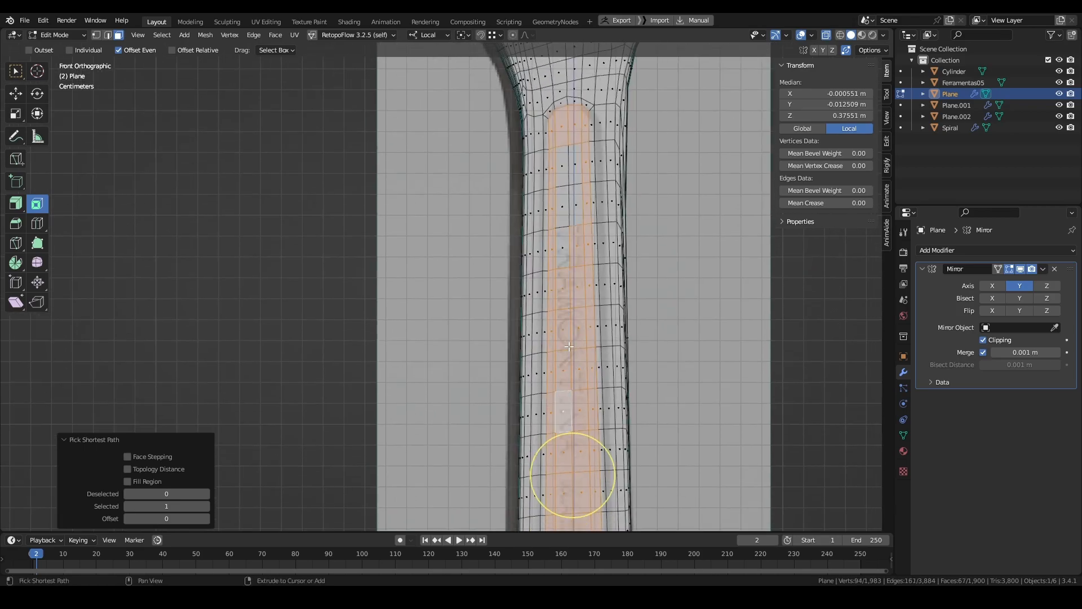
pyautogui.moveTo(574, 476); pyautogui.dragTo(453, 346, button='middle')
pyautogui.moveTo(454, 346); pyautogui.dragTo(431, 341, button='middle')
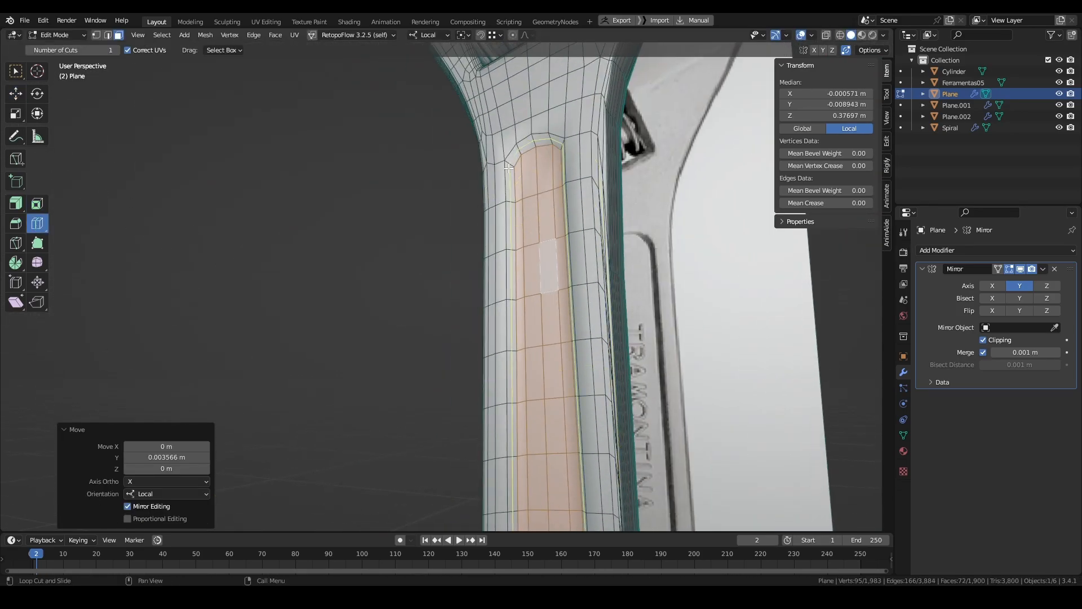
pyautogui.moveTo(510, 162); pyautogui.dragTo(513, 168)
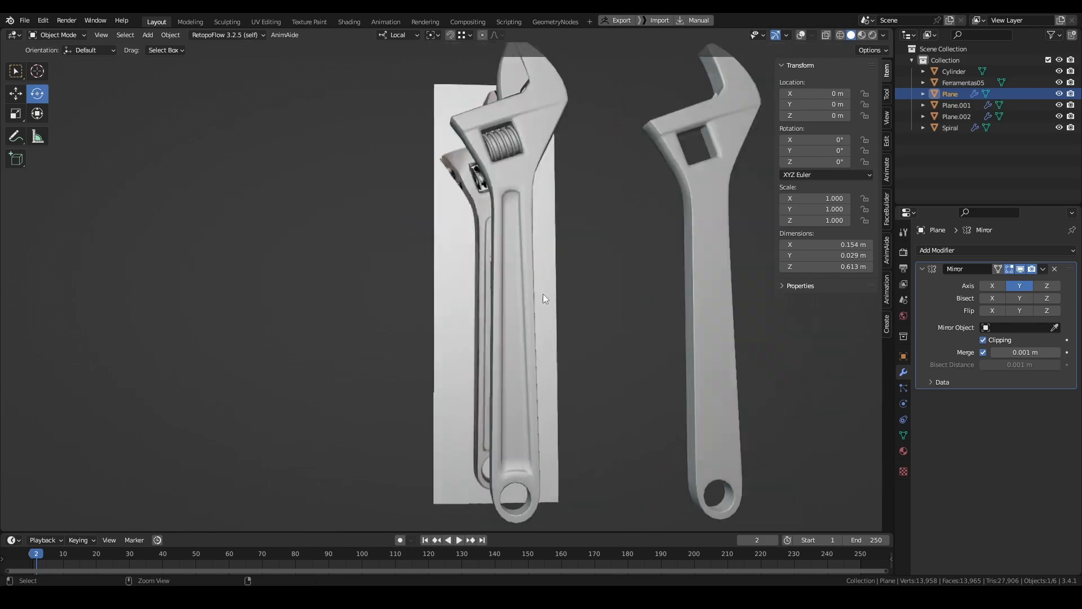
# - Add a Subdivision modifier to the wrench body and rename the object ChaveInglesa01_high
pyautogui.click(996, 249)
pyautogui.click(856, 457)
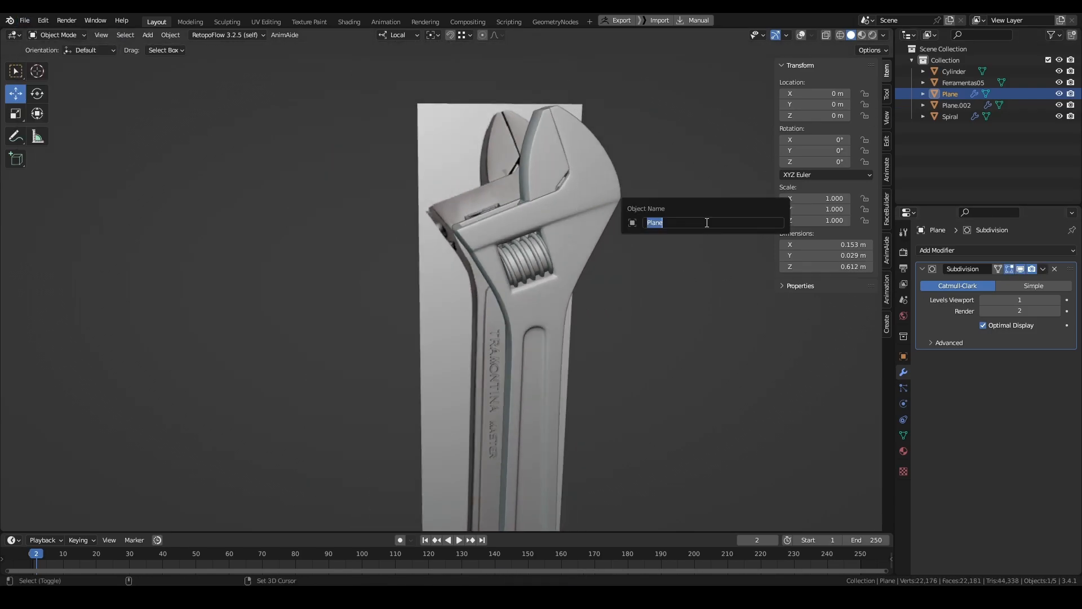
pyautogui.write('_high')
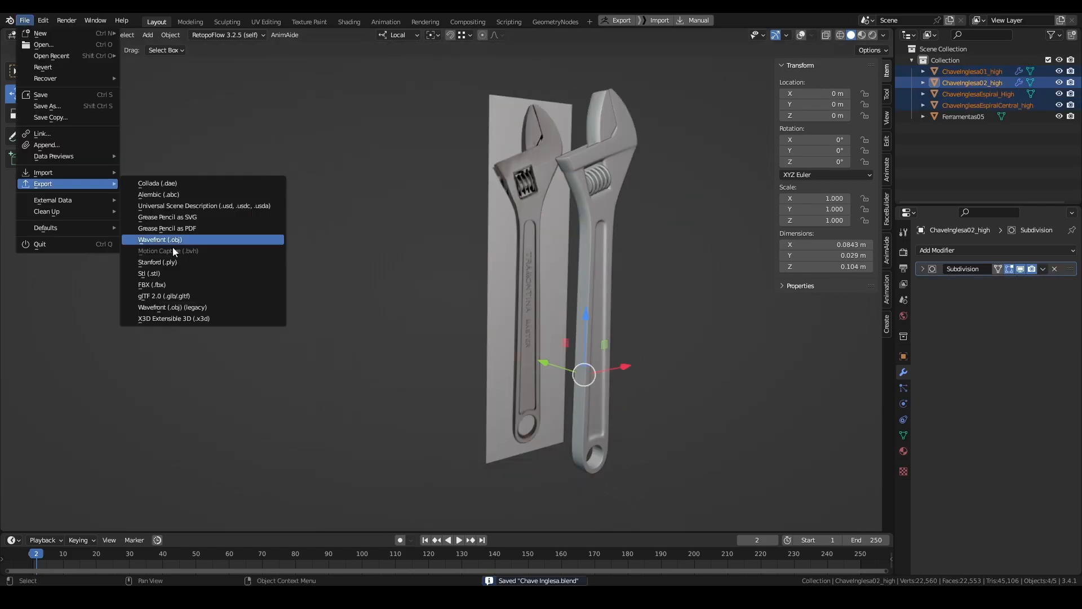
# - Export the high-poly wrench parts in FBX format as Chave Inglesa.fbx
pyautogui.click(173, 242)
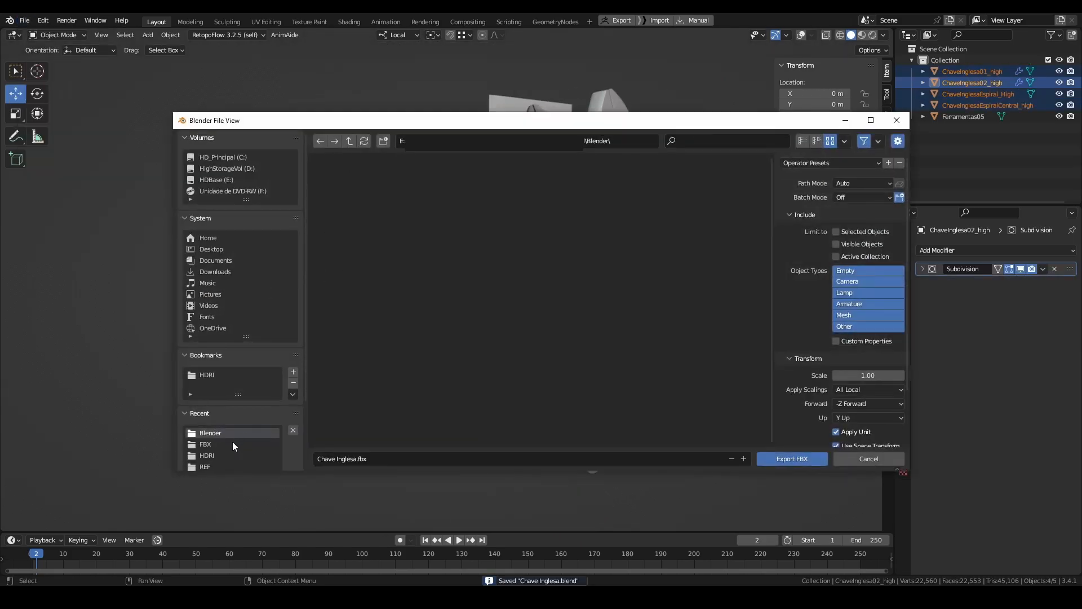
pyautogui.click(823, 458)
# - Duplicate the four high-poly wrench parts and move the copies 0.28071 m along the X axis
pyautogui.hotkey('shift', 'd')
pyautogui.press('x')
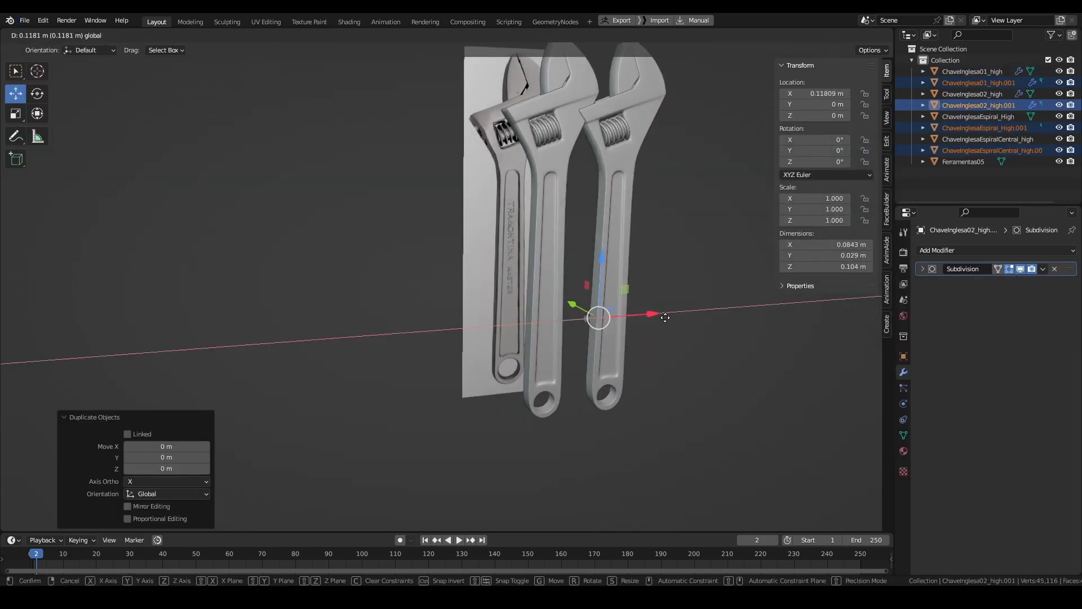
pyautogui.click(682, 323)
pyautogui.keyDown('shift'); pyautogui.moveTo(682, 323); pyautogui.dragTo(669, 323, button='middle'); pyautogui.keyUp('shift')
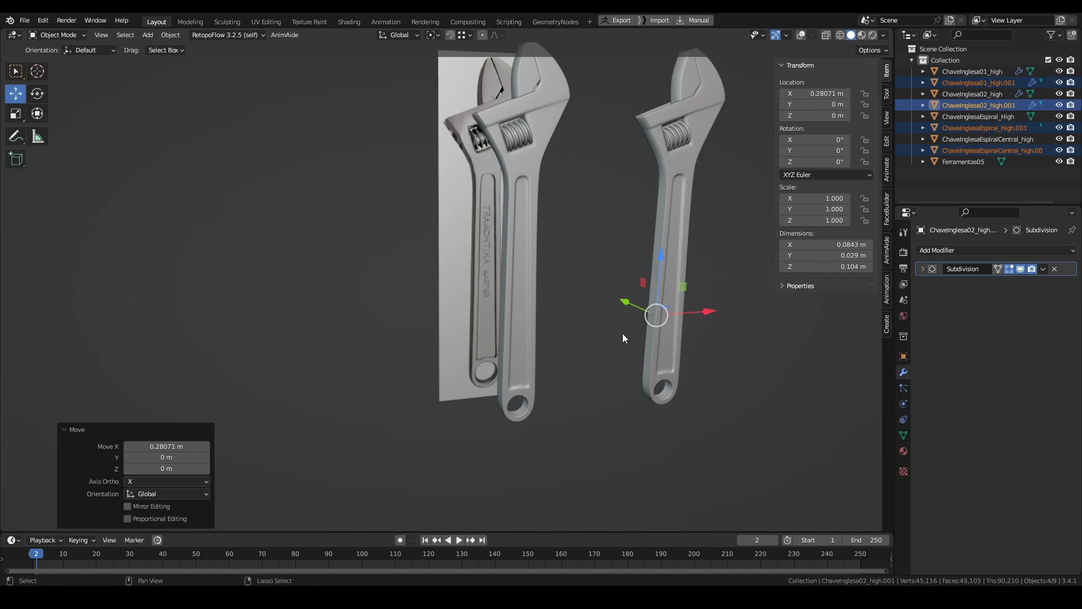
# - Batch rename the four duplicated parts, replacing _high.001 with _low in their names
pyautogui.hotkey('ctrl', 'F2')
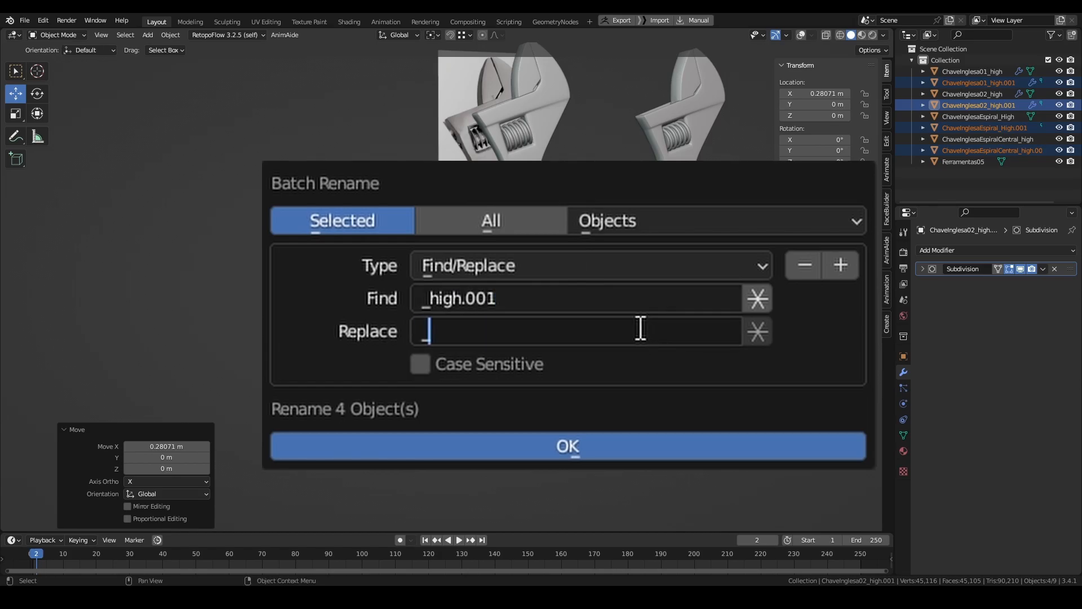
pyautogui.write('w')
pyautogui.click(687, 435)
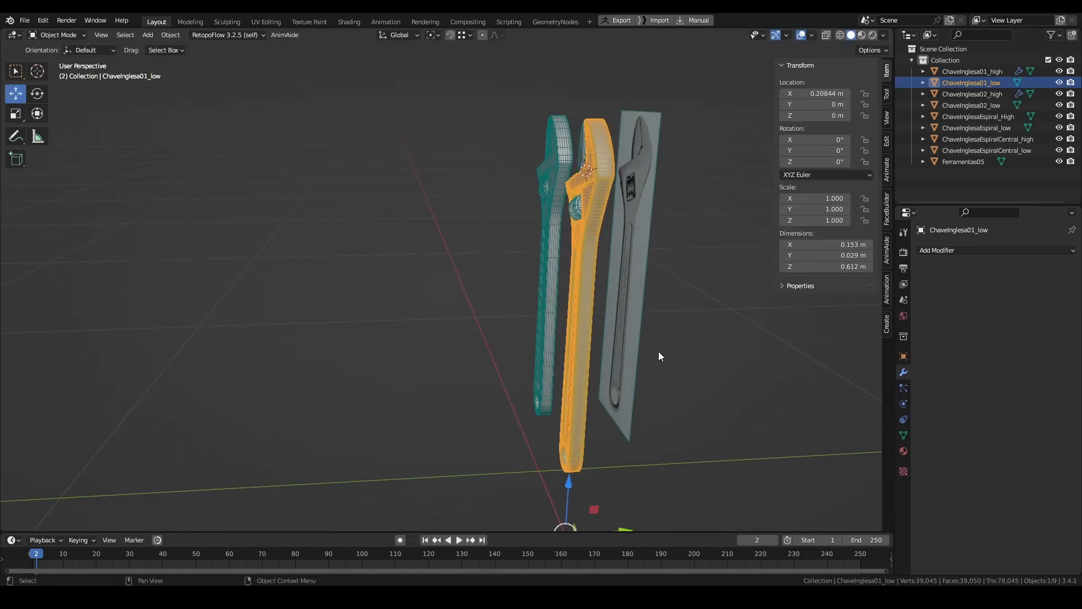
# - Isolate ChaveInglesa01_low in Edit Mode and select the edge loop running along its mid-plane outline
pyautogui.press('Tab')
pyautogui.scroll(2, 626, 309)
pyautogui.moveTo(652, 312); pyautogui.dragTo(617, 334, button='middle')
pyautogui.press('2')
pyautogui.keyDown('alt'); pyautogui.click(576, 318); pyautogui.keyUp('alt')
pyautogui.hotkey('ctrl', 's')
pyautogui.scroll(-3, 585, 272)
pyautogui.press('KP_Divide')
pyautogui.scroll(4, 628, 355)
pyautogui.press('g')
pyautogui.click(628, 355)
pyautogui.scroll(6, 617, 334)
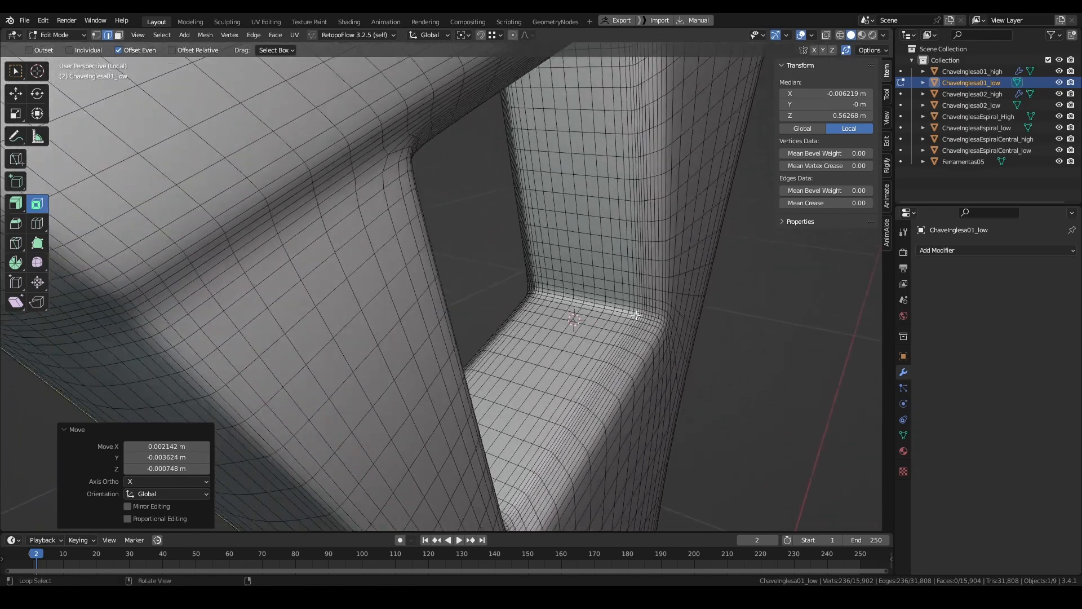
# - Include the adjuster window's mid-plane loop in the selection, mark the mid-plane edges as a seam and delete one half of the body
pyautogui.keyDown('alt'); pyautogui.keyDown('shift'); pyautogui.click(631, 310); pyautogui.keyUp('shift'); pyautogui.keyUp('alt')
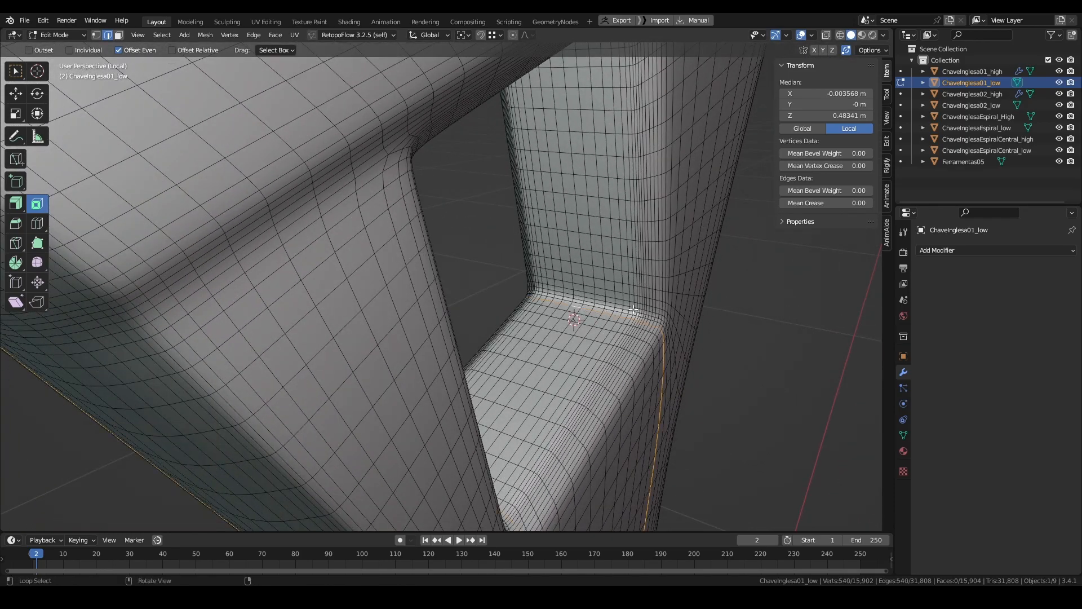
pyautogui.keyDown('alt'); pyautogui.click(576, 317); pyautogui.keyUp('alt')
pyautogui.scroll(-8, 576, 317)
pyautogui.keyDown('shift'); pyautogui.moveTo(576, 316); pyautogui.dragTo(528, 417, button='middle'); pyautogui.keyUp('shift')
pyautogui.scroll(5, 541, 428)
pyautogui.hotkey('ctrl', '3')
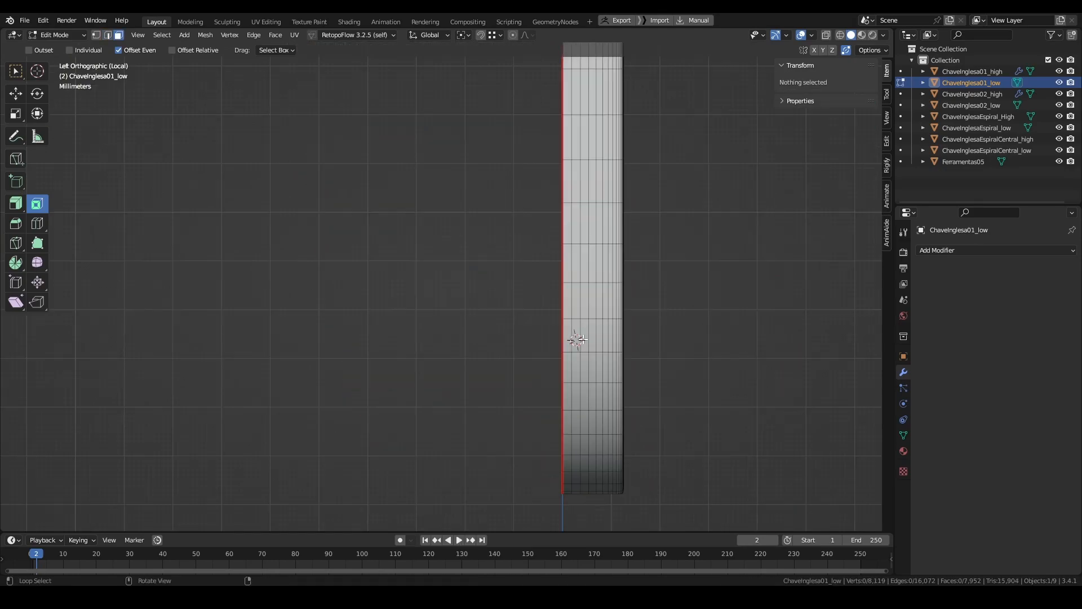
pyautogui.keyDown('shift'); pyautogui.moveTo(605, 341); pyautogui.dragTo(609, 438, button='middle'); pyautogui.keyUp('shift')
pyautogui.scroll(-7, 609, 439)
pyautogui.moveTo(637, 349); pyautogui.dragTo(643, 316, button='middle')
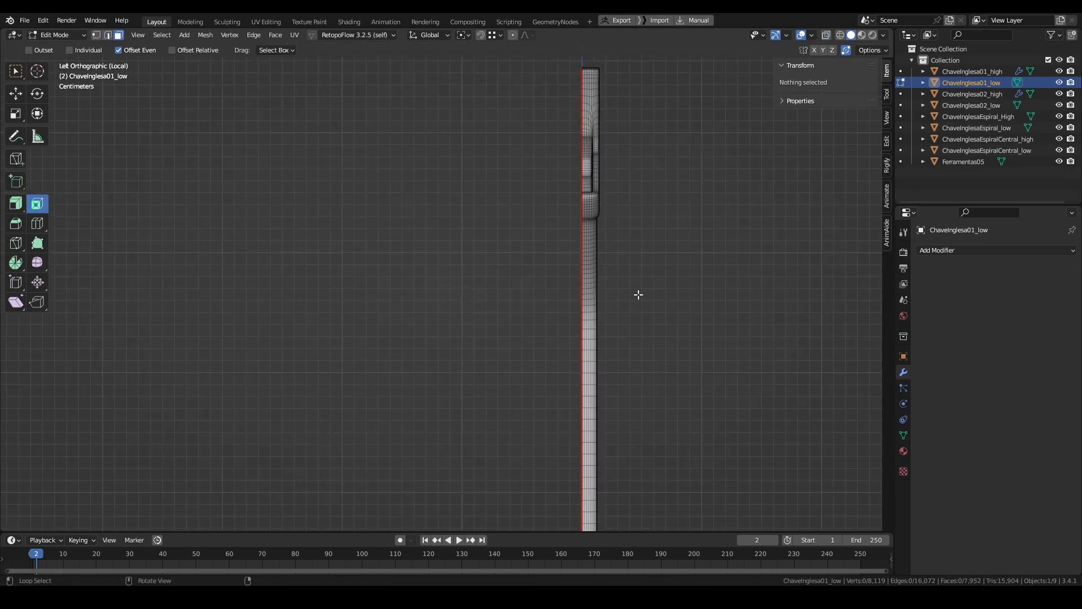
# - Dissolve surplus edge loops around the outer side and the adjuster window of the halved wrench body
pyautogui.moveTo(618, 306); pyautogui.dragTo(552, 287, button='middle')
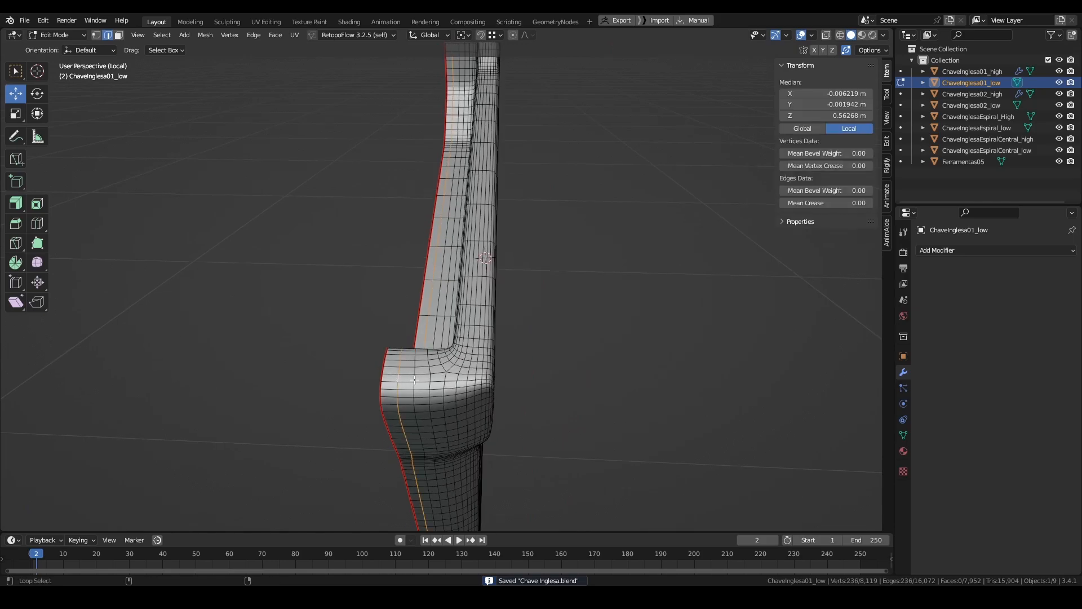
pyautogui.keyDown('alt'); pyautogui.click(468, 352); pyautogui.keyUp('alt')
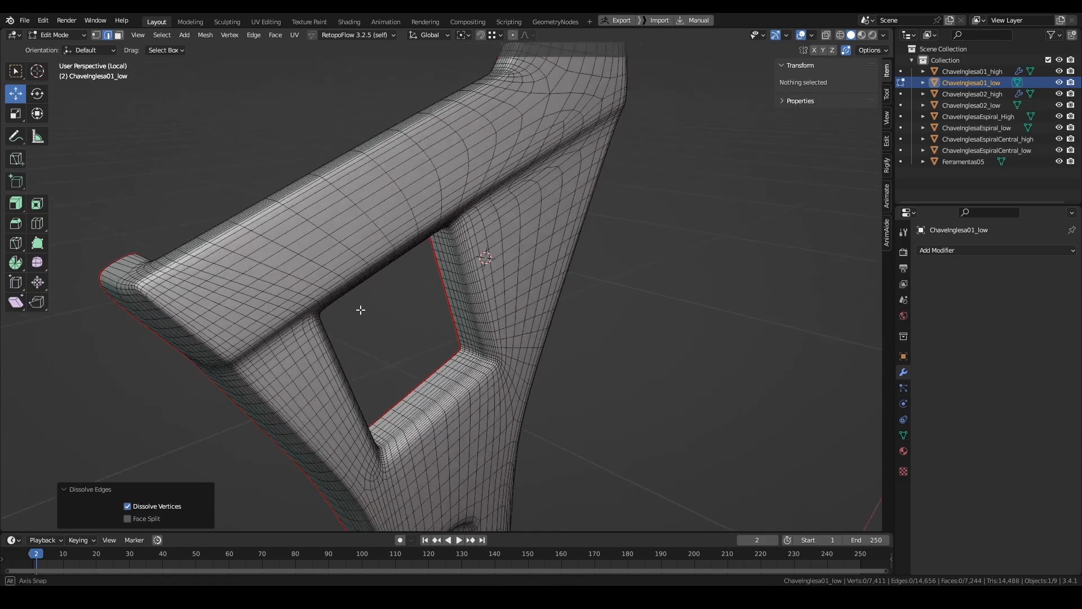
pyautogui.scroll(3, 360, 306)
pyautogui.keyDown('alt'); pyautogui.click(355, 249); pyautogui.keyUp('alt')
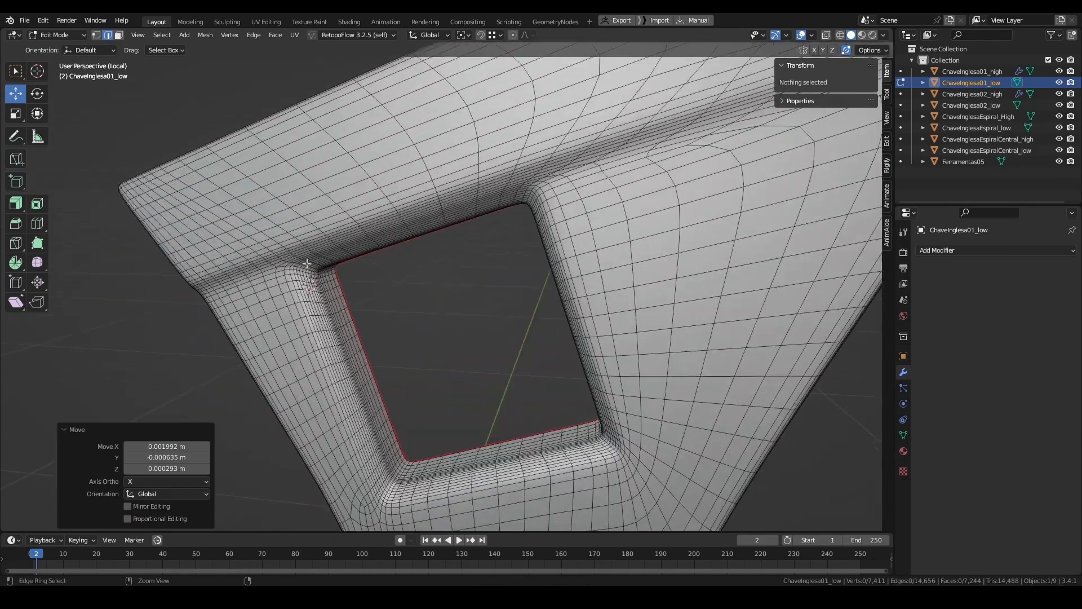
pyautogui.scroll(2, 355, 248)
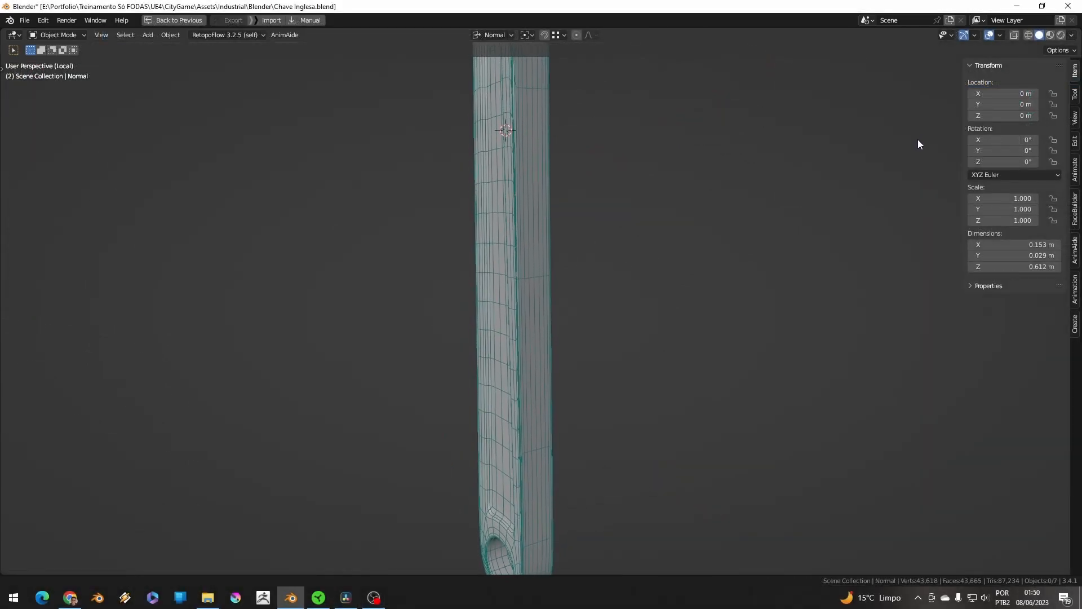
pyautogui.moveTo(920, 166); pyautogui.dragTo(917, 188, button='middle')
pyautogui.moveTo(893, 306); pyautogui.dragTo(892, 233, button='middle')
pyautogui.moveTo(892, 233); pyautogui.dragTo(878, 119, button='middle')
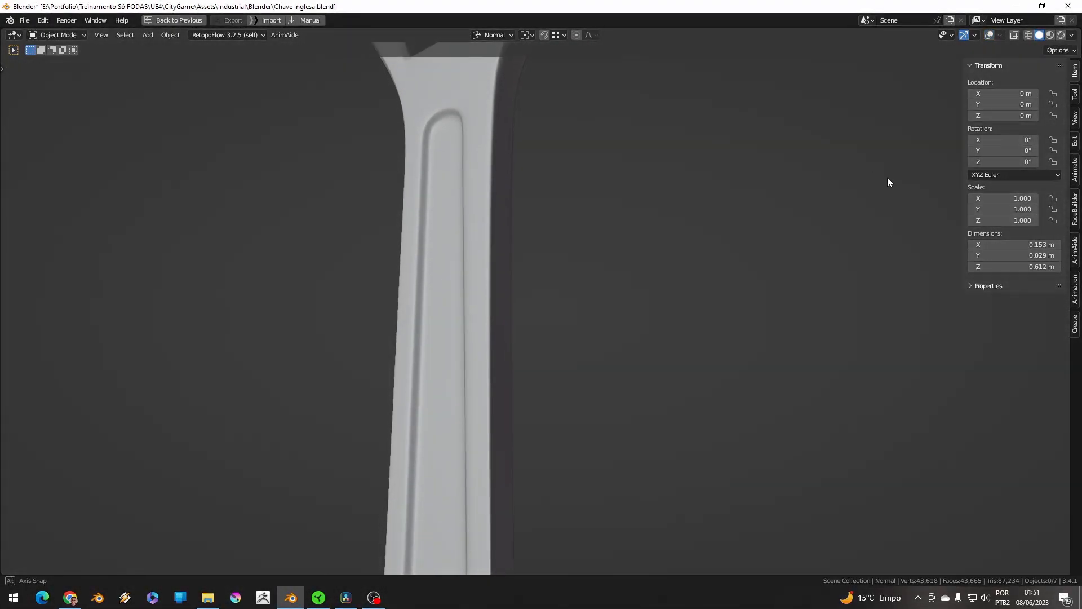
pyautogui.moveTo(734, 174); pyautogui.dragTo(693, 174, button='middle')
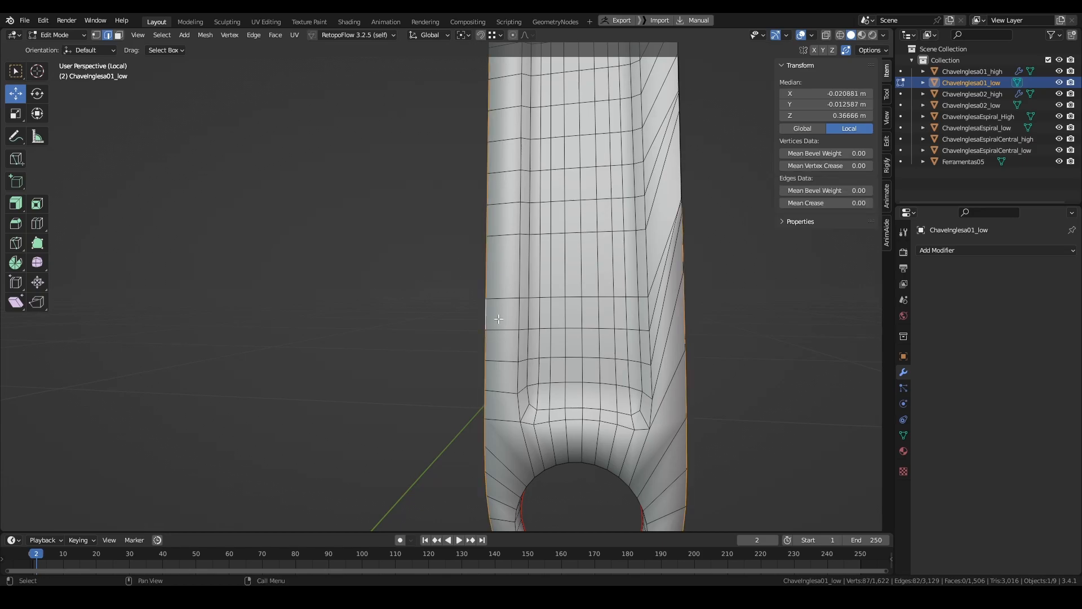
# - Select edge rings along the handle's outer side and collapse them with Merge
pyautogui.keyDown('ctrl'); pyautogui.keyDown('alt'); pyautogui.click(500, 319); pyautogui.keyUp('alt'); pyautogui.keyUp('ctrl')
pyautogui.keyDown('ctrl'); pyautogui.keyDown('alt'); pyautogui.keyDown('shift'); pyautogui.click(499, 158); pyautogui.keyUp('shift'); pyautogui.keyUp('alt'); pyautogui.keyUp('ctrl')
pyautogui.moveTo(601, 328); pyautogui.dragTo(582, 366, button='middle')
pyautogui.press('m')
pyautogui.click(548, 379)
# - Merge surplus vertices on the handle's long side and slide the remaining ones along their edges to join neighbouring vertices
pyautogui.press('1')
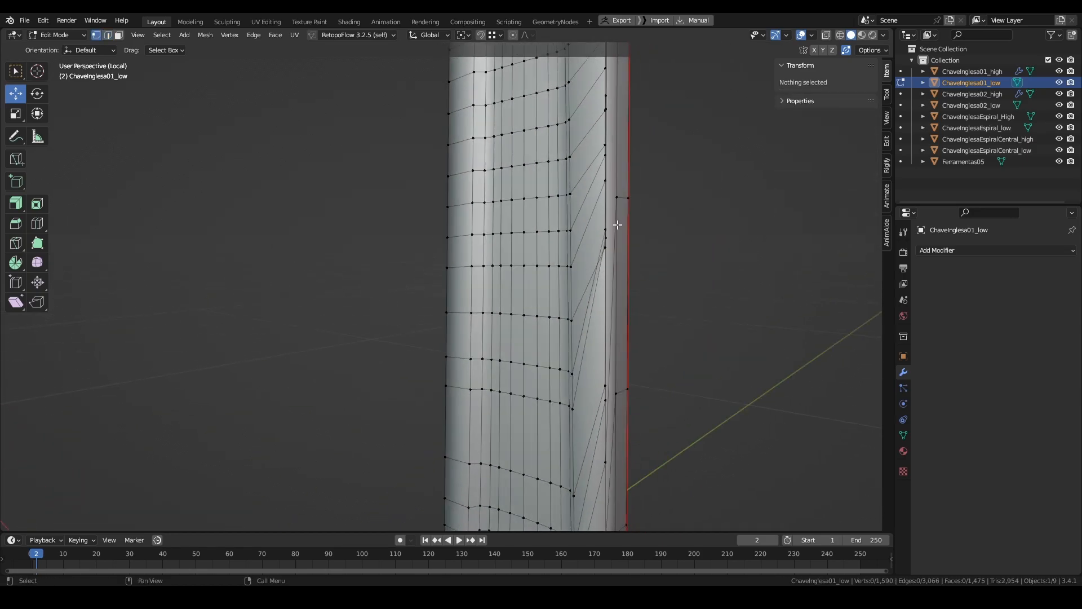
pyautogui.press('m')
pyautogui.click(622, 305)
pyautogui.press('g')
pyautogui.press('g')
pyautogui.moveTo(623, 326); pyautogui.dragTo(580, 377, button='middle')
pyautogui.click(606, 474)
pyautogui.press('g')
pyautogui.press('g')
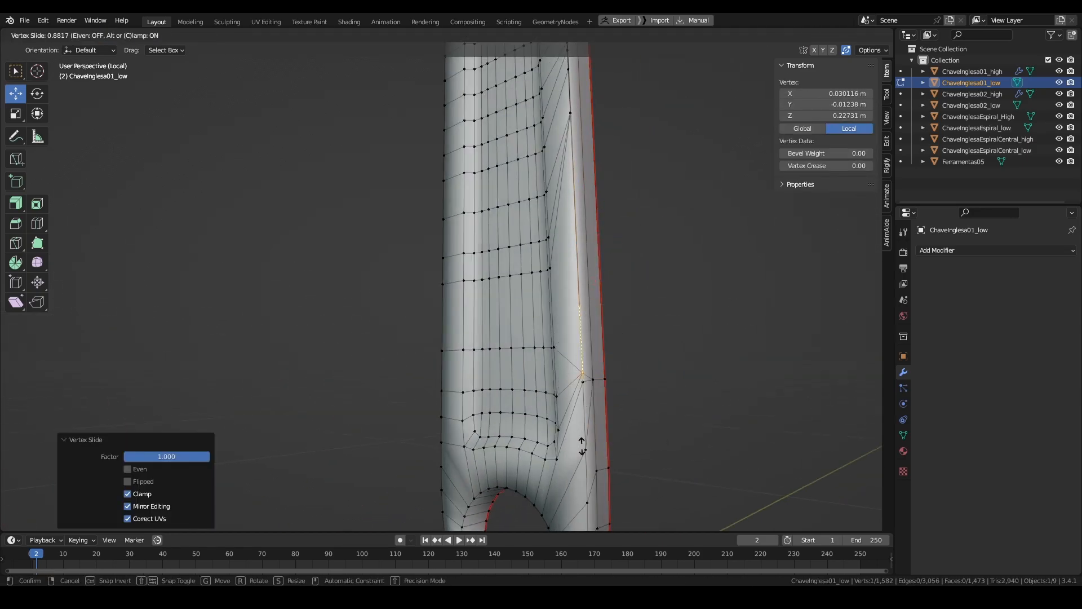
pyautogui.press('g')
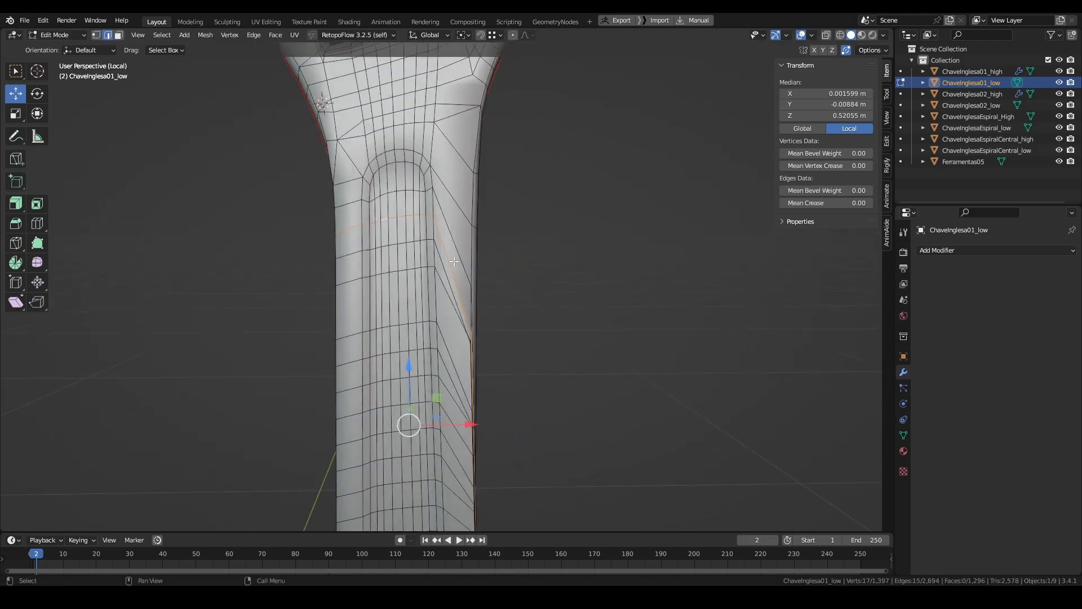
# - Thin out the handle's crosswise edge loops and slide the vertices at the adjuster window's lower corner along their edges
pyautogui.moveTo(406, 395); pyautogui.dragTo(418, 432, button='middle')
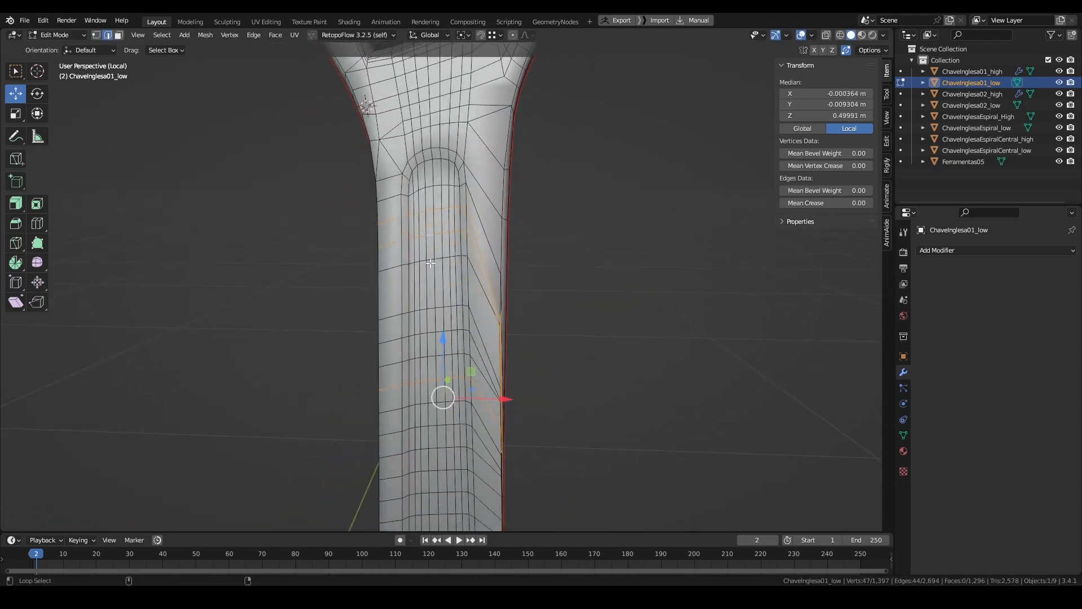
pyautogui.scroll(3, 417, 432)
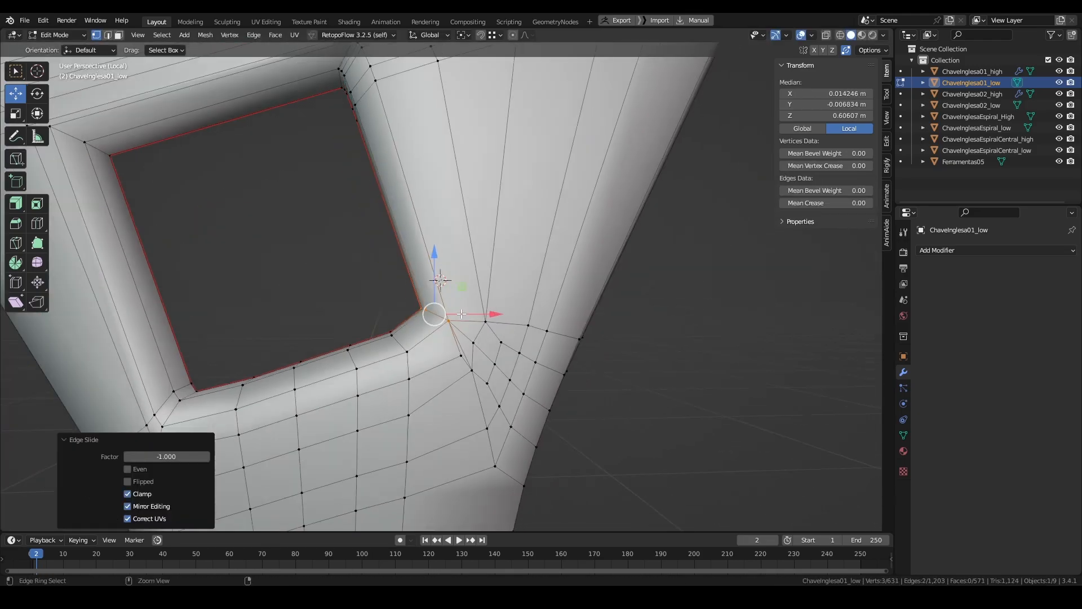
pyautogui.keyDown('ctrl'); pyautogui.click(468, 373); pyautogui.keyUp('ctrl')
pyautogui.press('g')
pyautogui.press('g')
pyautogui.scroll(3, 448, 315)
pyautogui.press('g')
pyautogui.press('g')
pyautogui.click(449, 329)
pyautogui.press('g')
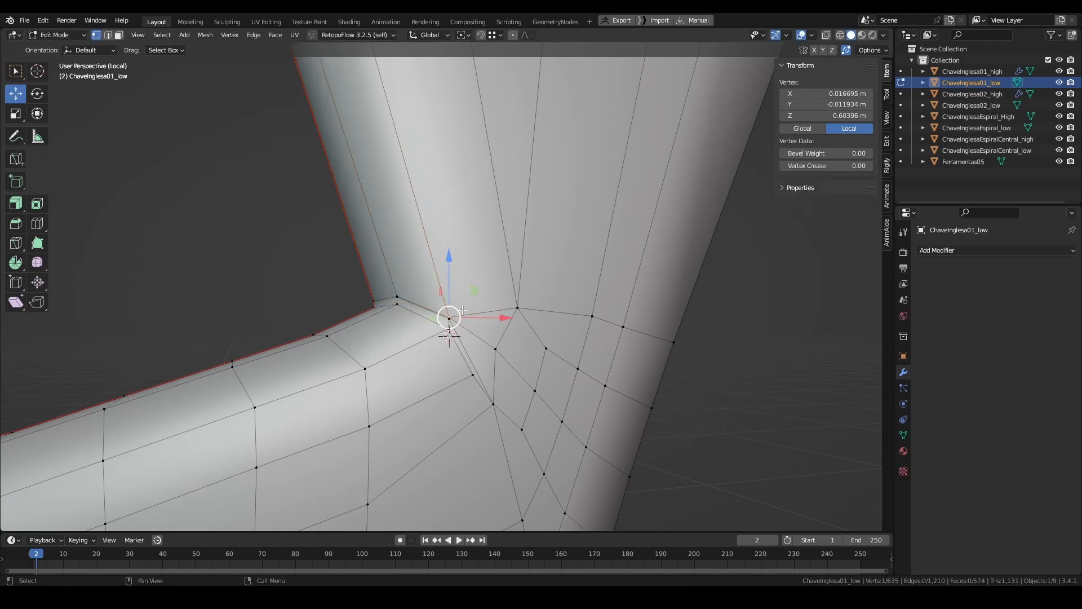
pyautogui.press('g')
pyautogui.moveTo(451, 332); pyautogui.dragTo(439, 341, button='middle')
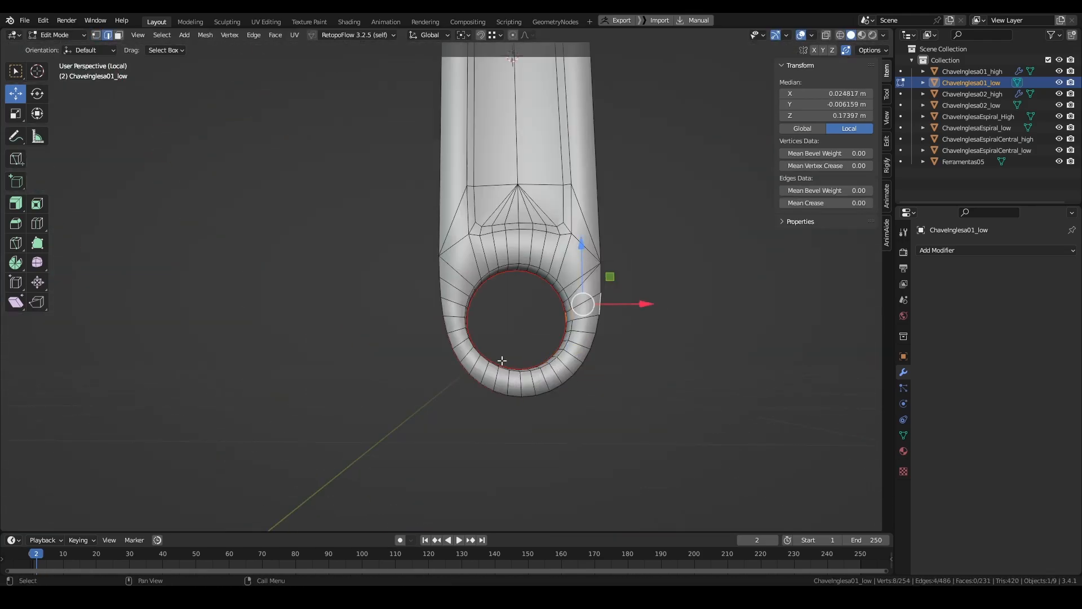
# - Select alternate radial edges around the handle's hanging hole and collapse them to reduce its segments
pyautogui.moveTo(455, 378); pyautogui.dragTo(437, 366, button='middle')
pyautogui.keyDown('ctrl'); pyautogui.keyDown('alt'); pyautogui.click(603, 332); pyautogui.keyUp('alt'); pyautogui.keyUp('ctrl')
pyautogui.keyDown('ctrl'); pyautogui.keyDown('alt'); pyautogui.keyDown('shift'); pyautogui.click(471, 341); pyautogui.keyUp('shift'); pyautogui.keyUp('alt'); pyautogui.keyUp('ctrl')
pyautogui.press('m')
pyautogui.click(534, 307)
# - Collapse further short edges between the hanging hole and the lower end of the handle recess
pyautogui.scroll(2, 534, 306)
pyautogui.click(485, 316)
pyautogui.press('m')
pyautogui.click(539, 303)
pyautogui.click(558, 304)
pyautogui.press('m')
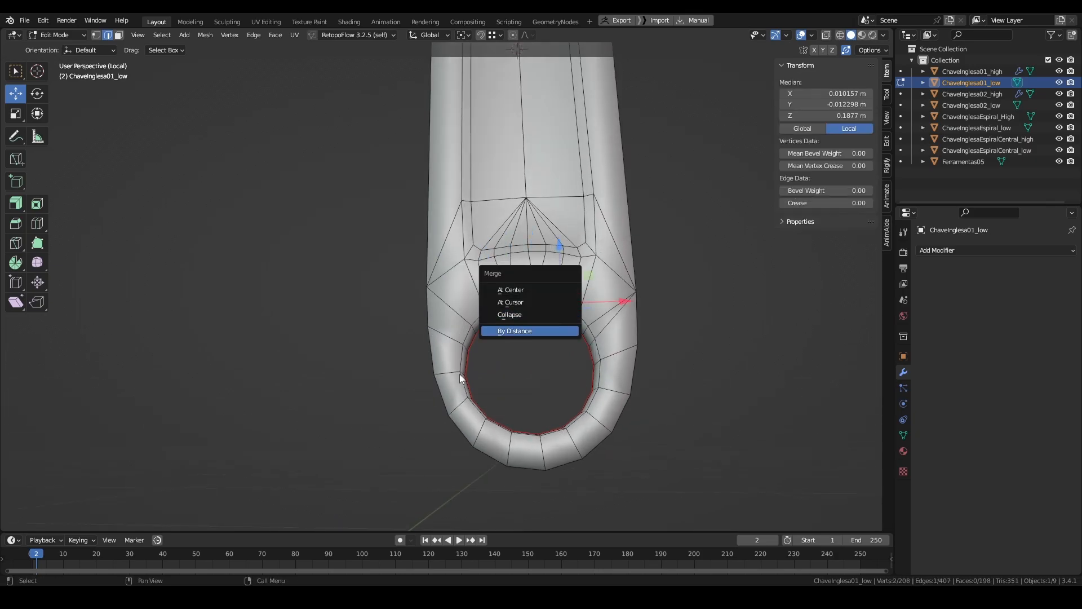
pyautogui.click(510, 314)
# - Switch the four low-poly parts to face selection and select all of their faces
pyautogui.scroll(-5, 535, 338)
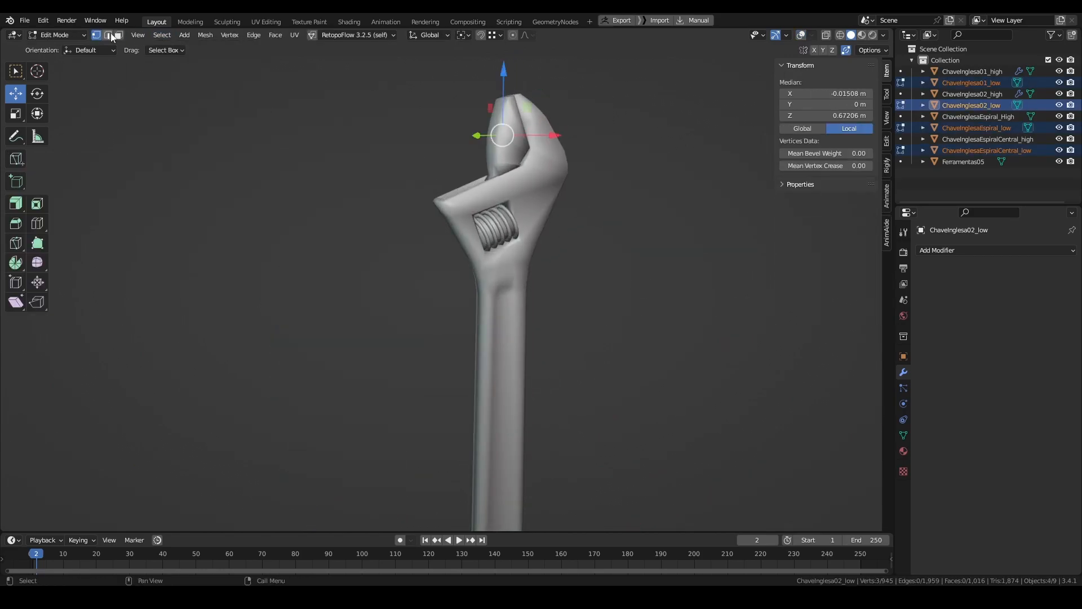
pyautogui.click(118, 35)
pyautogui.click(161, 35)
pyautogui.click(165, 48)
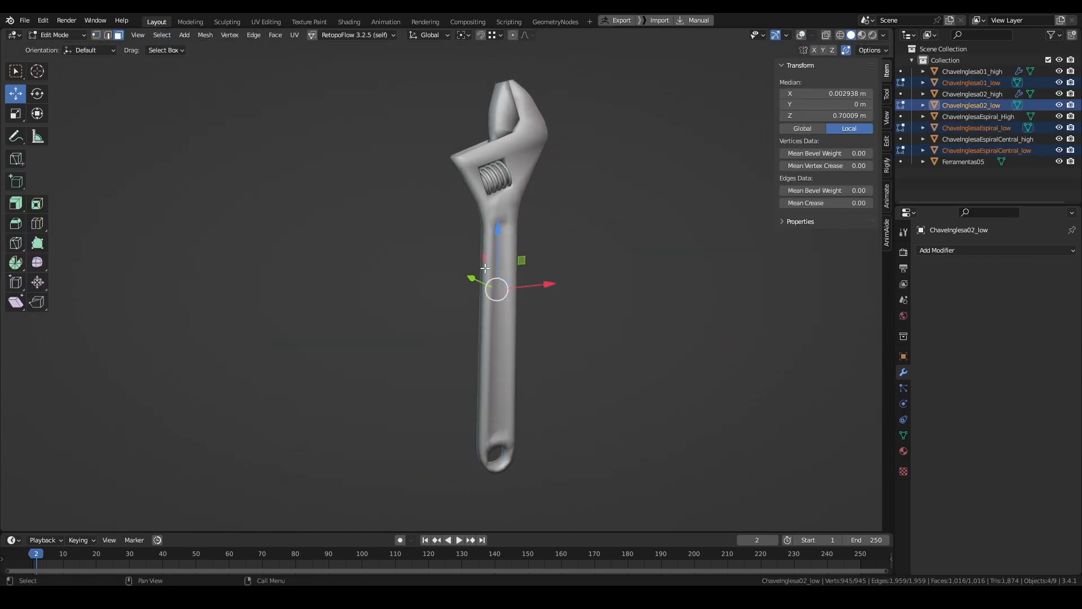
pyautogui.moveTo(540, 256); pyautogui.dragTo(521, 266, button='middle')
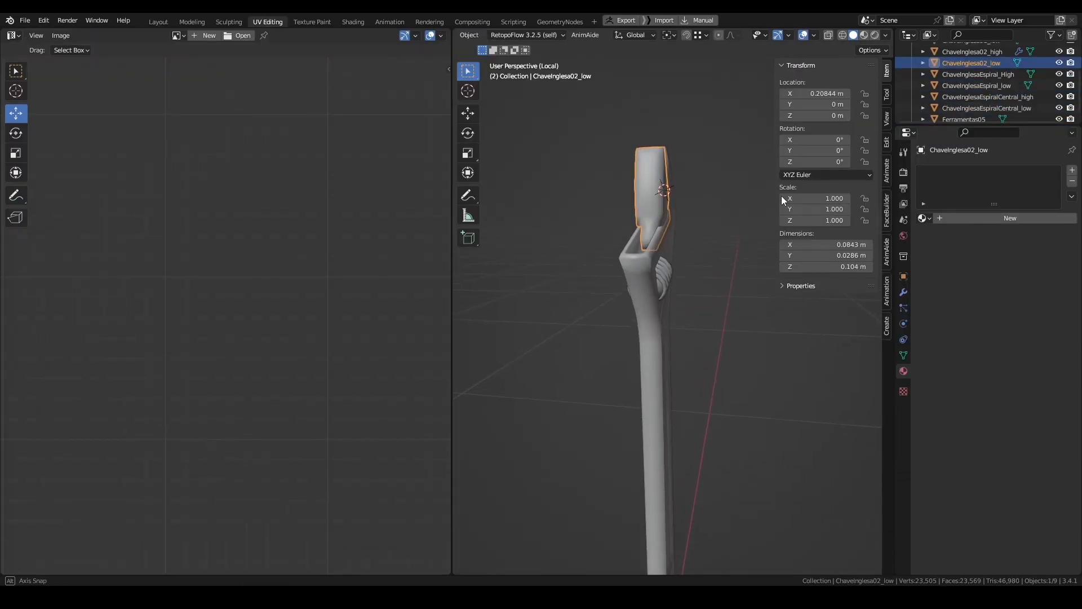
# - Place two small cylinders rotated -112° about Y on the wrench head's outer side and select both for joining into one cutter
pyautogui.moveTo(781, 195); pyautogui.dragTo(695, 231, button='middle')
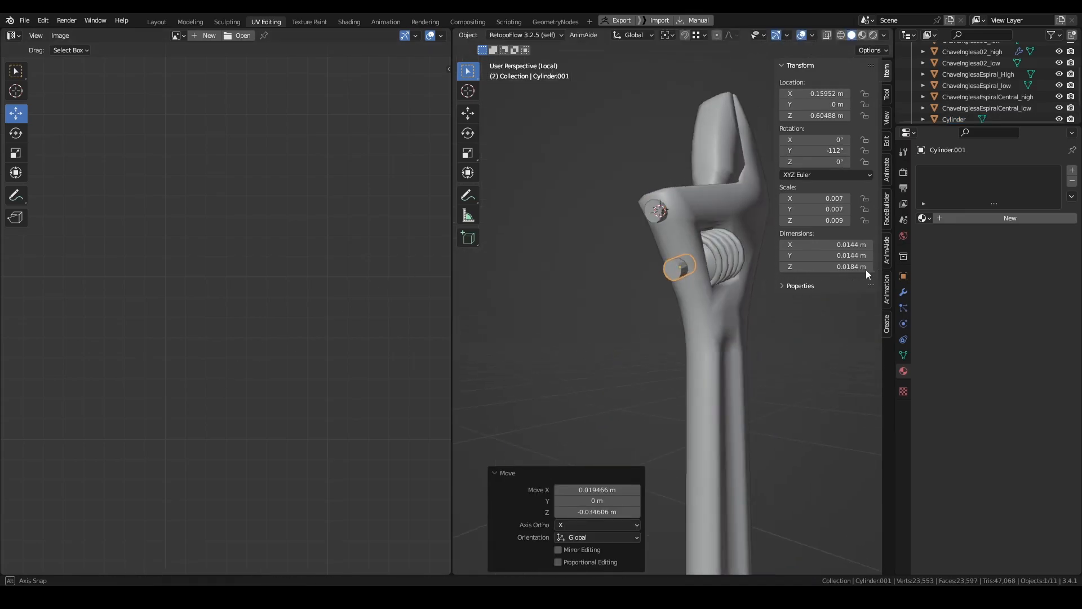
pyautogui.moveTo(865, 270); pyautogui.dragTo(815, 263, button='middle')
pyautogui.keyDown('shift'); pyautogui.click(666, 216); pyautogui.keyUp('shift')
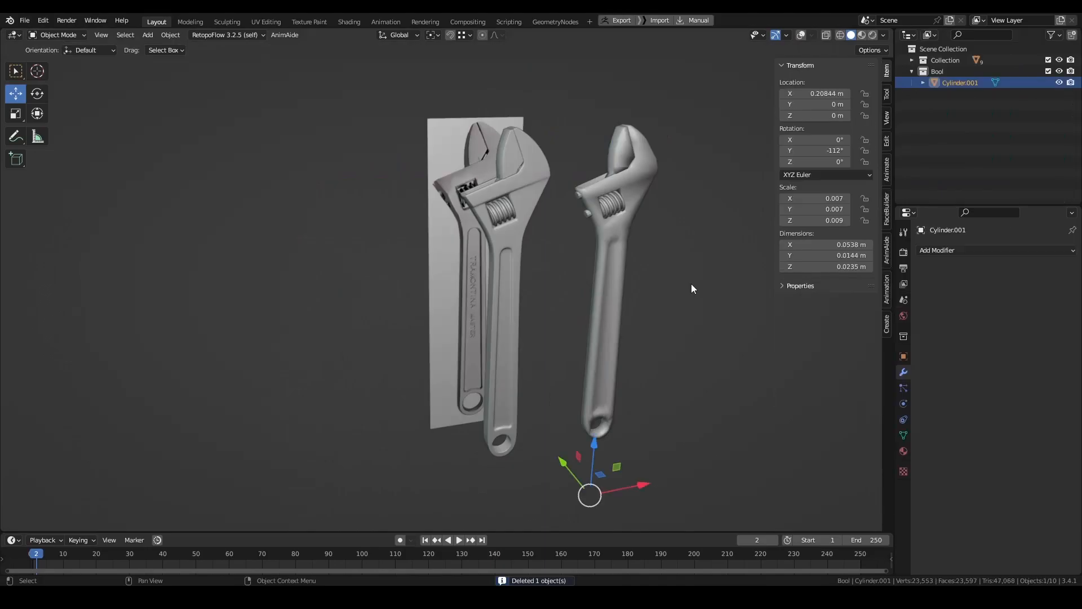
# - Duplicate the joined cylinders in place and set the copy's X location to 0 m to line up with the high-poly wrench
pyautogui.hotkey('shift', 'd')
pyautogui.press('Escape')
pyautogui.doubleClick(826, 94)
pyautogui.moveTo(742, 138); pyautogui.dragTo(672, 208, button='middle')
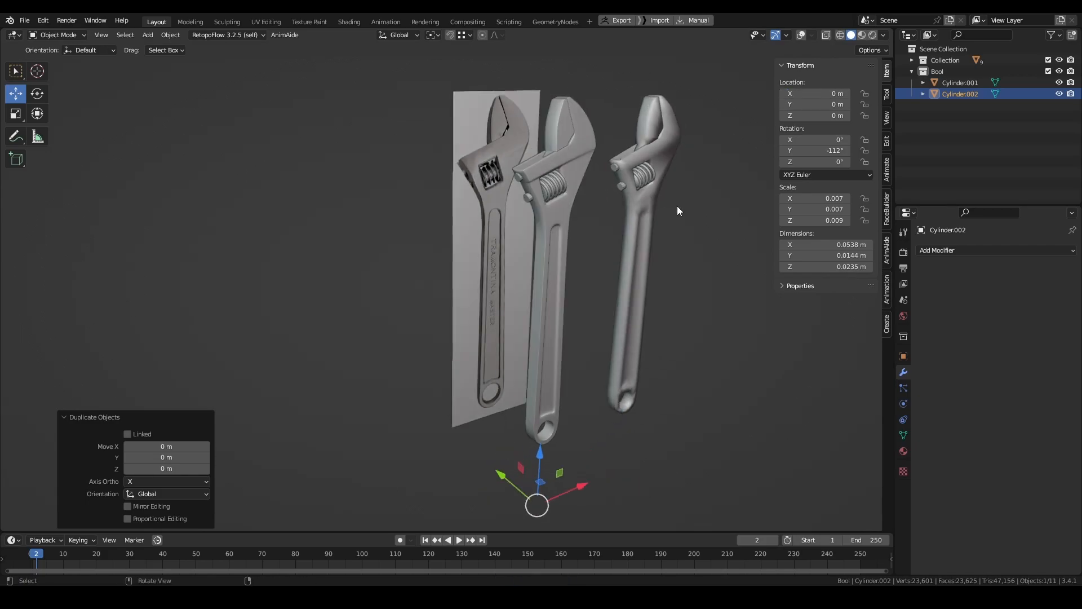
# - Apply the duplicated cylinder cutter's rotation and scale, and save the file
pyautogui.scroll(1, 645, 225)
pyautogui.press('q')
pyautogui.moveTo(590, 245)
pyautogui.click(666, 271)
pyautogui.keyDown('shift'); pyautogui.moveTo(595, 163); pyautogui.dragTo(593, 214, button='middle'); pyautogui.keyUp('shift')
pyautogui.press('q')
pyautogui.click(644, 224)
pyautogui.press('q')
pyautogui.moveTo(636, 192)
pyautogui.click(671, 246)
pyautogui.click(26, 22)
pyautogui.click(35, 94)
# - Add a Difference Boolean modifier to the high-poly wrench body, using the Bool collection as its operand
pyautogui.scroll(2, 538, 164)
pyautogui.moveTo(474, 155); pyautogui.dragTo(551, 355, button='middle')
pyautogui.scroll(2, 538, 164)
pyautogui.click(511, 252)
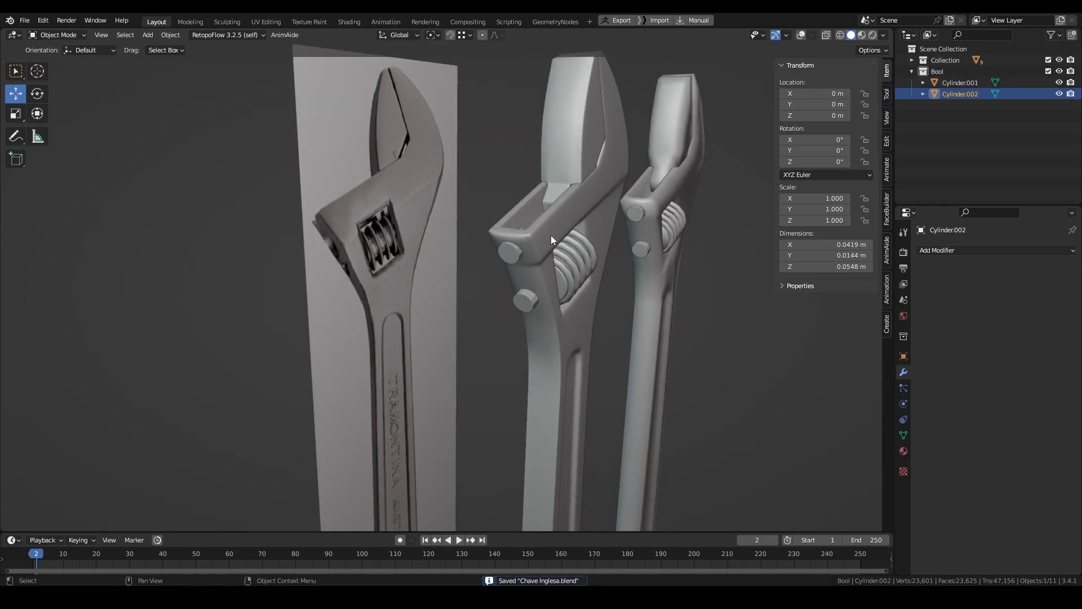
pyautogui.click(550, 236)
pyautogui.click(923, 269)
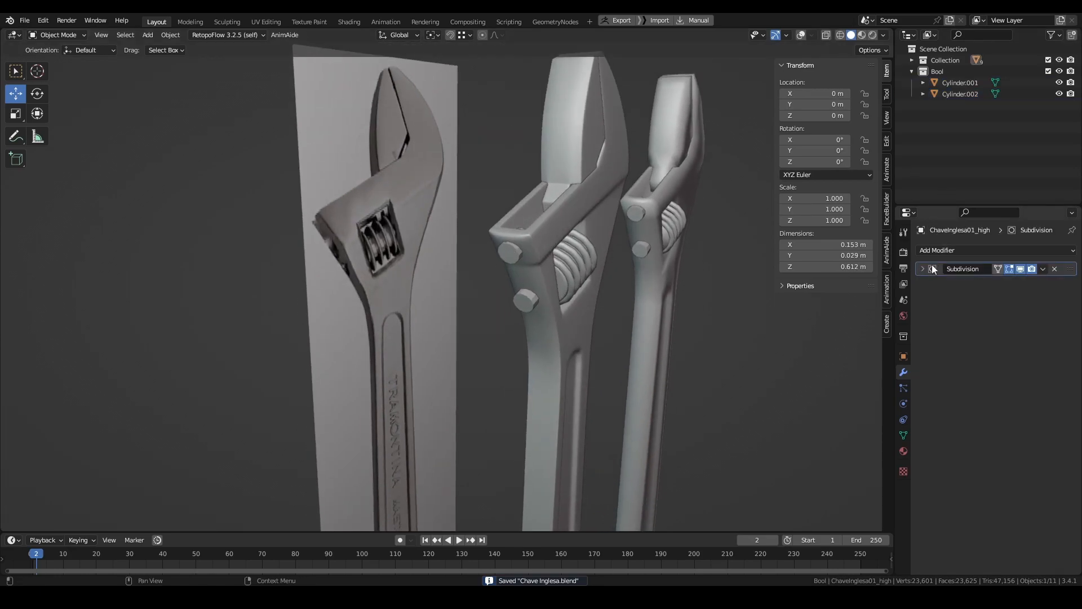
pyautogui.click(927, 250)
pyautogui.click(876, 306)
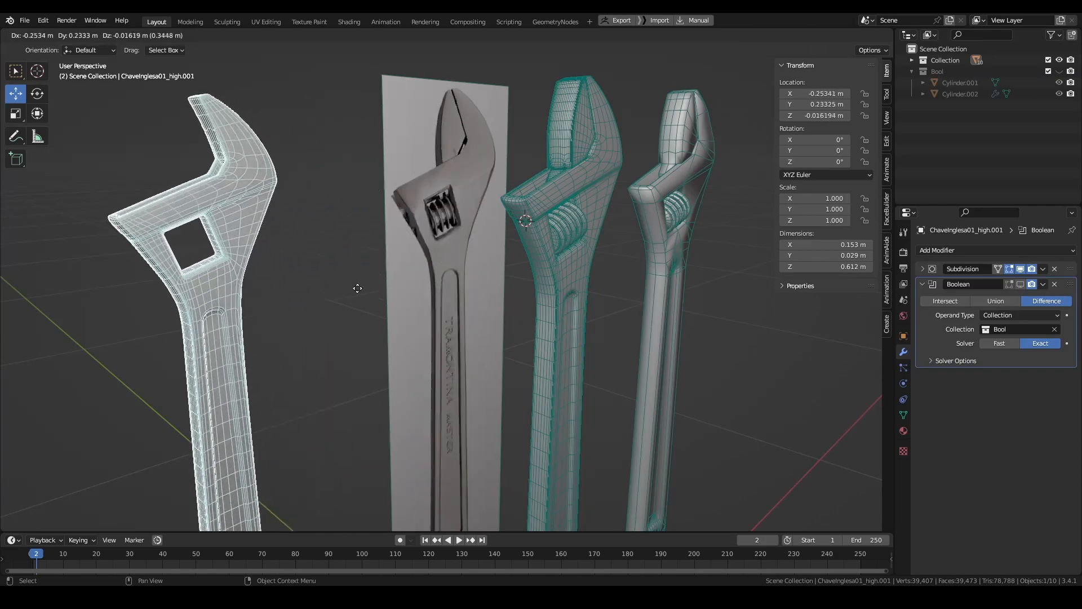
# - Name the duplicated high-poly body Normal, remove its Boolean modifier and hide it
pyautogui.press('F2')
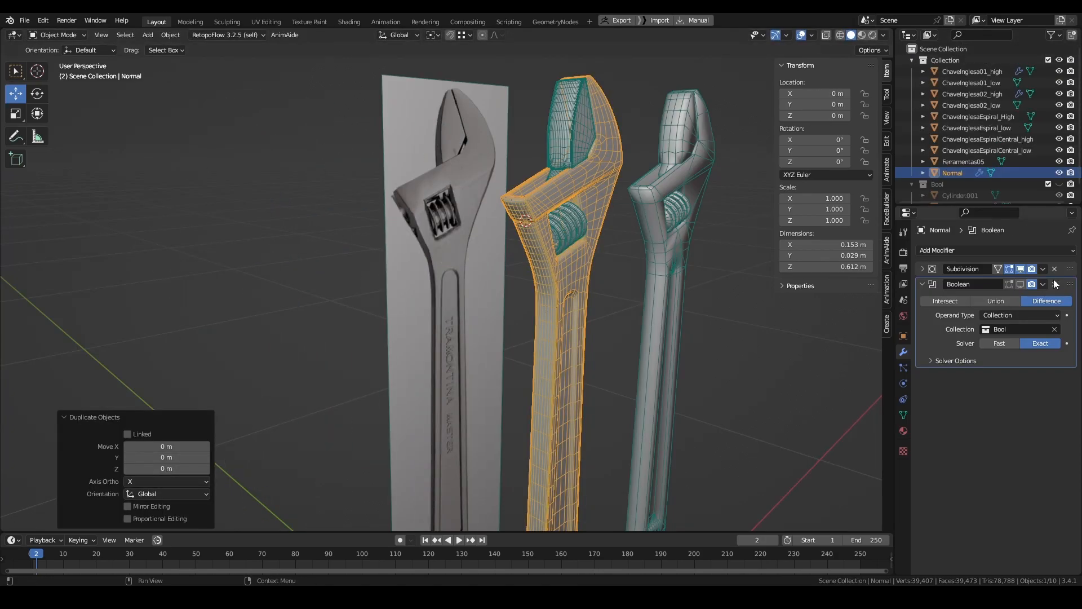
pyautogui.click(1054, 284)
pyautogui.click(1059, 173)
# - Apply the Boolean modifier on the ChaveInglesa01_high body, keeping its Subdivision modifier, and save the file
pyautogui.click(569, 193)
pyautogui.moveTo(569, 192); pyautogui.dragTo(602, 214, button='middle')
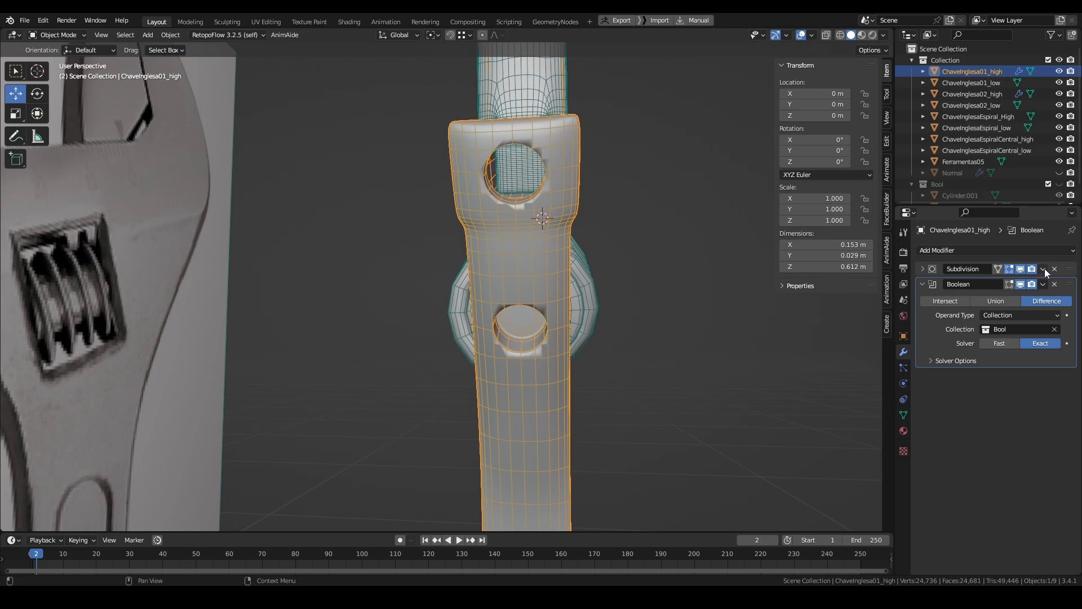
pyautogui.click(1043, 269)
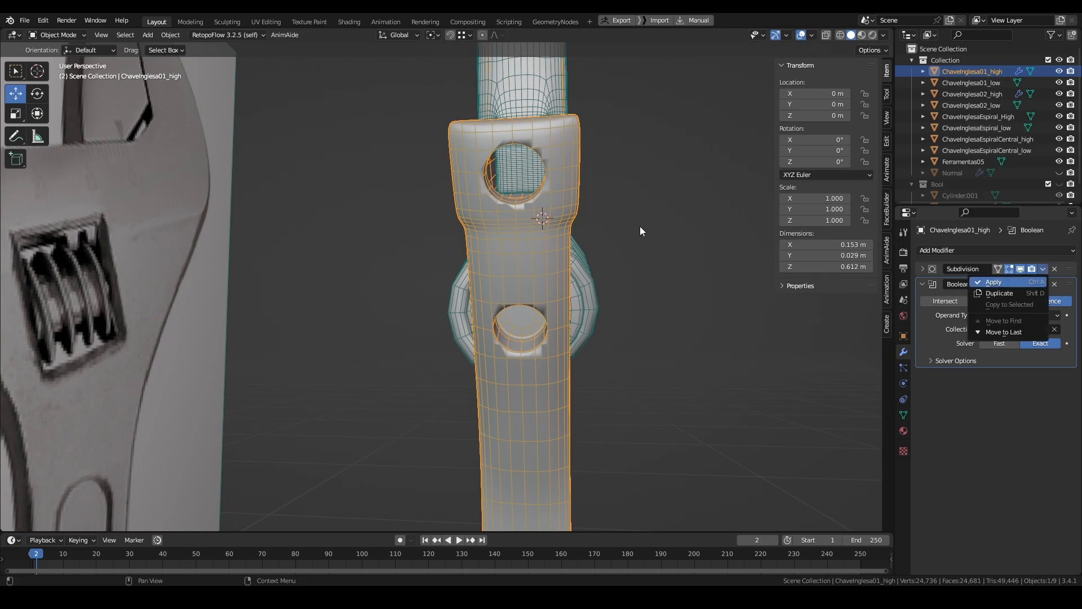
pyautogui.moveTo(662, 224); pyautogui.dragTo(687, 231, button='middle')
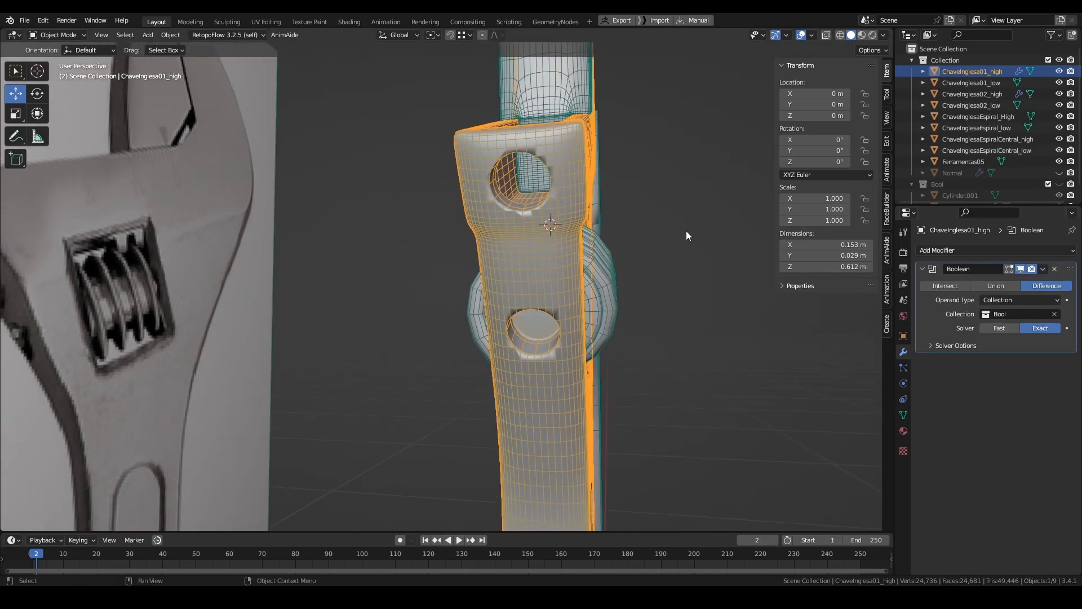
pyautogui.click(1043, 284)
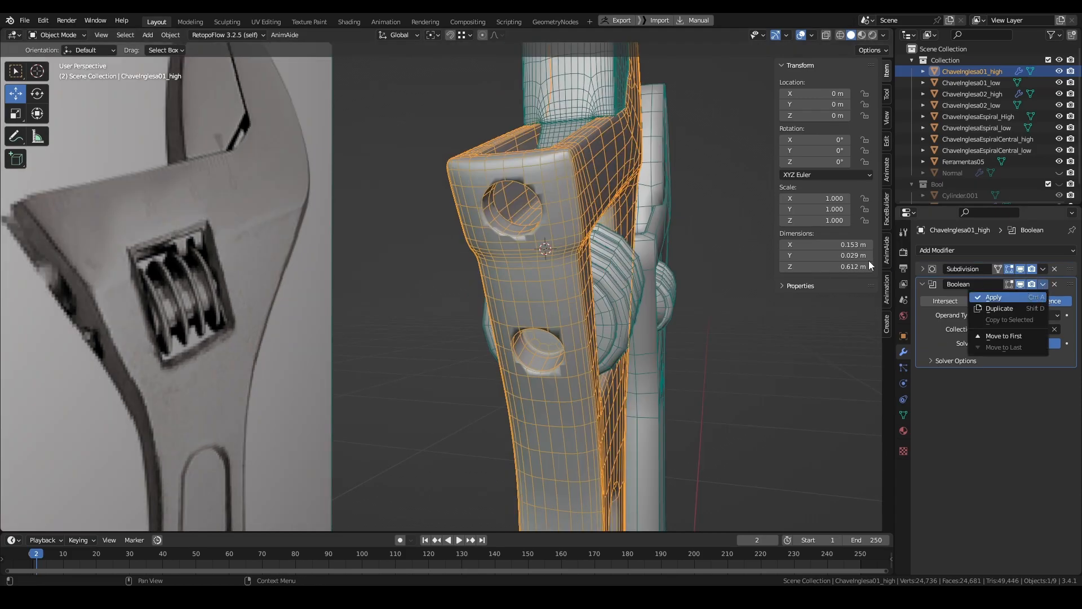
pyautogui.moveTo(705, 272); pyautogui.dragTo(654, 192, button='middle')
pyautogui.click(709, 258)
pyautogui.hotkey('ctrl', 's')
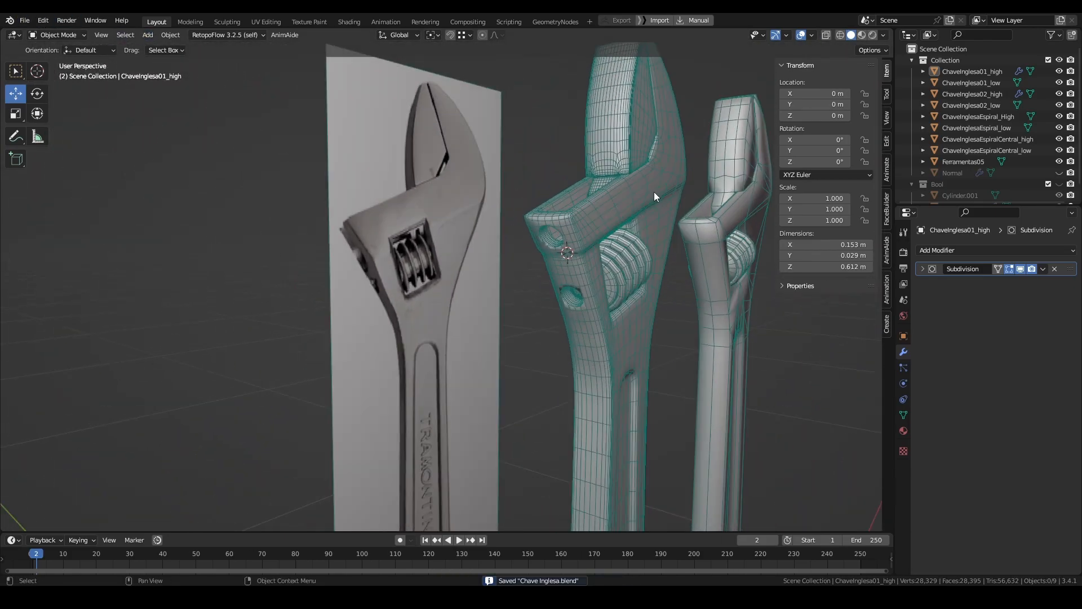
# - Add a Data Transfer modifier to the high-poly body that copies face-corner custom normals from the Normal object
pyautogui.click(654, 192)
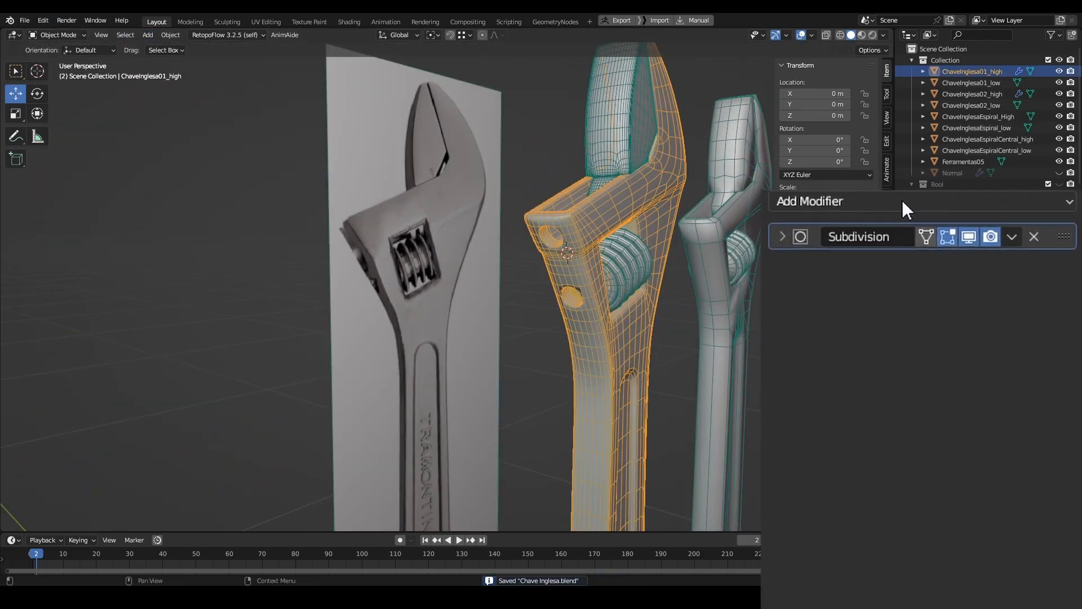
pyautogui.click(986, 248)
pyautogui.click(493, 257)
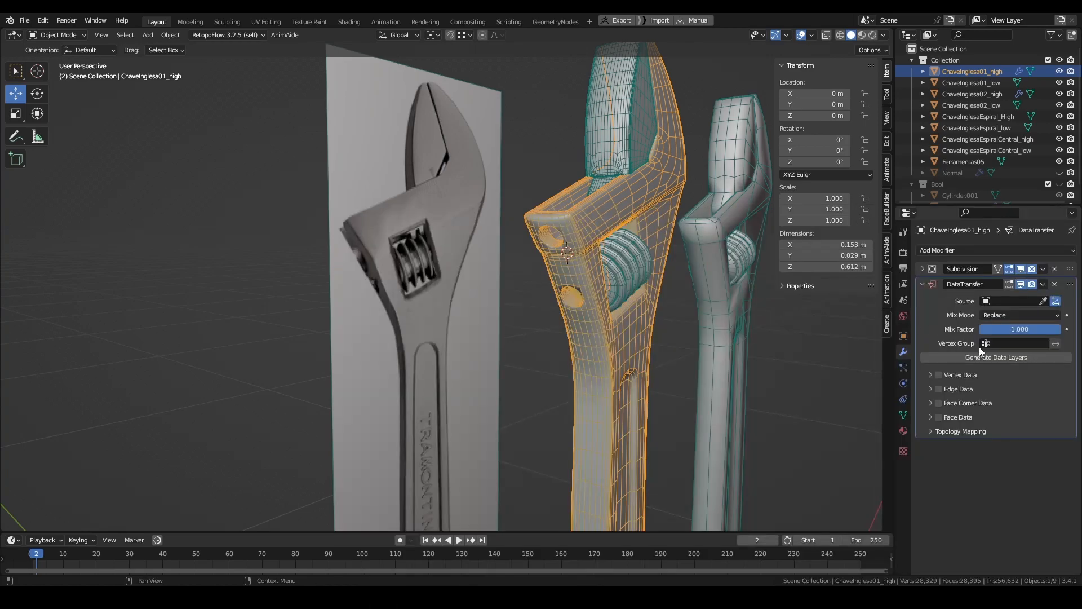
pyautogui.click(930, 403)
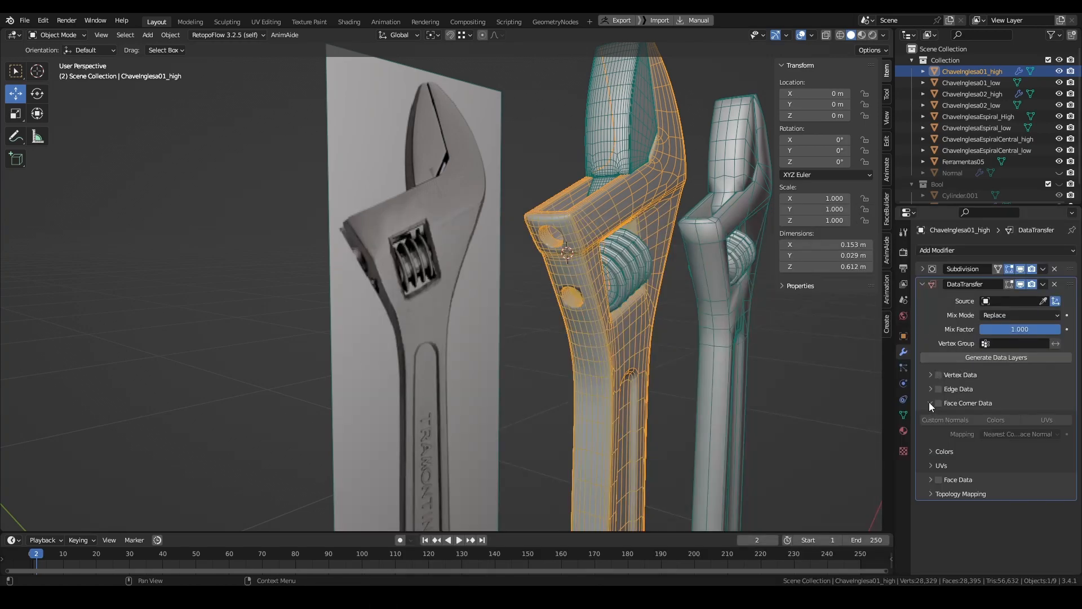
pyautogui.click(741, 363)
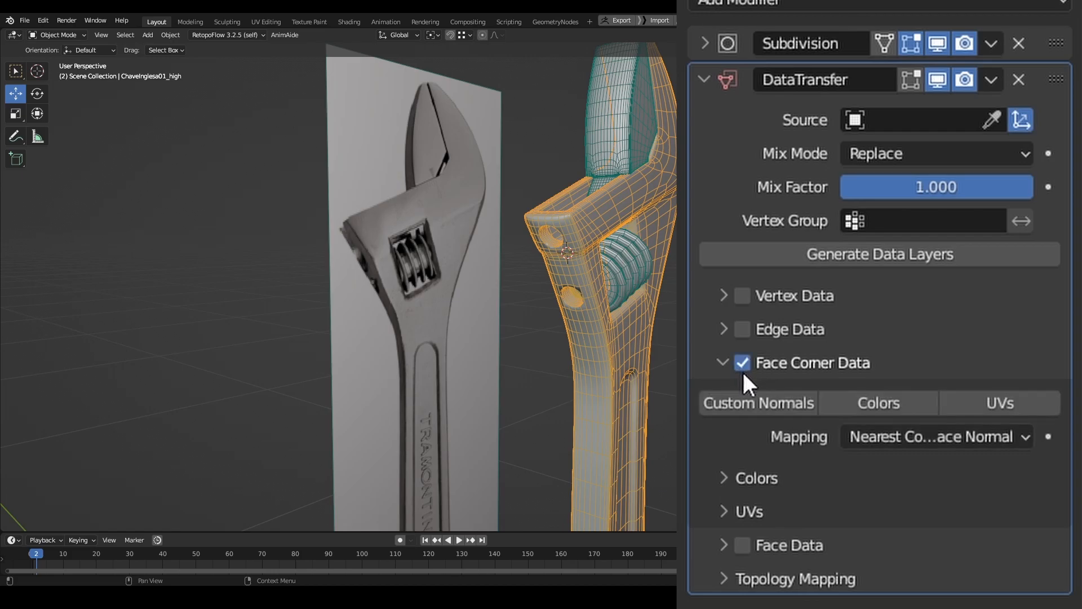
pyautogui.click(762, 401)
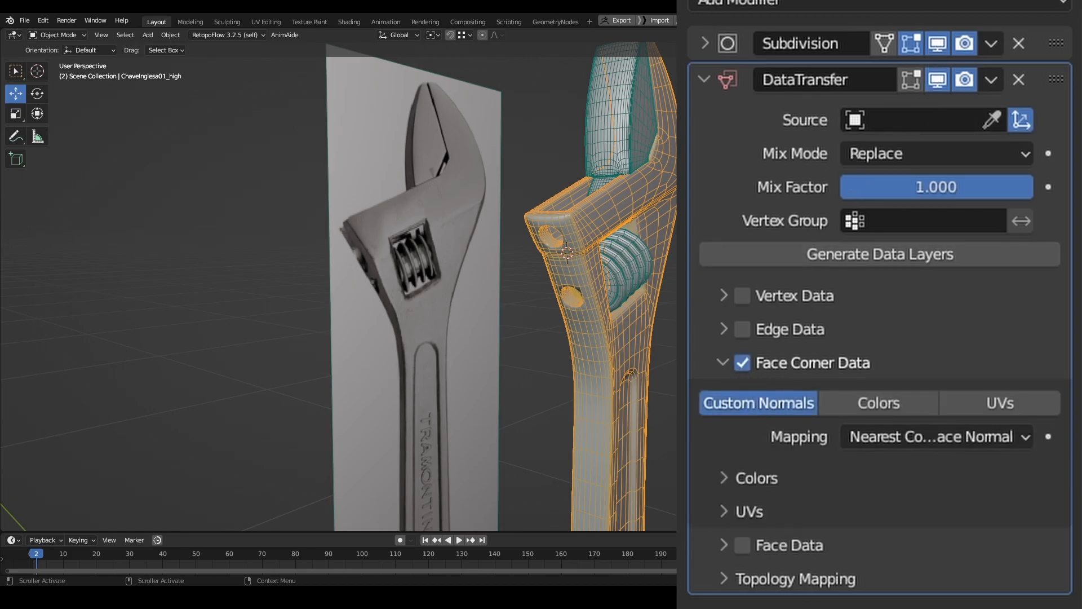
pyautogui.click(1044, 301)
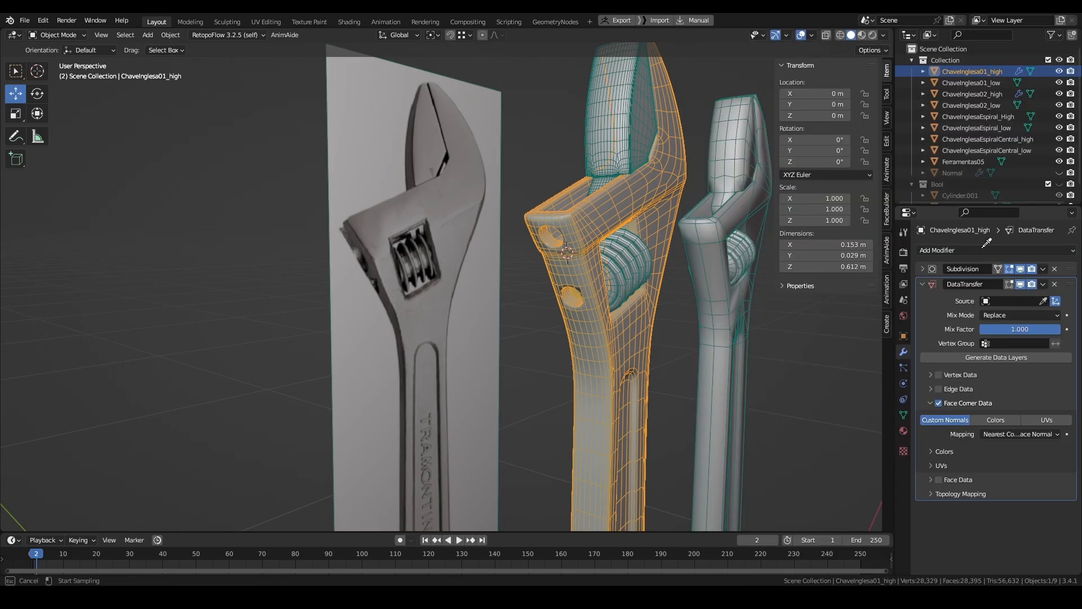
pyautogui.click(959, 173)
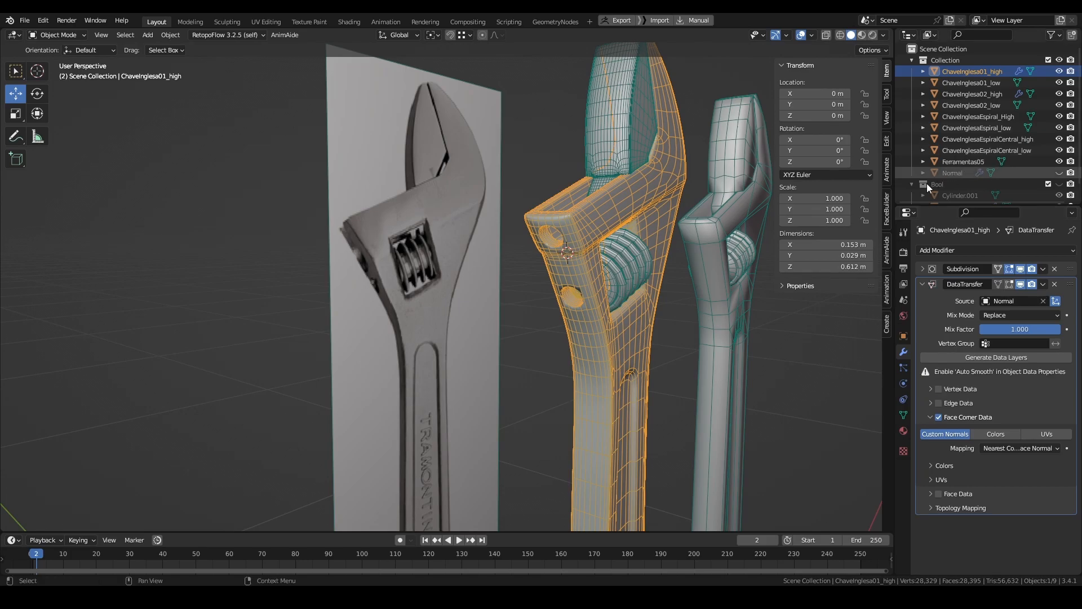
# - Enable Auto Smooth at 30° in the high-poly body's normals settings
pyautogui.moveTo(705, 266); pyautogui.dragTo(648, 209, button='middle')
pyautogui.scroll(3, 664, 187)
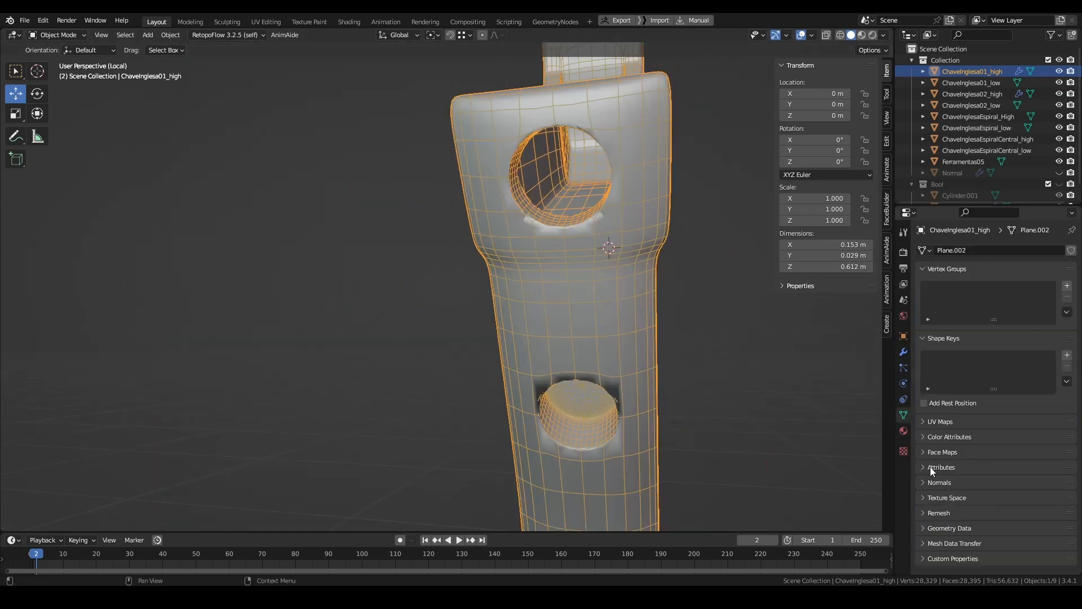
pyautogui.click(924, 481)
pyautogui.click(983, 499)
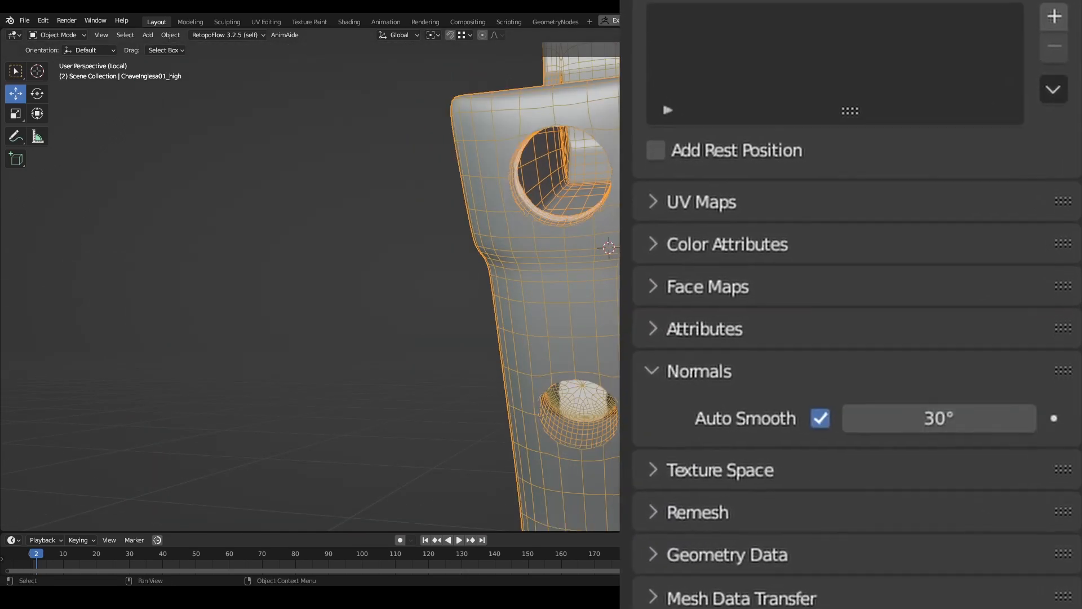
pyautogui.hotkey('alt', 'a')
pyautogui.press('KP_Divide')
pyautogui.moveTo(665, 344); pyautogui.dragTo(661, 296, button='middle')
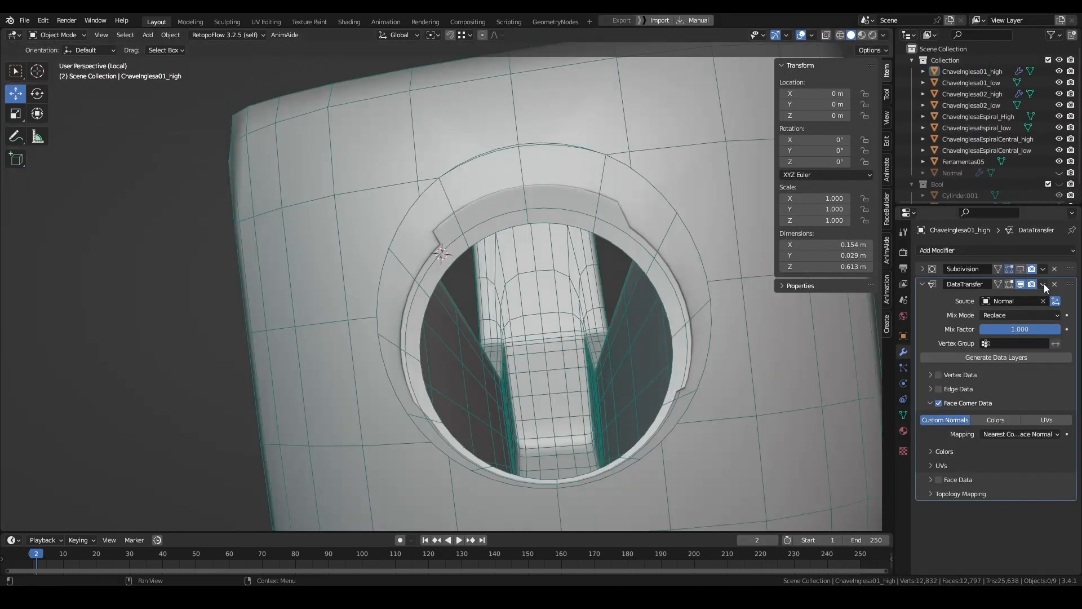
# - Turn off the Data Transfer modifier's viewport display and remove the Subdivision modifier from the high-poly body
pyautogui.click(1043, 284)
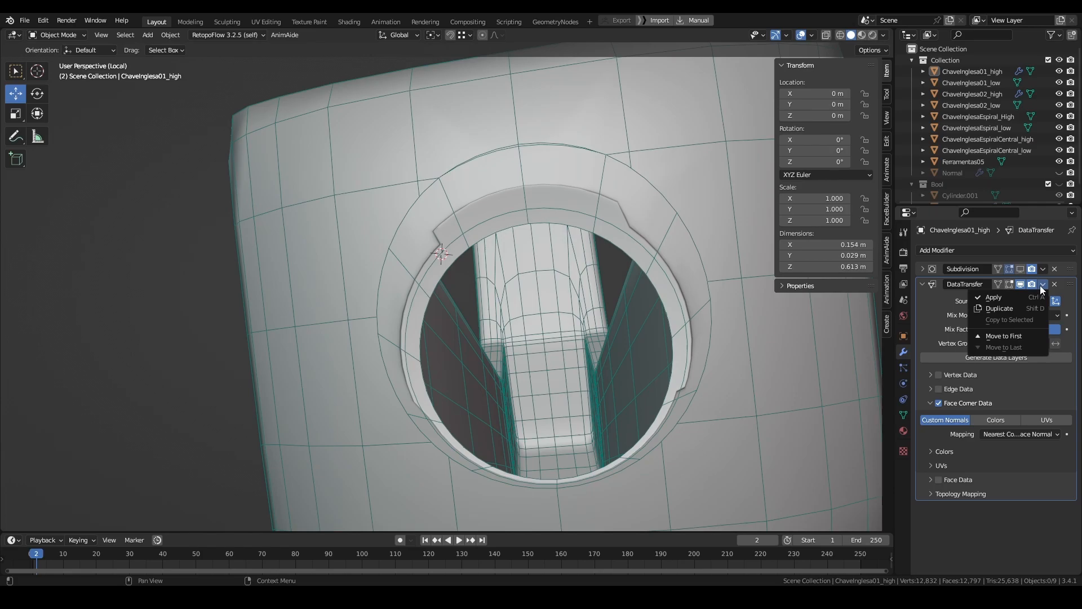
pyautogui.press('Tab')
pyautogui.moveTo(666, 265); pyautogui.dragTo(610, 324, button='middle')
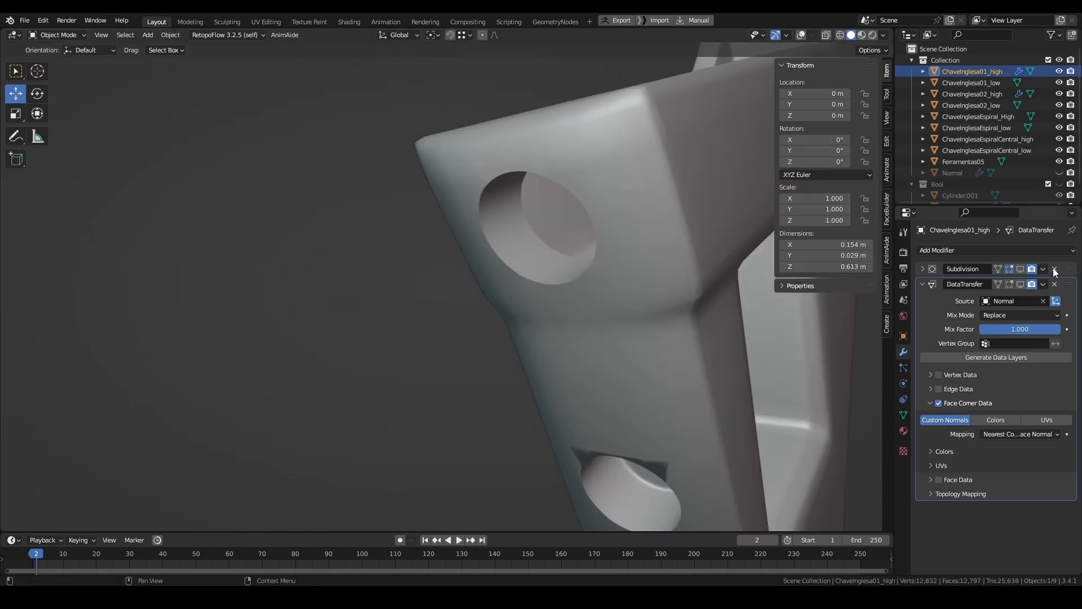
pyautogui.moveTo(695, 332); pyautogui.dragTo(672, 314, button='middle')
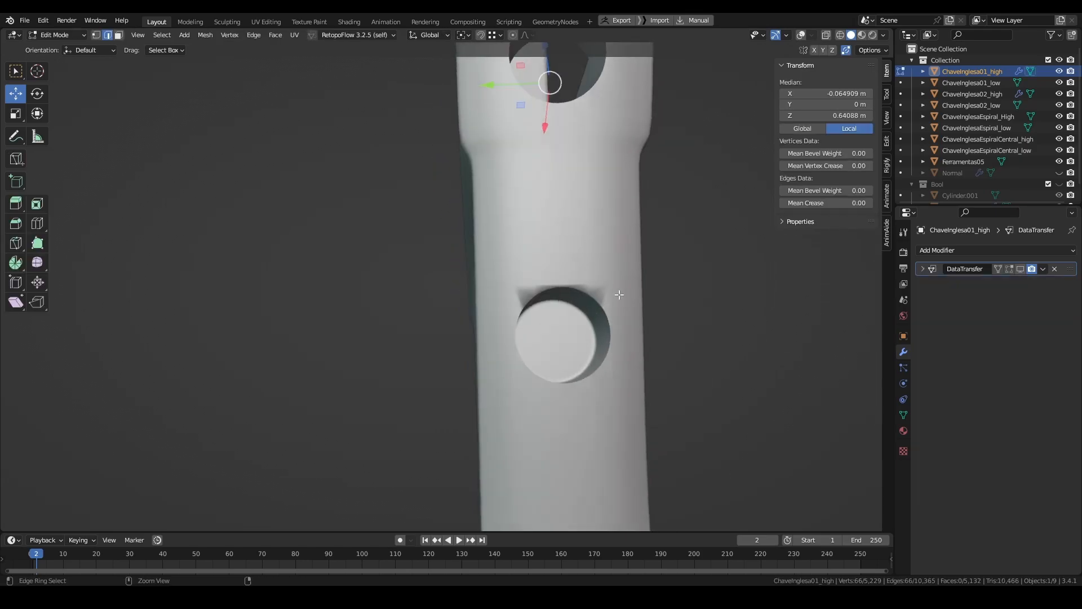
# - Select the complete rim of the lower hole in the high-poly wrench head and mark its edges as sharp
pyautogui.hotkey('alt', 'shift', 'z')
pyautogui.moveTo(619, 295); pyautogui.dragTo(586, 315, button='middle')
pyautogui.keyDown('ctrl'); pyautogui.keyDown('alt'); pyautogui.moveTo(586, 316); pyautogui.dragTo(569, 283, button='middle'); pyautogui.keyUp('alt'); pyautogui.keyUp('ctrl')
pyautogui.click(495, 337)
pyautogui.keyDown('ctrl'); pyautogui.click(583, 288); pyautogui.keyUp('ctrl')
pyautogui.hotkey('ctrl', 'z')
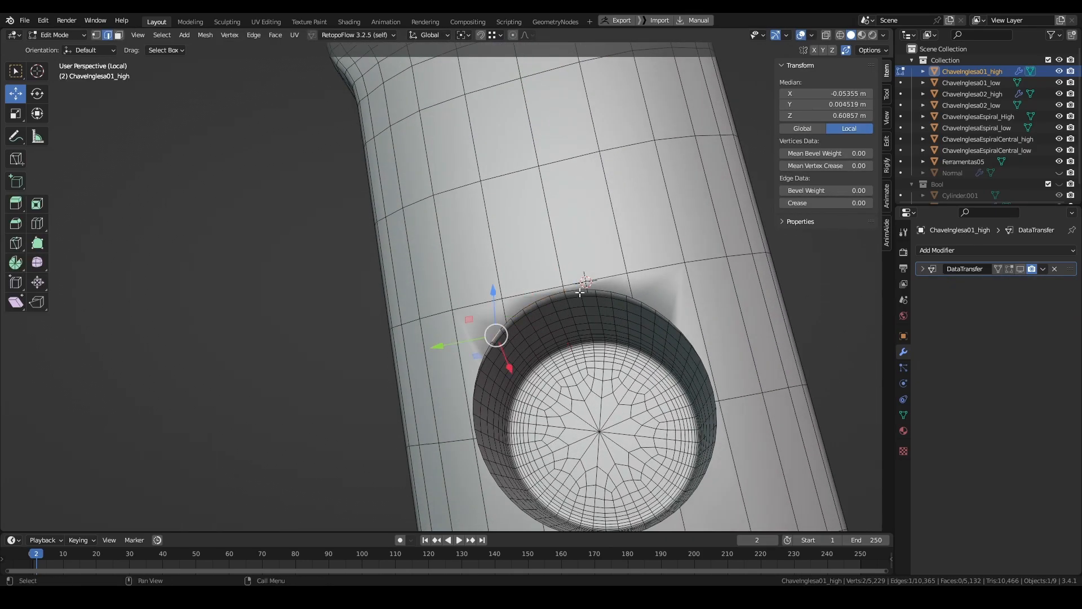
pyautogui.keyDown('ctrl'); pyautogui.click(576, 291); pyautogui.keyUp('ctrl')
pyautogui.keyDown('ctrl'); pyautogui.click(665, 311); pyautogui.keyUp('ctrl')
pyautogui.moveTo(667, 314); pyautogui.dragTo(704, 327, button='middle')
pyautogui.keyDown('ctrl'); pyautogui.click(687, 455); pyautogui.keyUp('ctrl')
pyautogui.keyDown('shift'); pyautogui.moveTo(687, 451); pyautogui.dragTo(716, 324, button='middle'); pyautogui.keyUp('shift')
pyautogui.keyDown('ctrl'); pyautogui.click(626, 405); pyautogui.keyUp('ctrl')
pyautogui.moveTo(625, 404); pyautogui.dragTo(589, 428, button='middle')
pyautogui.keyDown('ctrl'); pyautogui.click(533, 366); pyautogui.keyUp('ctrl')
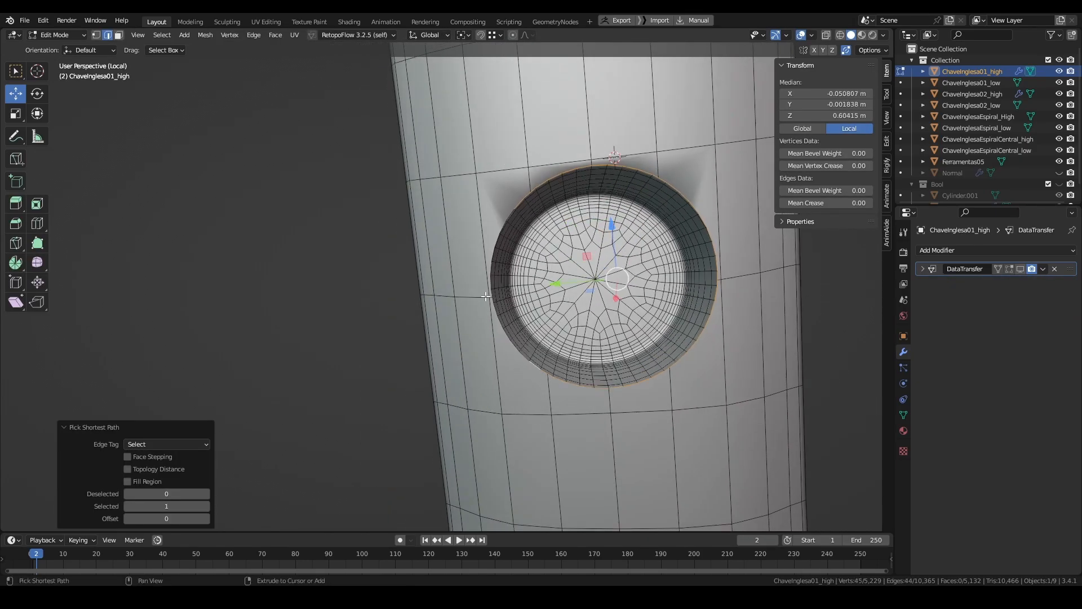
pyautogui.keyDown('ctrl'); pyautogui.click(491, 230); pyautogui.keyUp('ctrl')
pyautogui.scroll(4, 493, 228)
pyautogui.rightClick(560, 253)
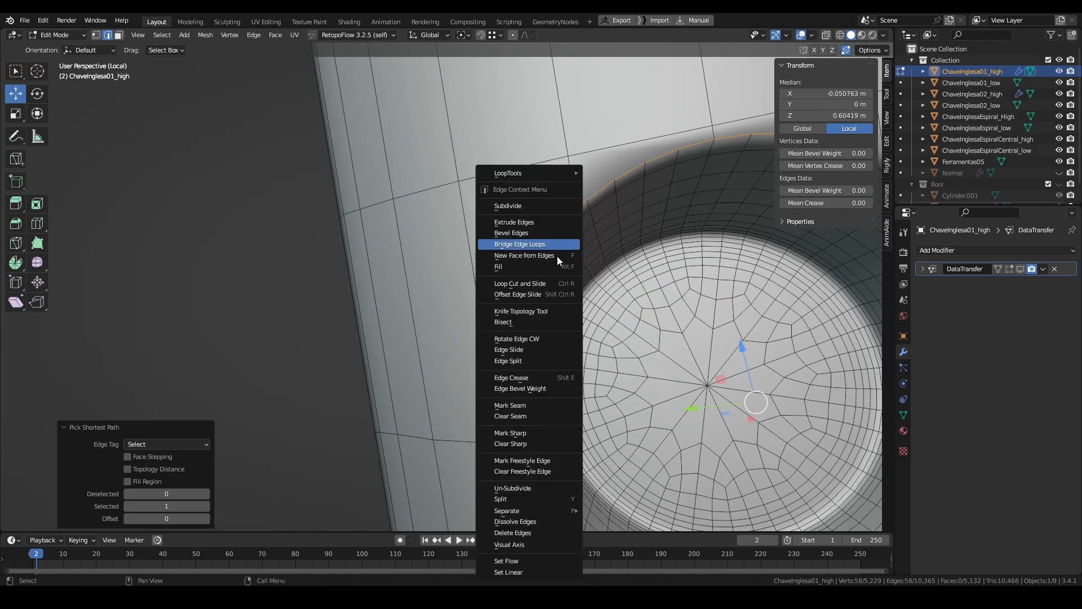
pyautogui.click(541, 433)
pyautogui.moveTo(542, 432); pyautogui.dragTo(608, 402, button='middle')
pyautogui.scroll(-5, 658, 389)
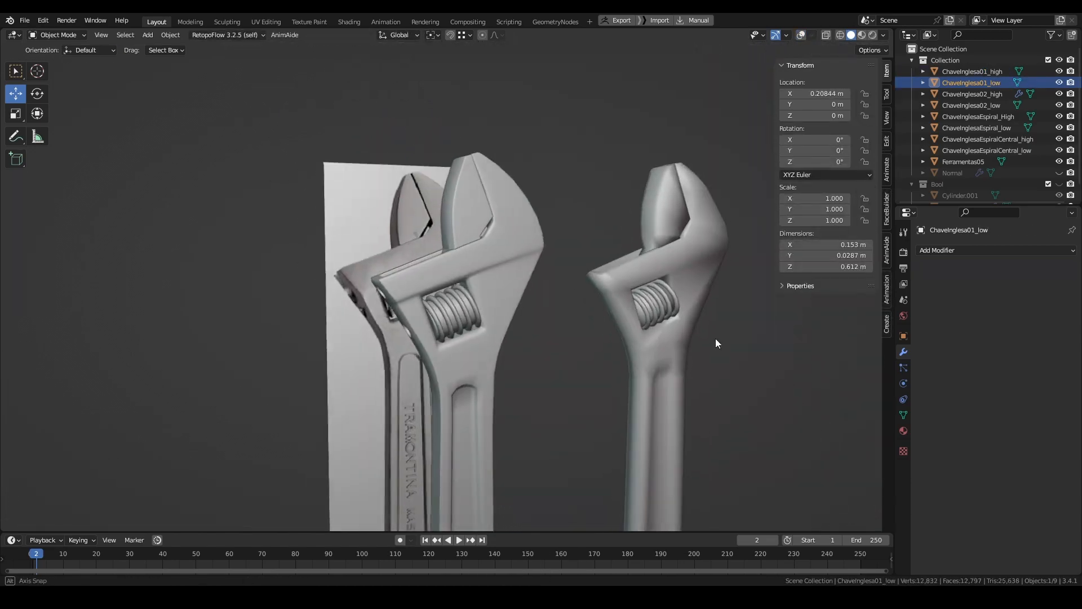
# - Isolate the low-poly wrench body and add a Boolean modifier with the Bool collection as its operand
pyautogui.press('KP_Divide')
pyautogui.moveTo(554, 303); pyautogui.dragTo(693, 299, button='middle')
pyautogui.click(958, 250)
pyautogui.click(897, 309)
pyautogui.click(1028, 300)
pyautogui.click(1015, 335)
pyautogui.click(1014, 314)
pyautogui.click(1009, 328)
pyautogui.moveTo(586, 268); pyautogui.dragTo(647, 299, button='middle')
# - Duplicate the low-poly body in place, rename the copy ChaveInglesa01_low.Backup and hide it
pyautogui.click(1020, 269)
pyautogui.hotkey('shift', 'd')
pyautogui.rightClick(733, 337)
pyautogui.doubleClick(978, 94)
pyautogui.click(1035, 95)
pyautogui.press('BackSpace')
pyautogui.press('BackSpace')
pyautogui.press('BackSpace')
pyautogui.write('Backup')
pyautogui.click(1059, 94)
# - Apply the Boolean modifier on ChaveInglesa01_low and open its mesh for vertex editing around the upper hole
pyautogui.click(971, 83)
pyautogui.click(1020, 269)
pyautogui.moveTo(586, 316); pyautogui.dragTo(609, 224, button='middle')
pyautogui.press('Tab')
pyautogui.moveTo(569, 265); pyautogui.dragTo(630, 210, button='middle')
pyautogui.hotkey('shift', 'alt', 'z')
pyautogui.scroll(4, 552, 248)
pyautogui.press('1')
# - Connect two pairs of vertices beside the upper hole in the low-poly wrench head
pyautogui.keyDown('shift'); pyautogui.click(575, 247); pyautogui.keyUp('shift')
pyautogui.rightClick(576, 247)
pyautogui.click(578, 320)
pyautogui.click(584, 276)
pyautogui.keyDown('shift'); pyautogui.click(636, 199); pyautogui.keyUp('shift')
pyautogui.rightClick(629, 229)
pyautogui.click(630, 305)
# - Slide the stray vertices along the lower part of the upper hole onto their neighbours to merge them
pyautogui.click(577, 306)
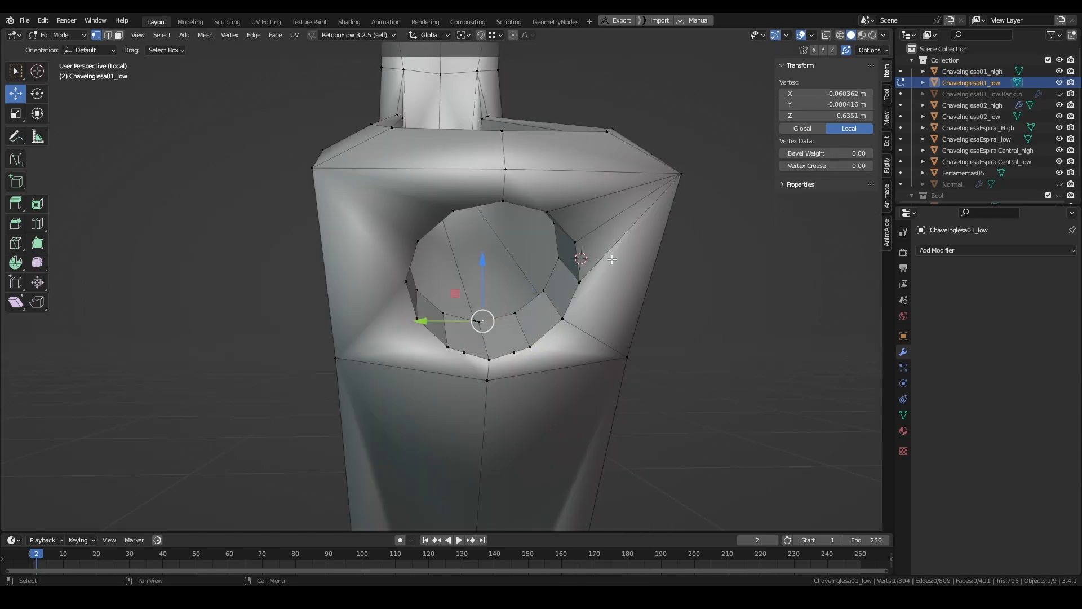
pyautogui.click(568, 262)
pyautogui.press('g')
pyautogui.press('g')
pyautogui.click(512, 331)
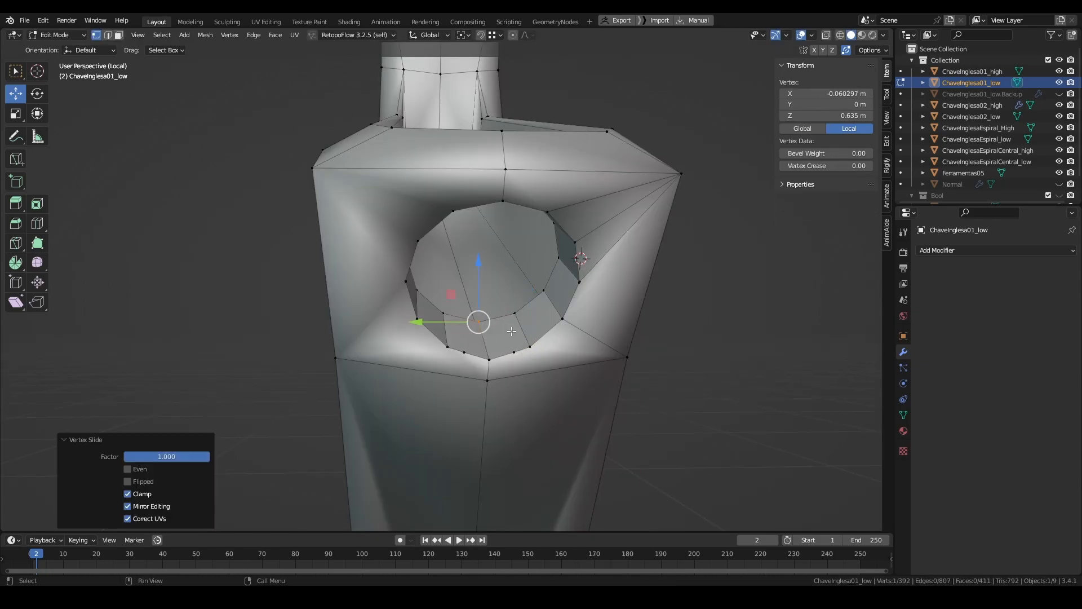
pyautogui.click(513, 349)
pyautogui.press('g')
pyautogui.press('g')
pyautogui.click(546, 341)
pyautogui.click(460, 356)
pyautogui.press('g')
pyautogui.press('g')
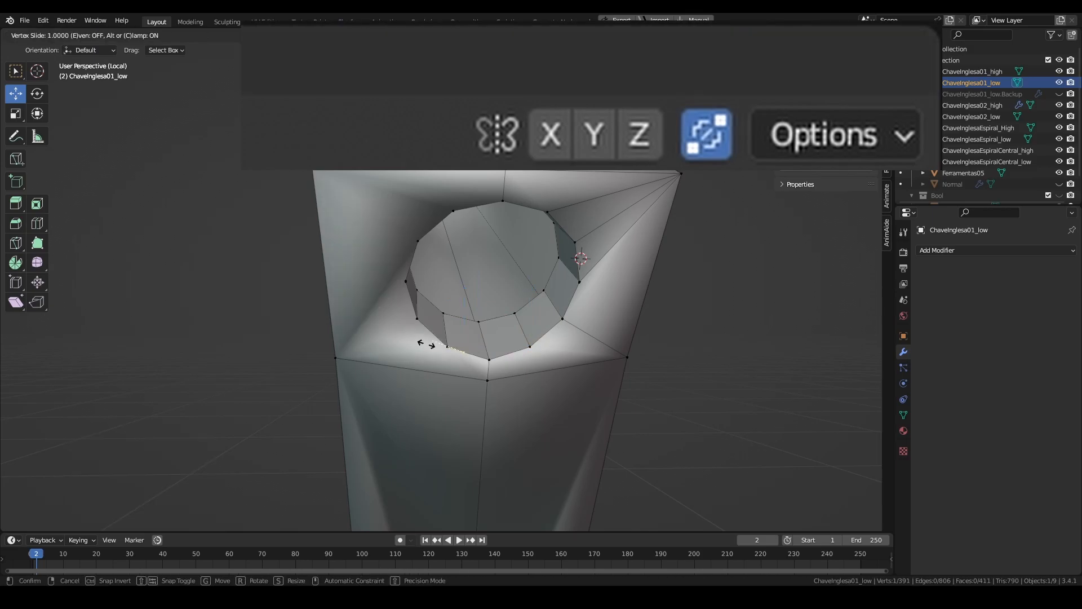
pyautogui.click(428, 343)
# - Connect further vertices around the two holes in the low-poly wrench head to clean up the Boolean topology
pyautogui.keyDown('alt'); pyautogui.moveTo(434, 345); pyautogui.dragTo(528, 331, button='middle'); pyautogui.keyUp('alt')
pyautogui.click(536, 356)
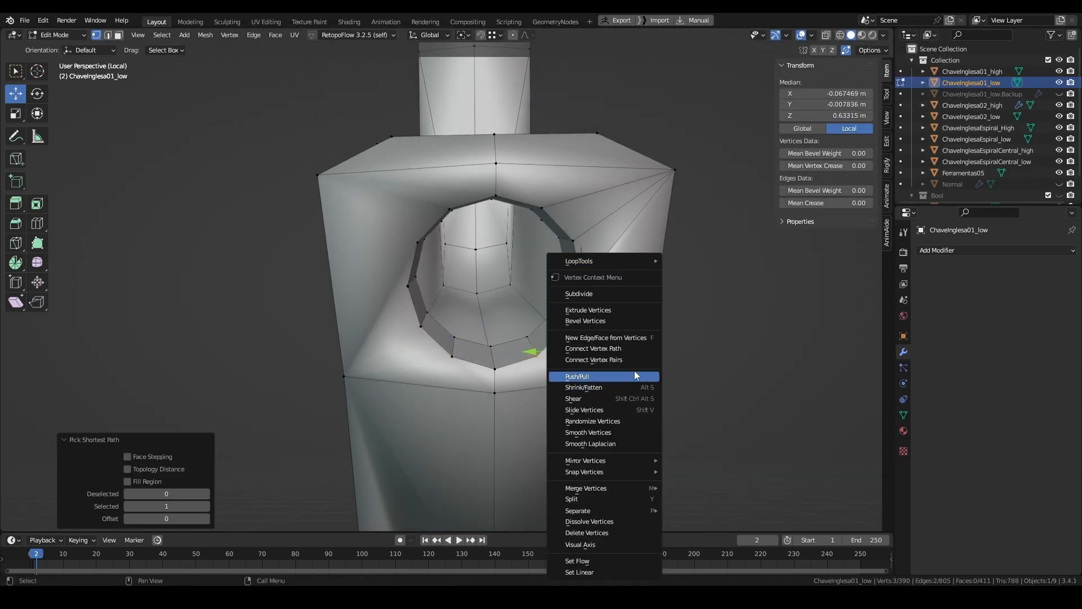
pyautogui.click(635, 376)
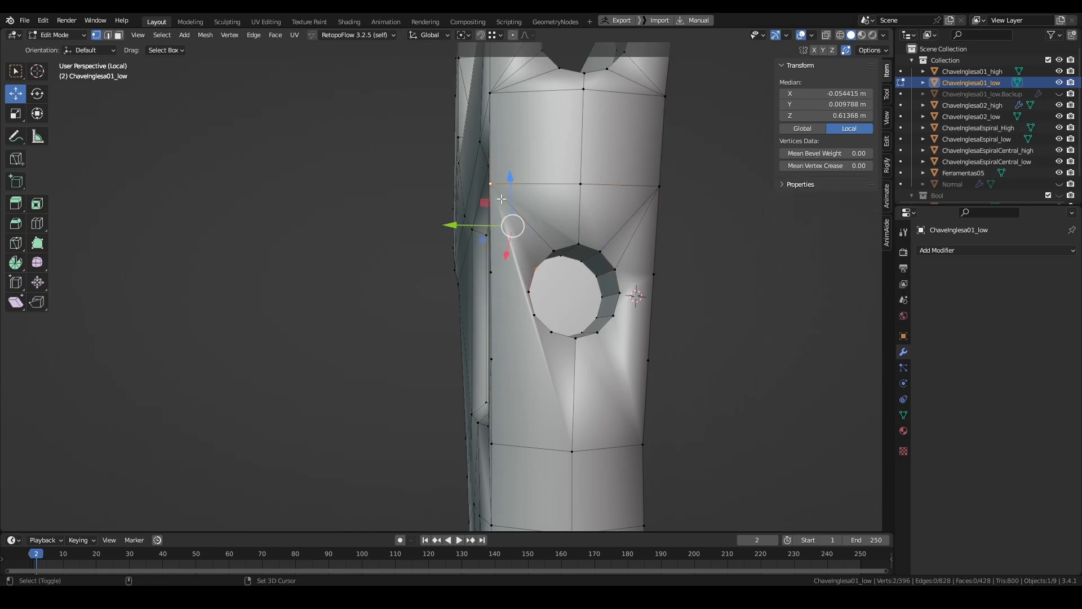
pyautogui.rightClick(645, 377)
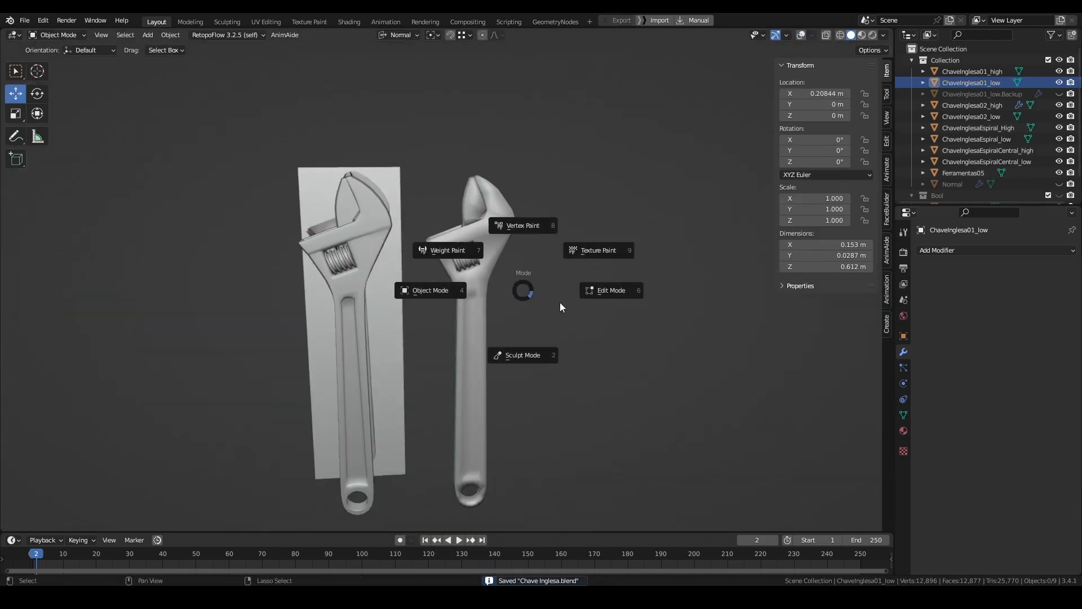
pyautogui.press('Escape')
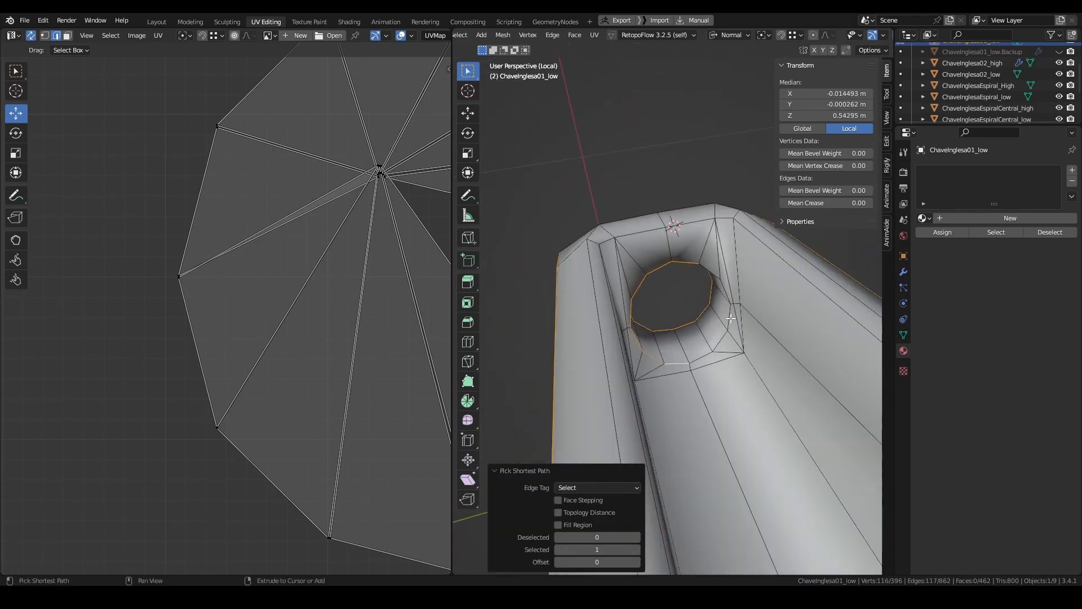
# - Mark seams along the wrench's outer outline and around both rims of the handle's end hole on ChaveInglesa01_low
pyautogui.hotkey('ctrl', 'e')
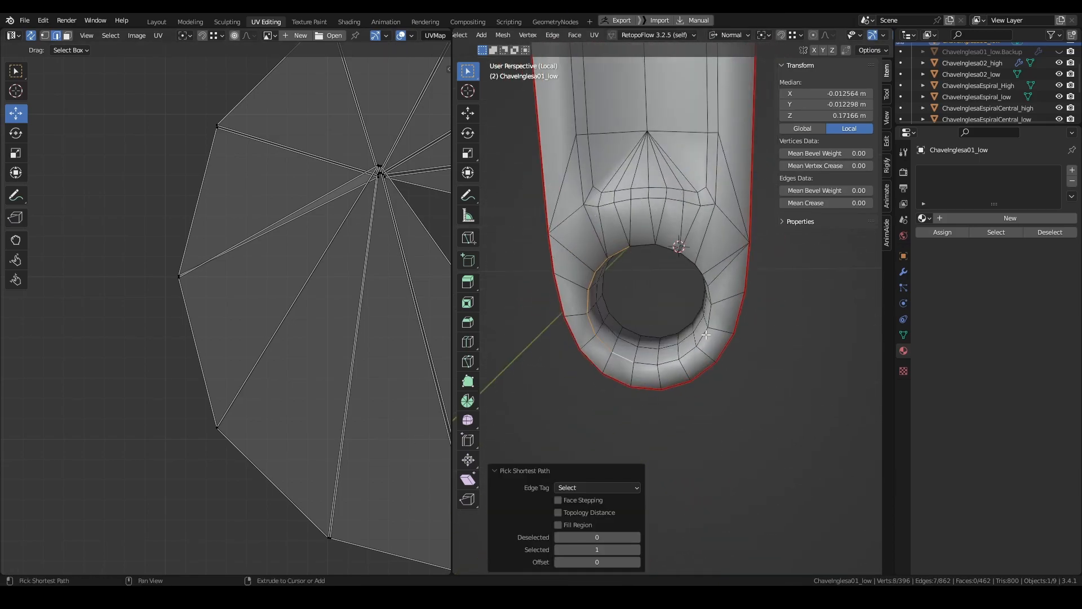
pyautogui.keyDown('ctrl'); pyautogui.click(705, 335); pyautogui.keyUp('ctrl')
pyautogui.moveTo(705, 335); pyautogui.dragTo(709, 271, button='middle')
pyautogui.keyDown('ctrl'); pyautogui.click(649, 225); pyautogui.keyUp('ctrl')
pyautogui.keyDown('shift'); pyautogui.click(648, 241); pyautogui.keyUp('shift')
pyautogui.keyDown('ctrl'); pyautogui.click(616, 262); pyautogui.keyUp('ctrl')
pyautogui.moveTo(616, 262); pyautogui.dragTo(496, 262, button='middle')
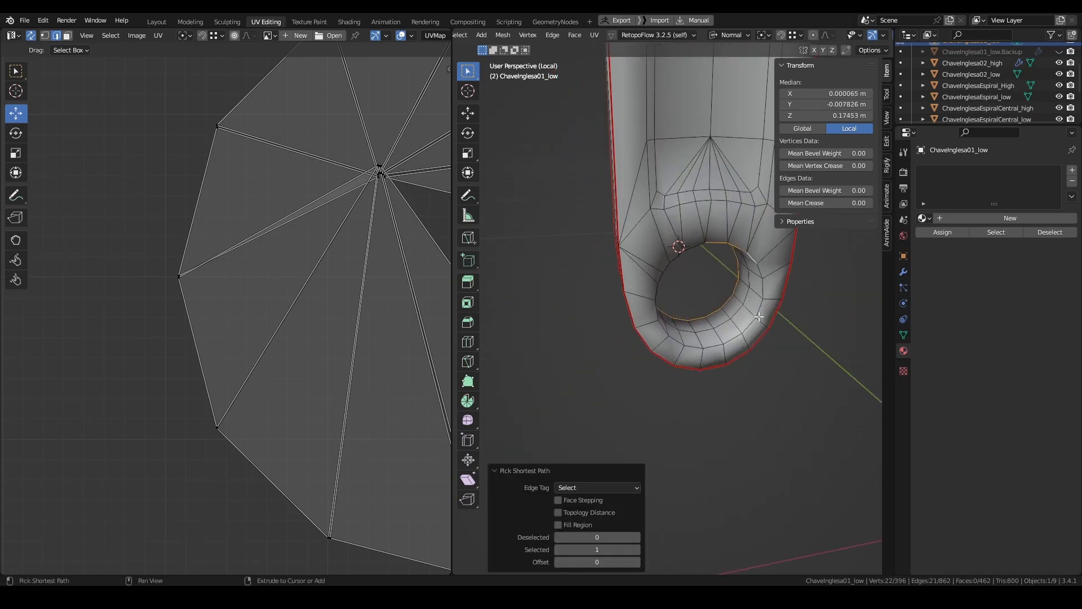
pyautogui.moveTo(732, 315); pyautogui.dragTo(707, 338, button='middle')
pyautogui.keyDown('ctrl'); pyautogui.click(707, 356); pyautogui.keyUp('ctrl')
pyautogui.moveTo(643, 305); pyautogui.dragTo(699, 264, button='middle')
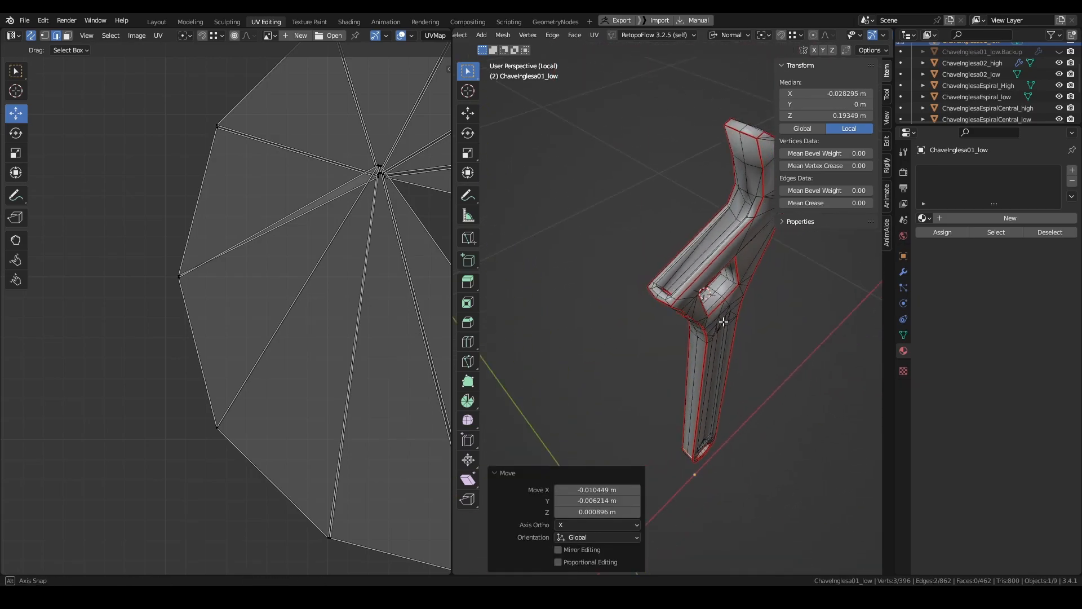
# - Select all connected faces of ChaveInglesa01_low and unwrap them along the marked seams
pyautogui.moveTo(724, 321); pyautogui.dragTo(670, 270, button='middle')
pyautogui.press('3')
pyautogui.press('l')
pyautogui.click(588, 517)
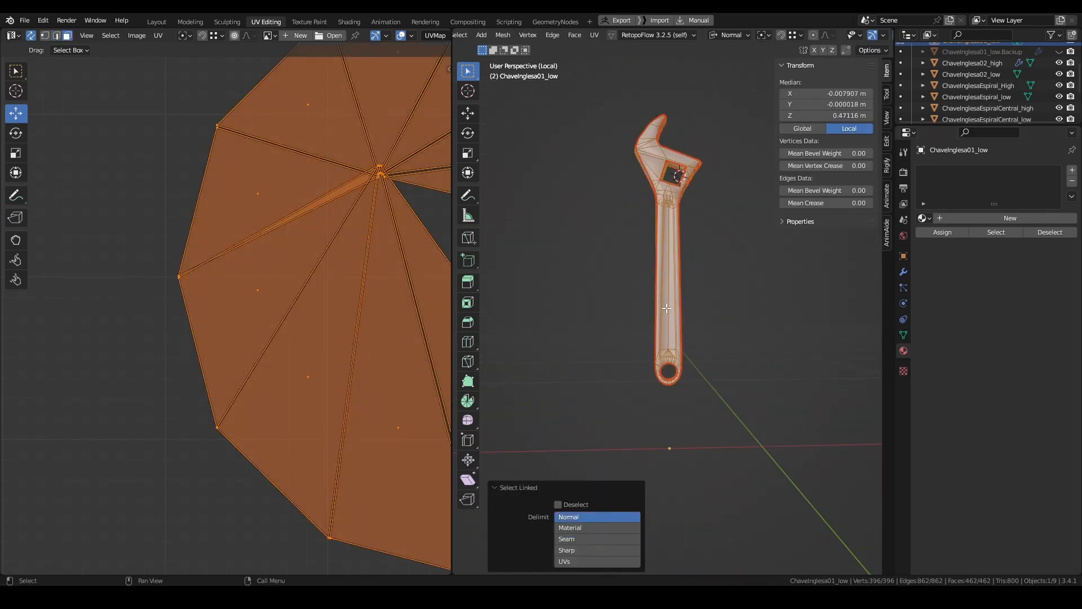
pyautogui.press('u')
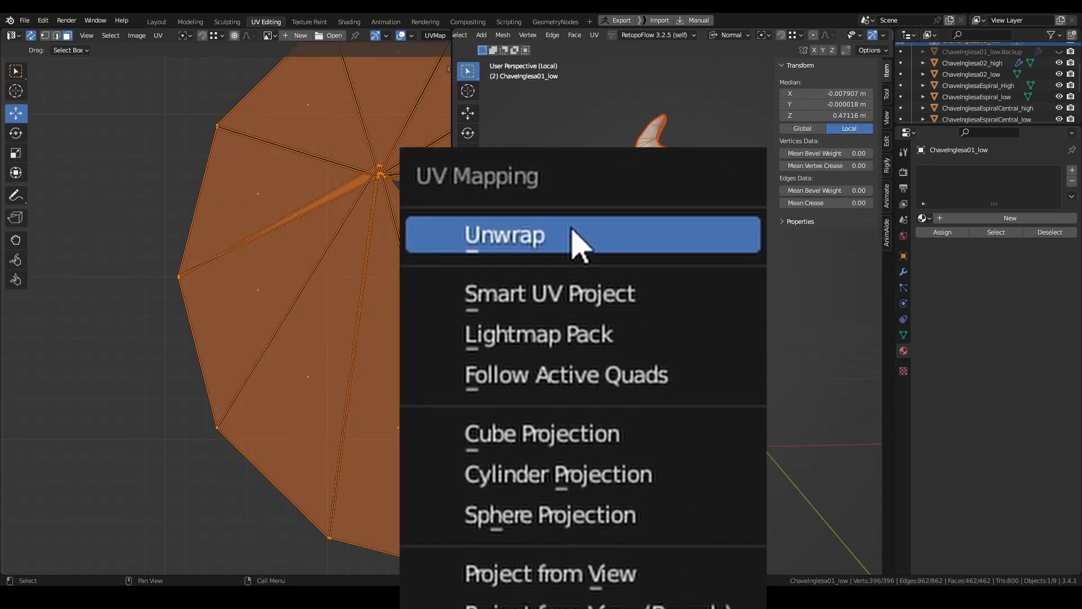
pyautogui.click(571, 228)
pyautogui.scroll(-6, 312, 224)
pyautogui.hotkey('alt', 'a')
pyautogui.scroll(3, 297, 242)
pyautogui.scroll(-2, 313, 240)
pyautogui.keyDown('shift'); pyautogui.moveTo(705, 242); pyautogui.dragTo(708, 257, button='middle'); pyautogui.keyUp('shift')
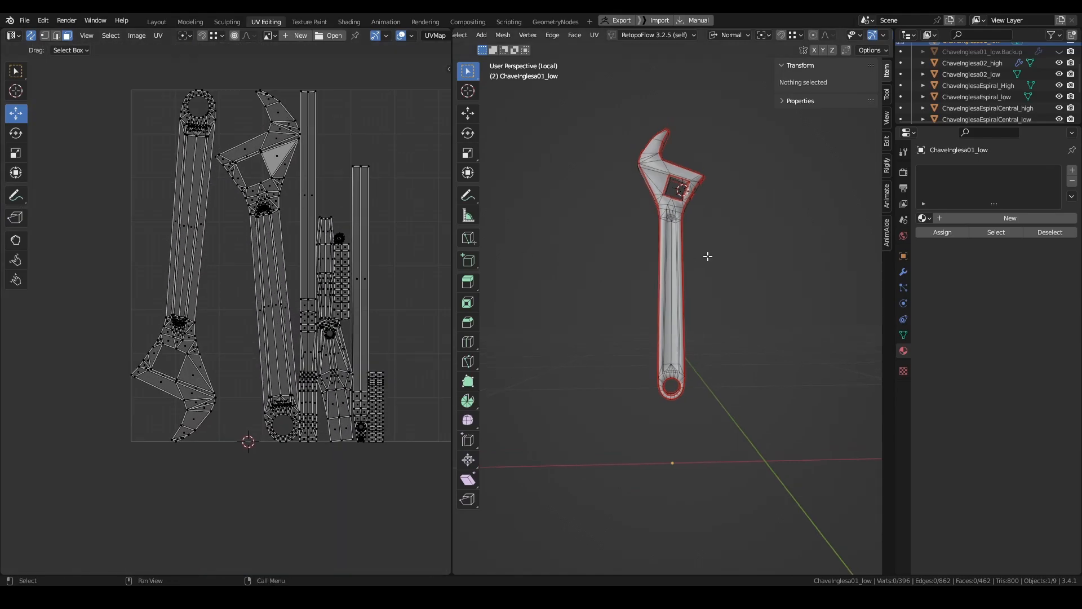
# - Leave the wrench body's isolated view and isolate the movable jaw, ChaveInglesa02_low, for edge editing
pyautogui.press('KP_Divide')
pyautogui.press('Tab')
pyautogui.click(688, 194)
pyautogui.press('KP_Divide')
pyautogui.press('Tab')
pyautogui.press('2')
# - Mark seams along the outline of the movable jaw and the edges of its base
pyautogui.keyDown('ctrl'); pyautogui.click(838, 327); pyautogui.keyUp('ctrl')
pyautogui.moveTo(676, 198); pyautogui.dragTo(558, 372, button='middle')
pyautogui.keyDown('ctrl'); pyautogui.click(717, 275); pyautogui.keyUp('ctrl')
pyautogui.rightClick(558, 372)
pyautogui.click(541, 406)
pyautogui.keyDown('ctrl'); pyautogui.click(763, 333); pyautogui.keyUp('ctrl')
pyautogui.moveTo(763, 333); pyautogui.dragTo(635, 385, button='middle')
pyautogui.rightClick(635, 385)
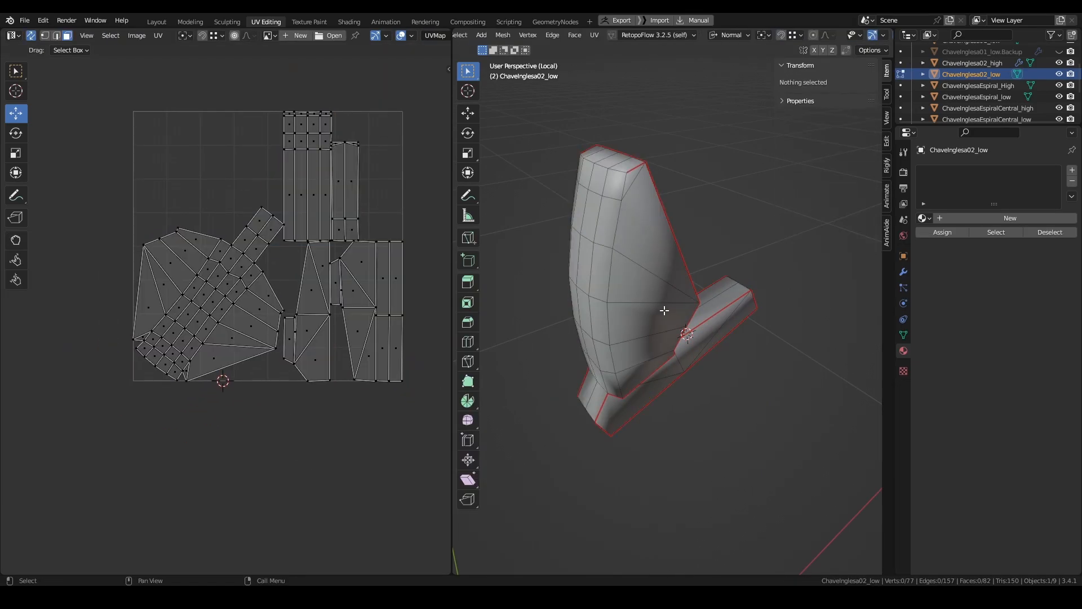
# - Isolate the adjusting screw's thread, ChaveInglesaEspiral_low, and select one edge loop running along the whole spiral
pyautogui.press('KP_Divide')
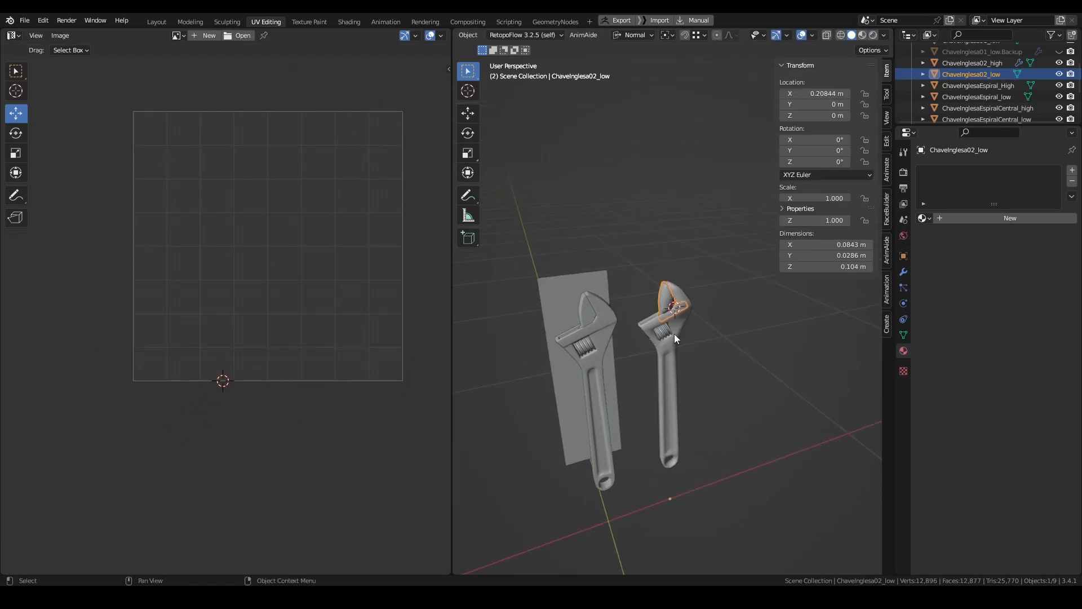
pyautogui.press('Tab')
pyautogui.scroll(4, 671, 334)
pyautogui.click(665, 333)
pyautogui.press('KP_Divide')
pyautogui.press('Tab')
pyautogui.press('2')
pyautogui.moveTo(603, 445); pyautogui.dragTo(569, 421, button='middle')
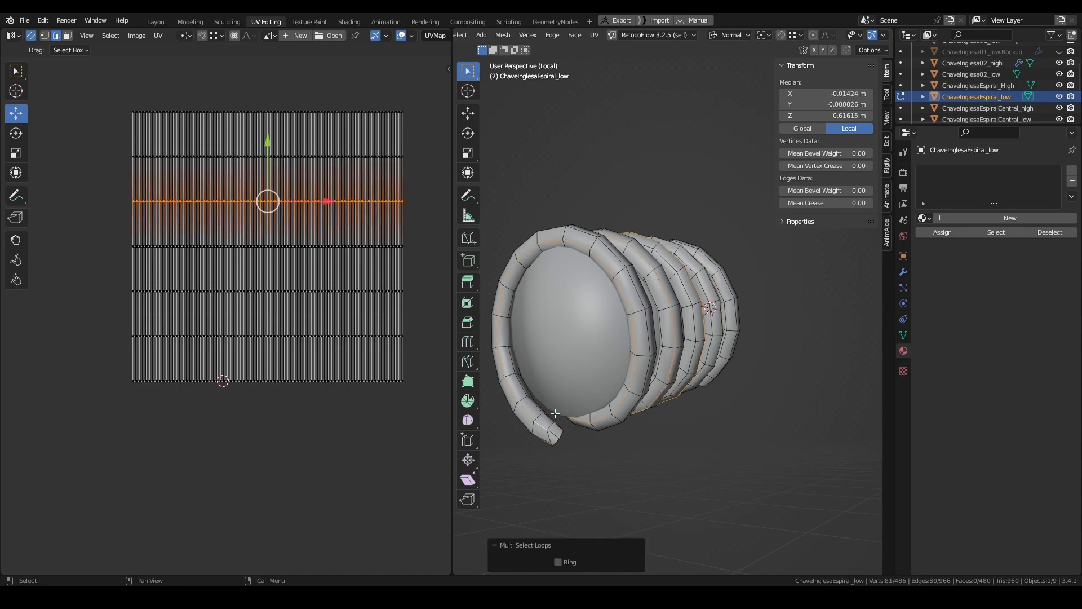
# - Mark the selected spiral edge loop as a seam and unwrap the whole thread
pyautogui.hotkey('ctrl', 'e')
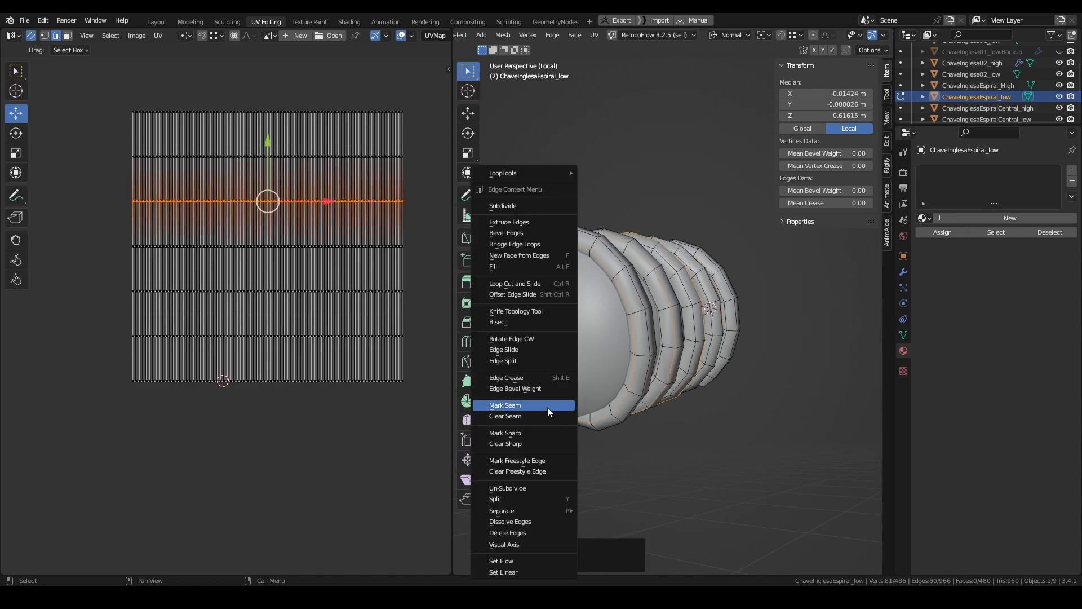
pyautogui.click(549, 408)
pyautogui.hotkey('alt', 'a')
pyautogui.press('a')
pyautogui.press('u')
pyautogui.click(626, 230)
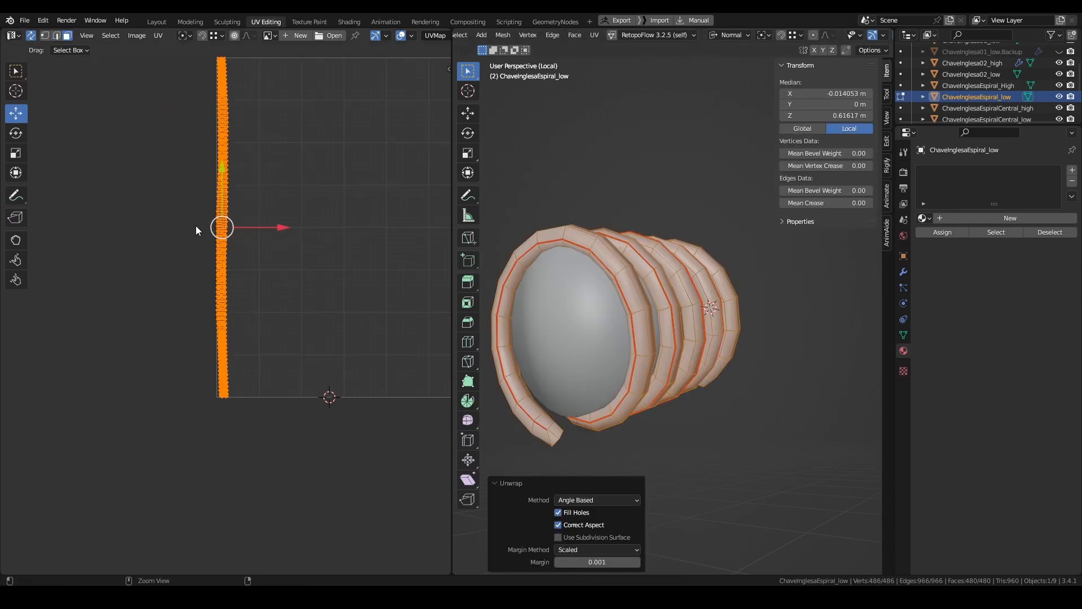
# - Level the upper and lower edges of one face in the spiral's UV strip with Align Y
pyautogui.scroll(10, 195, 225)
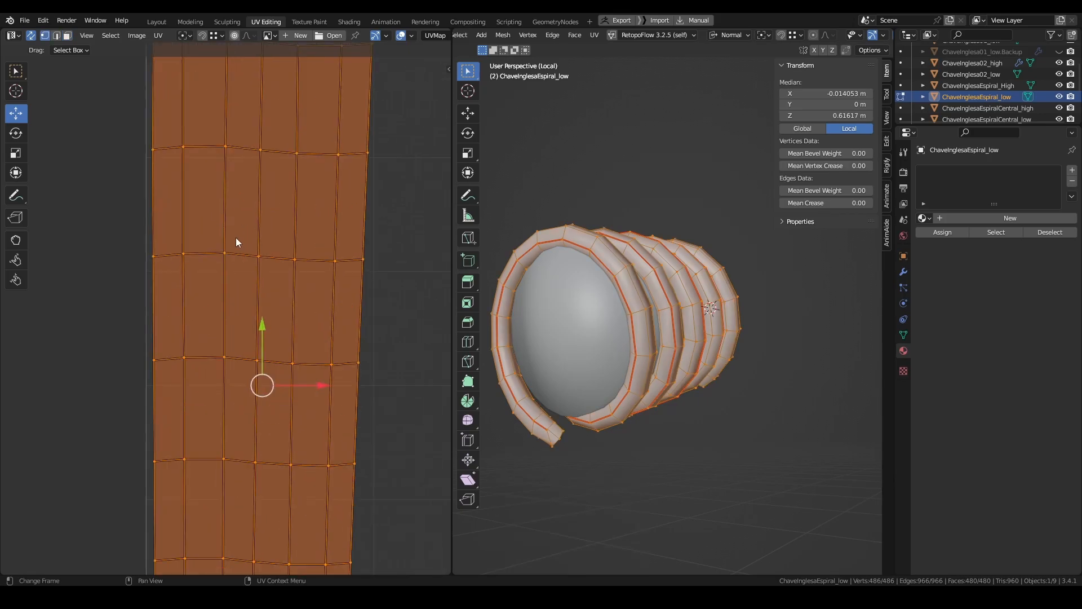
pyautogui.click(248, 255)
pyautogui.press('q')
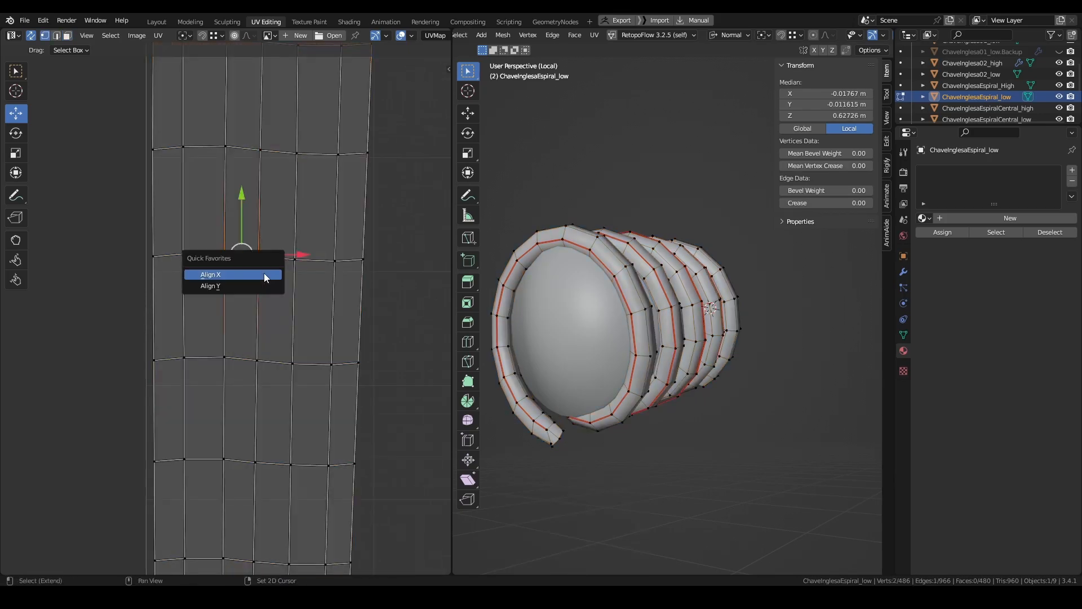
pyautogui.click(250, 286)
pyautogui.moveTo(204, 316); pyautogui.dragTo(259, 375)
pyautogui.press('q')
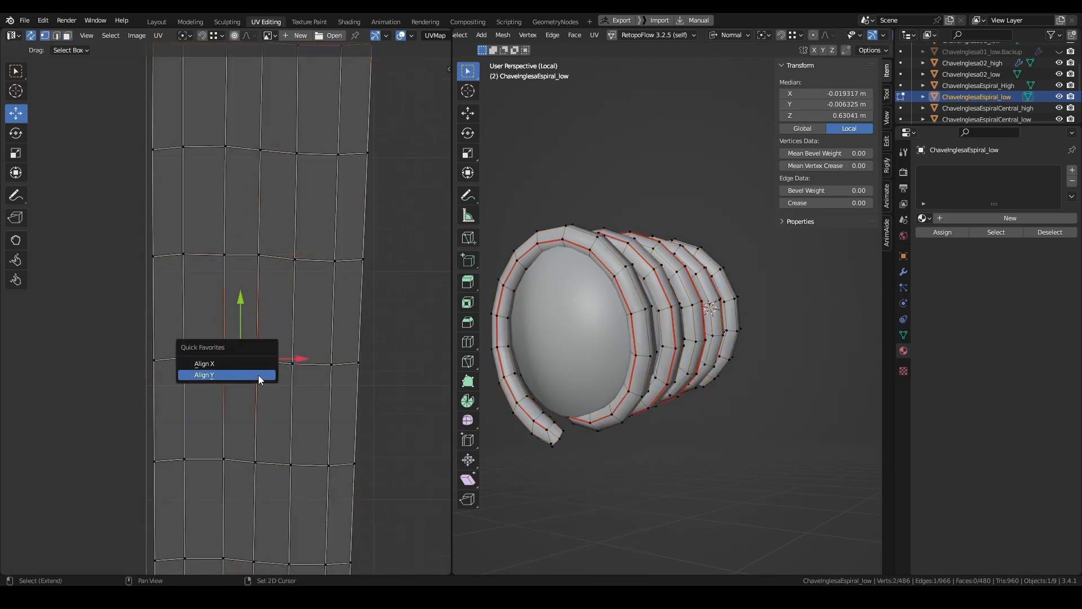
pyautogui.click(255, 377)
# - Straighten the two side edges of the same UV face with Align X and show the UV alignment commands
pyautogui.moveTo(222, 238); pyautogui.dragTo(239, 369)
pyautogui.press('q')
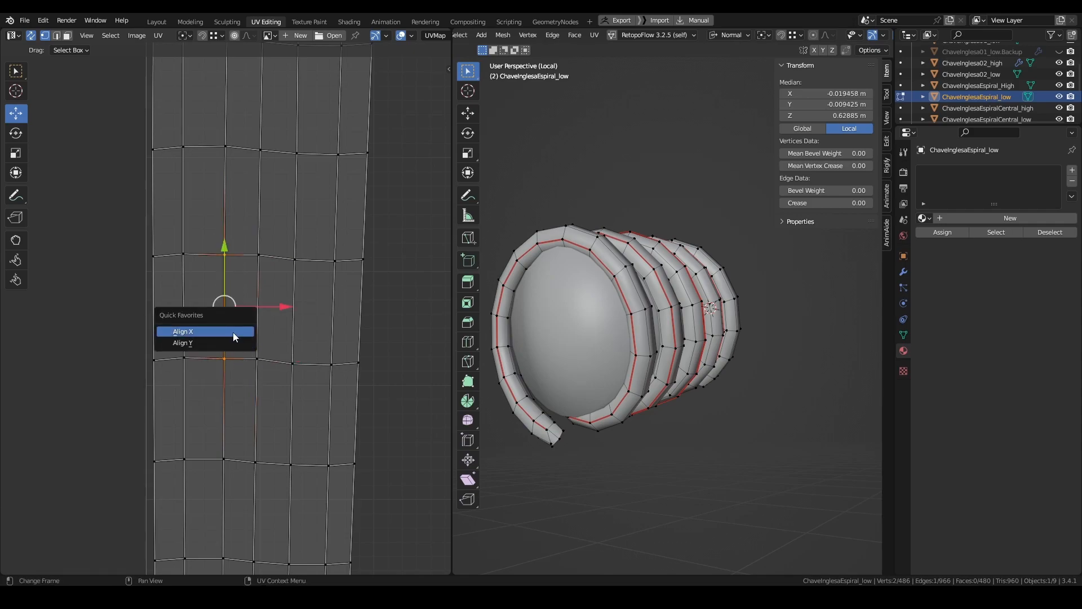
pyautogui.click(234, 336)
pyautogui.moveTo(237, 244); pyautogui.dragTo(276, 356)
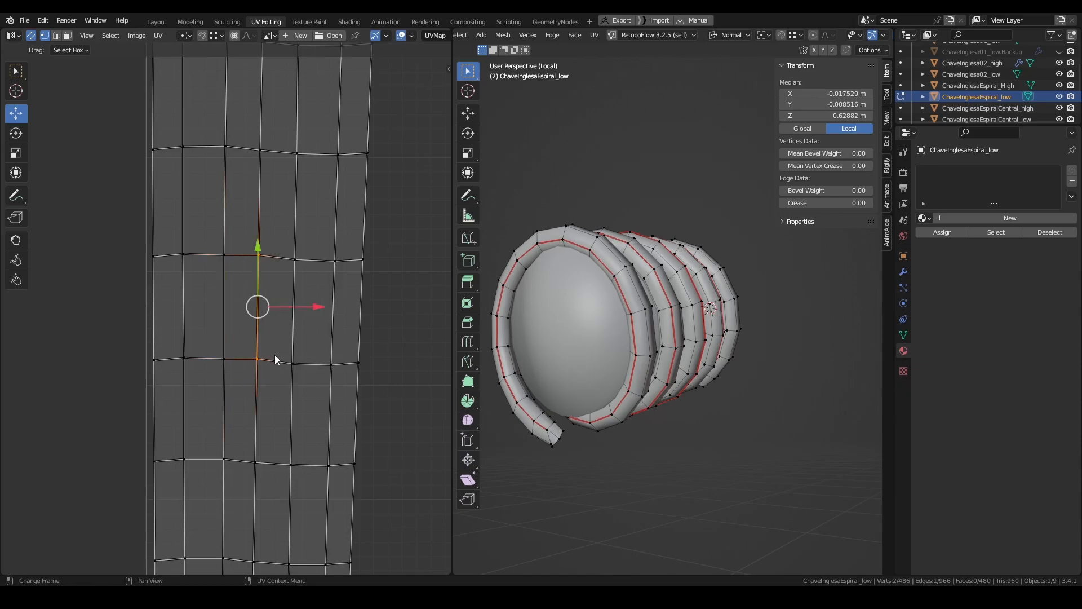
pyautogui.click(261, 353)
pyautogui.click(158, 35)
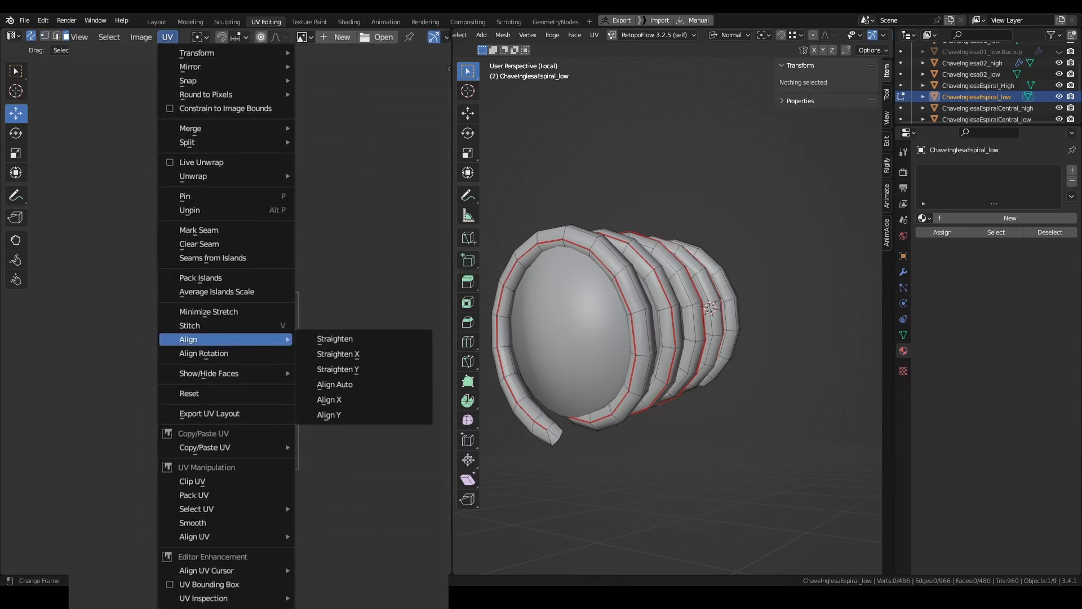
pyautogui.moveTo(451, 468)
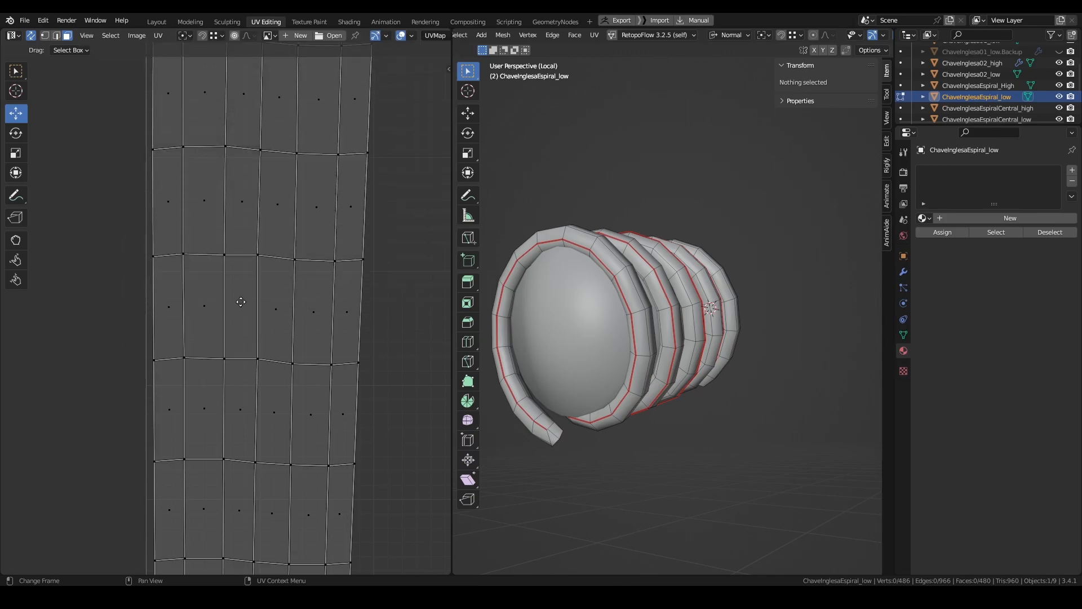
# - Make the squared face active, select its whole linked island and apply Follow Active Quads
pyautogui.click(245, 303)
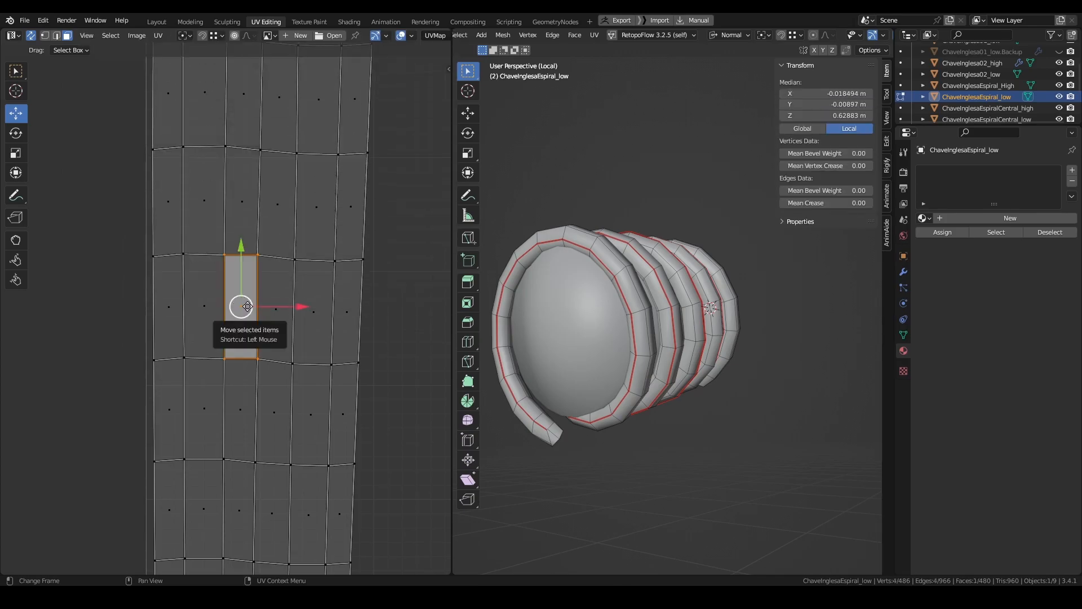
pyautogui.press('l')
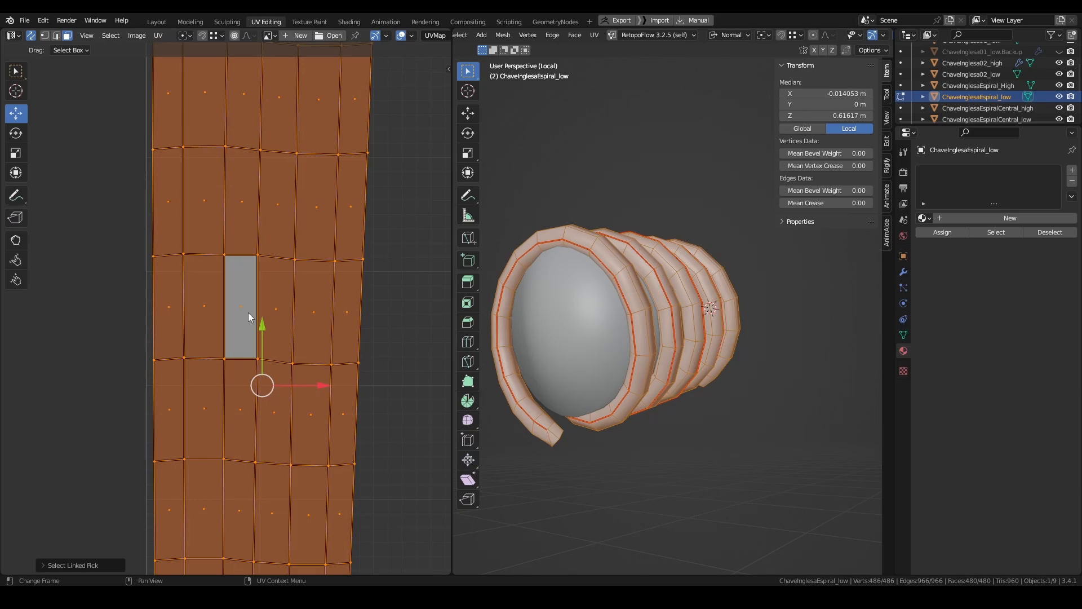
pyautogui.rightClick(248, 312)
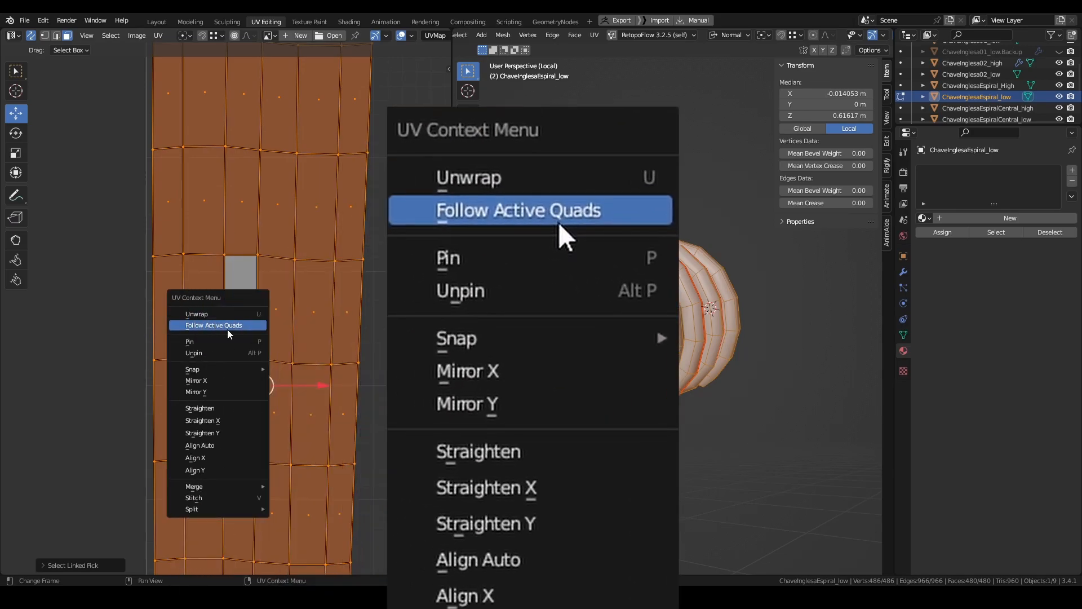
pyautogui.click(228, 329)
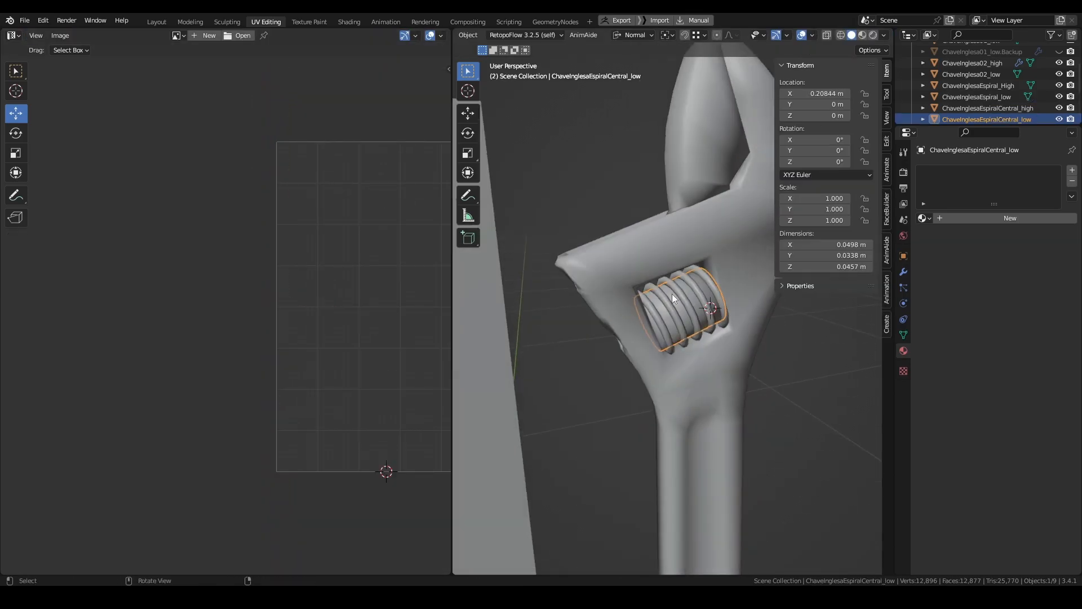
# - Average the island scale across the four low-poly wrench parts and pack their UV islands together
pyautogui.scroll(-5, 674, 297)
pyautogui.moveTo(674, 296); pyautogui.dragTo(760, 370, button='middle')
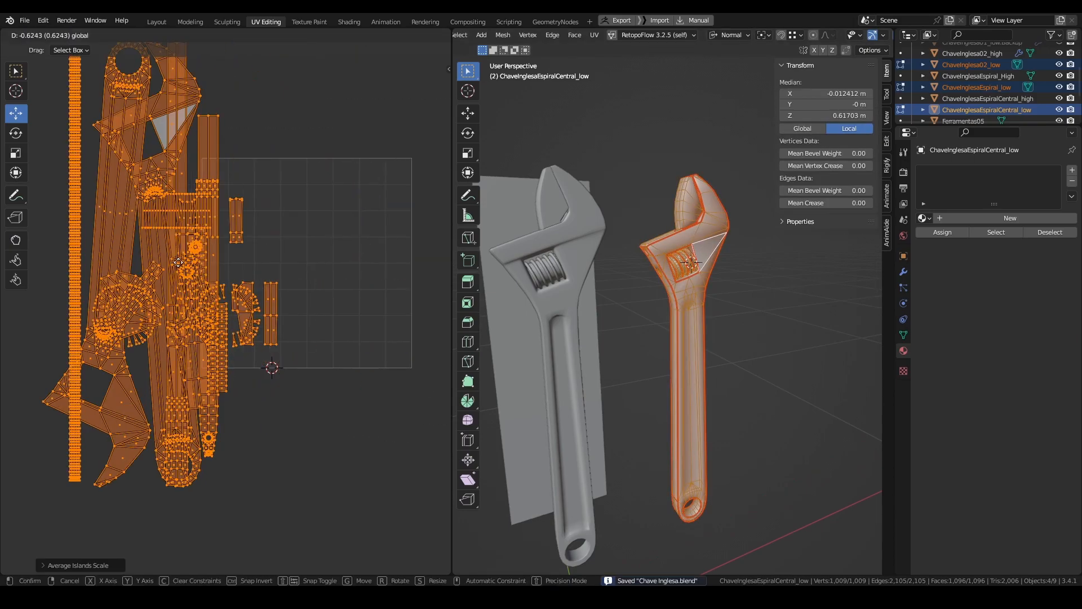
pyautogui.click(159, 35)
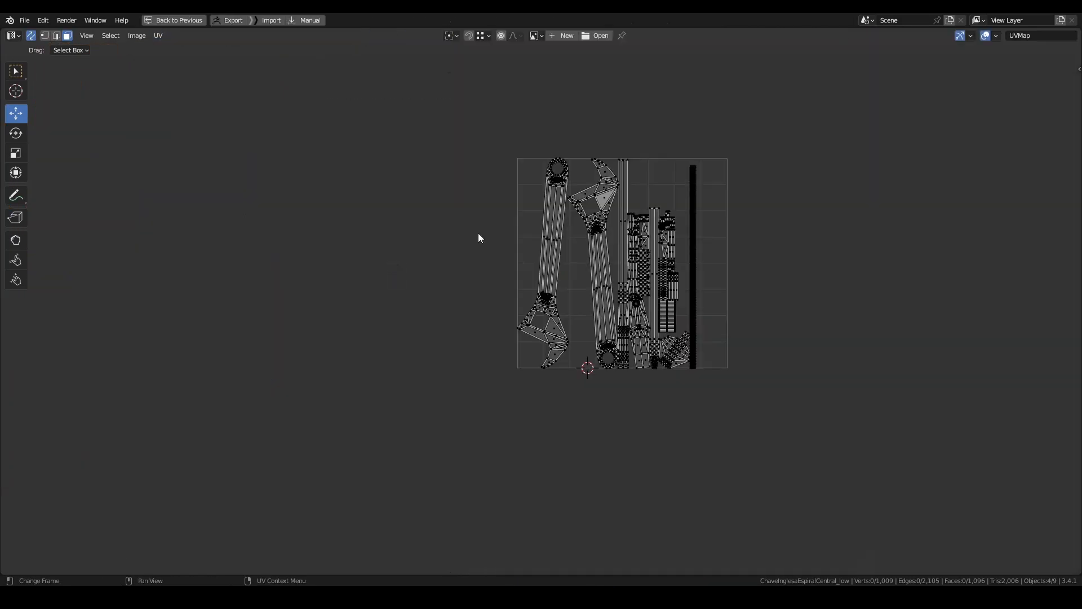
# - Rotate the upside-down wrench-side island by 180° and reposition it beside the other side
pyautogui.scroll(3, 478, 232)
pyautogui.write('lr180')
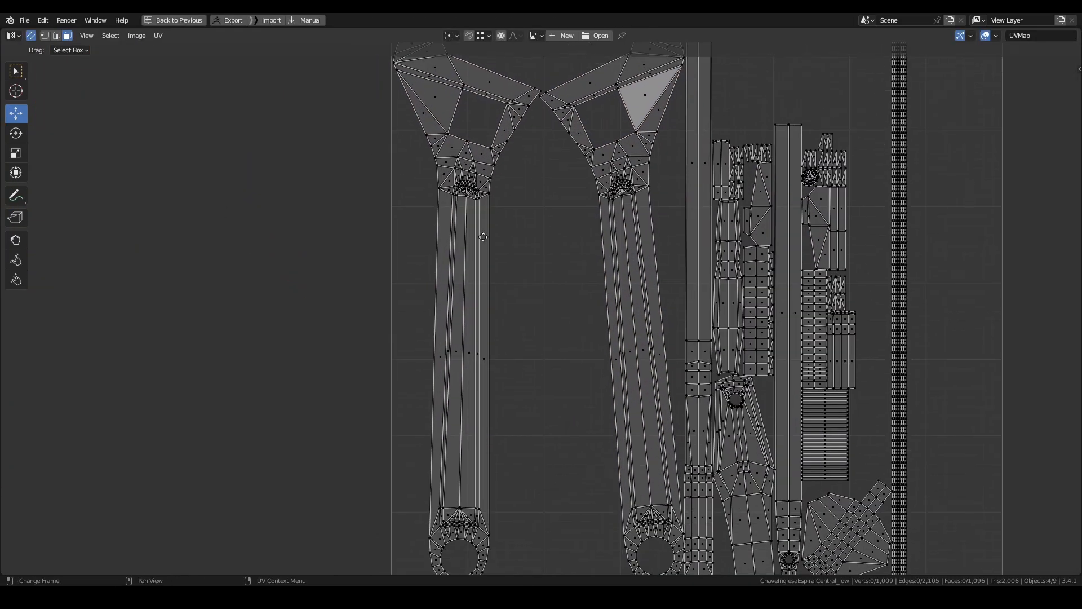
pyautogui.press('l')
pyautogui.press('g')
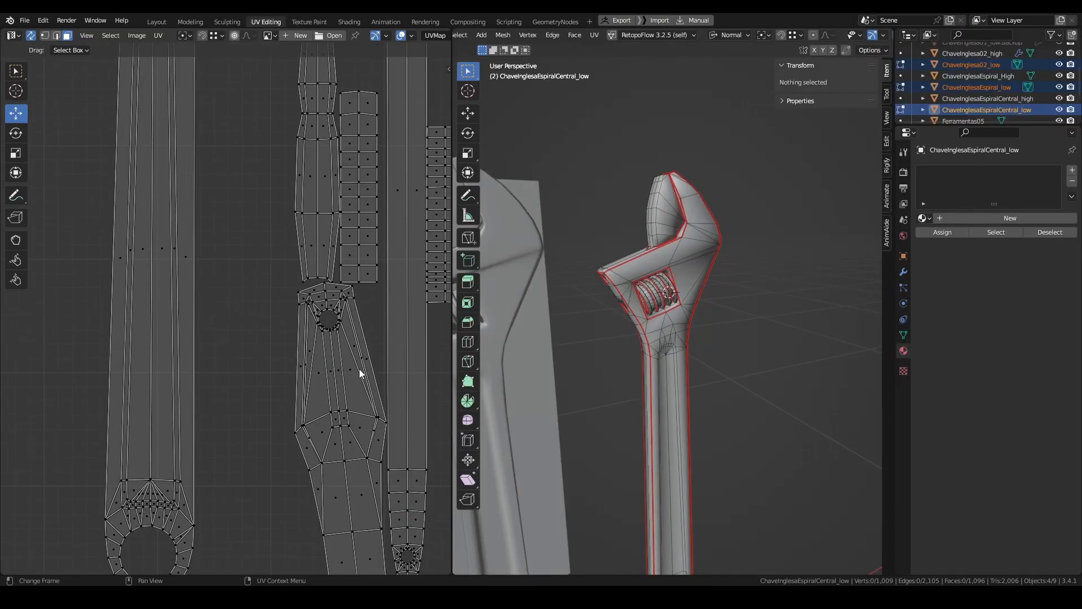
# - Rearrange the smaller UV islands and place the small round hole island inside a wrench head's opening
pyautogui.press('l')
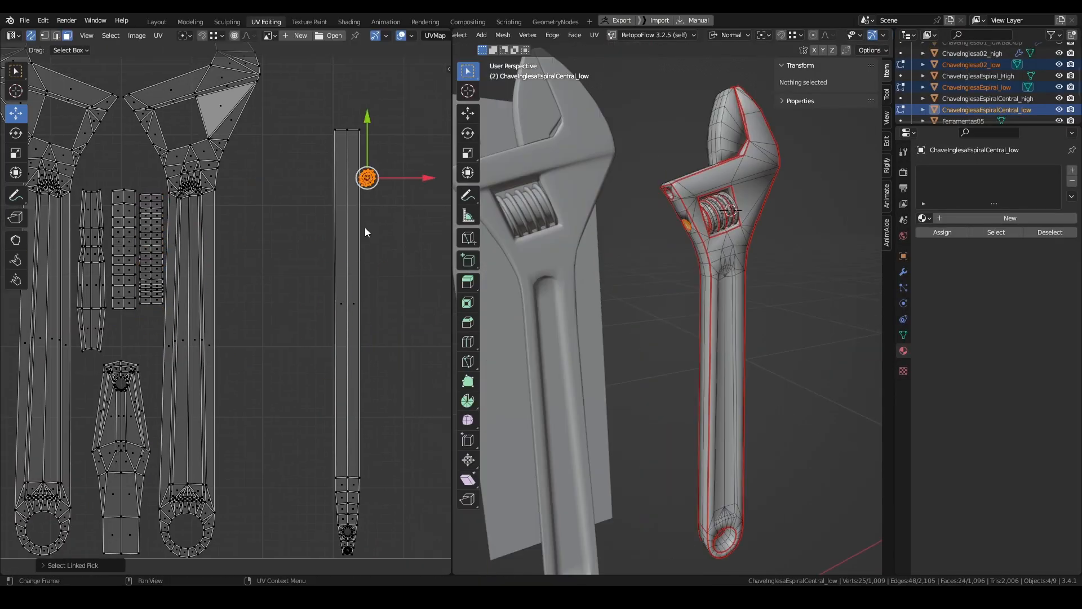
pyautogui.press('l')
pyautogui.press('g')
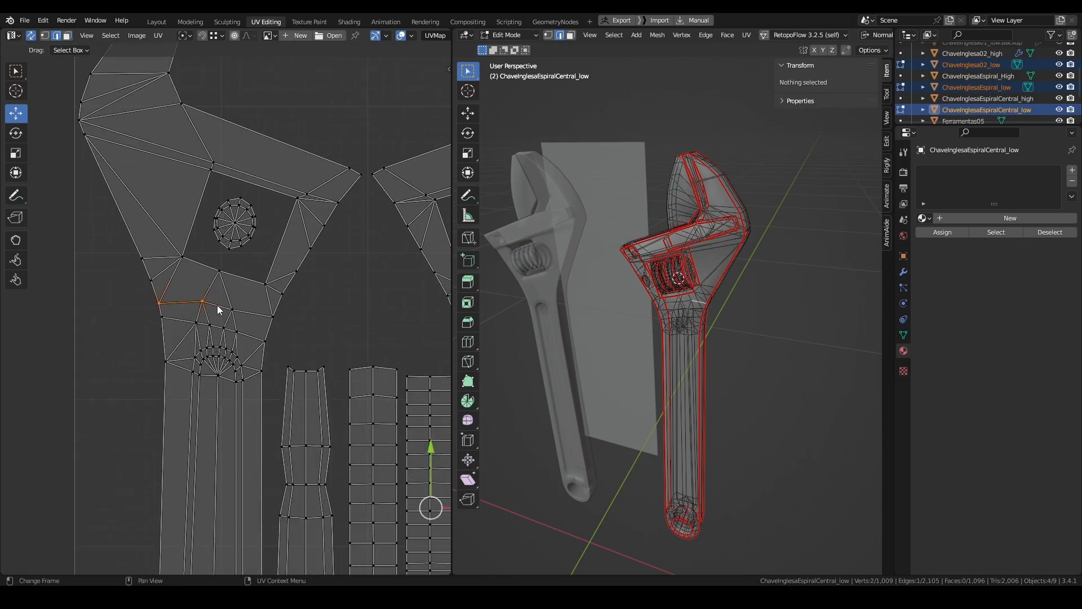
# - Mark the edges across the wrench's neck as a seam to divide the head from the handle
pyautogui.scroll(-2, 277, 161)
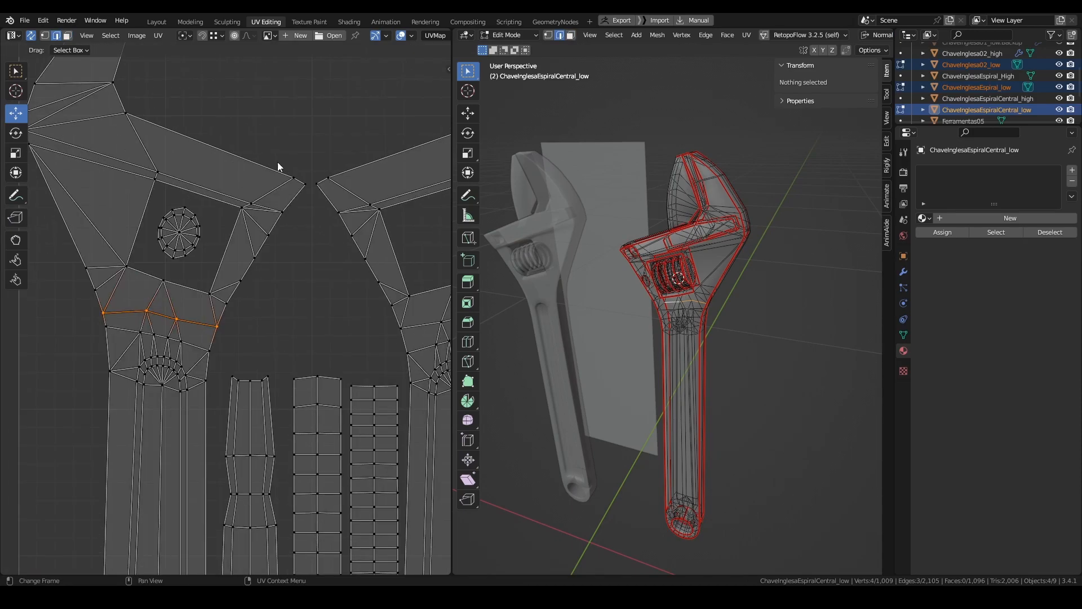
pyautogui.rightClick(685, 316)
pyautogui.click(685, 317)
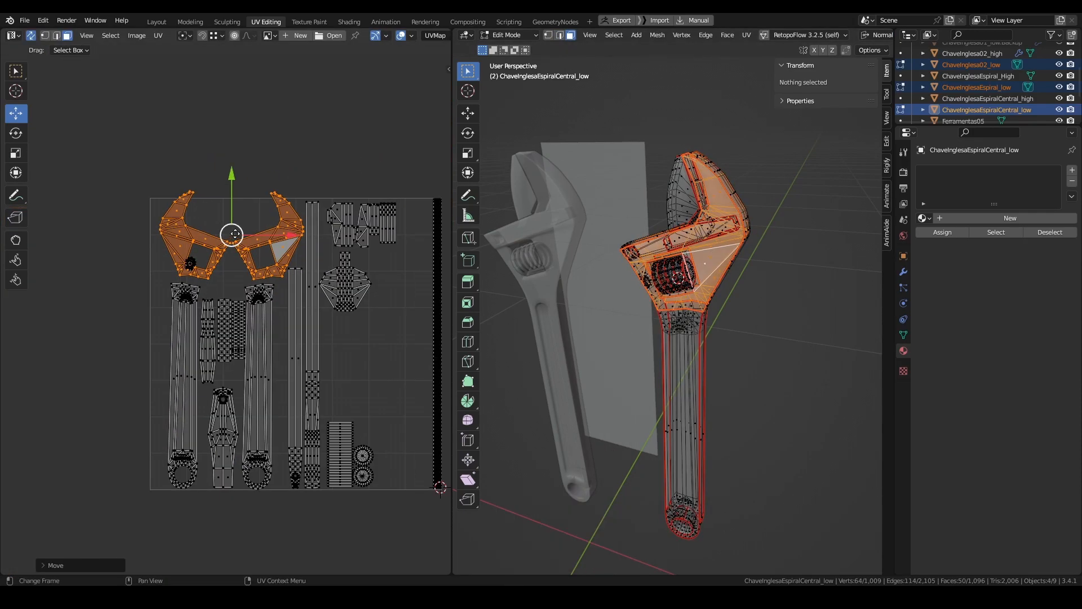
# - Move the two head islands outside the UV square, then scale and reposition the remaining islands except the spiral strip
pyautogui.moveTo(235, 234); pyautogui.dragTo(68, 277)
pyautogui.scroll(-2, 235, 282)
pyautogui.moveTo(85, 171); pyautogui.dragTo(378, 406)
pyautogui.press('s')
pyautogui.press('g')
pyautogui.press('s')
pyautogui.scroll(1, 263, 290)
pyautogui.press('g')
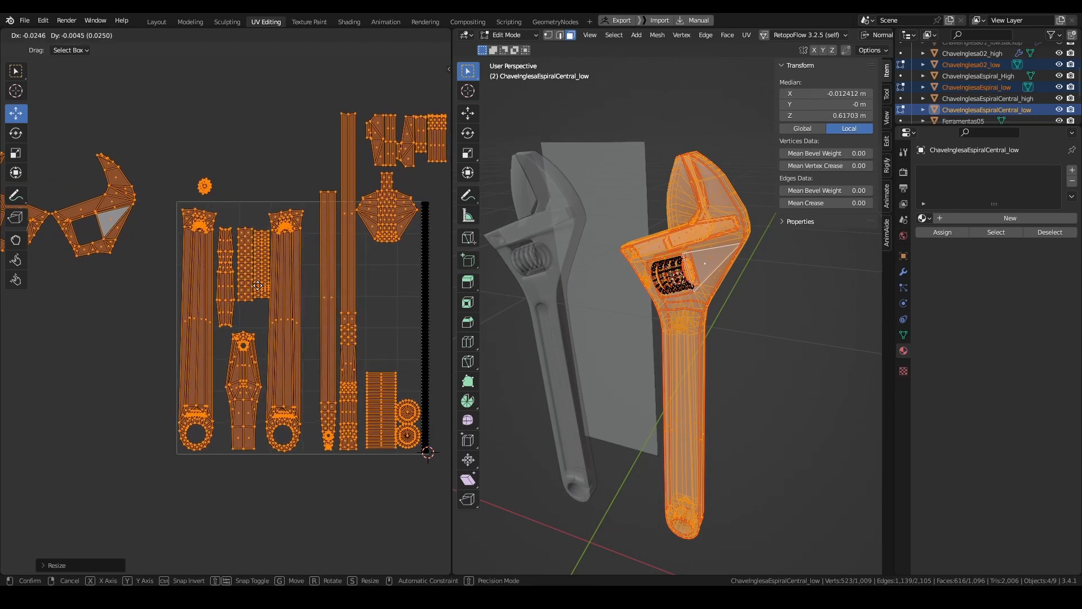
pyautogui.click(254, 290)
# - Move the small round hole island into the UV square, above the narrow segmented strip between the handles
pyautogui.click(379, 254)
pyautogui.scroll(3, 145, 212)
pyautogui.press('l')
pyautogui.press('g')
pyautogui.click(226, 277)
pyautogui.scroll(-3, 206, 275)
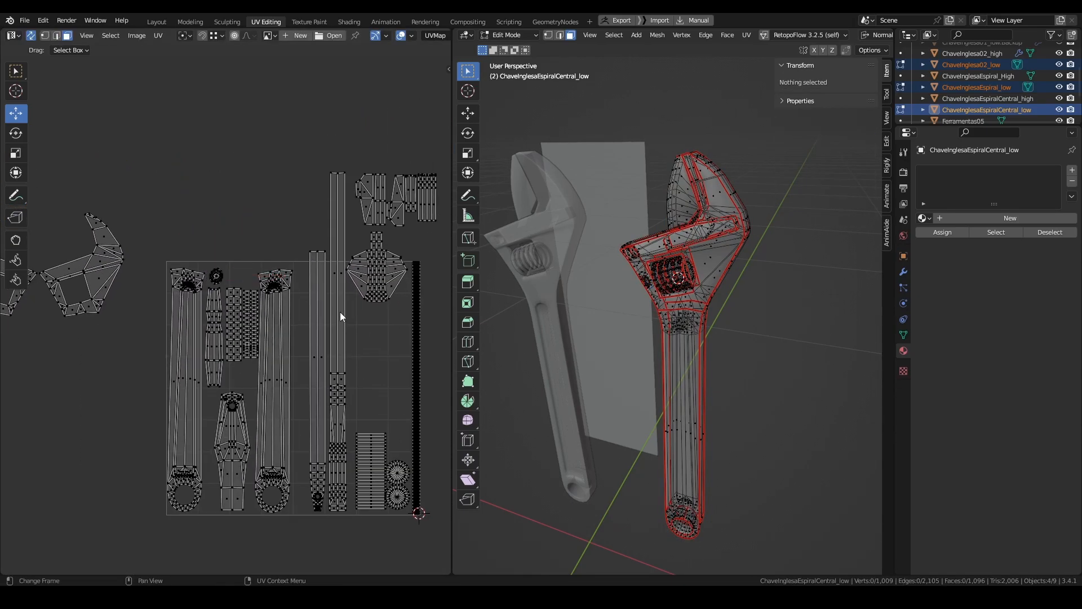
# - Separate the tapered end of the narrow edge-strip island, rotate it by 180° and place it beside the handle island
pyautogui.write('r180')
pyautogui.press('Return')
pyautogui.scroll(2, 367, 377)
pyautogui.press('s')
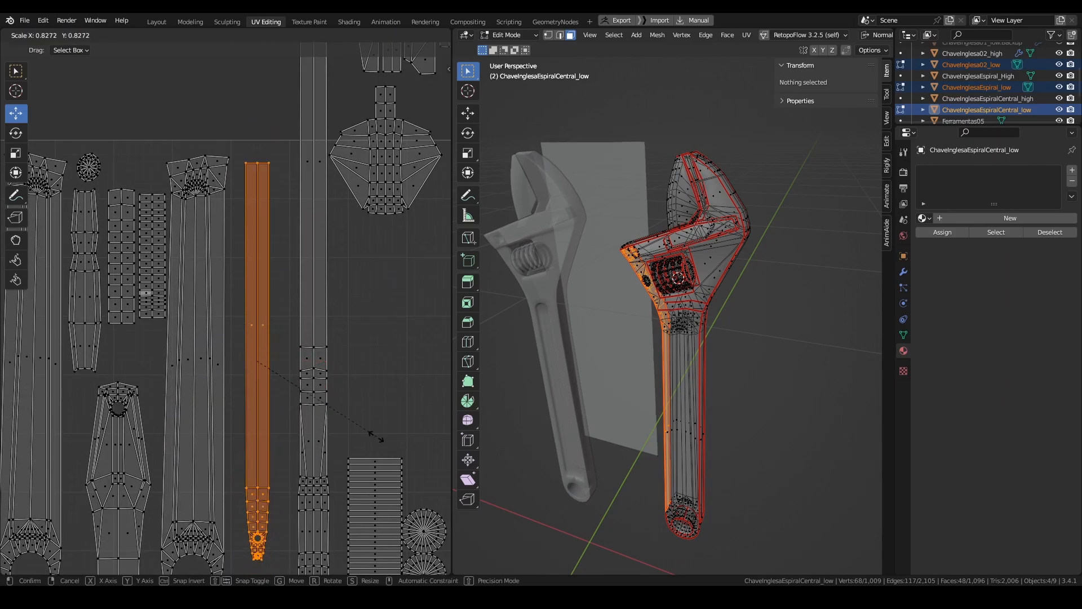
pyautogui.moveTo(315, 394); pyautogui.dragTo(358, 346, button='middle')
pyautogui.moveTo(282, 321); pyautogui.dragTo(321, 363)
pyautogui.moveTo(335, 344); pyautogui.dragTo(342, 344)
pyautogui.click(281, 494)
pyautogui.scroll(1, 365, 248)
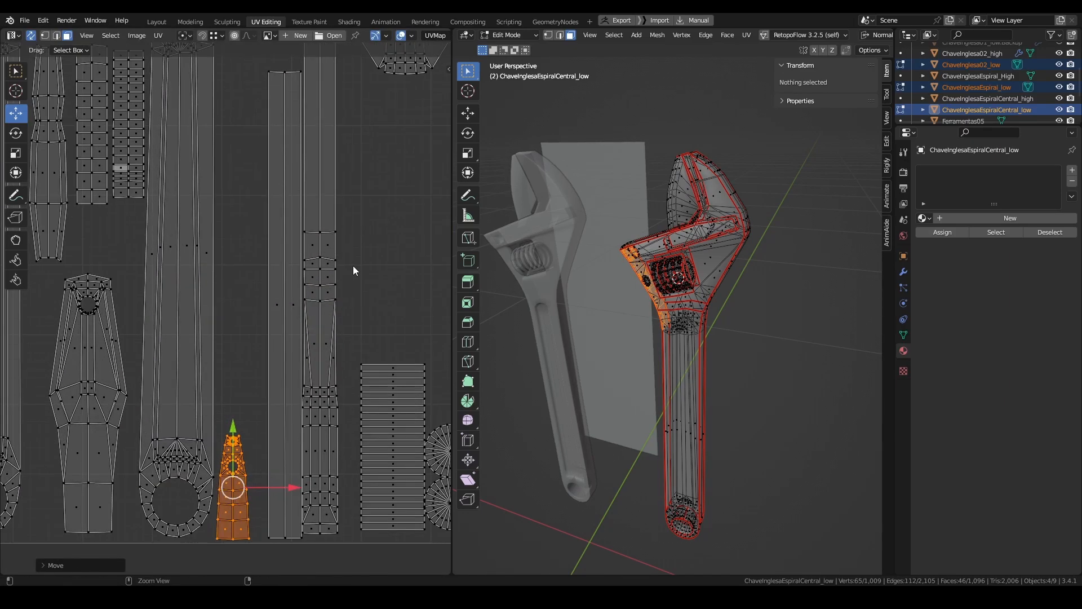
# - Stack the narrow segmented strip above the tapered edge island beside the handle, with the two long strips next to them
pyautogui.moveTo(293, 534); pyautogui.dragTo(293, 537)
pyautogui.press('l')
pyautogui.press('g')
pyautogui.click(140, 275)
pyautogui.scroll(-5, 140, 237)
pyautogui.press('l')
pyautogui.press('g')
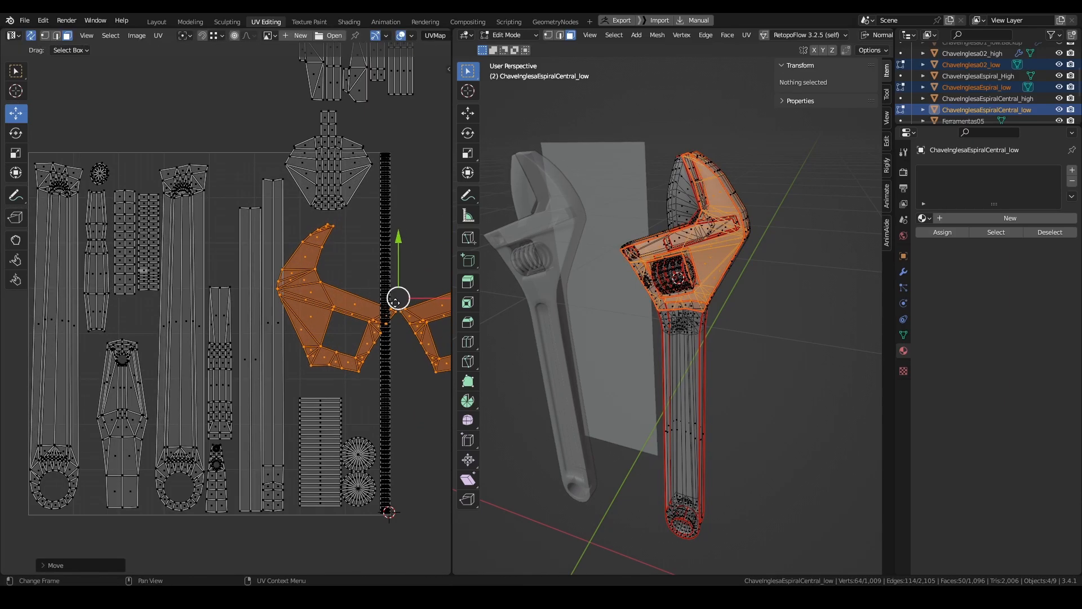
# - Move both head islands back into the UV square, rotating and stacking them in its upper right area
pyautogui.press('l')
pyautogui.scroll(-3, 304, 254)
pyautogui.press('l')
pyautogui.press('g')
pyautogui.click(271, 242)
pyautogui.press('r')
# - Scale and reposition the strip and round islands of the central spiral, and move the two segmented strips outside the UV square
pyautogui.press('l')
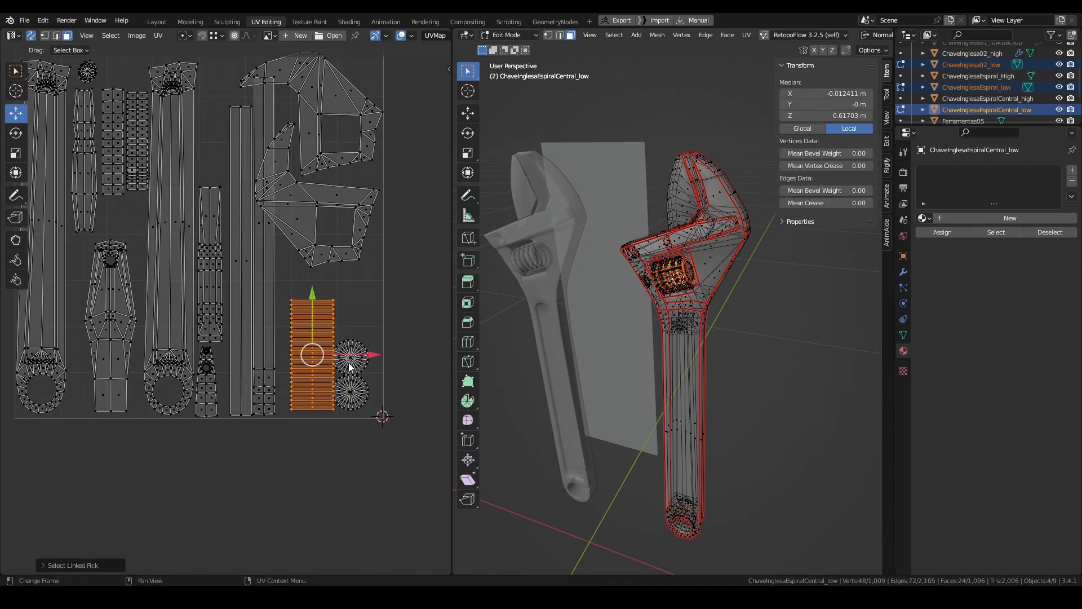
pyautogui.press('l')
pyautogui.press('g')
pyautogui.click(294, 344)
pyautogui.press('l')
pyautogui.press('g')
pyautogui.click(181, 266)
pyautogui.press('l')
pyautogui.press('g')
pyautogui.click(96, 362)
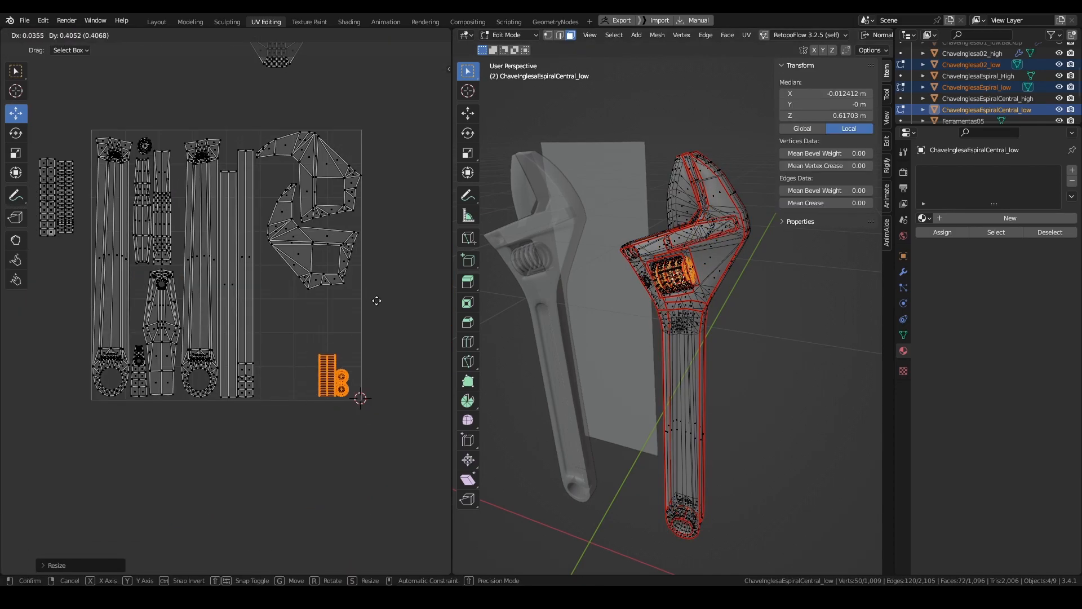
# - Arrange the movable jaw's islands in the free space below the two head islands
pyautogui.press('l')
pyautogui.press('g')
pyautogui.click(332, 367)
pyautogui.press('l')
pyautogui.press('g')
pyautogui.click(285, 448)
pyautogui.press('l')
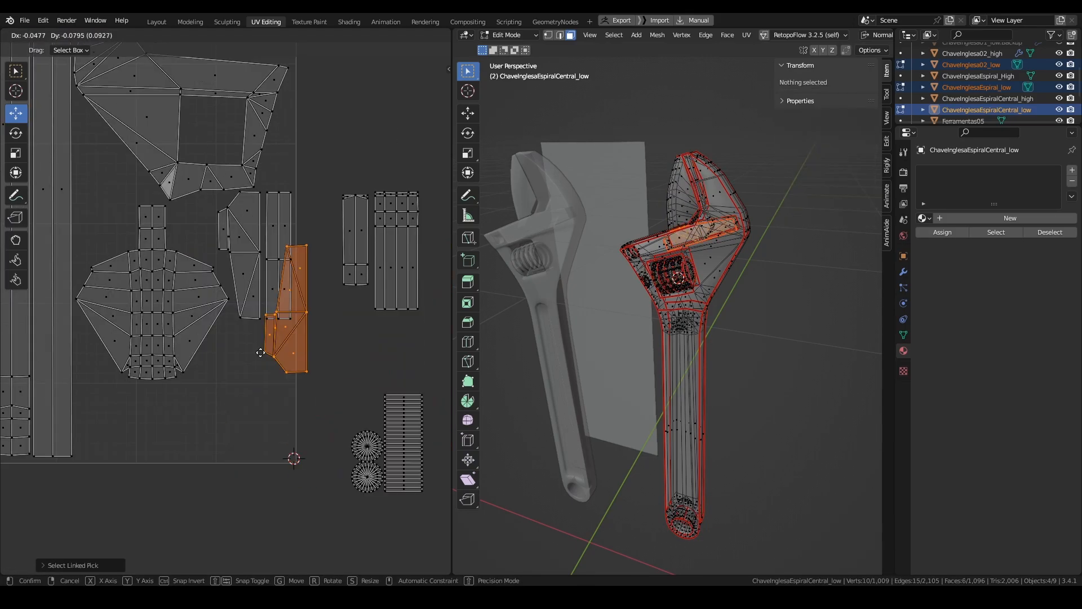
pyautogui.press('l')
pyautogui.press('g')
pyautogui.click(199, 486)
# - Fit the segmented strips and the tapered edge island between the handle islands, with the dense spiral strip beside the second handle
pyautogui.press('l')
pyautogui.press('g')
pyautogui.click(379, 169)
pyautogui.press('l')
pyautogui.press('g')
pyautogui.click(214, 236)
pyautogui.press('l')
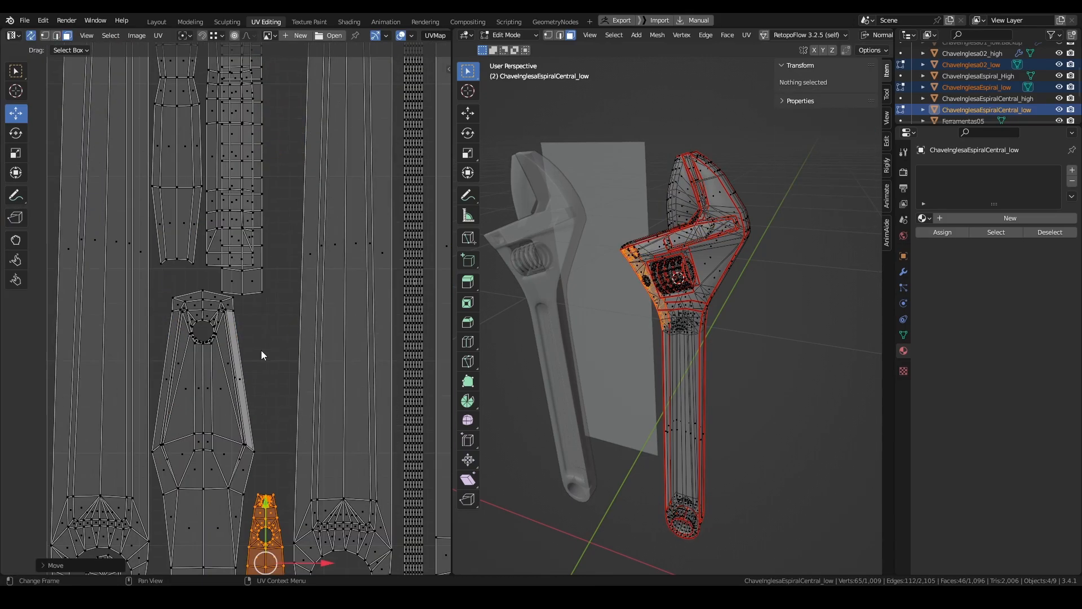
pyautogui.moveTo(190, 345); pyautogui.dragTo(149, 340, button='middle')
pyautogui.click(191, 499)
pyautogui.keyDown('ctrl'); pyautogui.moveTo(241, 305); pyautogui.dragTo(269, 238, button='middle'); pyautogui.keyUp('ctrl')
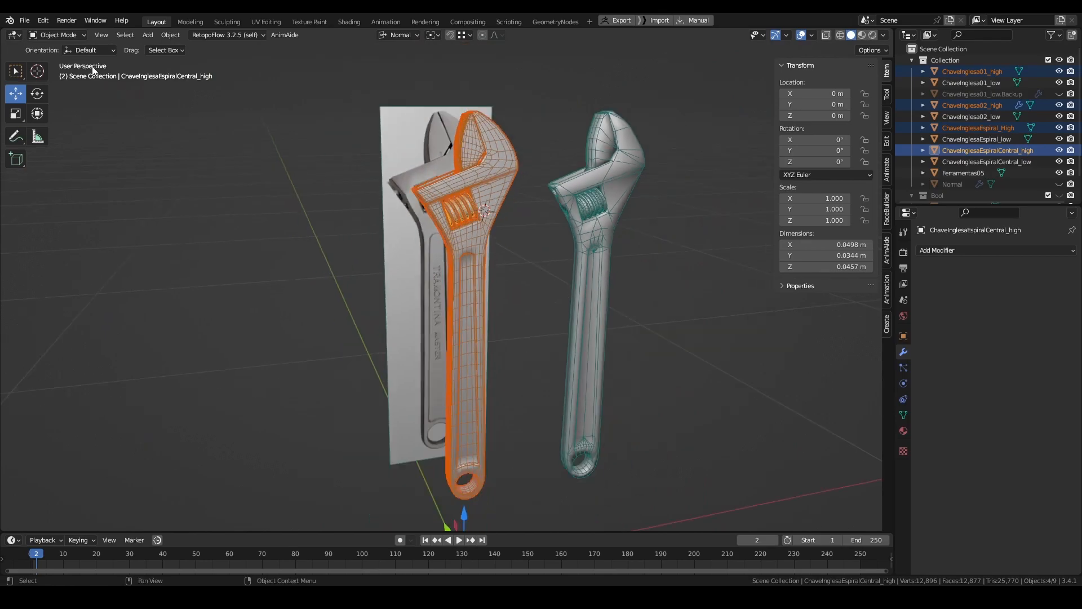
# - Save the file and export only the selected high-poly wrench parts as FBX, using the file name Chave Inglesa_high.fbx
pyautogui.hotkey('ctrl', 's')
pyautogui.click(24, 21)
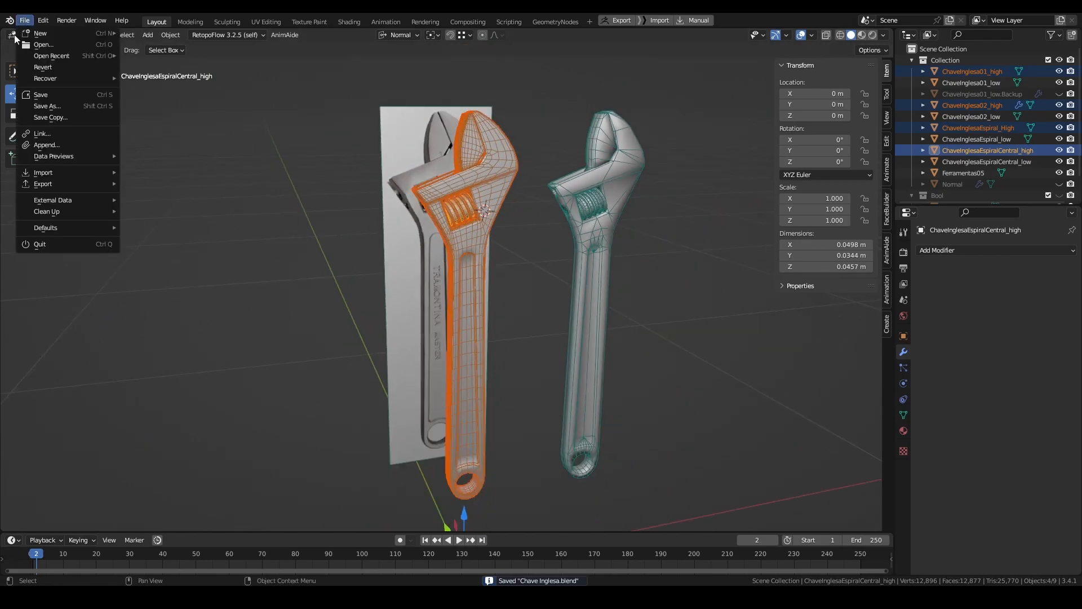
pyautogui.moveTo(48, 186)
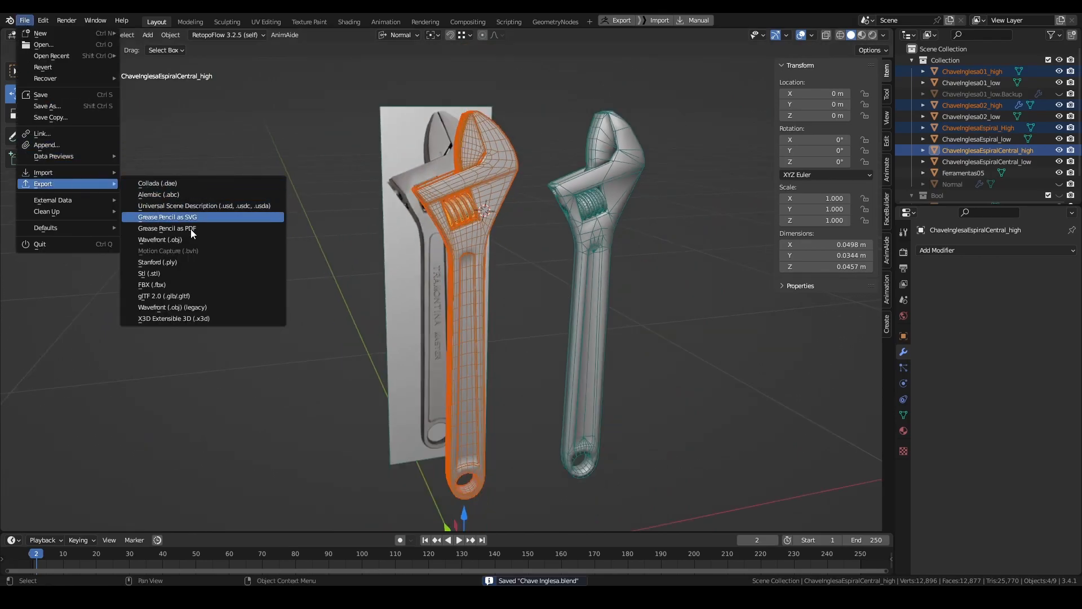
pyautogui.click(174, 284)
pyautogui.click(836, 232)
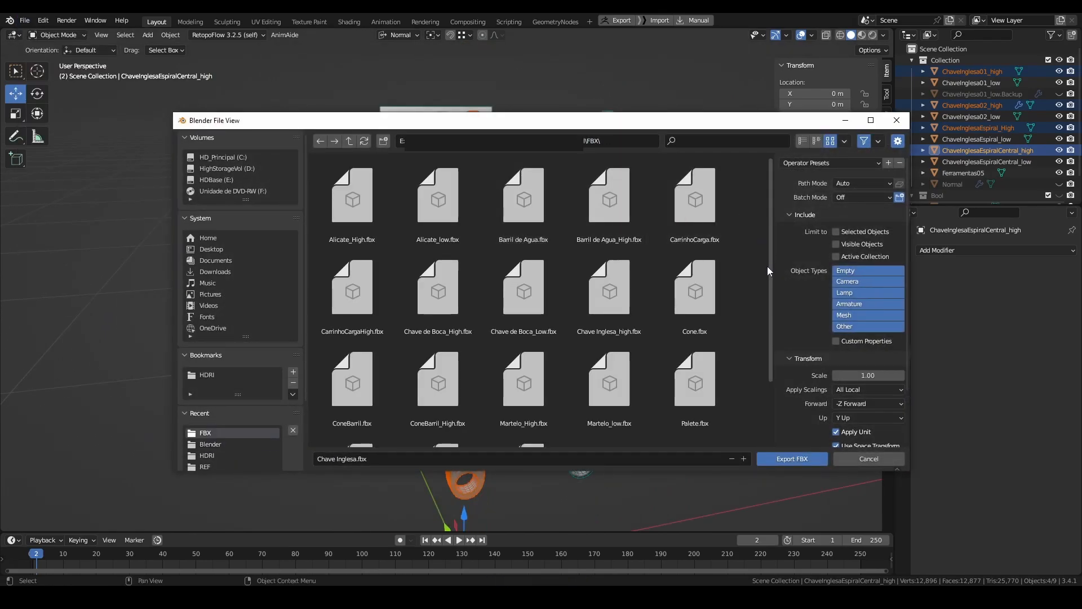
pyautogui.click(613, 291)
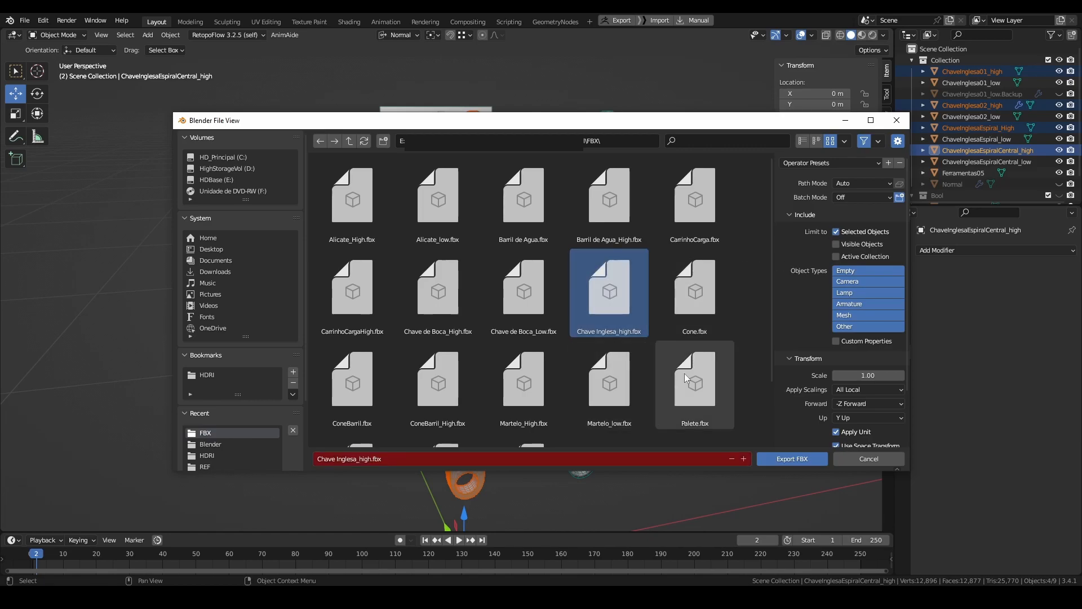
pyautogui.click(792, 456)
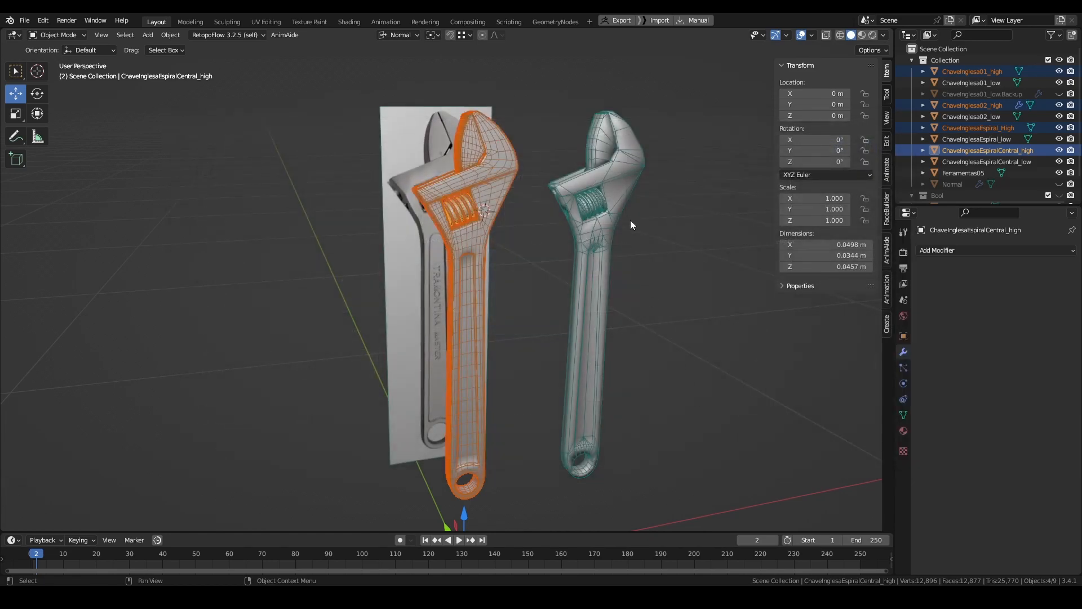
# - Hide the high-poly parts and set the X location of all four low-poly wrench parts to 0 m
pyautogui.press('h')
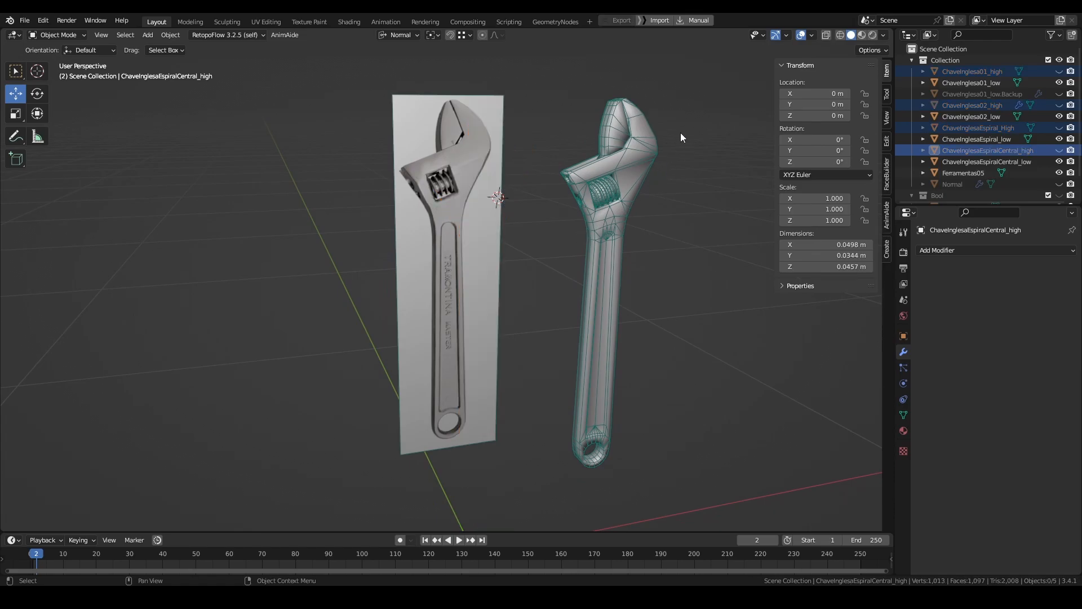
pyautogui.click(636, 174)
pyautogui.click(608, 196)
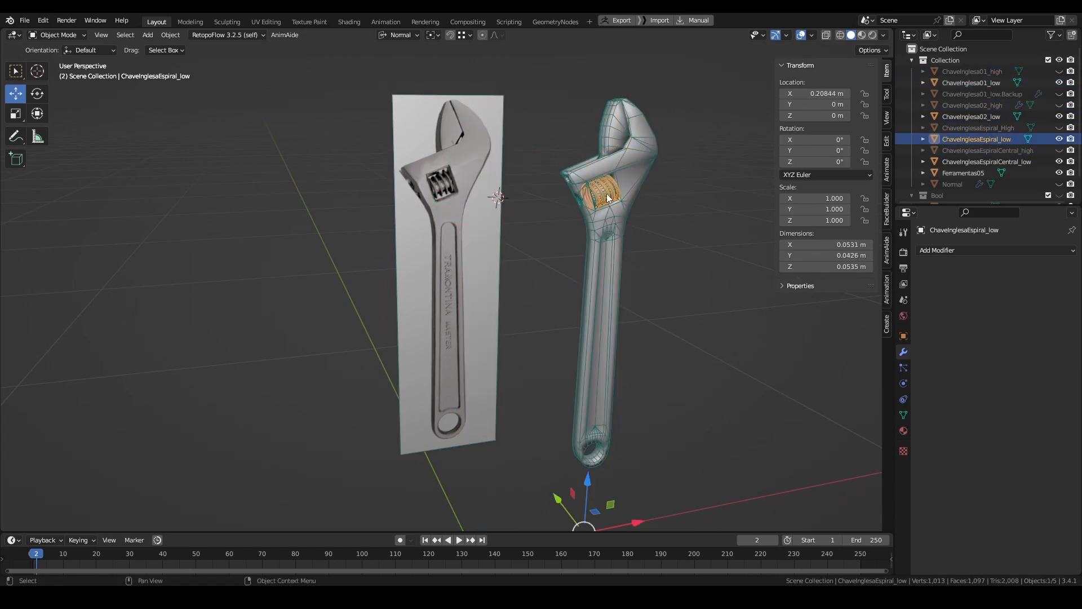
pyautogui.click(607, 198)
pyautogui.keyDown('shift'); pyautogui.click(613, 194); pyautogui.keyUp('shift')
pyautogui.keyDown('shift'); pyautogui.click(634, 192); pyautogui.keyUp('shift')
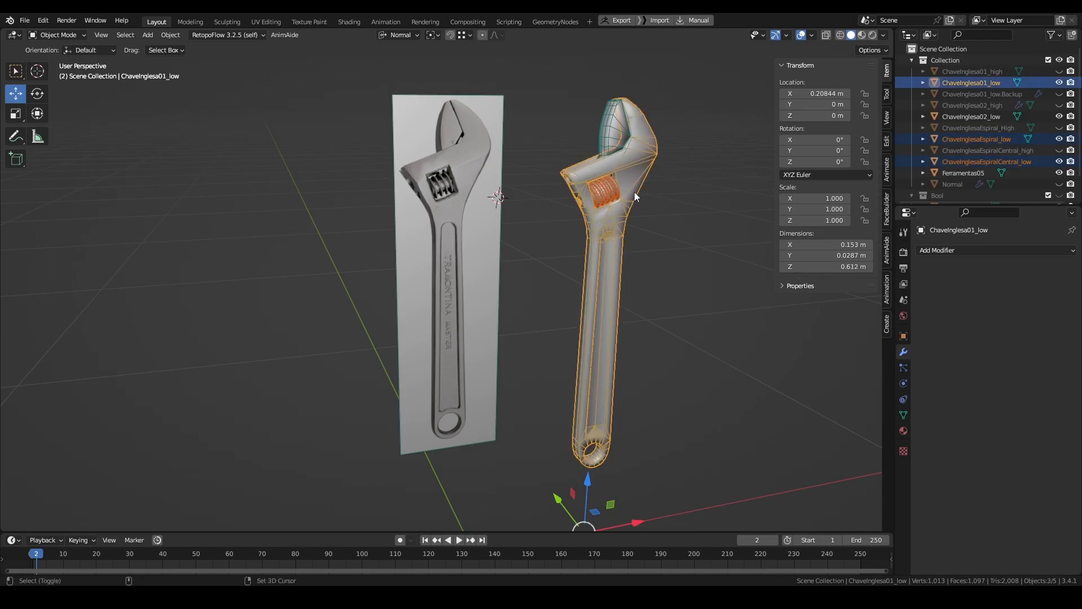
pyautogui.keyDown('shift'); pyautogui.click(617, 141); pyautogui.keyUp('shift')
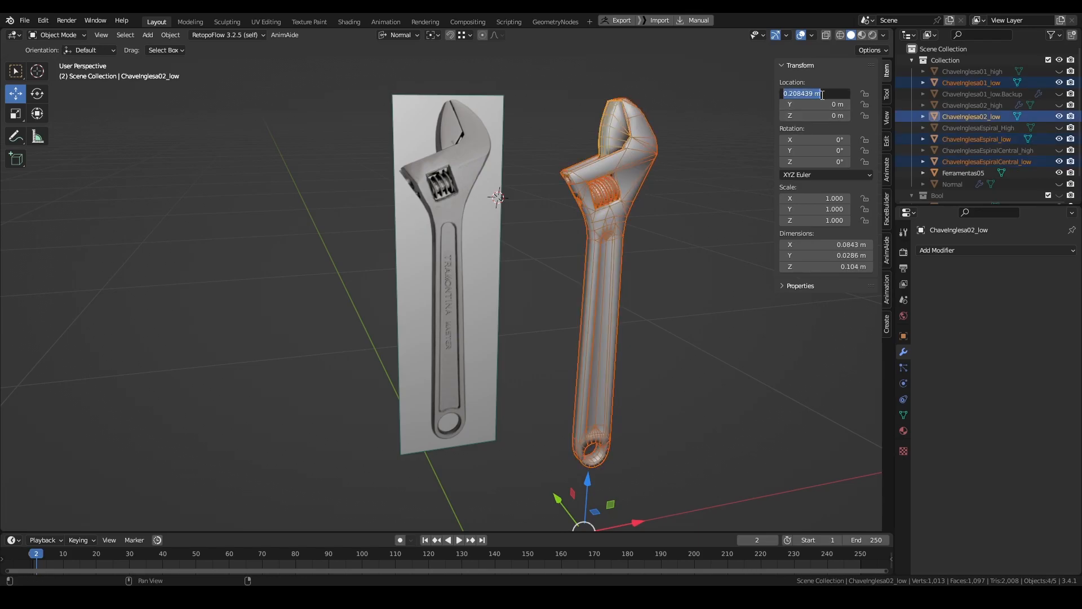
pyautogui.rightClick(822, 94)
pyautogui.click(771, 210)
pyautogui.moveTo(637, 212); pyautogui.dragTo(667, 222, button='middle')
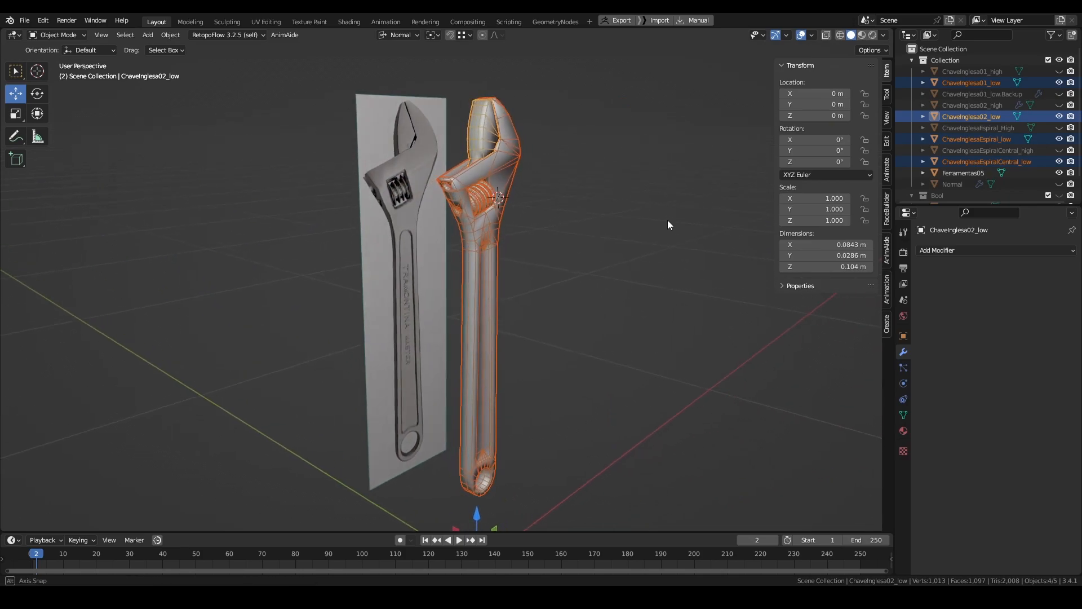
pyautogui.moveTo(563, 299); pyautogui.dragTo(516, 304, button='middle')
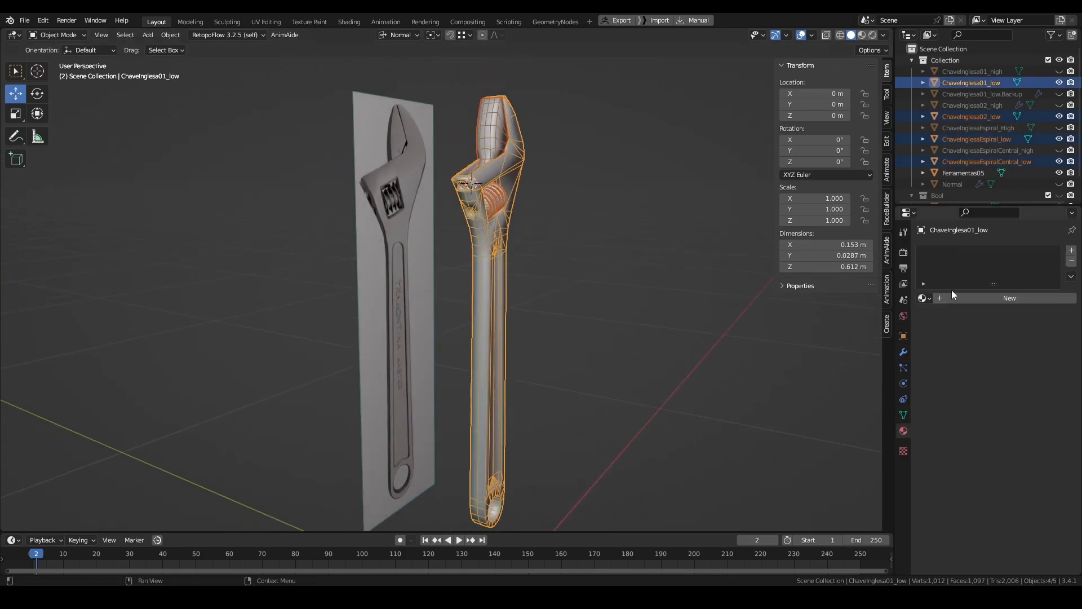
# - Create a new material named M_ChaveInglesa on the low-poly wrench body
pyautogui.click(977, 299)
pyautogui.click(969, 298)
pyautogui.write('M_ChaveInglesa')
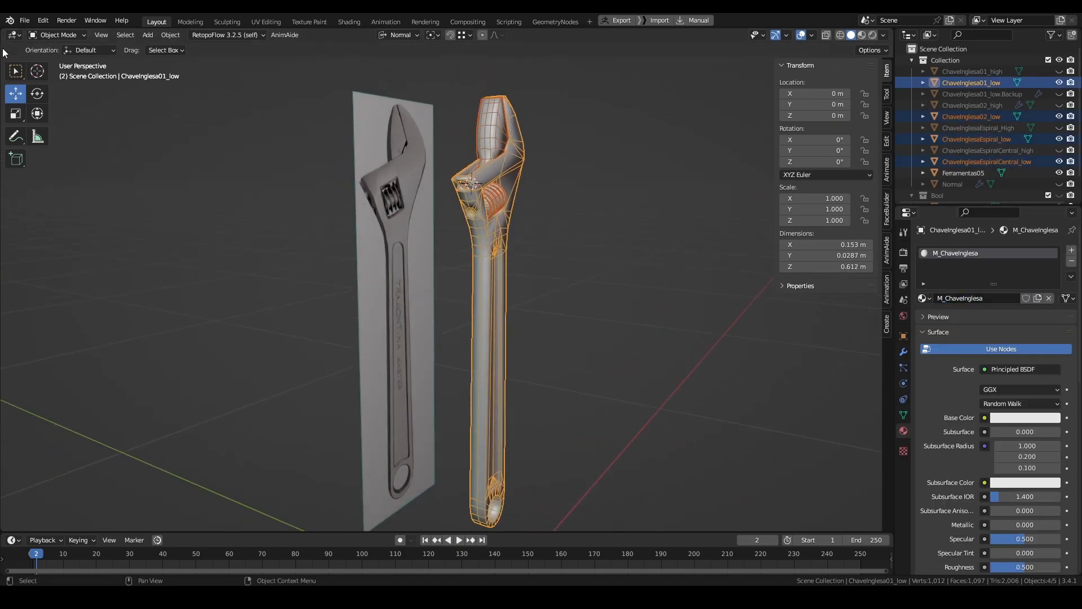
# - Save the file and export only the selected low-poly parts as FBX, using the file name Chave Inglesa_low.fbx
pyautogui.hotkey('ctrl', 's')
pyautogui.moveTo(70, 185)
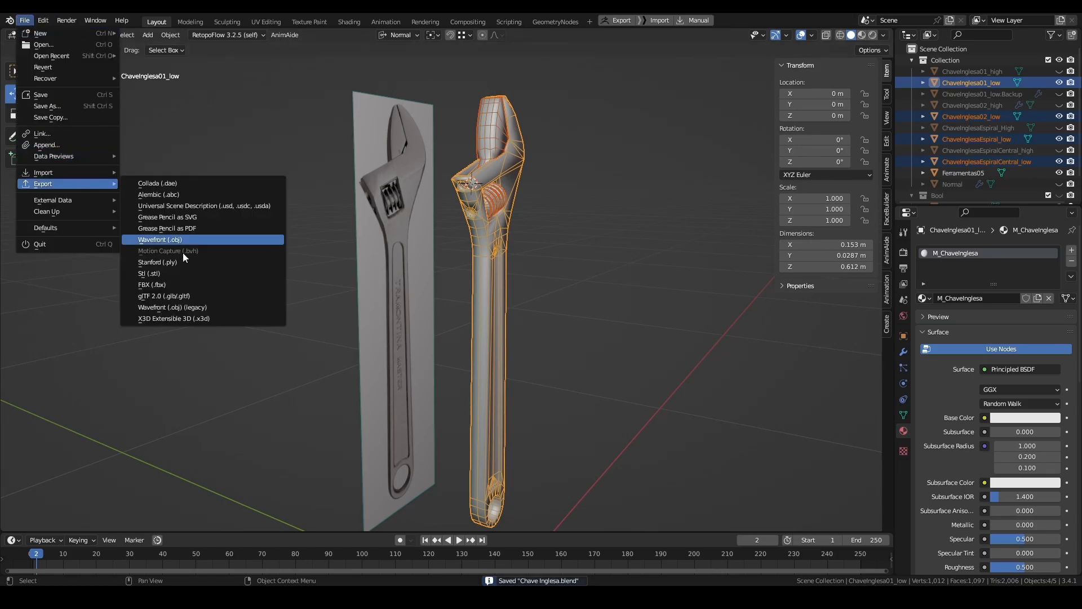
pyautogui.click(194, 284)
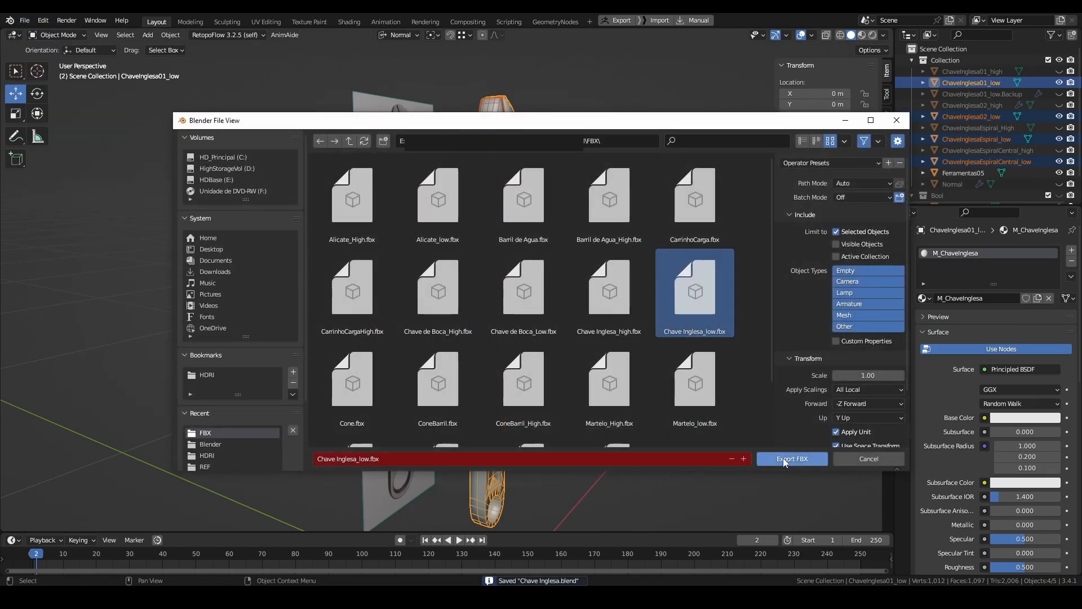
pyautogui.click(782, 459)
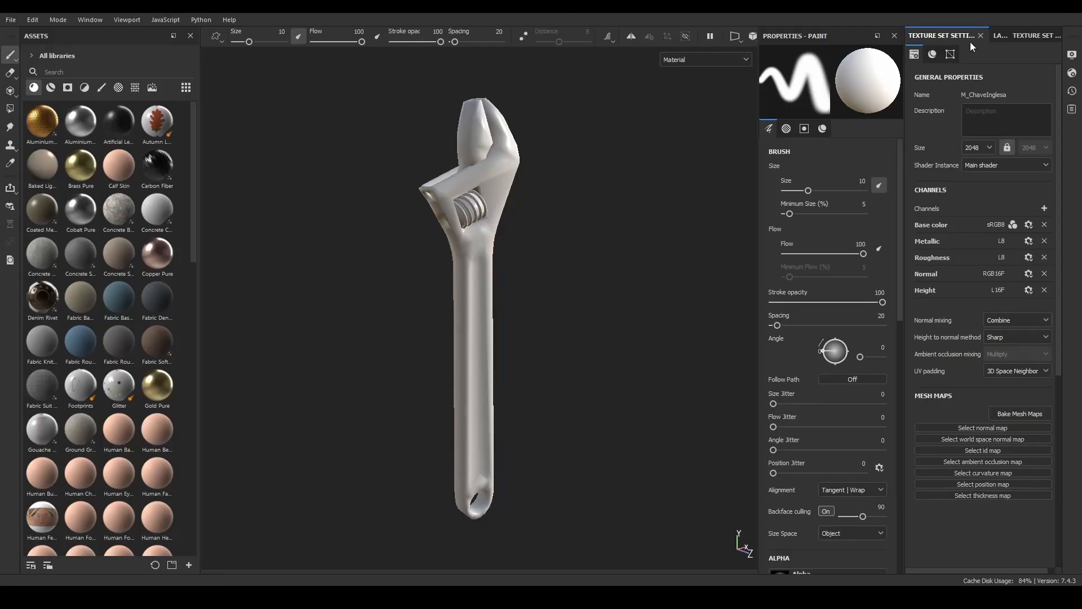
# - In Substance 3D Painter, bake the wrench's Normal and World space normal maps from the high-poly mesh with Subsampling 8x8, matching By Mesh Name
pyautogui.click(987, 37)
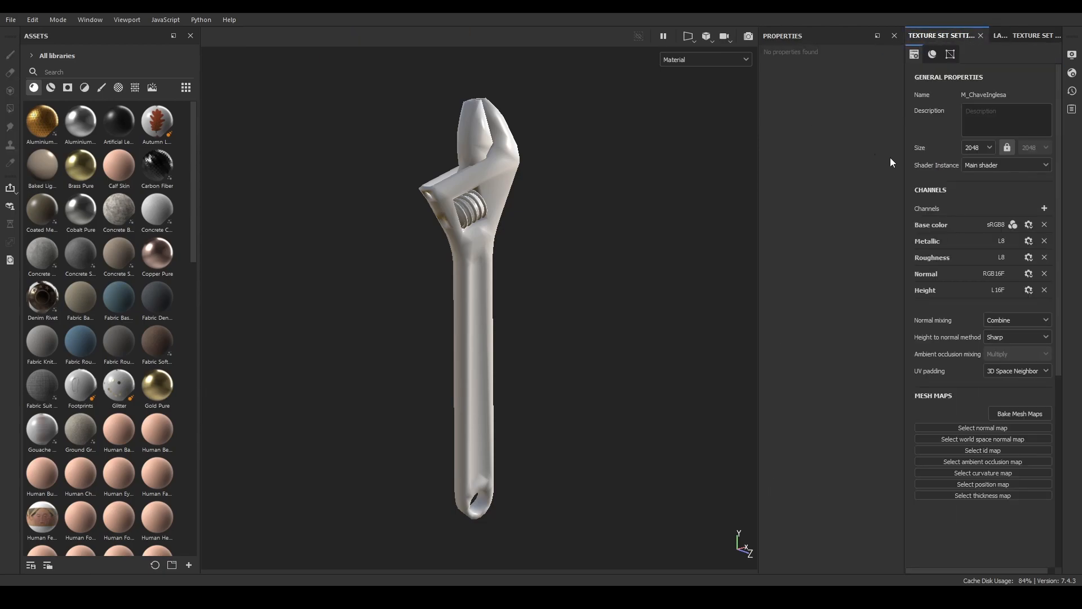
pyautogui.click(1018, 413)
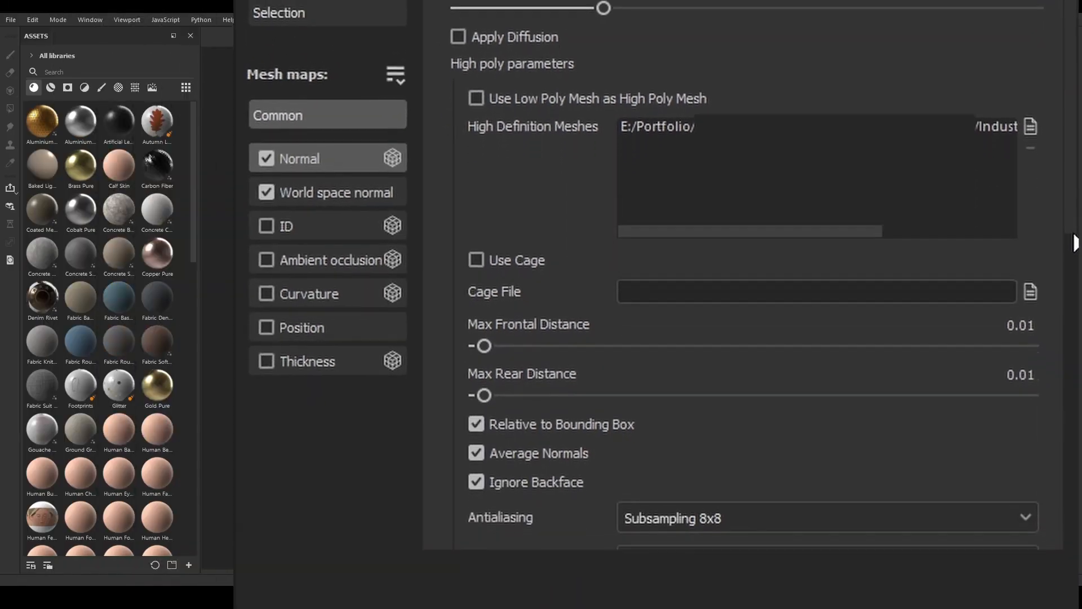
pyautogui.scroll(-5, 896, 209)
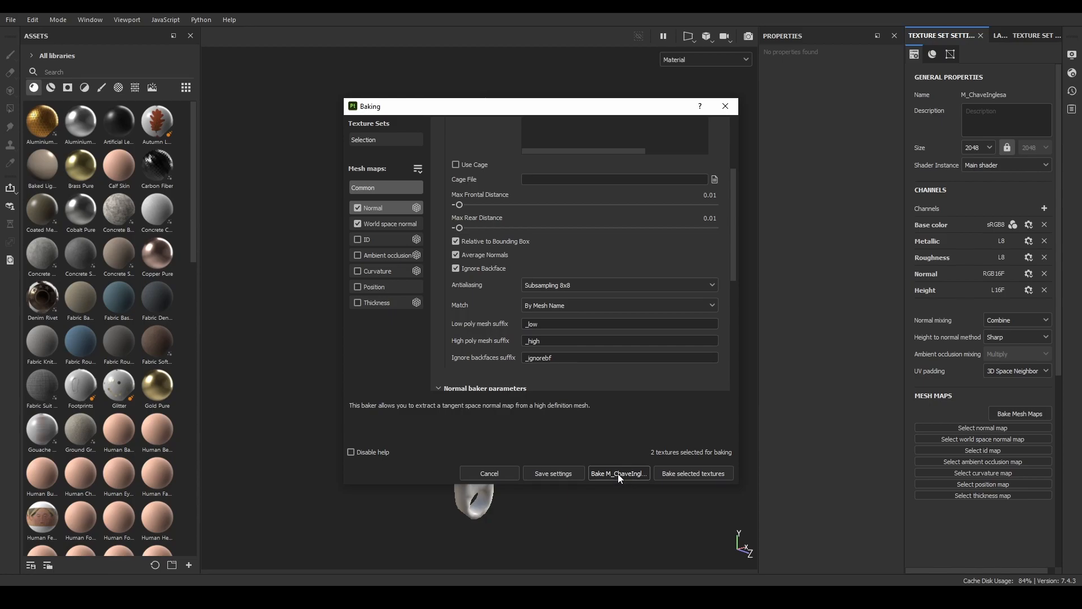
pyautogui.click(617, 475)
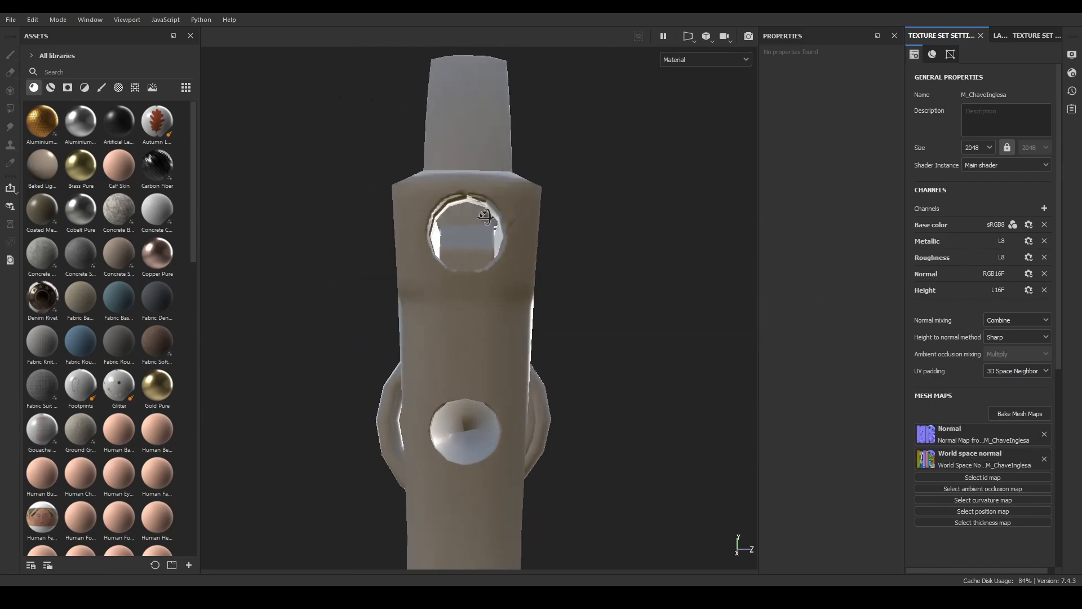
pyautogui.moveTo(485, 216)
pyautogui.keyDown('alt'); pyautogui.mouseDown()
pyautogui.moveTo(479, 271)
pyautogui.moveTo(442, 372)
pyautogui.moveTo(461, 432)
pyautogui.moveTo(483, 222)
pyautogui.mouseUp(); pyautogui.keyUp('alt')
pyautogui.keyDown('alt'); pyautogui.moveTo(483, 222); pyautogui.dragTo(572, 286, button='right'); pyautogui.keyUp('alt')
pyautogui.keyDown('alt'); pyautogui.moveTo(572, 294); pyautogui.dragTo(385, 413); pyautogui.keyUp('alt')
pyautogui.scroll(-5, 194, 187)
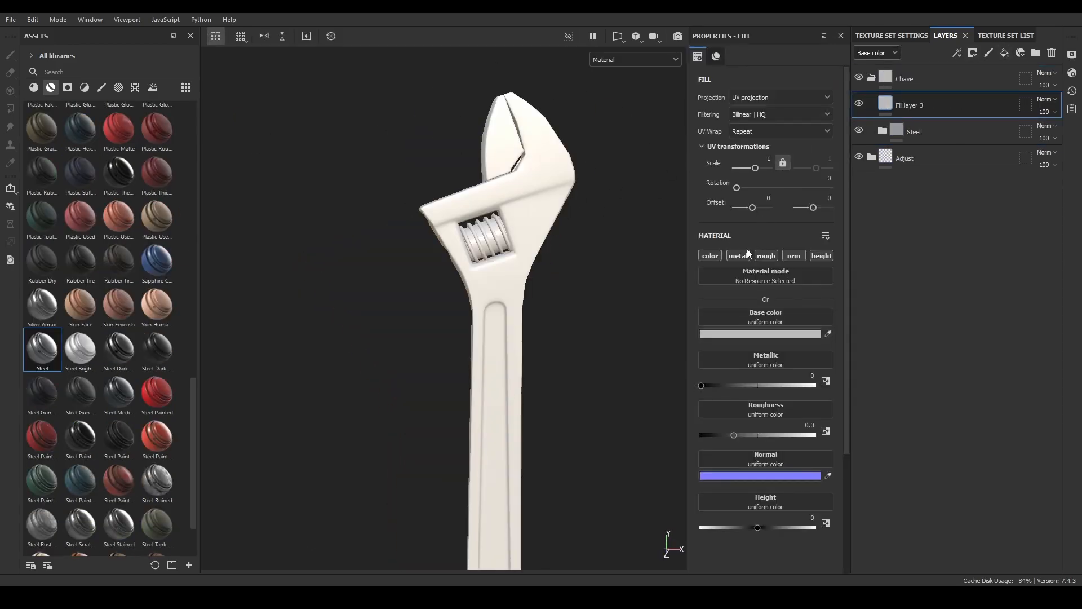
# - Restrict the new fill layer in the Chave folder to height only, set its height to 0.0242 and add a mask
pyautogui.click(711, 255)
pyautogui.click(738, 255)
pyautogui.click(766, 255)
pyautogui.moveTo(757, 346); pyautogui.dragTo(759, 344)
pyautogui.click(981, 82)
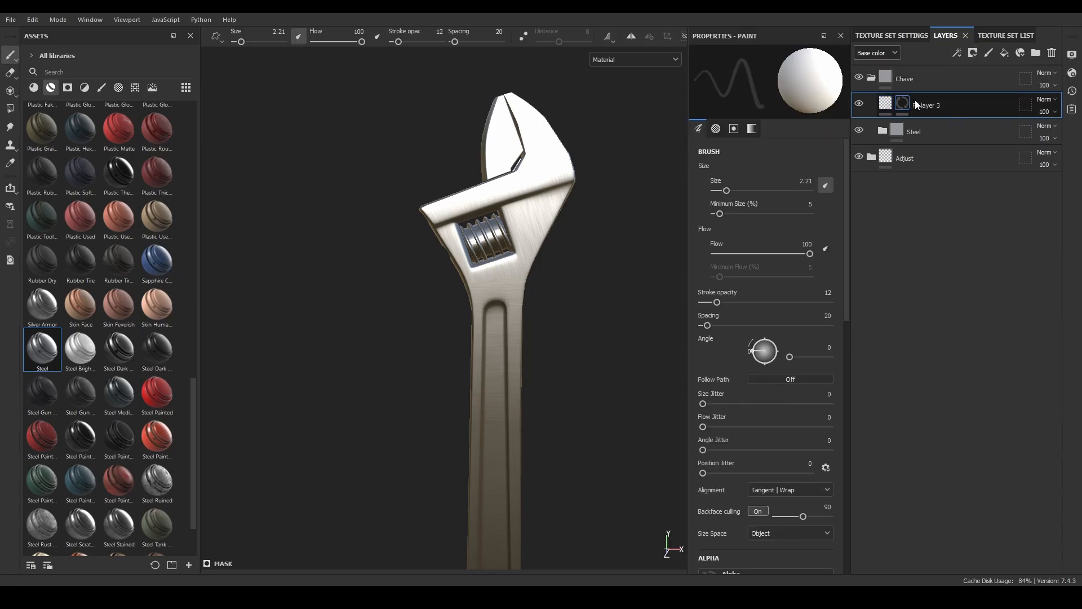
# - Add a fill to the height layer's mask and assign a Fractal Sum texture to its grayscale
pyautogui.rightClick(902, 104)
pyautogui.click(931, 491)
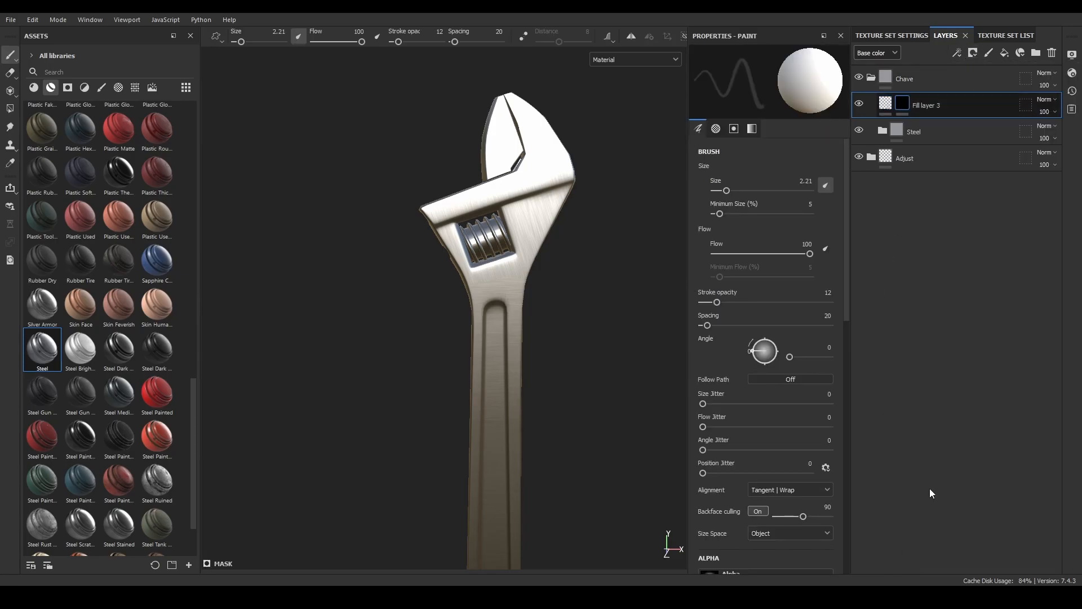
pyautogui.click(118, 88)
pyautogui.click(135, 88)
pyautogui.moveTo(195, 192); pyautogui.dragTo(184, 224)
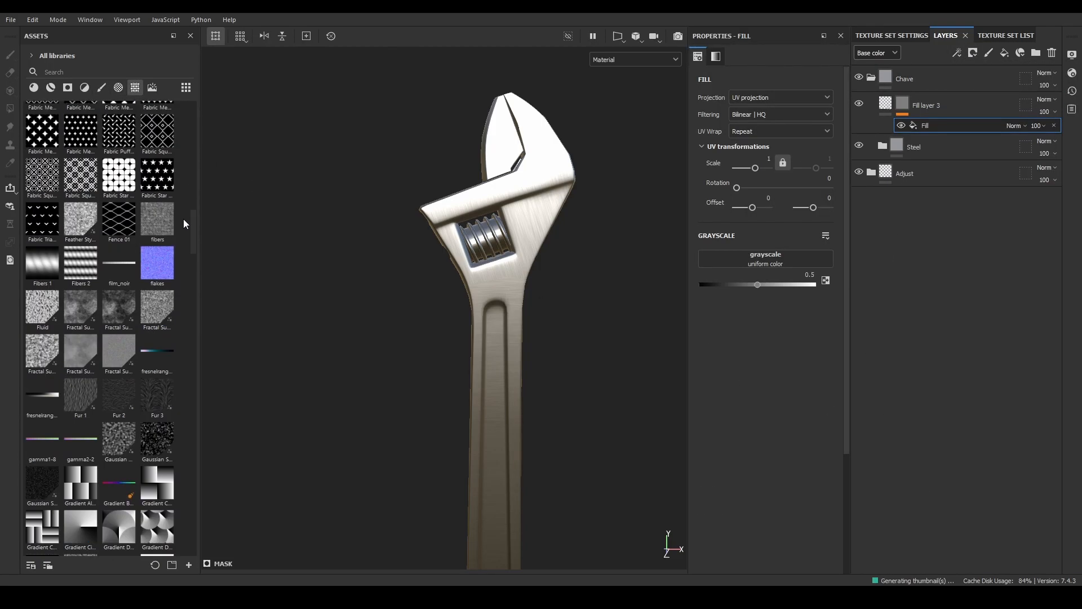
pyautogui.moveTo(105, 350); pyautogui.dragTo(766, 259)
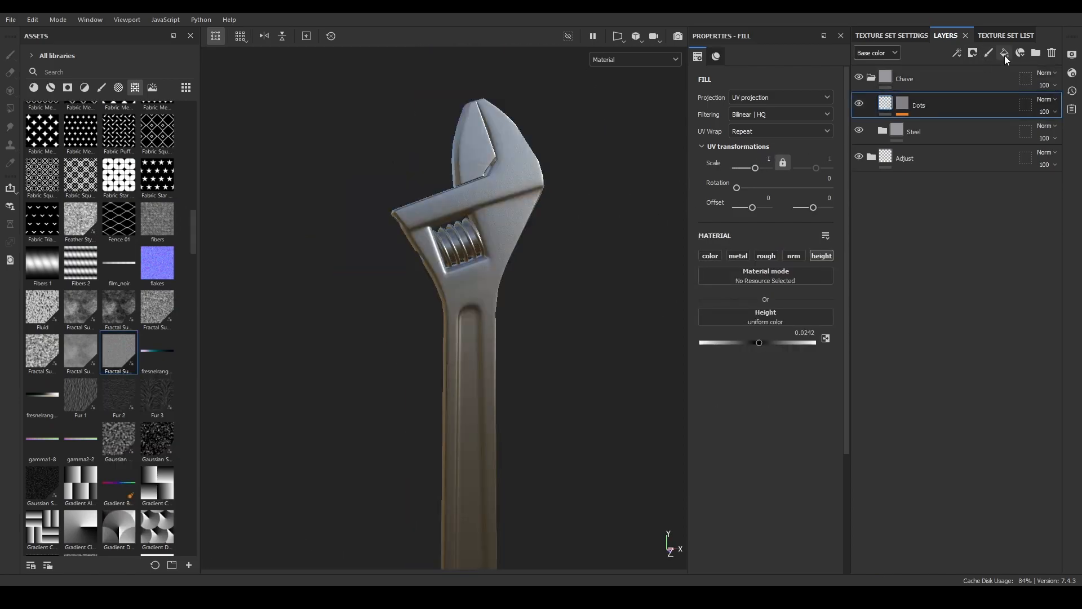
# - Add a masked fill layer above Dots with only roughness and height enabled, lowering its height slightly and raising its roughness
pyautogui.click(1004, 53)
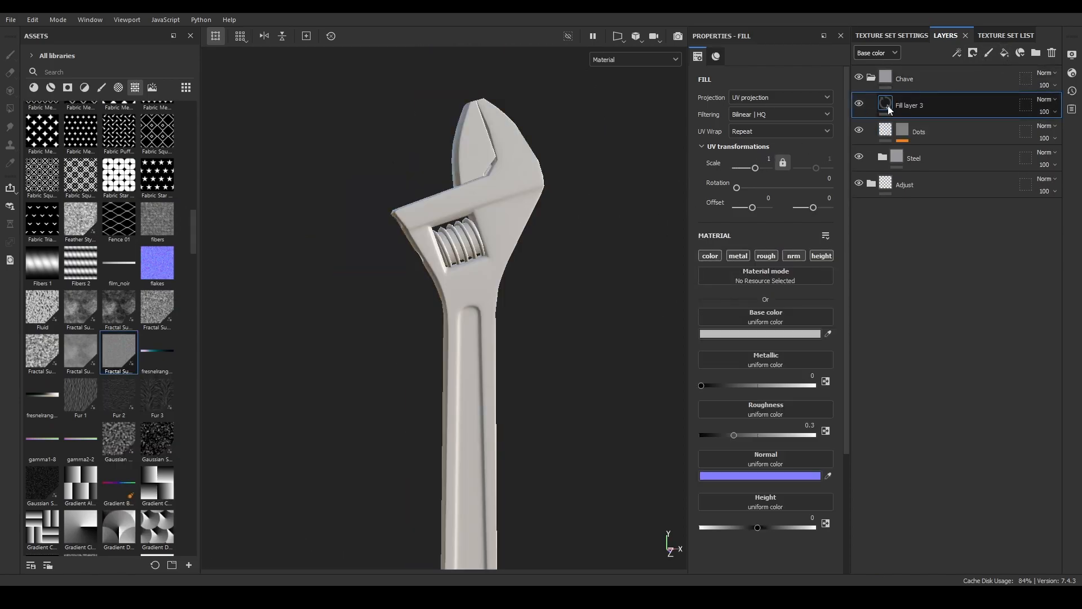
pyautogui.click(711, 255)
pyautogui.click(740, 256)
pyautogui.click(793, 256)
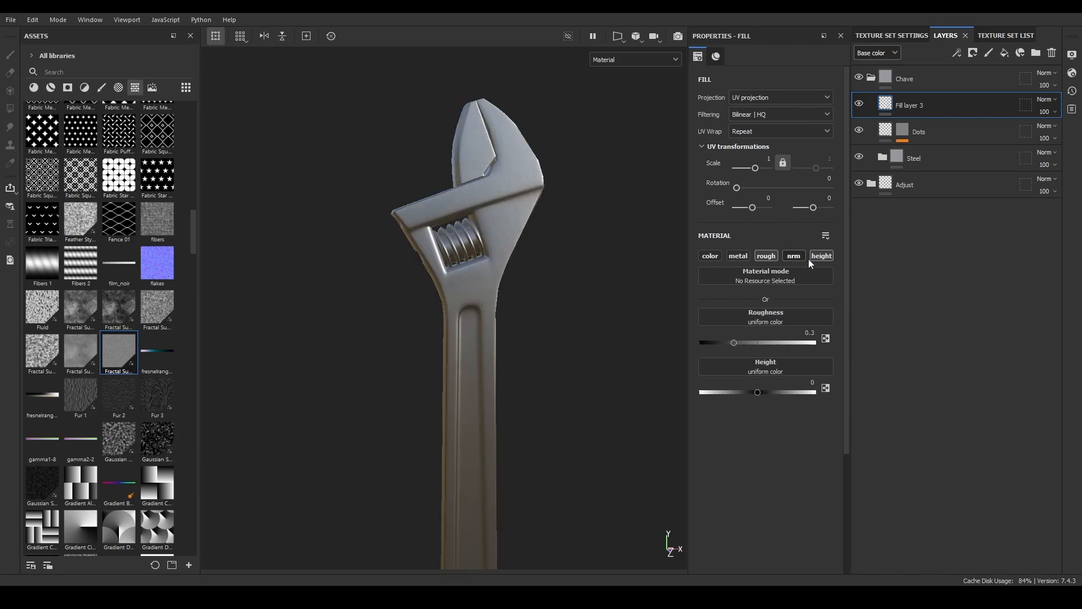
pyautogui.moveTo(758, 392); pyautogui.dragTo(755, 392)
pyautogui.moveTo(734, 342); pyautogui.dragTo(749, 340)
pyautogui.click(973, 53)
pyautogui.click(992, 77)
# - Fill the new layer's mask with the Grunge Fingerprints Smeared texture, then change its projection and increase its scale slightly
pyautogui.rightClick(903, 104)
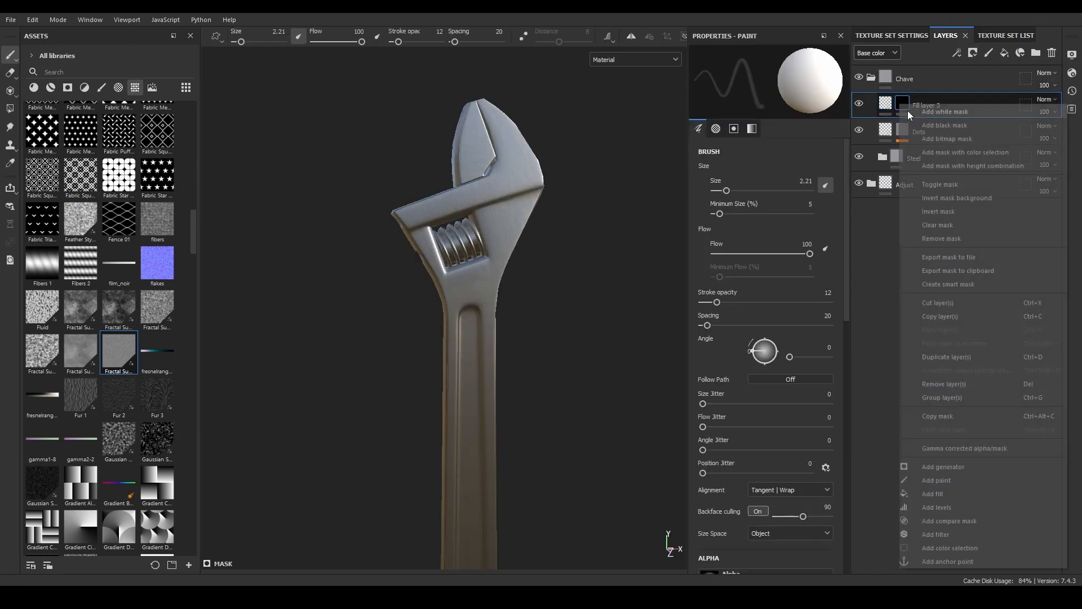
pyautogui.click(930, 465)
pyautogui.moveTo(194, 231)
pyautogui.mouseDown()
pyautogui.moveTo(203, 177)
pyautogui.moveTo(195, 310)
pyautogui.mouseUp()
pyautogui.moveTo(157, 181); pyautogui.dragTo(765, 258)
pyautogui.scroll(3, 479, 282)
pyautogui.click(772, 99)
pyautogui.click(769, 120)
pyautogui.moveTo(757, 188); pyautogui.dragTo(760, 187)
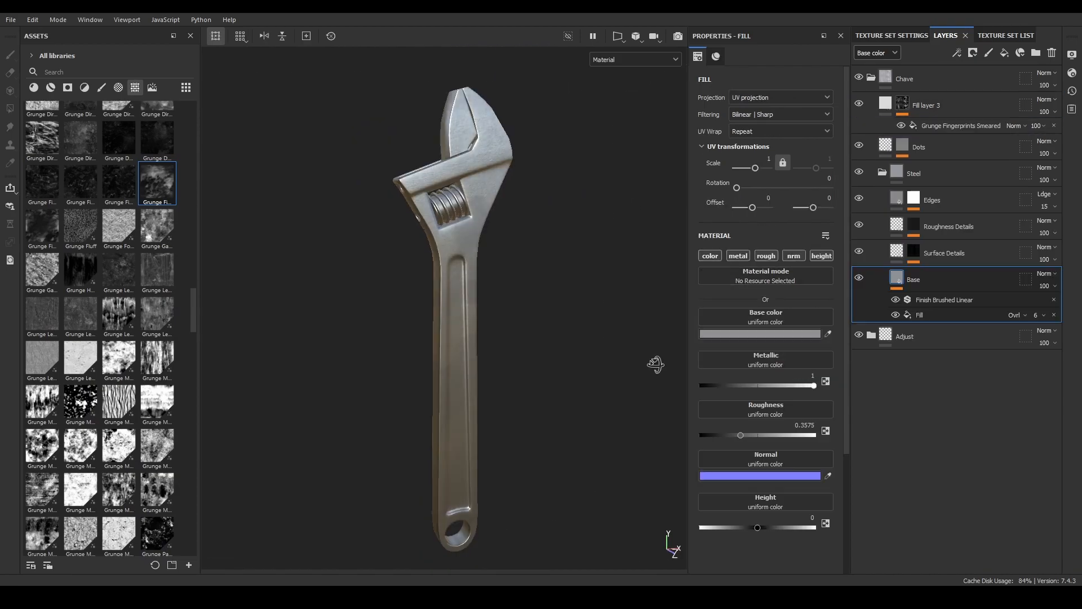
pyautogui.keyDown('shift'); pyautogui.moveTo(652, 363); pyautogui.dragTo(581, 297, button='right'); pyautogui.keyUp('shift')
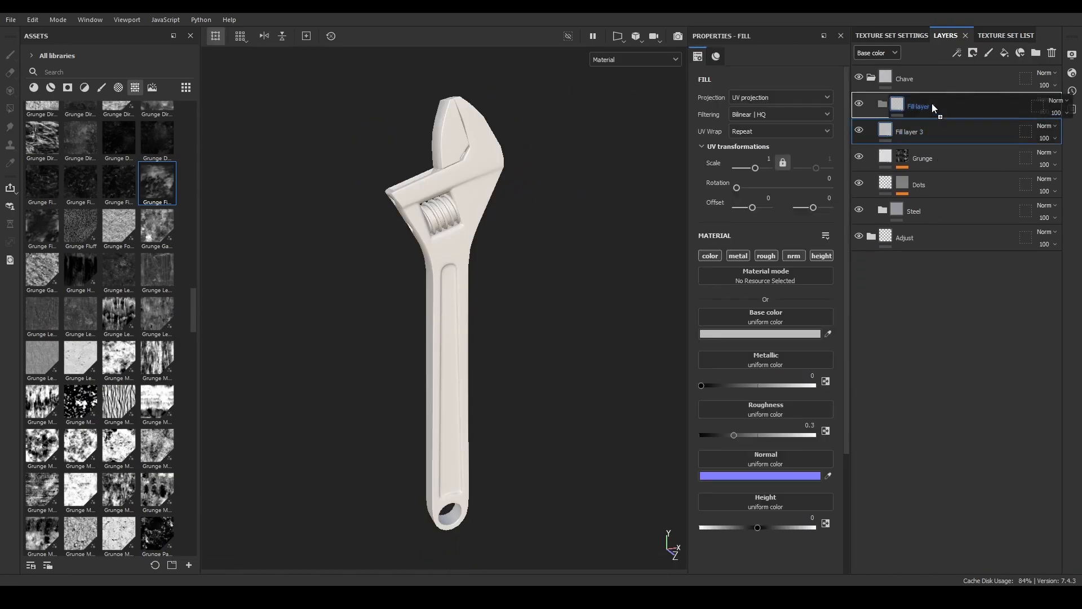
# - Place the new fill layer, named 01, in a Dentes folder inside Chave and set its base color to red (FF0000)
pyautogui.click(933, 107)
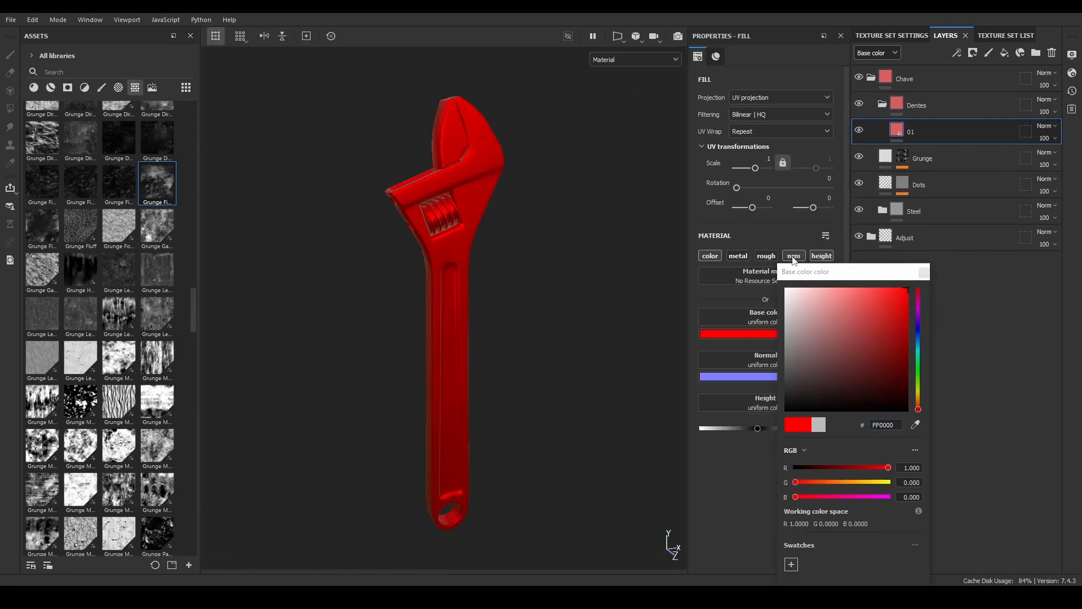
pyautogui.click(599, 234)
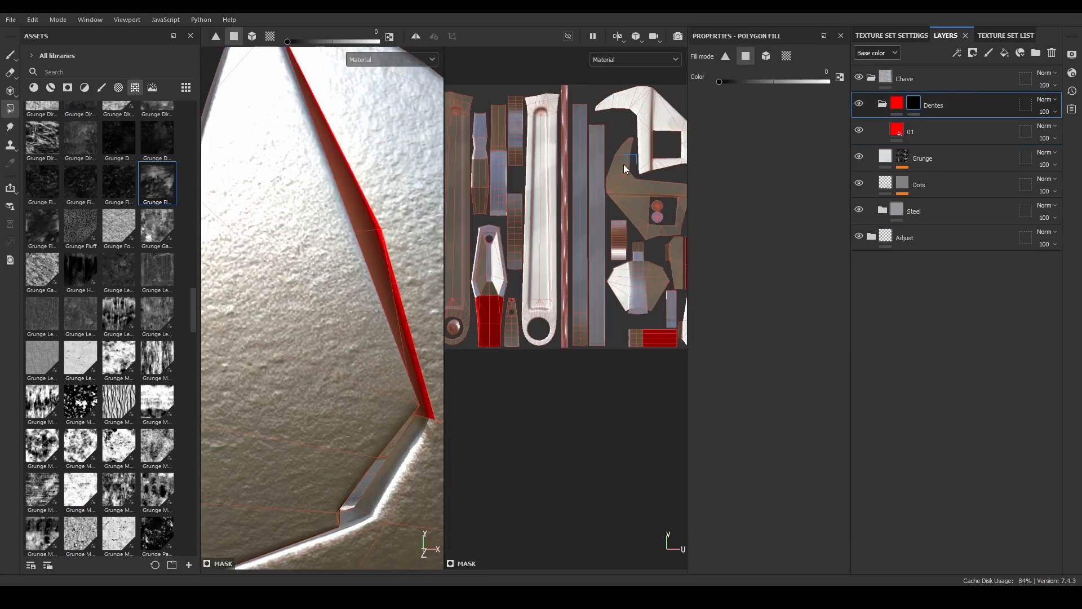
# - Give layer 01 a black mask and add a fill to it using the Gradient Linear 3 texture as grayscale
pyautogui.click(945, 134)
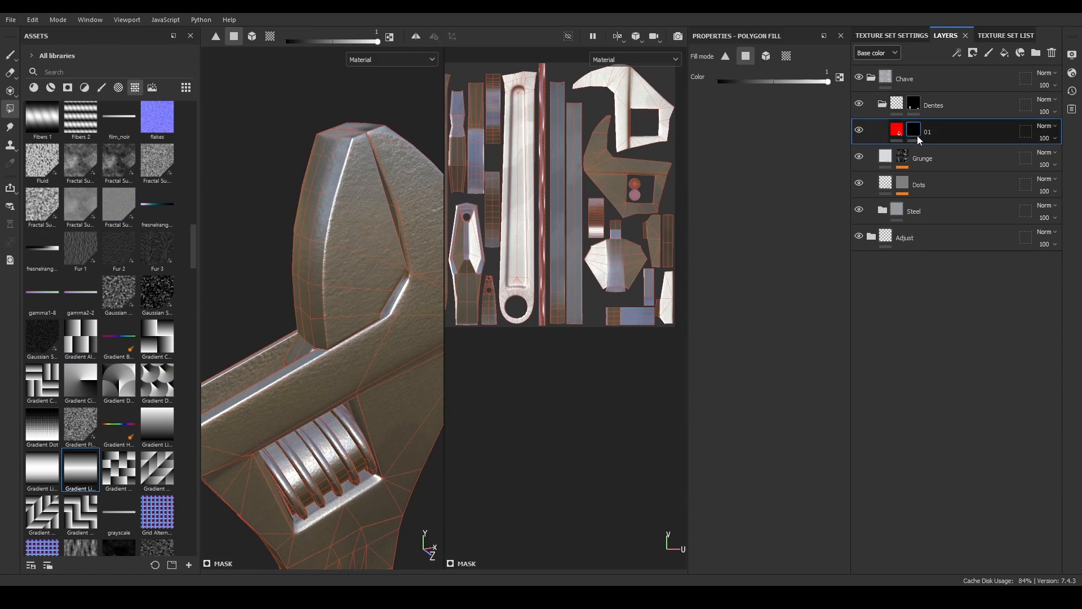
pyautogui.rightClick(918, 135)
pyautogui.click(984, 516)
pyautogui.moveTo(81, 468); pyautogui.dragTo(752, 262)
pyautogui.keyDown('alt'); pyautogui.moveTo(361, 248); pyautogui.dragTo(338, 253); pyautogui.keyUp('alt')
pyautogui.scroll(3, 360, 247)
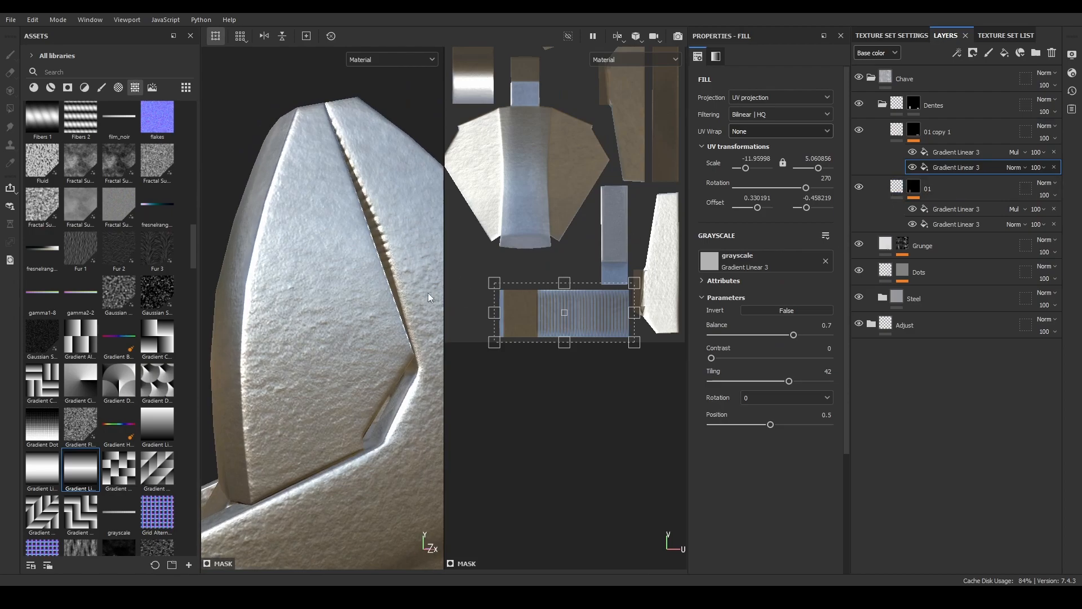
pyautogui.scroll(-5, 397, 366)
pyautogui.keyDown('alt'); pyautogui.moveTo(428, 294); pyautogui.dragTo(376, 316); pyautogui.keyUp('alt')
pyautogui.scroll(4, 368, 353)
pyautogui.scroll(-4, 365, 293)
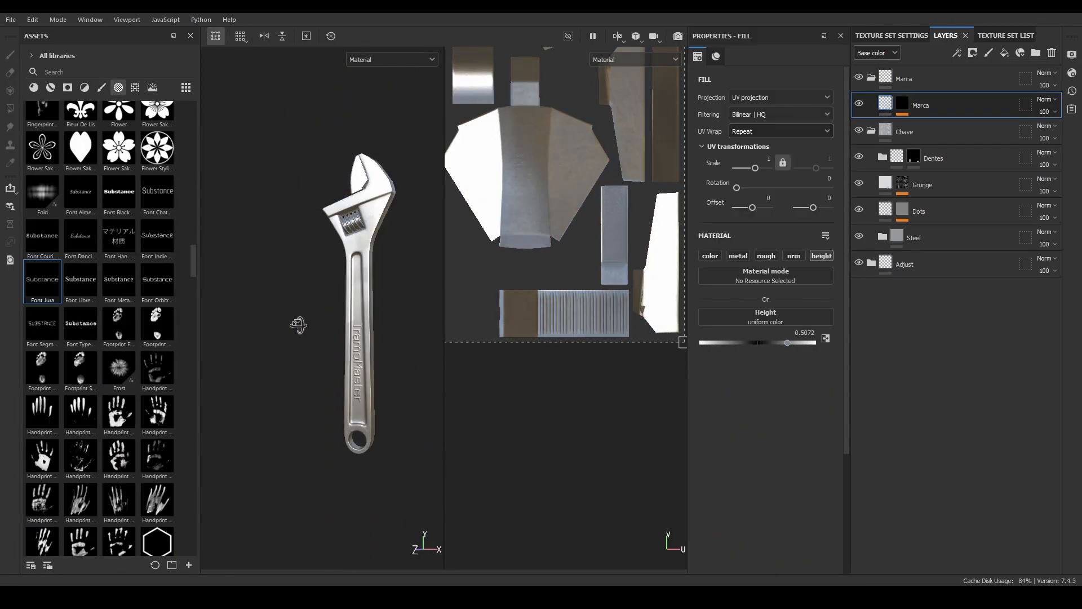
pyautogui.keyDown('alt'); pyautogui.moveTo(298, 324); pyautogui.dragTo(324, 316); pyautogui.keyUp('alt')
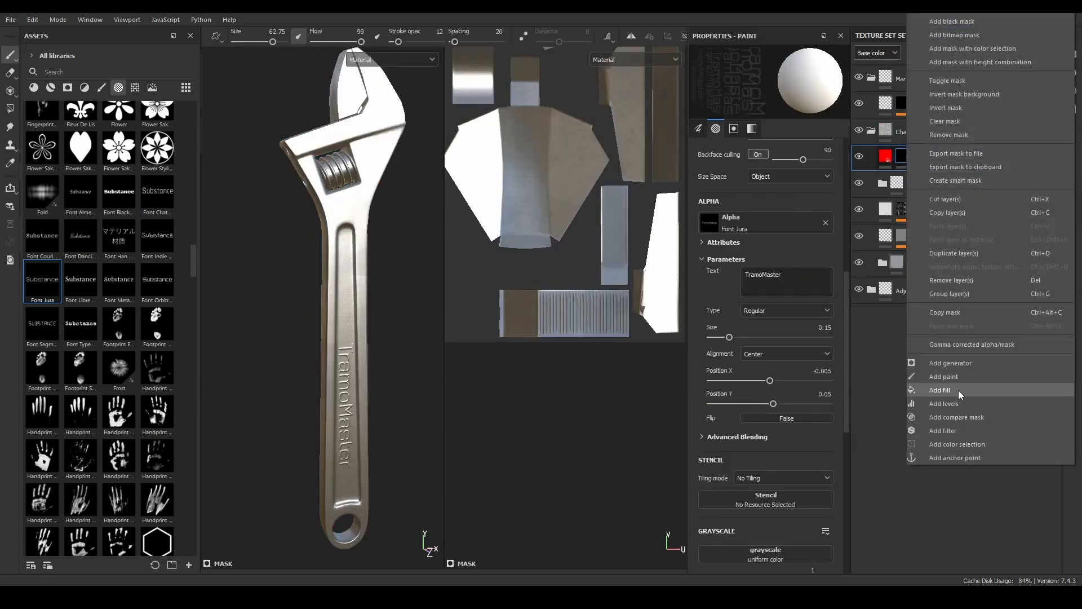
# - Try the Fabric Edge and Gun Edges smart masks on the red fill layer above the Dentes folder
pyautogui.click(958, 390)
pyautogui.moveTo(164, 185); pyautogui.dragTo(953, 163)
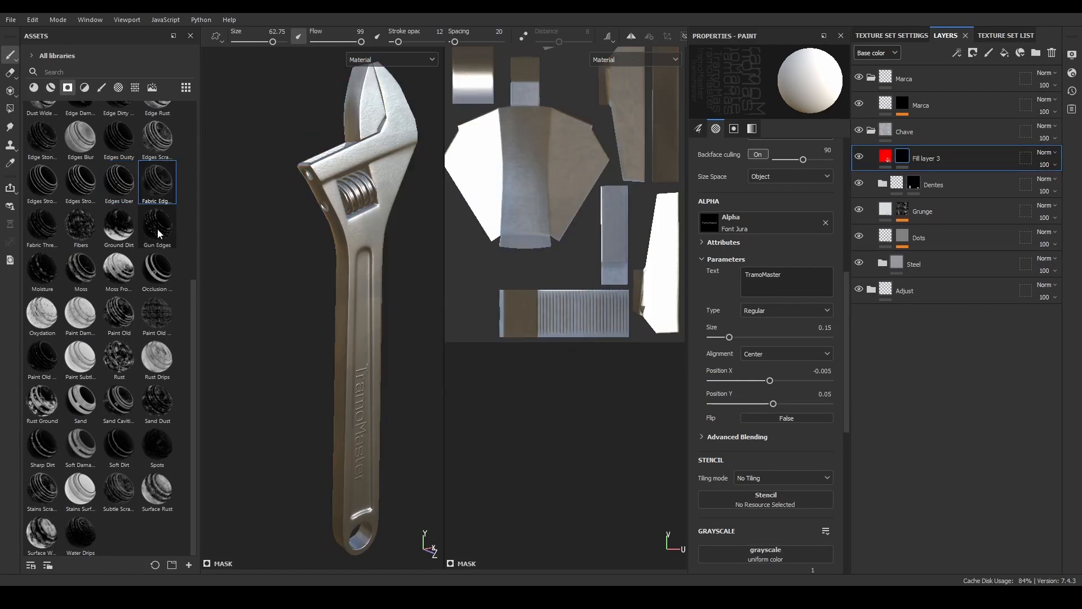
pyautogui.moveTo(165, 231); pyautogui.dragTo(953, 169)
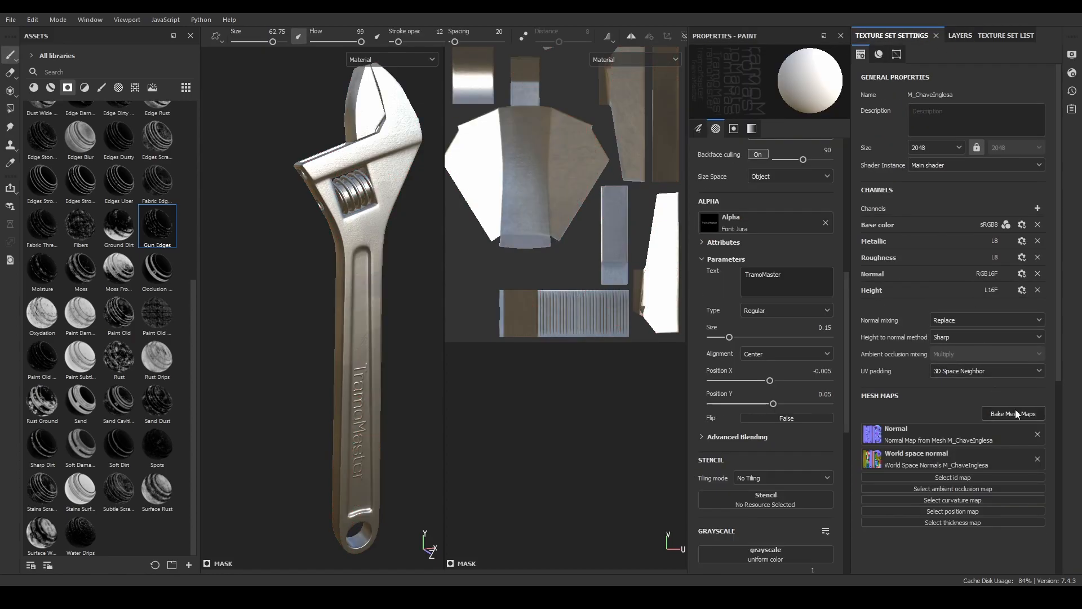
# - Bake the ambient occlusion, curvature, position and thickness maps for M_ChaveInglesa, leaving out the normal and world space normal maps
pyautogui.click(1039, 413)
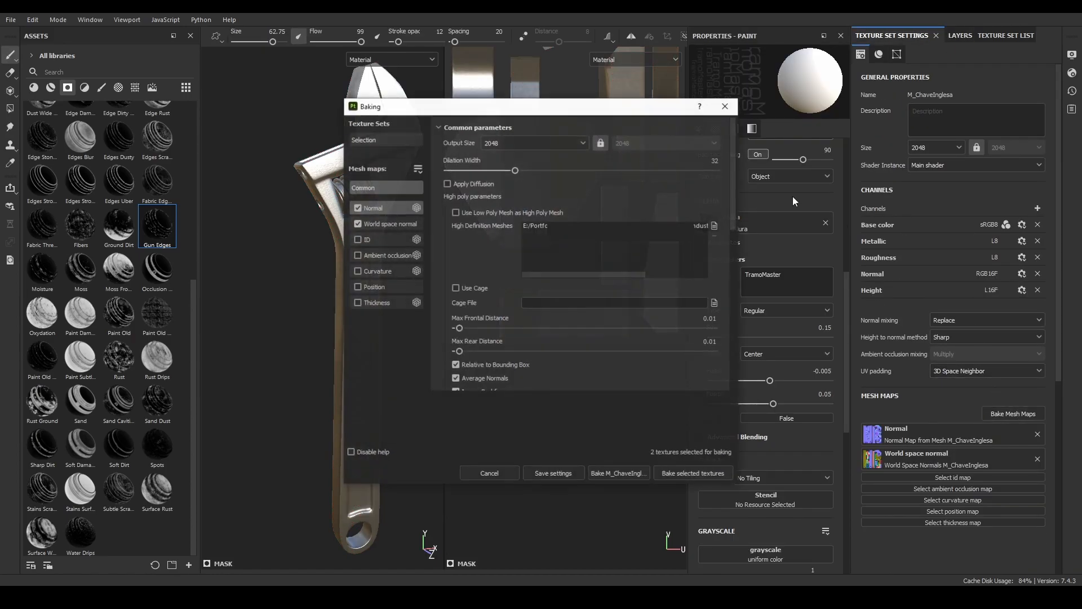
pyautogui.click(358, 208)
pyautogui.click(386, 255)
pyautogui.click(377, 271)
pyautogui.click(551, 221)
pyautogui.click(549, 231)
pyautogui.click(377, 302)
pyautogui.click(619, 473)
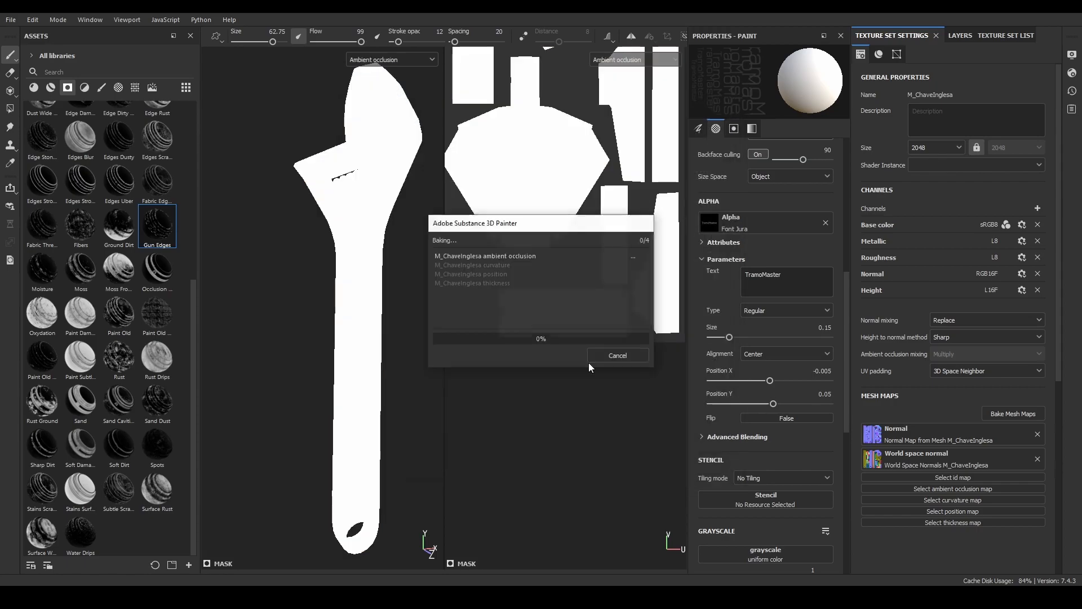
pyautogui.click(620, 355)
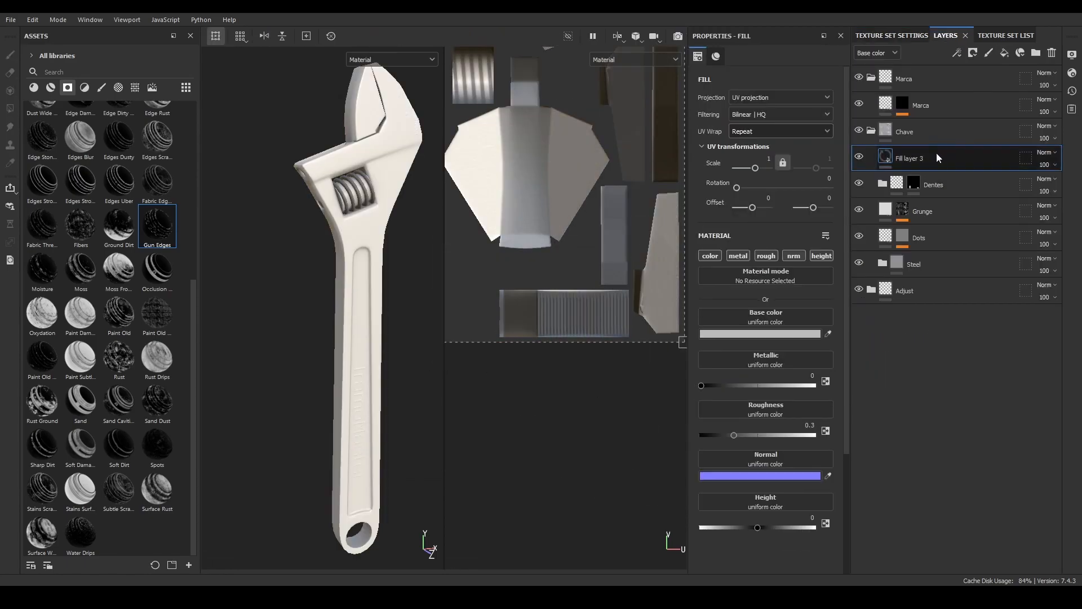
# - Color the Gun Edges-masked fill layer in Chave a pale grey and the occlusion-masked fill layer above it a dark tone
pyautogui.click(759, 333)
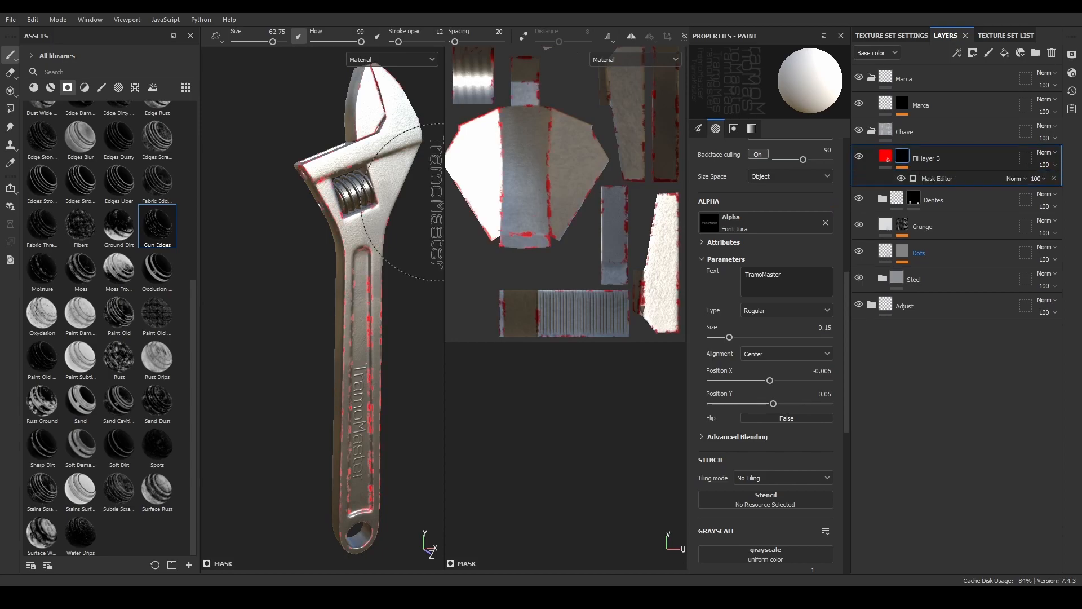
pyautogui.scroll(5, 442, 202)
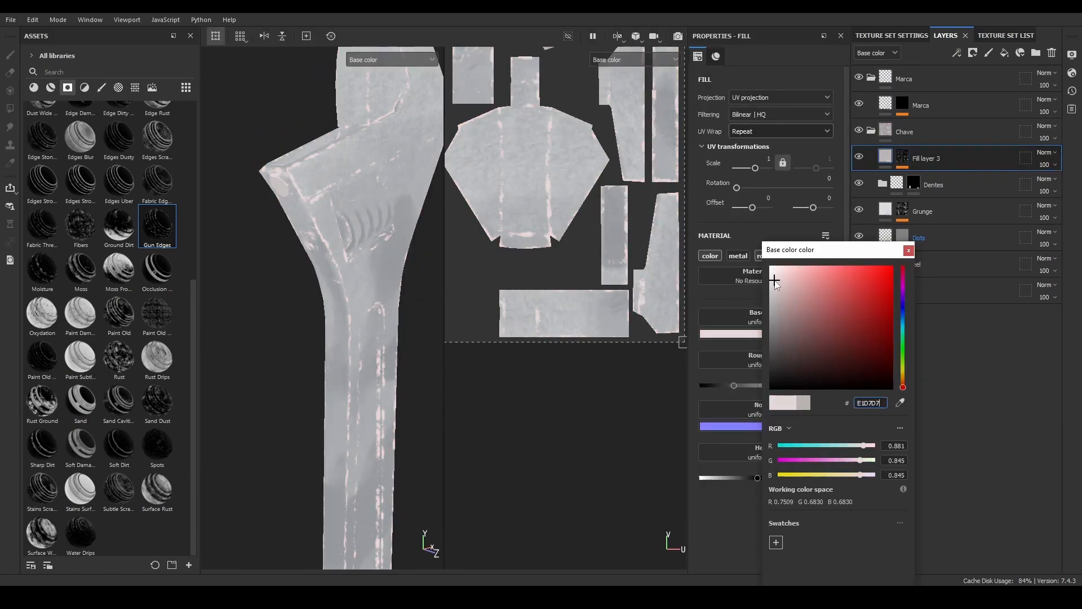
pyautogui.press('m')
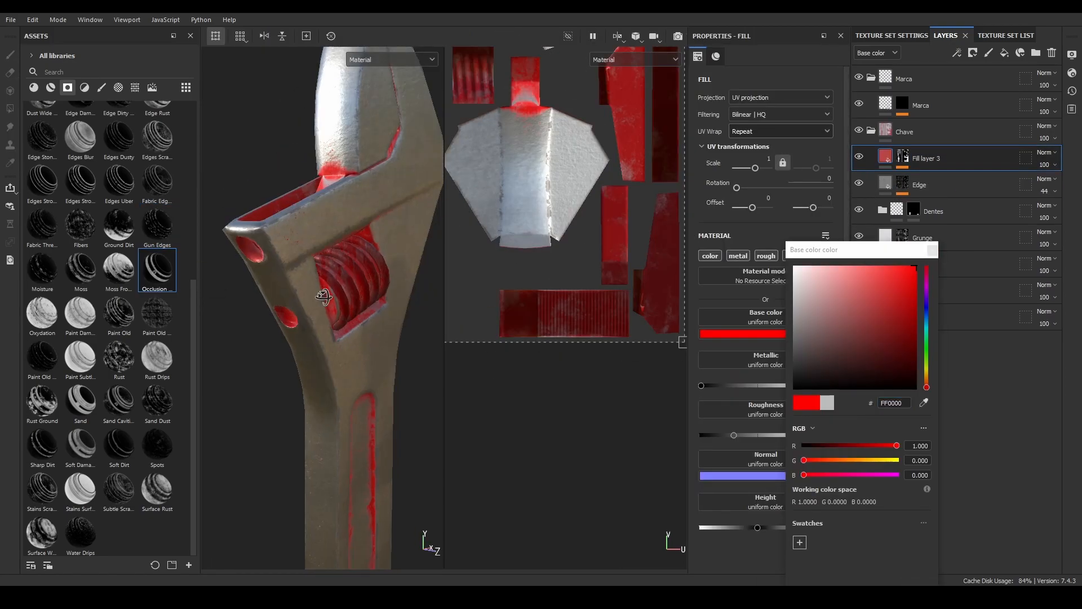
pyautogui.click(908, 371)
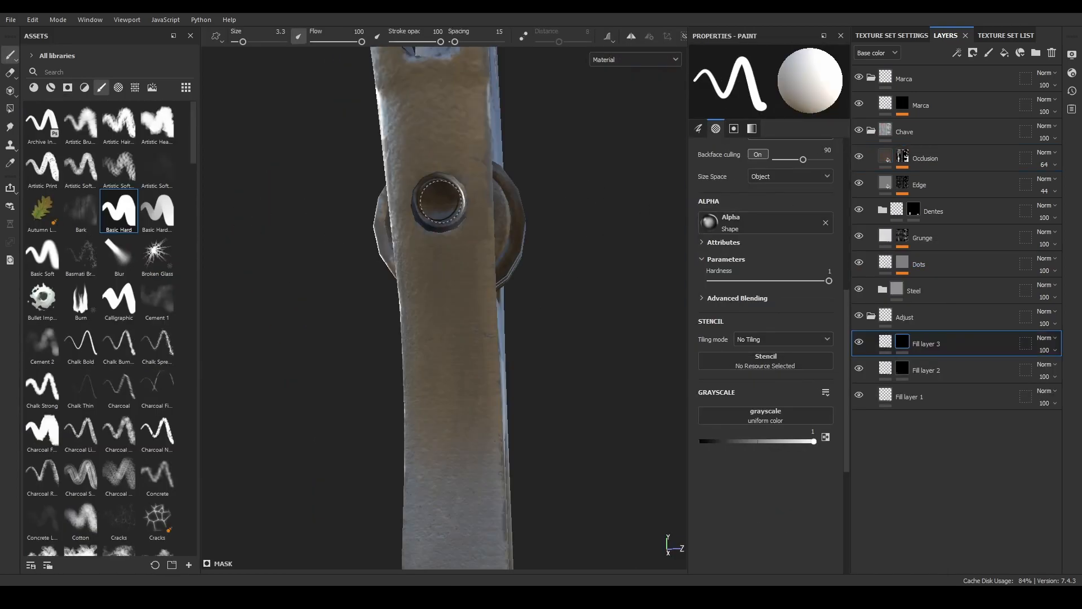
# - Add a Blur filter to the mask of the uppermost fill layer in the Adjust folder
pyautogui.rightClick(902, 342)
pyautogui.click(954, 413)
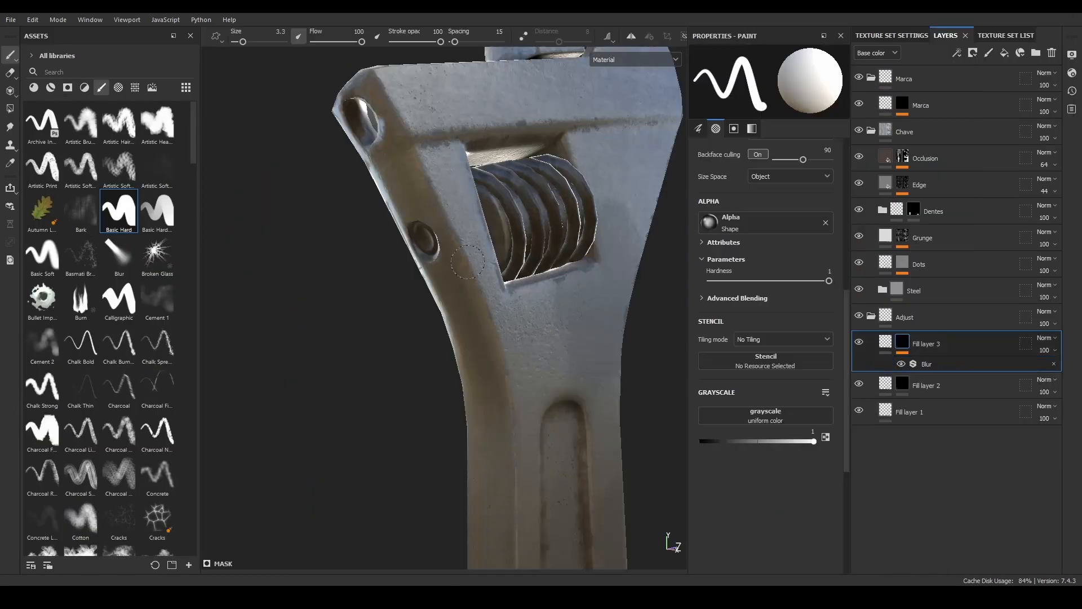
pyautogui.keyDown('alt'); pyautogui.moveTo(468, 262); pyautogui.dragTo(507, 263); pyautogui.keyUp('alt')
pyautogui.scroll(-8, 484, 262)
pyautogui.keyDown('alt'); pyautogui.moveTo(429, 254); pyautogui.dragTo(462, 264); pyautogui.keyUp('alt')
pyautogui.keyDown('shift'); pyautogui.moveTo(479, 265); pyautogui.dragTo(551, 265, button='right'); pyautogui.keyUp('shift')
pyautogui.keyDown('alt'); pyautogui.moveTo(551, 265); pyautogui.dragTo(529, 257); pyautogui.keyUp('alt')
# - Export the M_ChaveInglesa textures to the Texture folder with an output template that packs occlusion, roughness and metallic together
pyautogui.click(11, 20)
pyautogui.click(45, 133)
pyautogui.click(642, 174)
pyautogui.scroll(-2, 788, 259)
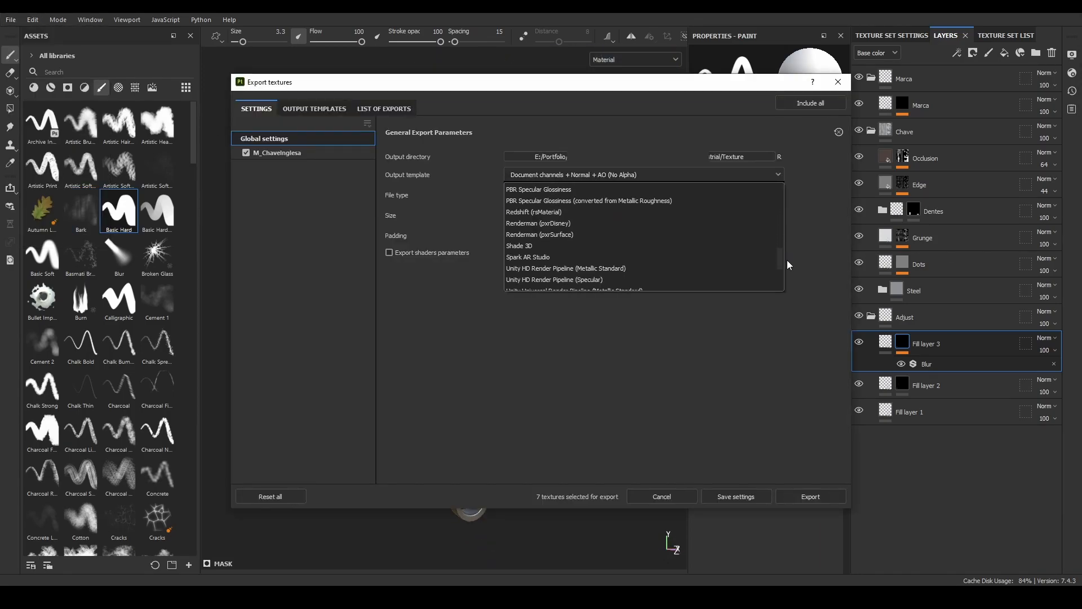
pyautogui.click(631, 234)
pyautogui.click(305, 153)
pyautogui.click(805, 497)
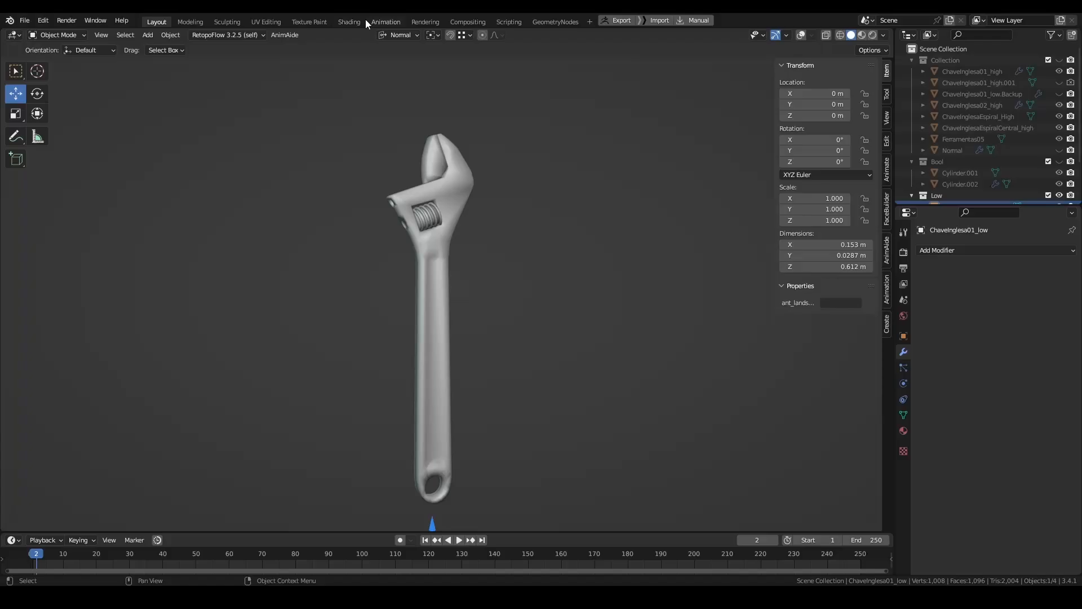
# - Switch to Blender's Shading workspace and add the wrench's BaseColor, NormalDX and OcclusionRoughnessMetallic images as texture nodes in M_ChaveInglesa
pyautogui.click(358, 21)
pyautogui.scroll(-15, 164, 119)
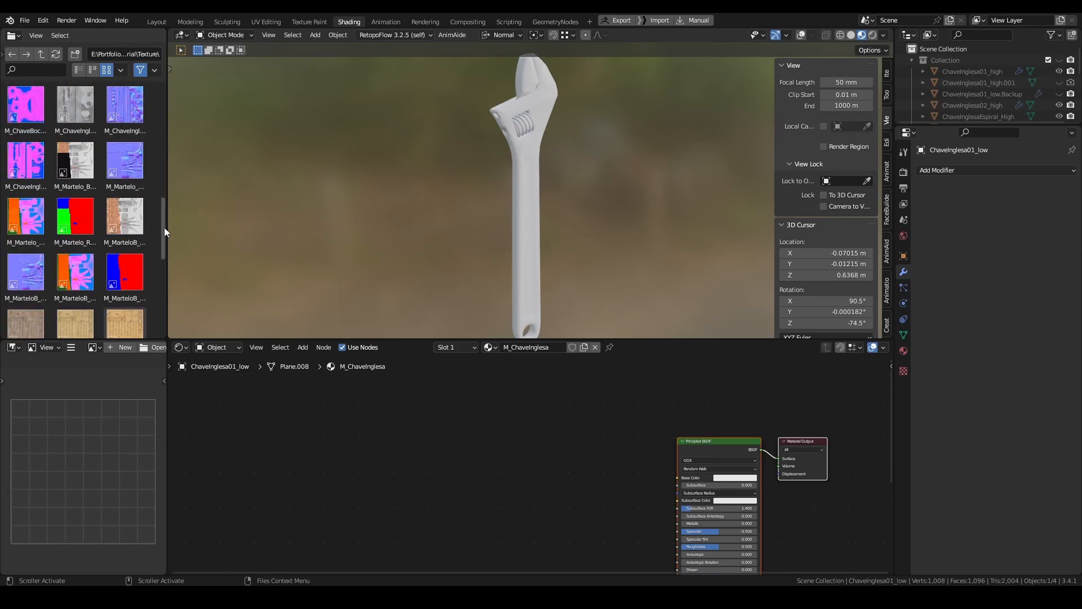
pyautogui.scroll(3, 65, 233)
pyautogui.moveTo(498, 451); pyautogui.dragTo(493, 380, button='middle')
pyautogui.moveTo(493, 386); pyautogui.dragTo(343, 478)
pyautogui.moveTo(343, 477); pyautogui.dragTo(337, 347, button='middle')
pyautogui.click(125, 239)
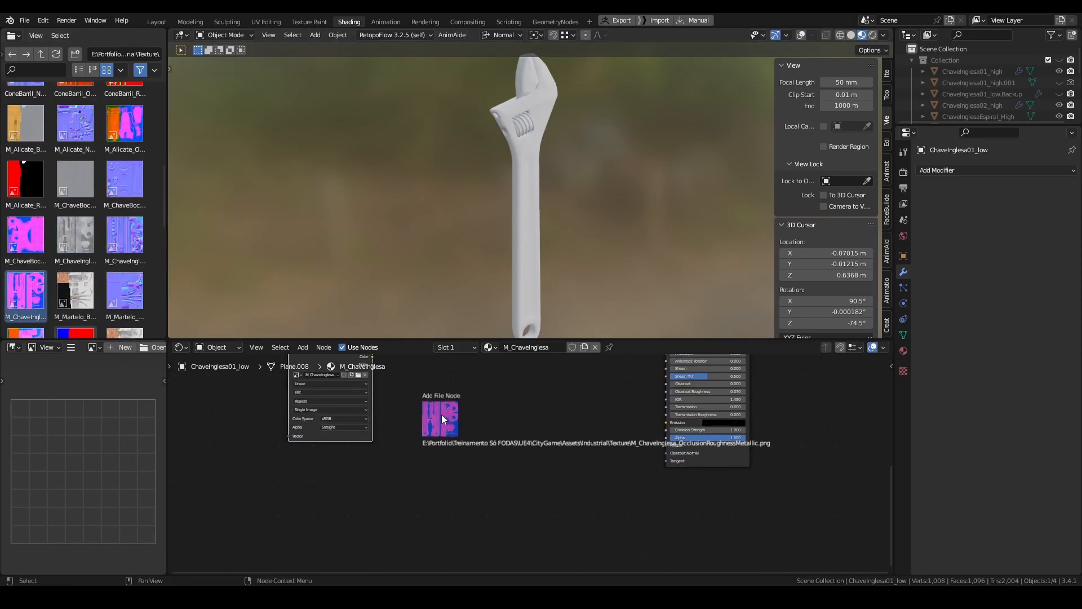
pyautogui.moveTo(441, 424); pyautogui.dragTo(431, 430)
# - Arrange the image nodes so OcclusionRoughnessMetallic sits below BaseColor and NormalDX sits beneath both
pyautogui.moveTo(432, 430); pyautogui.dragTo(440, 488, button='middle')
pyautogui.moveTo(355, 404); pyautogui.dragTo(357, 477)
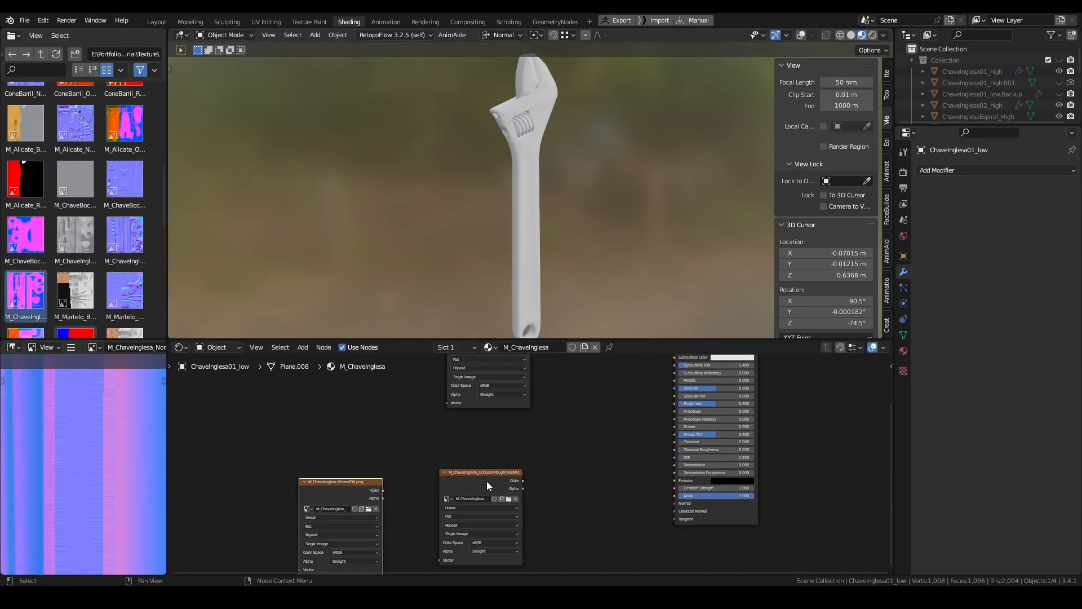
pyautogui.moveTo(488, 485); pyautogui.dragTo(380, 414)
pyautogui.moveTo(310, 489); pyautogui.dragTo(334, 523)
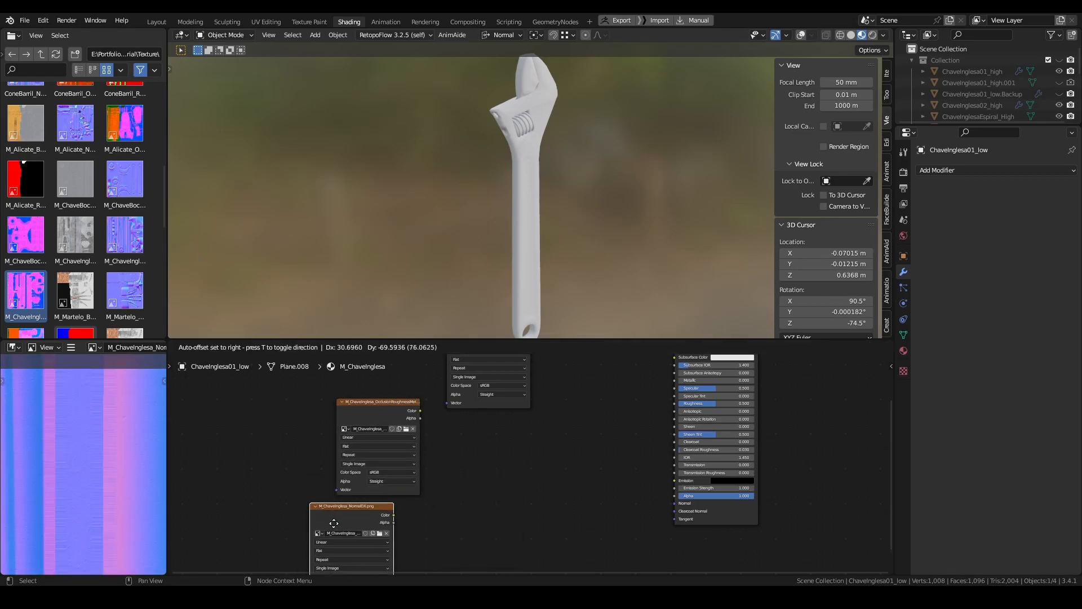
# - Set the color space of the OcclusionRoughnessMetallic and NormalDX image nodes to Linear
pyautogui.click(396, 474)
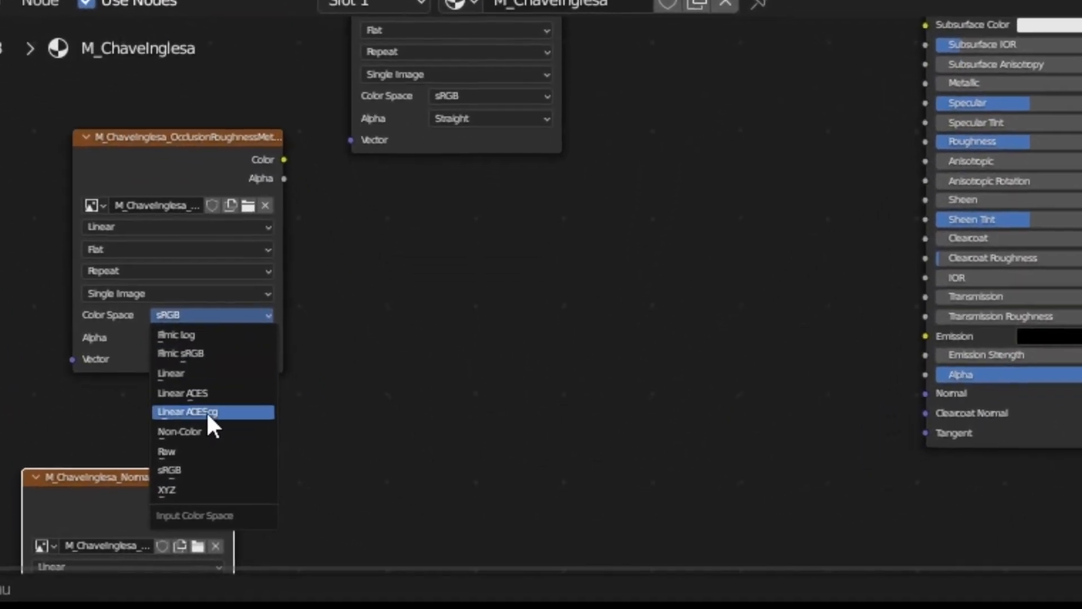
pyautogui.click(197, 370)
pyautogui.keyDown('shift'); pyautogui.scroll(-5, 211, 286); pyautogui.keyUp('shift')
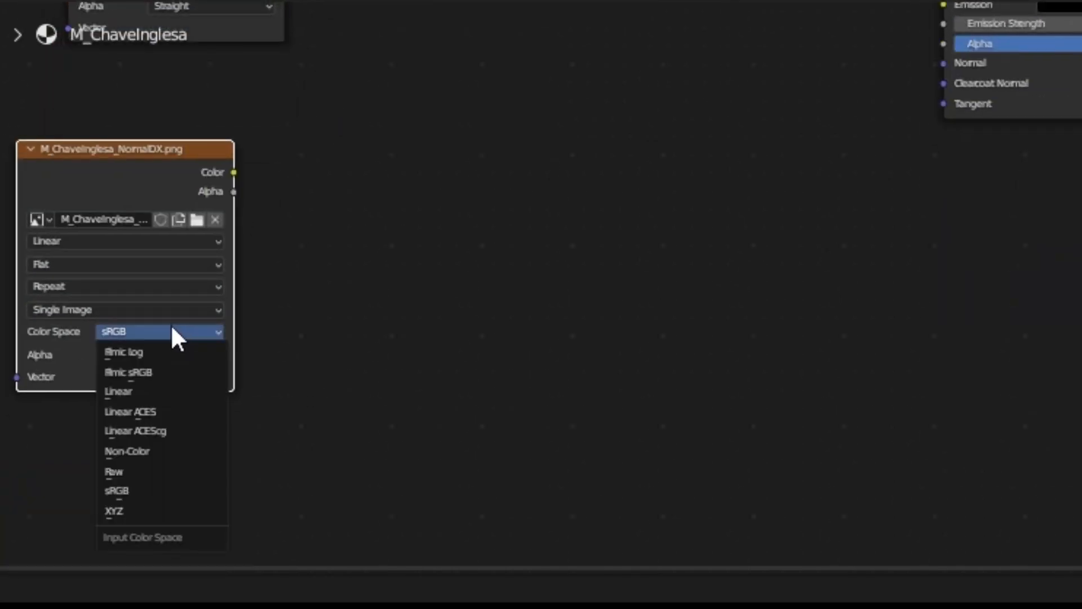
pyautogui.click(151, 388)
# - Add a Normal Map node linked to the Principled BSDF's Normal input, and add a Separate Color node near the NormalDX image
pyautogui.hotkey('shift', 'a')
pyautogui.press('s')
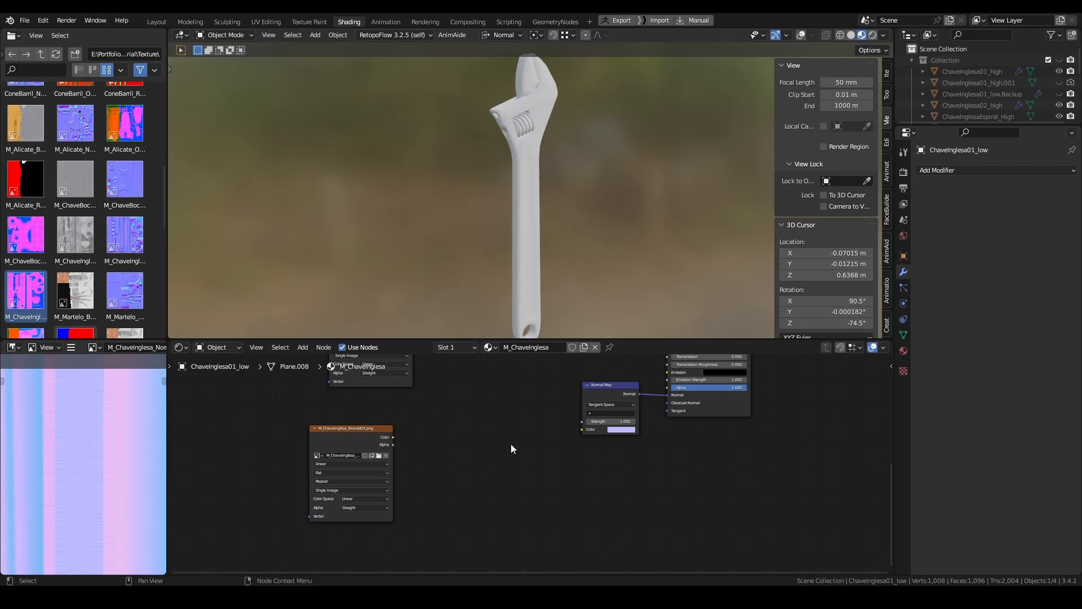
pyautogui.hotkey('shift', 'a')
pyautogui.write('se')
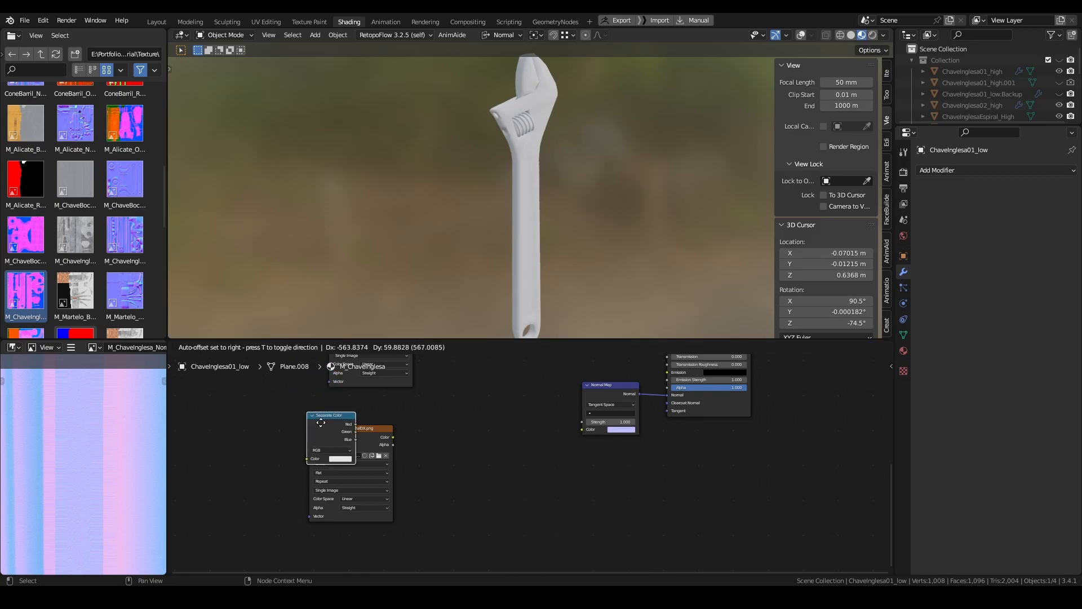
# - Place a second Separate Color node fed by the OcclusionRoughnessMetallic image, and tidy the positions of the image nodes
pyautogui.moveTo(463, 392); pyautogui.dragTo(456, 494, button='middle')
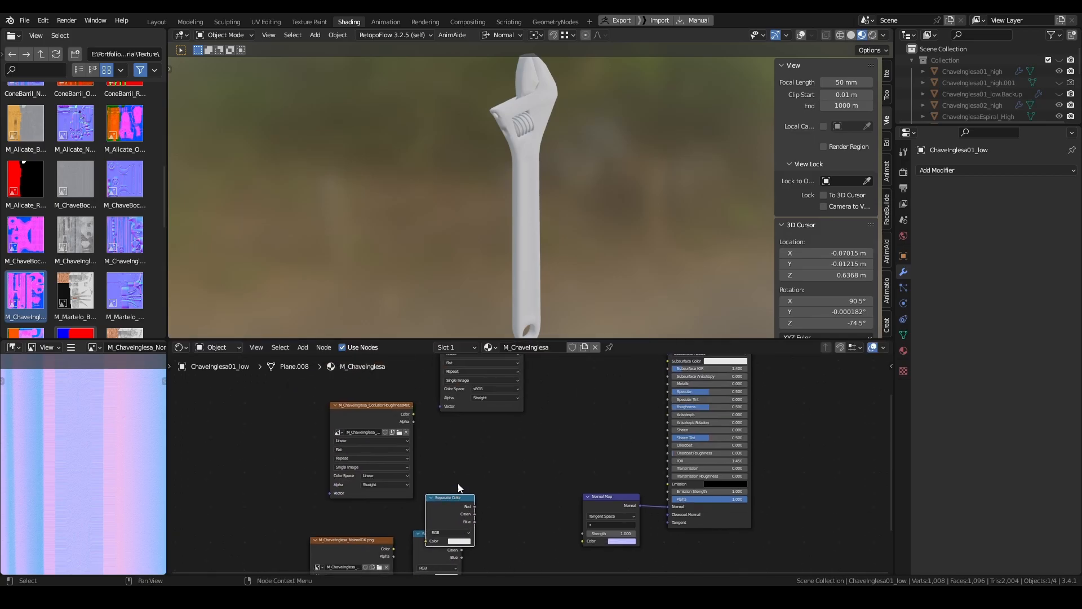
pyautogui.moveTo(369, 403); pyautogui.dragTo(341, 412)
pyautogui.moveTo(435, 496); pyautogui.dragTo(437, 498)
pyautogui.moveTo(485, 468); pyautogui.dragTo(479, 446, button='middle')
pyautogui.moveTo(463, 438); pyautogui.dragTo(433, 429)
pyautogui.moveTo(487, 428); pyautogui.dragTo(517, 547, button='middle')
pyautogui.moveTo(532, 423); pyautogui.dragTo(426, 395)
# - Add a Combine Color node before the Normal Map and link the lower Separate Color's Red and Blue outputs to it
pyautogui.click(509, 418)
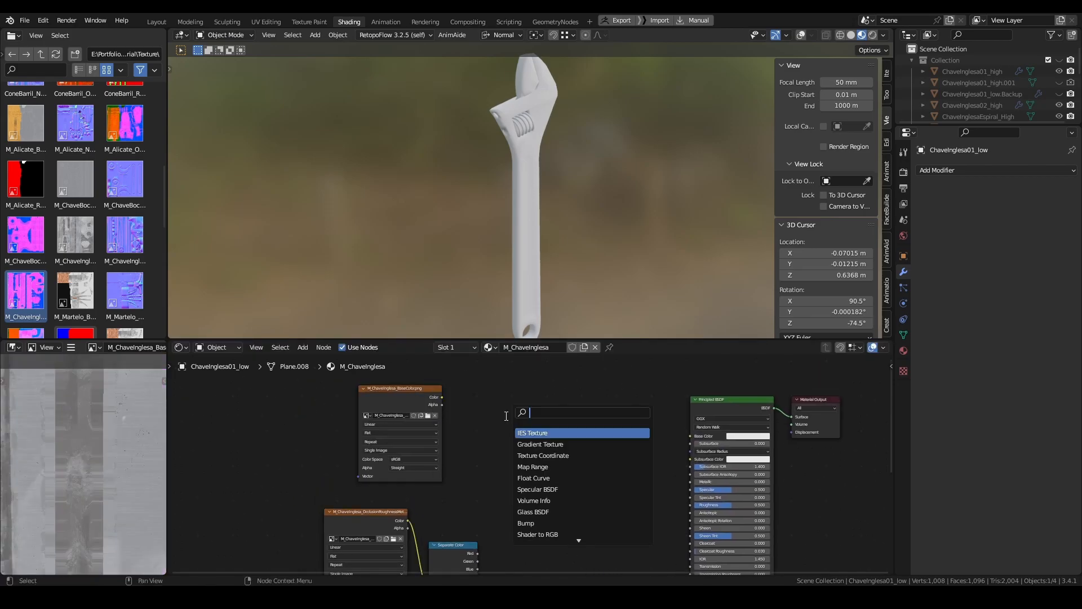
pyautogui.click(516, 540)
pyautogui.moveTo(516, 540); pyautogui.dragTo(496, 394, button='middle')
pyautogui.moveTo(534, 389); pyautogui.dragTo(530, 480)
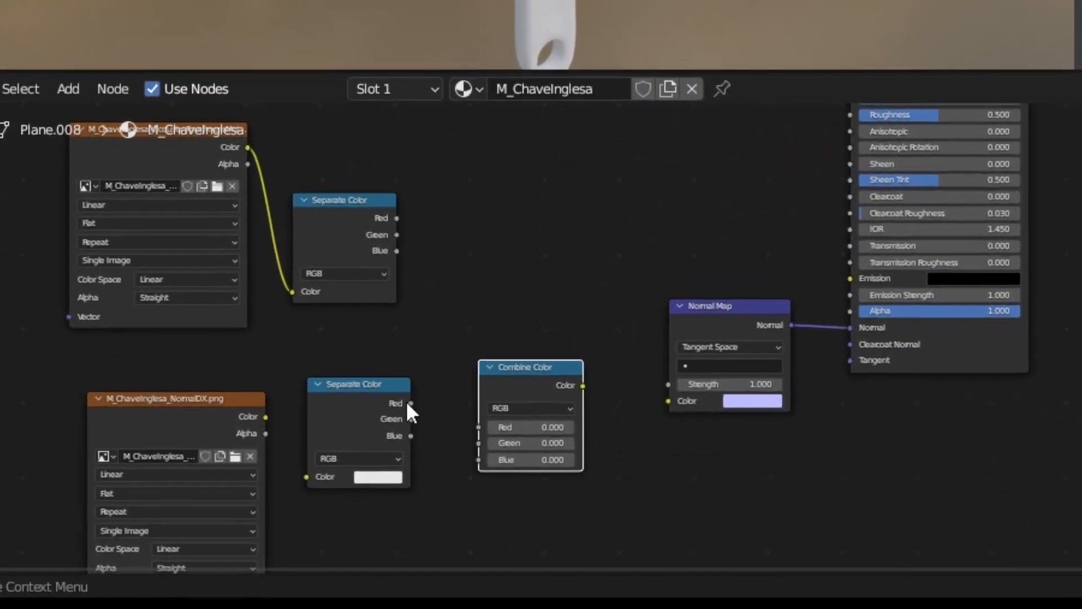
pyautogui.moveTo(464, 495); pyautogui.dragTo(495, 506)
pyautogui.click(498, 523)
# - Add an Invert node for the normal's green channel and link Combine Color's output to the Normal Map's Color input
pyautogui.hotkey('shift', 'a')
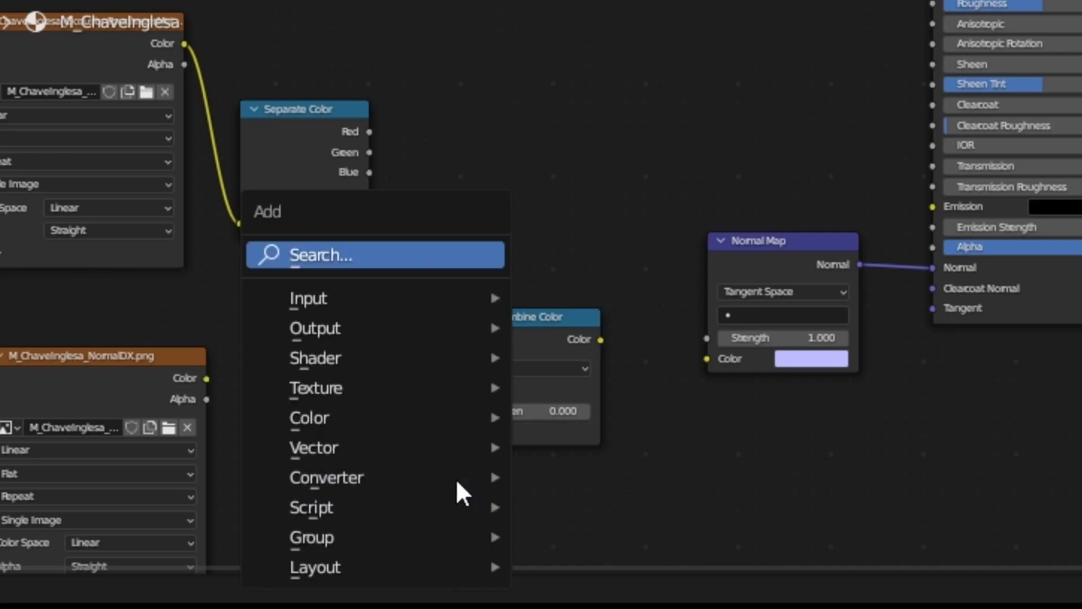
pyautogui.click(385, 253)
pyautogui.write('invert')
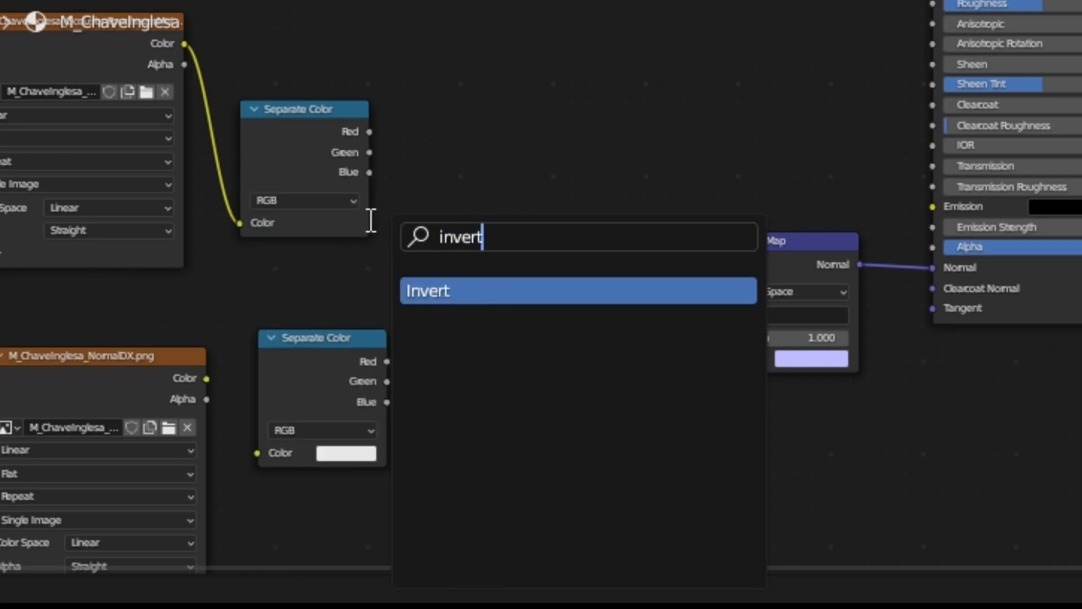
pyautogui.press('Return')
pyautogui.click(426, 482)
pyautogui.moveTo(426, 481); pyautogui.dragTo(362, 297, button='middle')
pyautogui.moveTo(465, 131); pyautogui.dragTo(533, 131)
pyautogui.moveTo(603, 152); pyautogui.dragTo(643, 175)
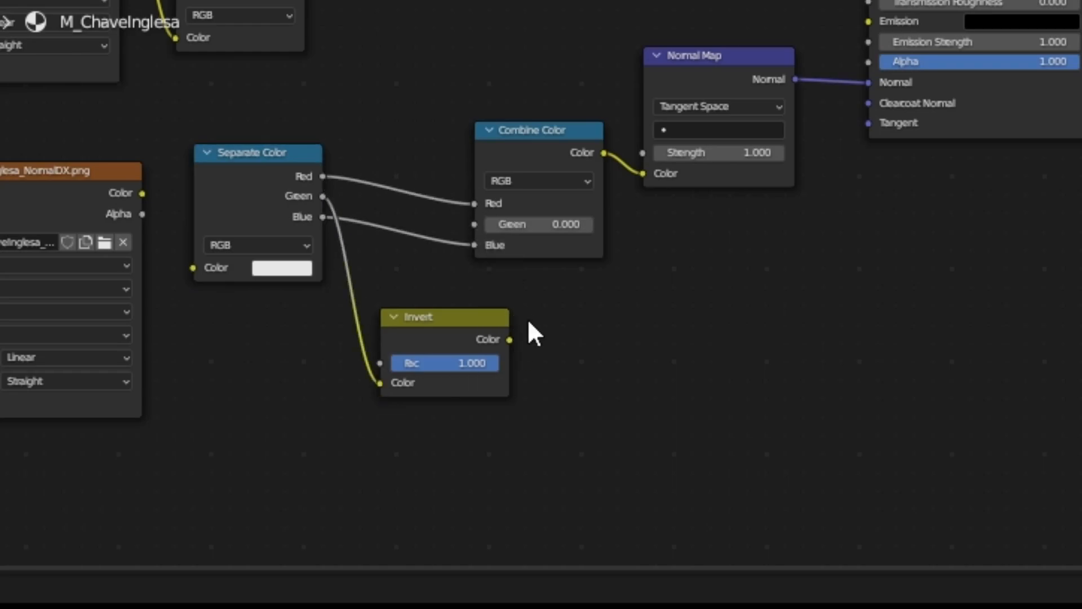
# - Add a Mix node in Color mode beside the BaseColor image and link the image's Color output to input A
pyautogui.hotkey('shift', 'a')
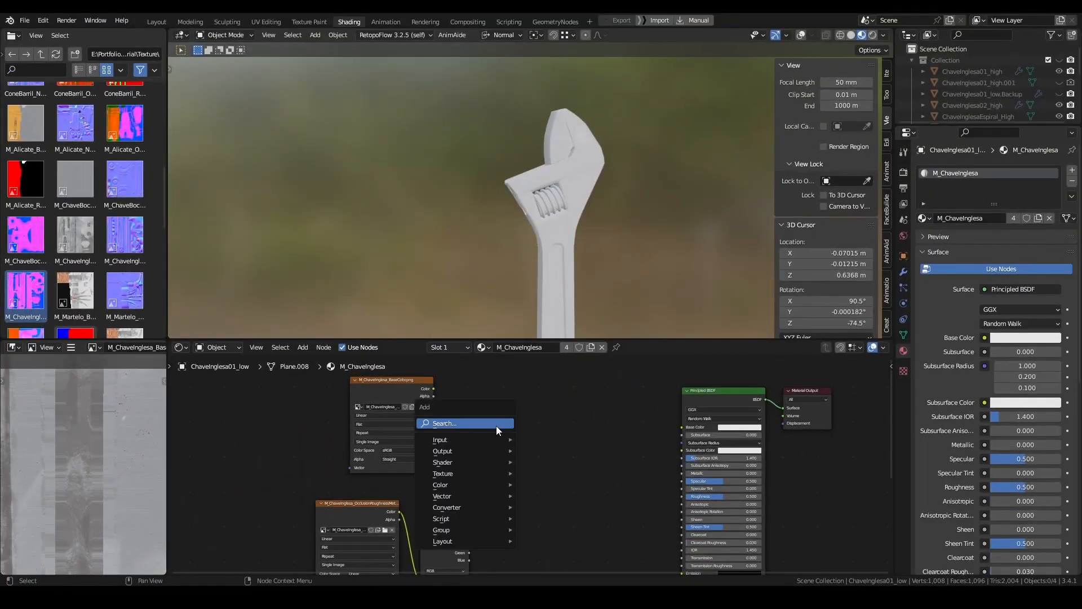
pyautogui.moveTo(465, 489)
pyautogui.click(547, 540)
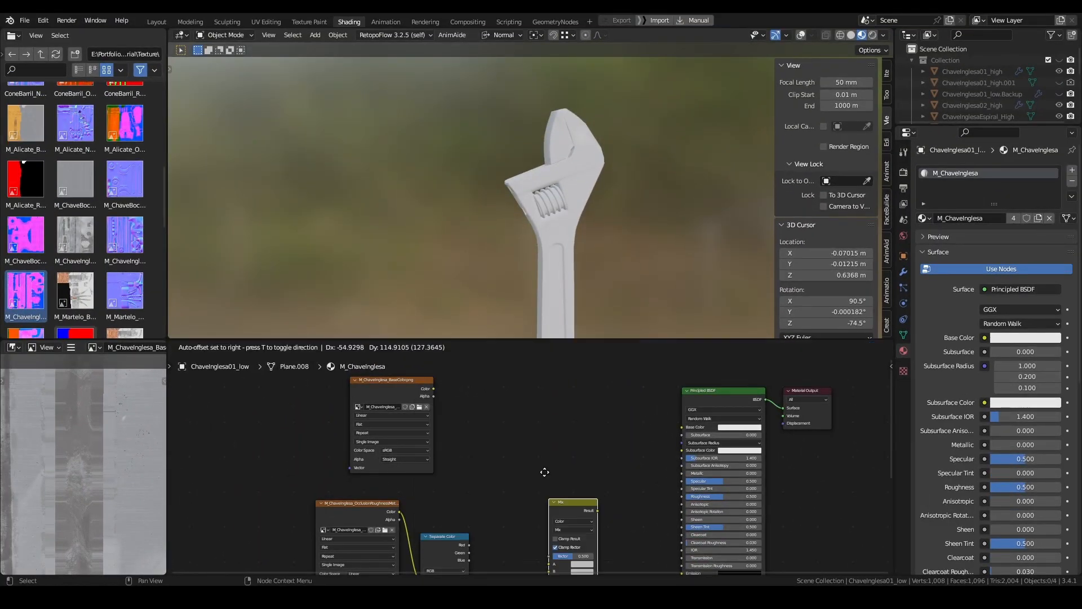
pyautogui.click(538, 392)
pyautogui.moveTo(440, 425); pyautogui.dragTo(512, 450)
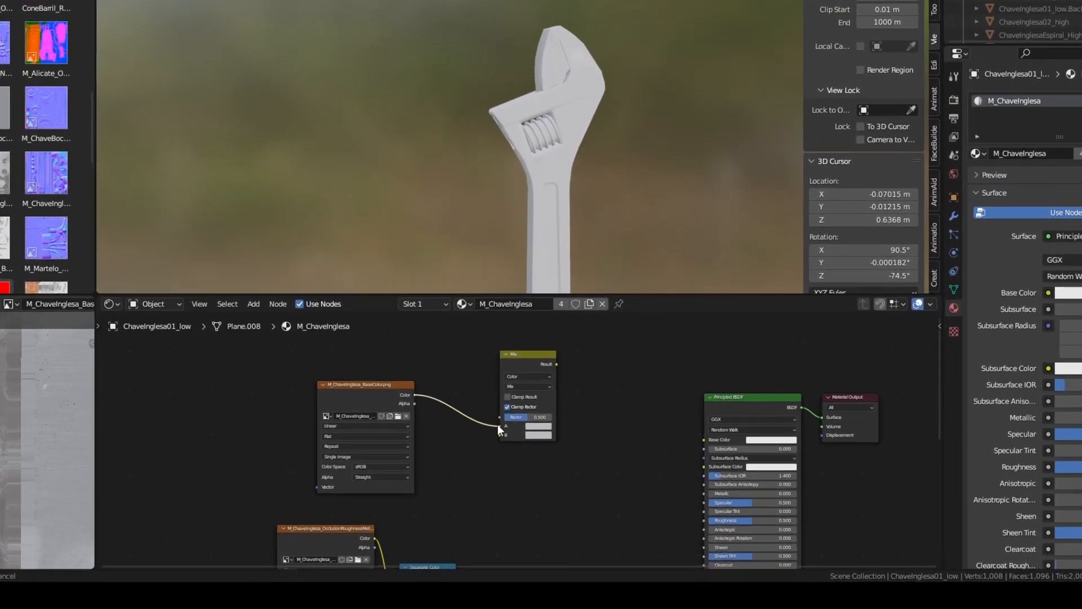
# - Set the Mix node's blending mode to Multiply and link the OcclusionRoughnessMetallic Separate Color's Red output to input B
pyautogui.click(528, 387)
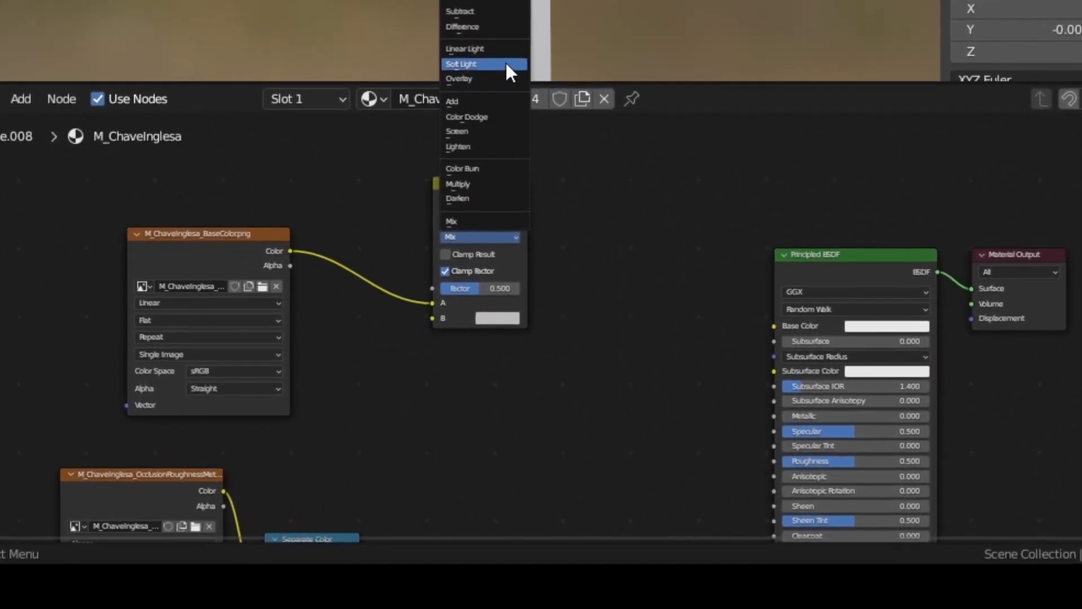
pyautogui.click(497, 183)
pyautogui.moveTo(370, 280); pyautogui.dragTo(306, 139, button='middle')
pyautogui.moveTo(299, 442); pyautogui.dragTo(269, 449, button='middle')
pyautogui.moveTo(397, 208); pyautogui.dragTo(411, 228, button='middle')
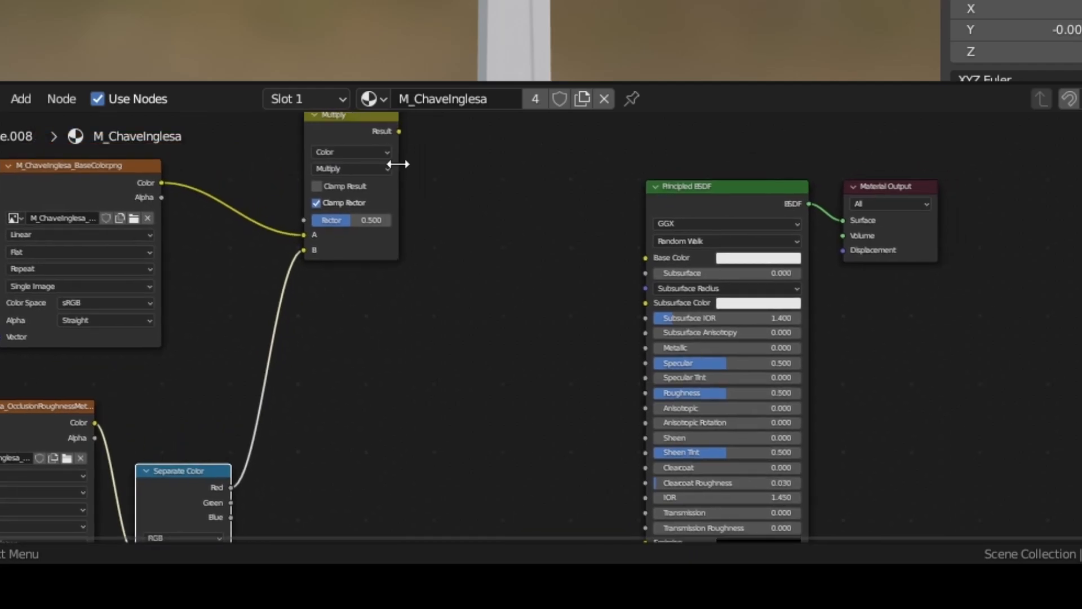
# - Link the Multiply result to the Principled BSDF's Base Color, and Separate Color's Green to Roughness and Blue to Metallic
pyautogui.moveTo(575, 211); pyautogui.dragTo(645, 257)
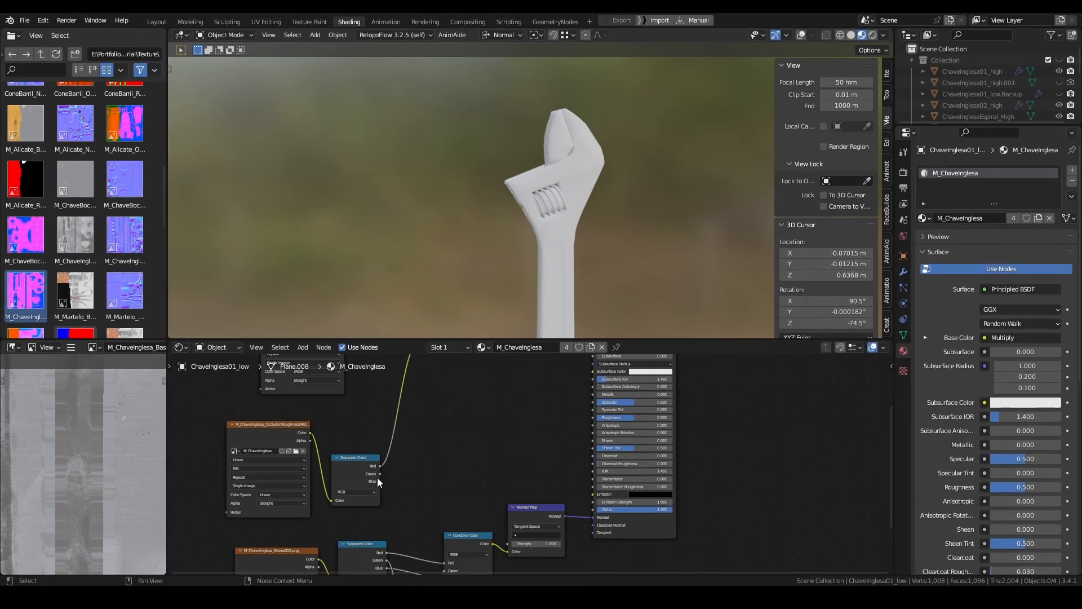
pyautogui.moveTo(380, 473); pyautogui.dragTo(593, 394)
pyautogui.moveTo(589, 209); pyautogui.dragTo(573, 266, button='middle')
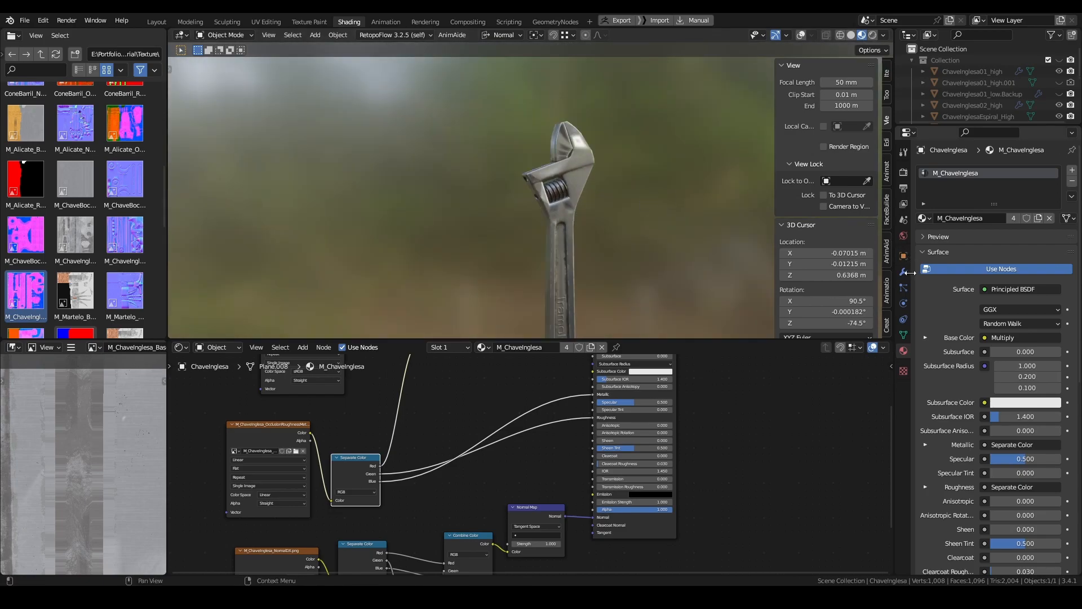
# - Add a Triangulate modifier to the wrench with the Quad Method set to Fixed Alternate
pyautogui.click(904, 272)
pyautogui.click(950, 169)
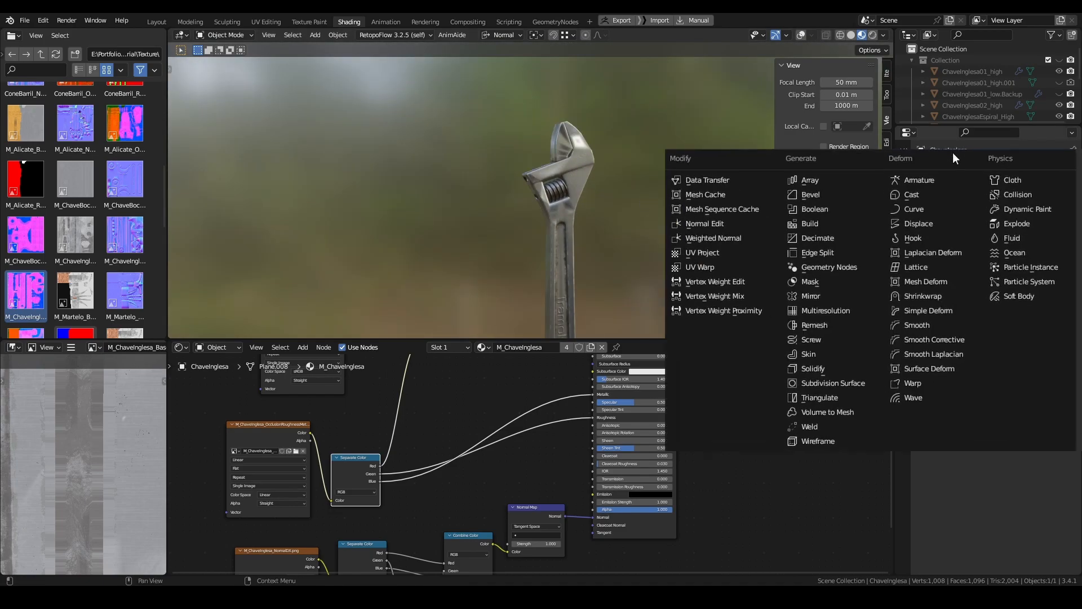
pyautogui.click(777, 394)
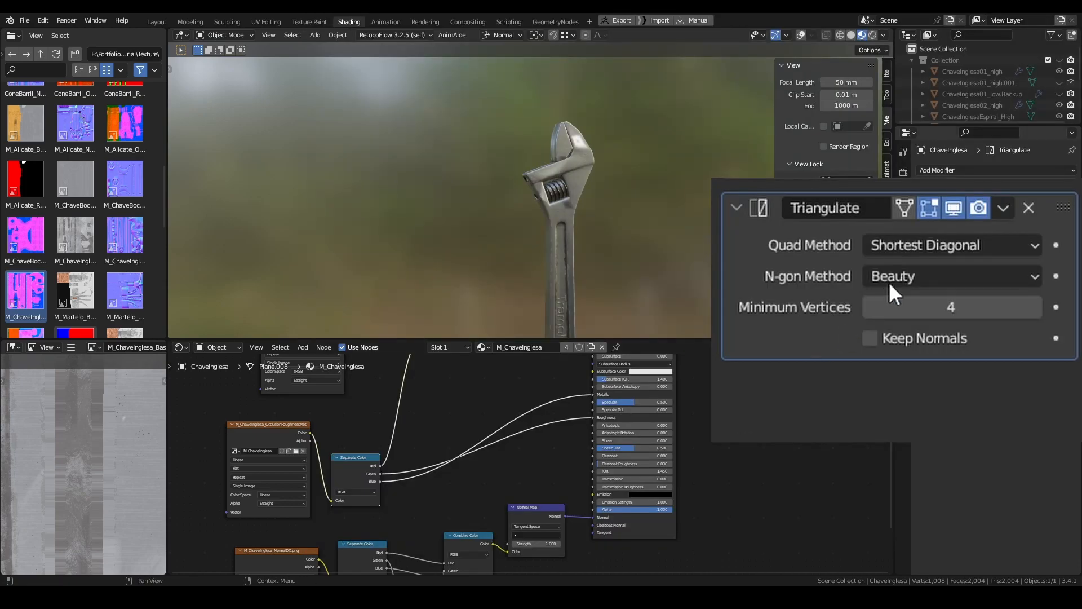
pyautogui.click(954, 251)
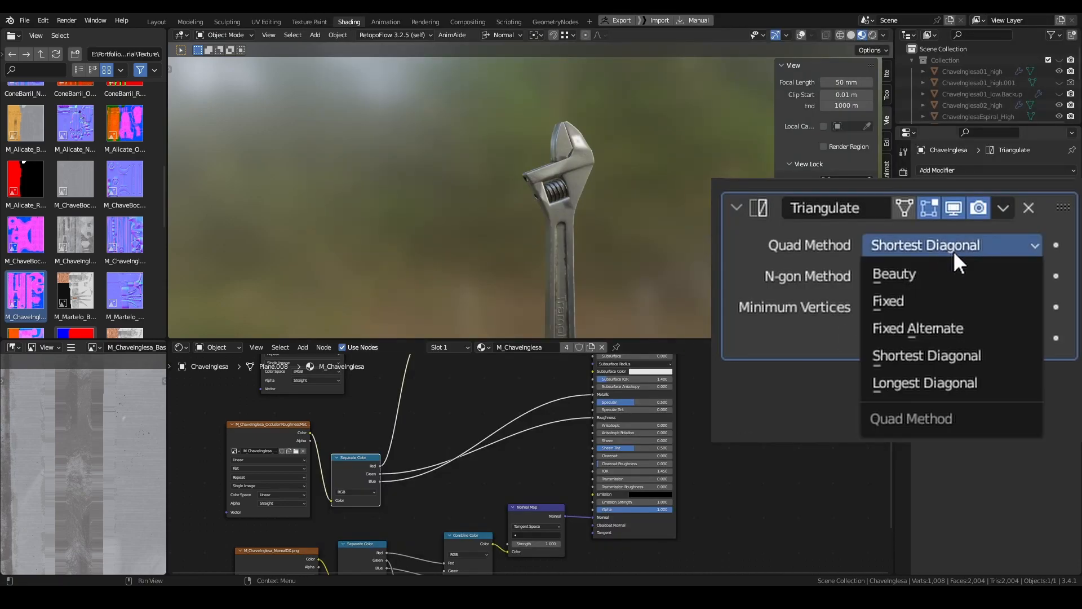
pyautogui.click(966, 322)
pyautogui.moveTo(659, 224); pyautogui.dragTo(589, 198, button='middle')
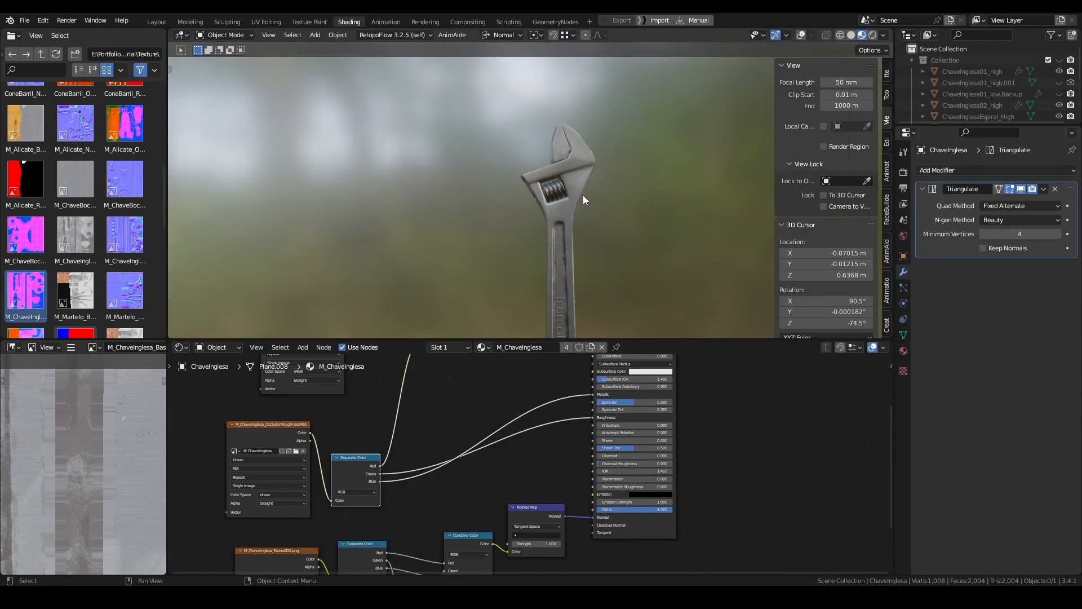
pyautogui.click(569, 195)
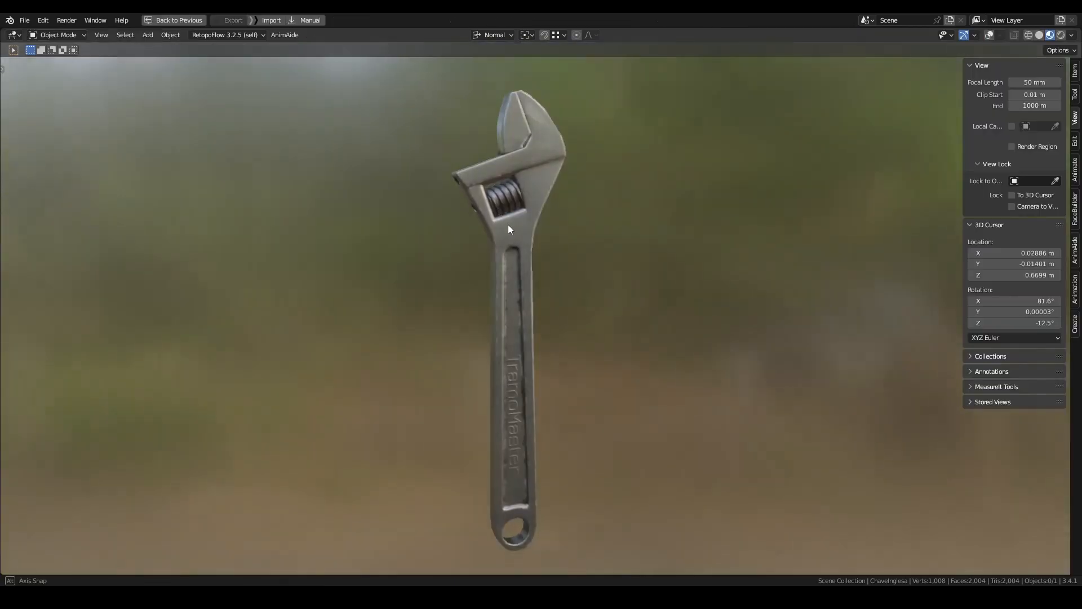
# - Add a small cube standing on the floor as a size reference and scale the wrench to 0.816 to match its height
pyautogui.moveTo(508, 224); pyautogui.dragTo(555, 205, button='middle')
pyautogui.hotkey('shift', 'a')
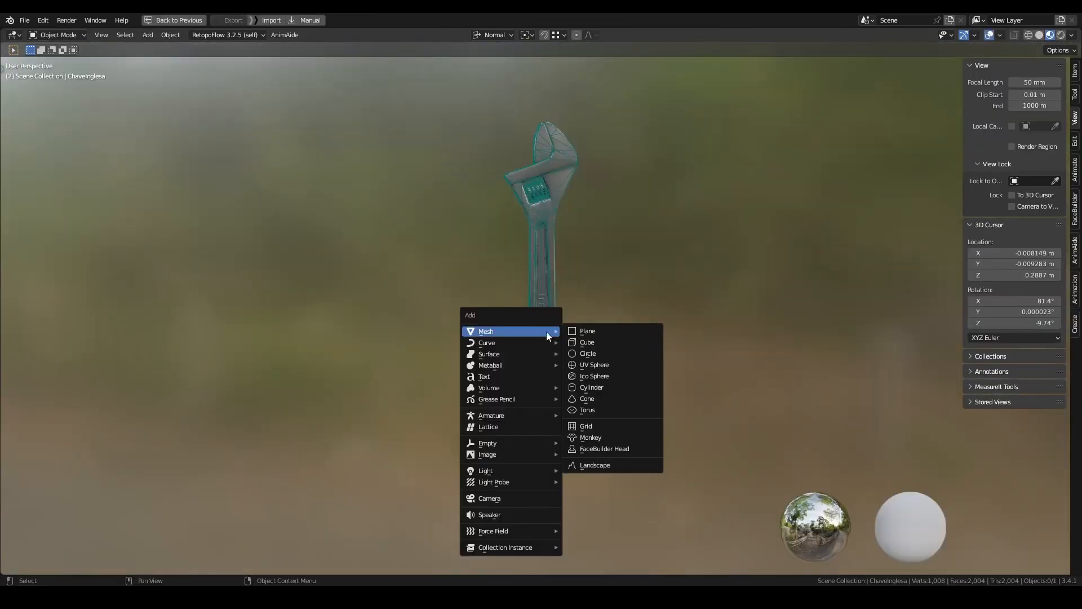
pyautogui.click(587, 342)
pyautogui.click(142, 467)
pyautogui.write('0.2')
pyautogui.press('Return')
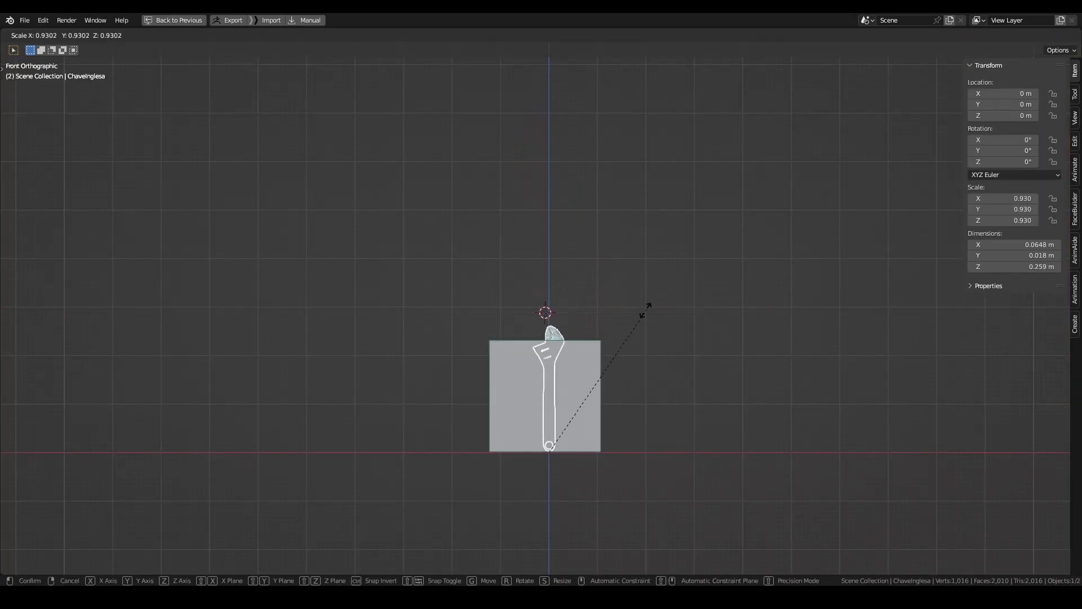
# - Delete the reference cube and apply all transforms to the wrench
pyautogui.press('q')
pyautogui.moveTo(564, 369)
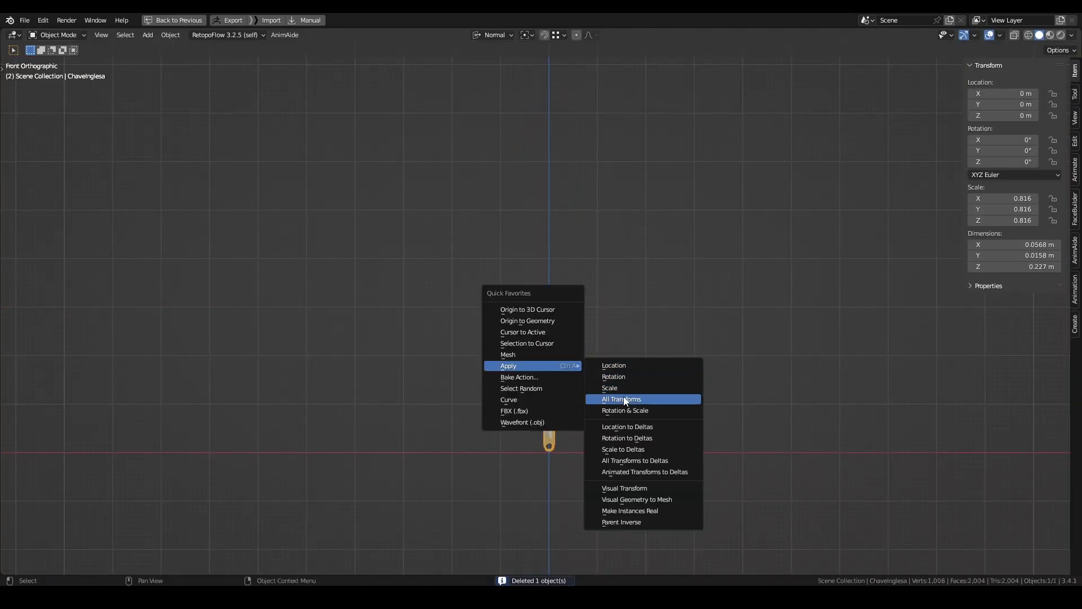
pyautogui.click(623, 399)
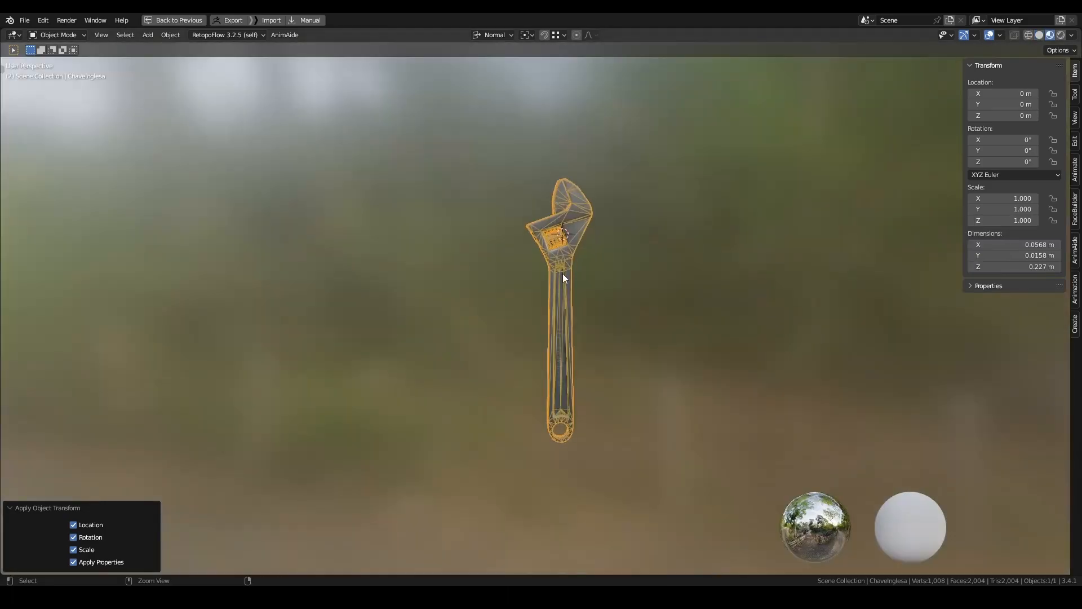
# - Hide the viewport overlays and examine the textured wrench from several angles, including its handle lettering close up
pyautogui.hotkey('shift', 'alt', 'z')
pyautogui.scroll(3, 592, 276)
pyautogui.moveTo(592, 276); pyautogui.dragTo(619, 302, button='middle')
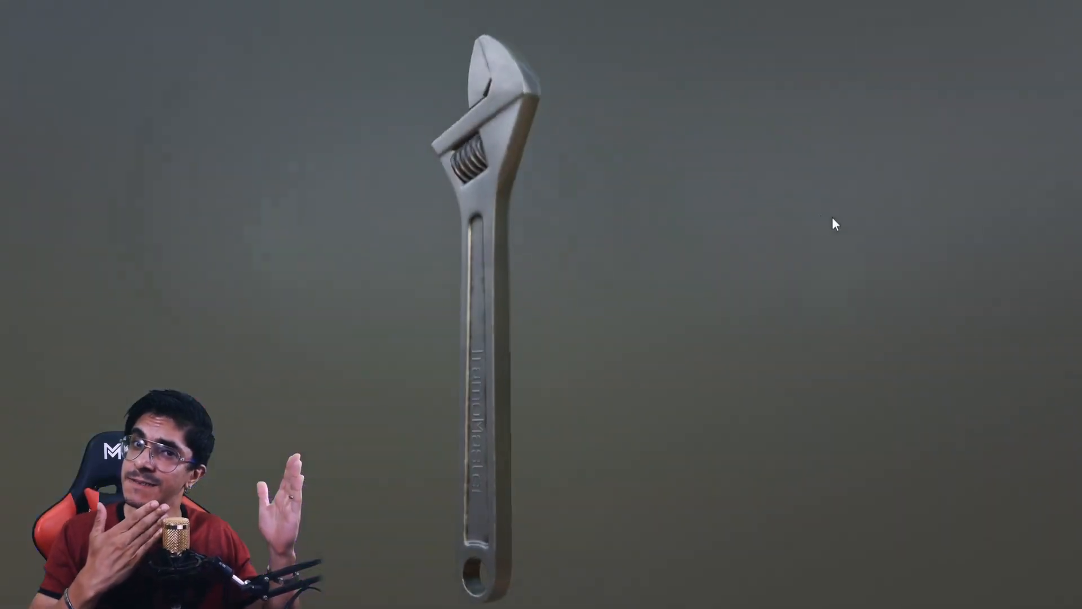
pyautogui.moveTo(833, 222)
pyautogui.mouseDown(button='middle')
pyautogui.moveTo(630, 218)
pyautogui.moveTo(831, 224)
pyautogui.moveTo(715, 222)
pyautogui.moveTo(768, 242)
pyautogui.moveTo(836, 242)
pyautogui.mouseUp(button='middle')
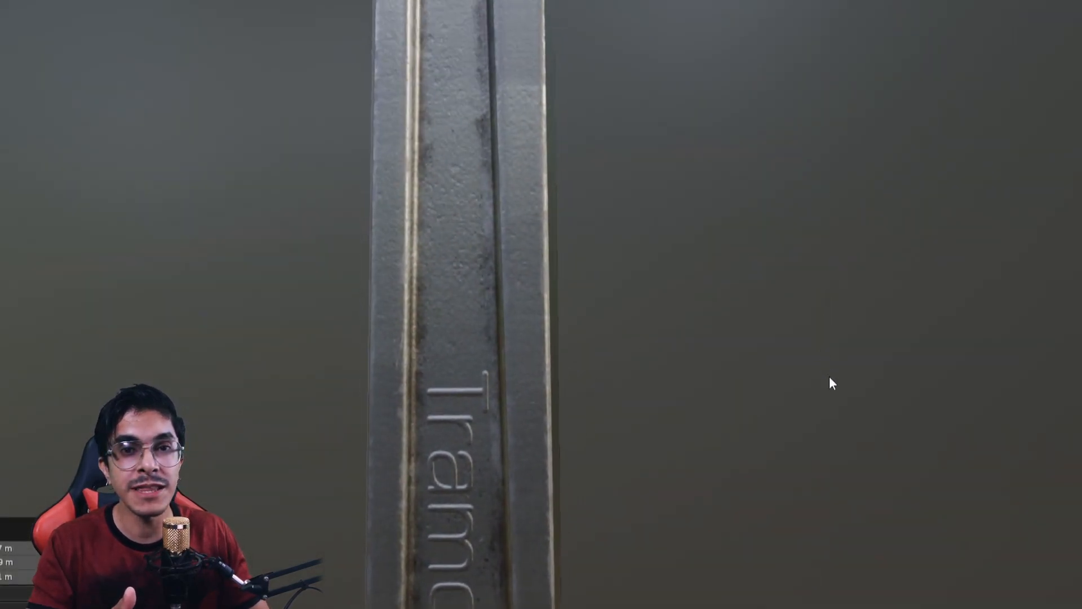
pyautogui.moveTo(831, 381); pyautogui.dragTo(812, 251, button='middle')
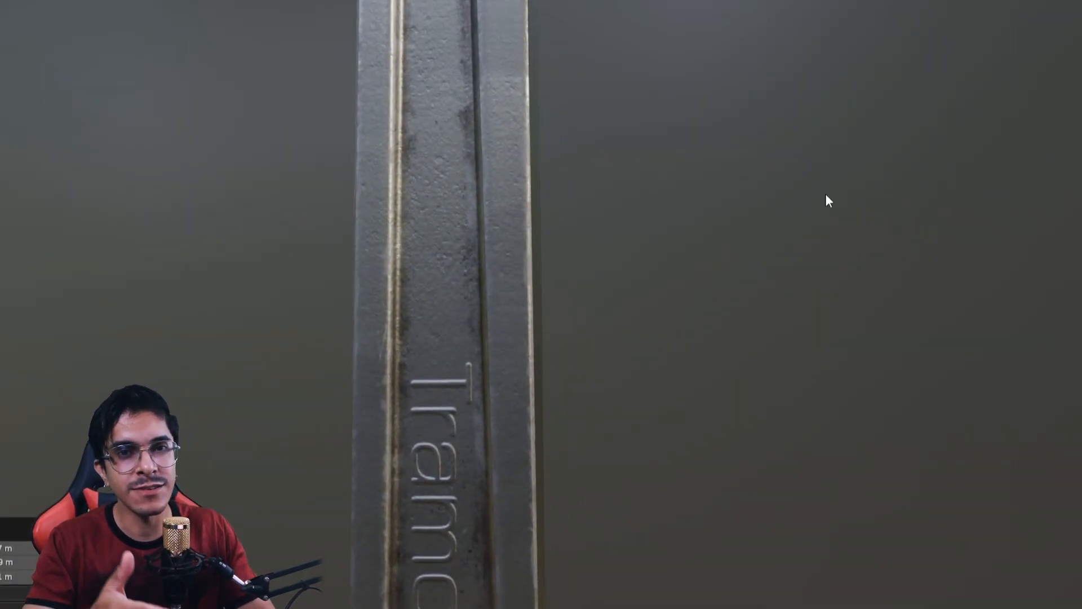
pyautogui.moveTo(821, 248)
pyautogui.mouseDown(button='middle')
pyautogui.moveTo(941, 248)
pyautogui.moveTo(801, 248)
pyautogui.mouseUp(button='middle')
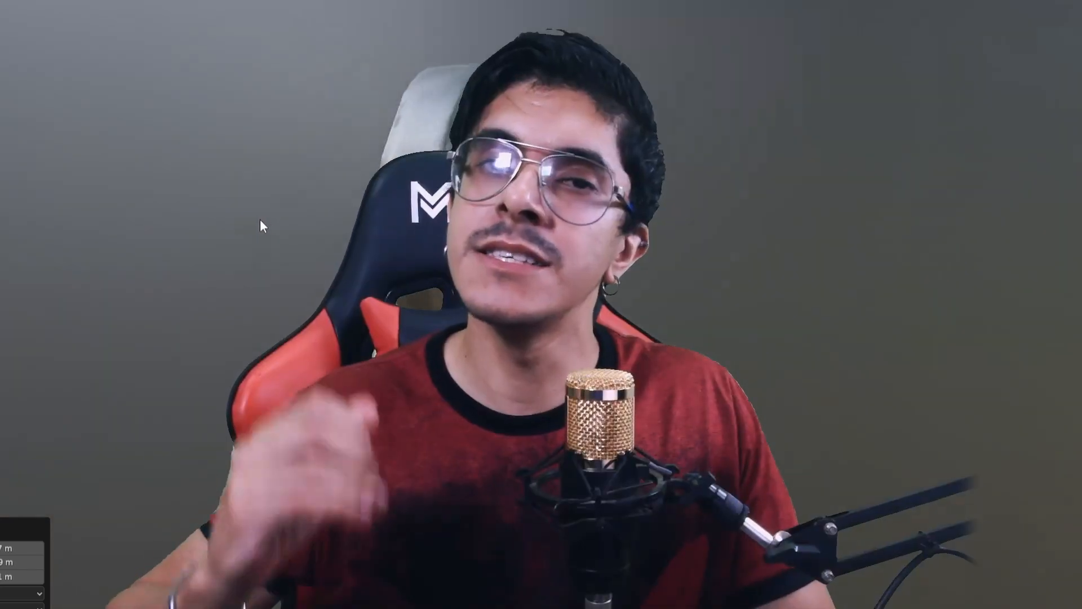